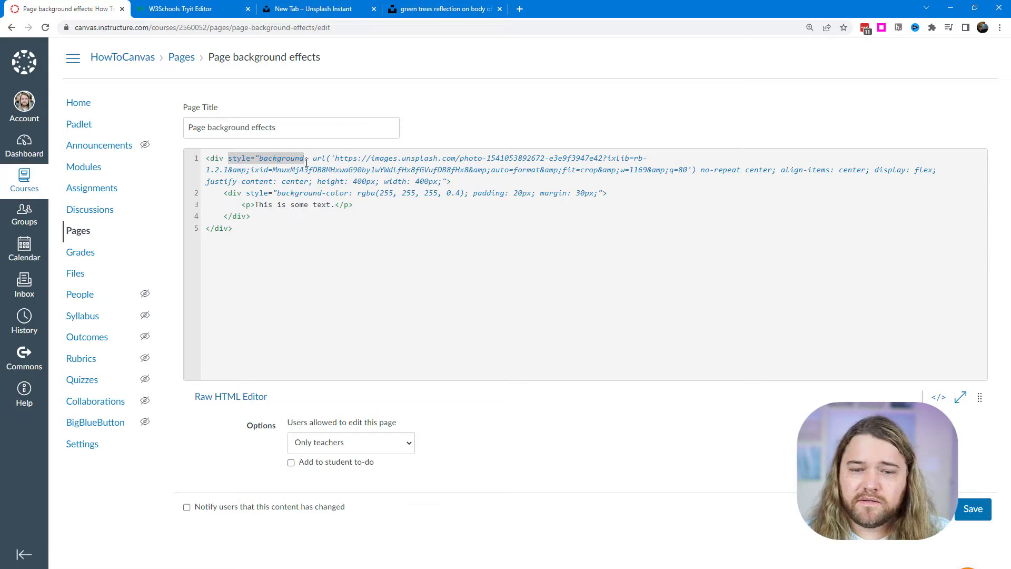
# Step: Check the Unsplash forest lake photo for its option to copy the image address
pyautogui.click(336, 159)
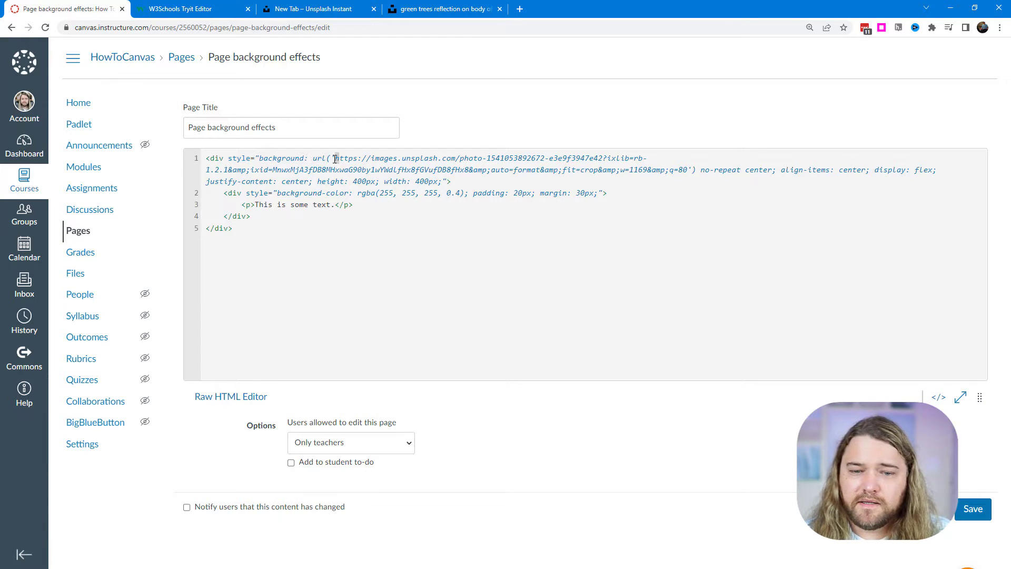
pyautogui.click(445, 9)
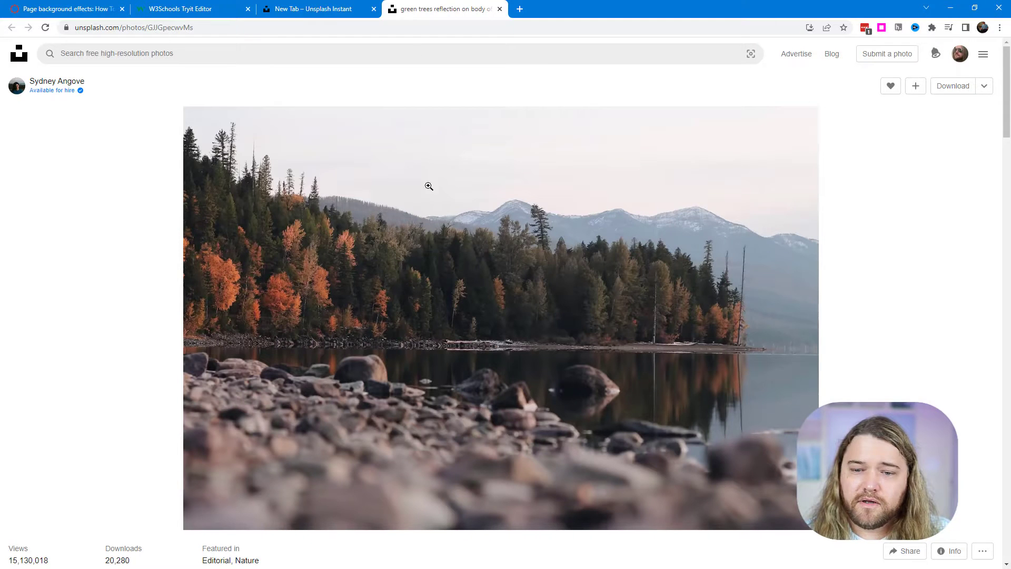
pyautogui.rightClick(447, 207)
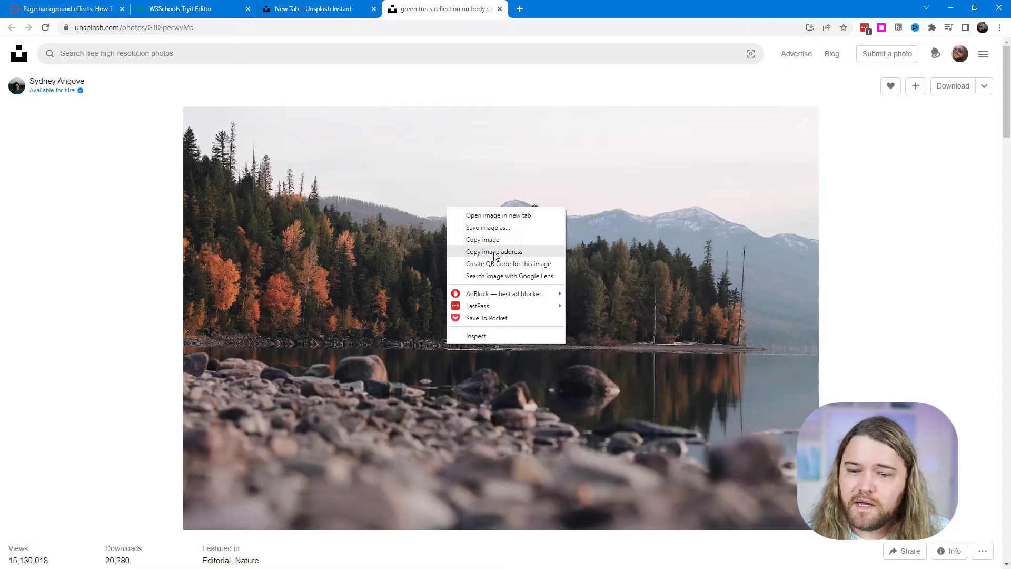
pyautogui.click(60, 11)
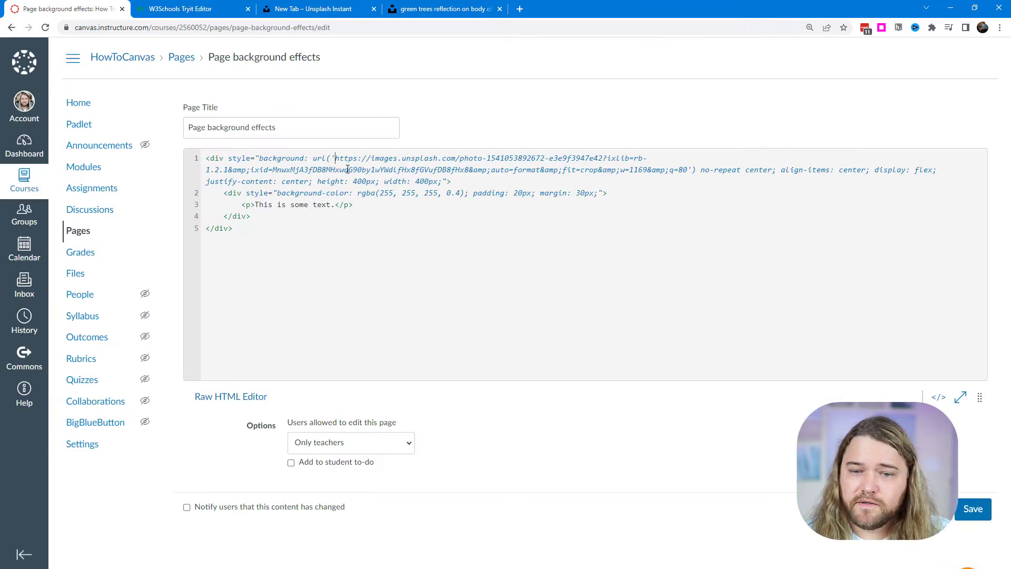
# Step: Examine the image address, its quotes and the enclosing url() value in the outer div's background style on the Canvas page
pyautogui.moveTo(335, 158); pyautogui.dragTo(689, 170)
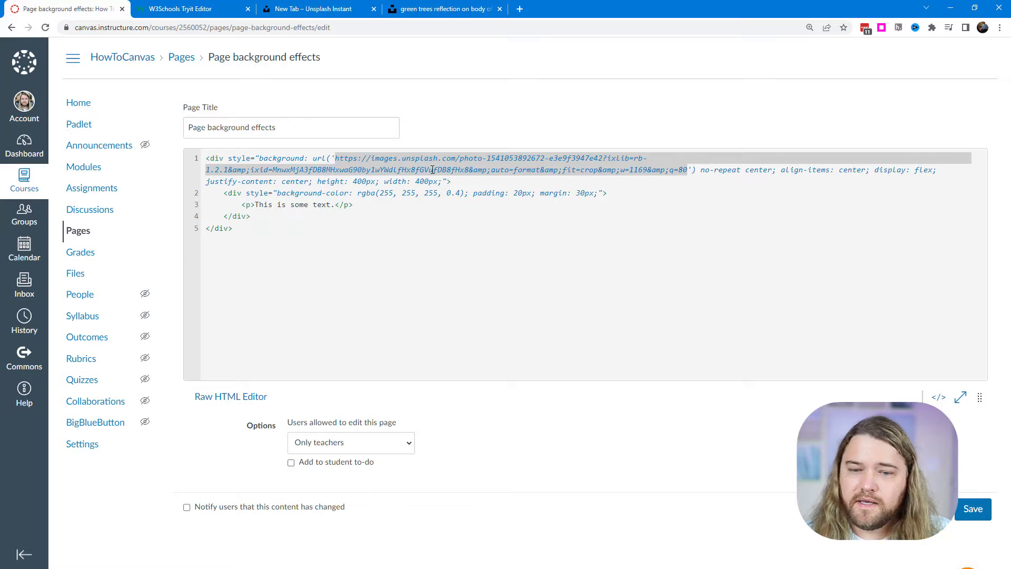
pyautogui.click(331, 158)
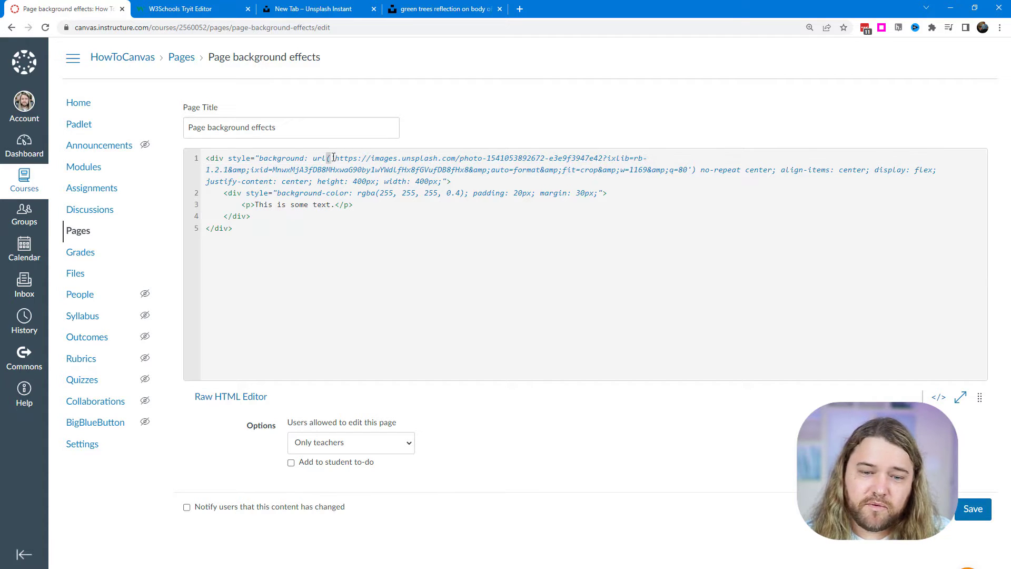
pyautogui.click(695, 169)
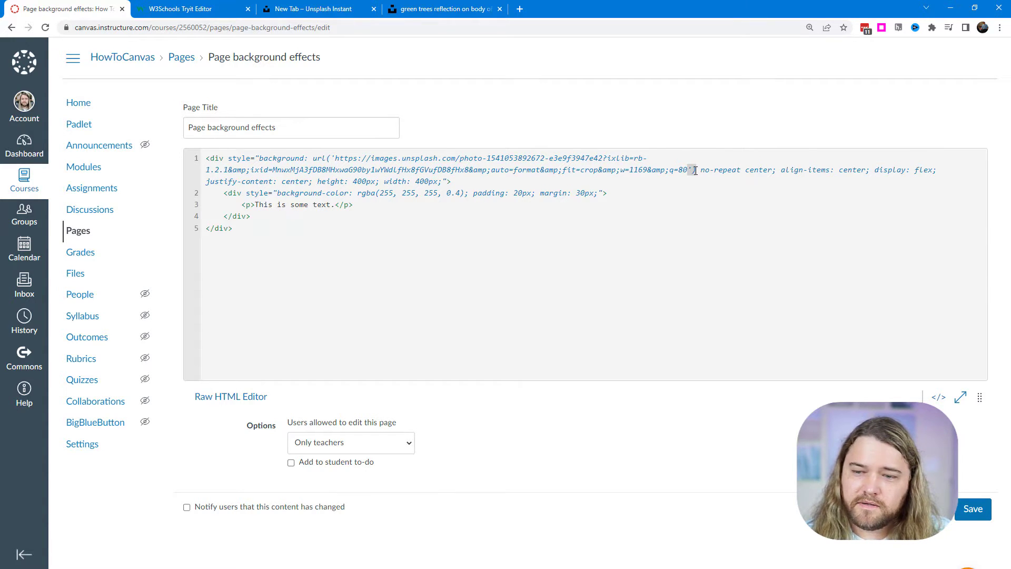
pyautogui.click(312, 157)
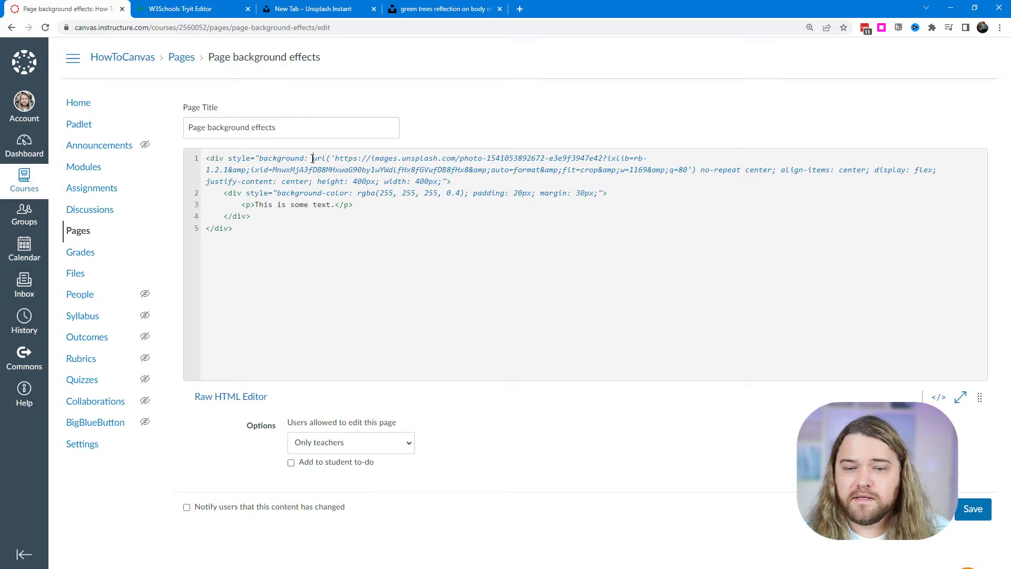
pyautogui.moveTo(313, 158); pyautogui.dragTo(696, 170)
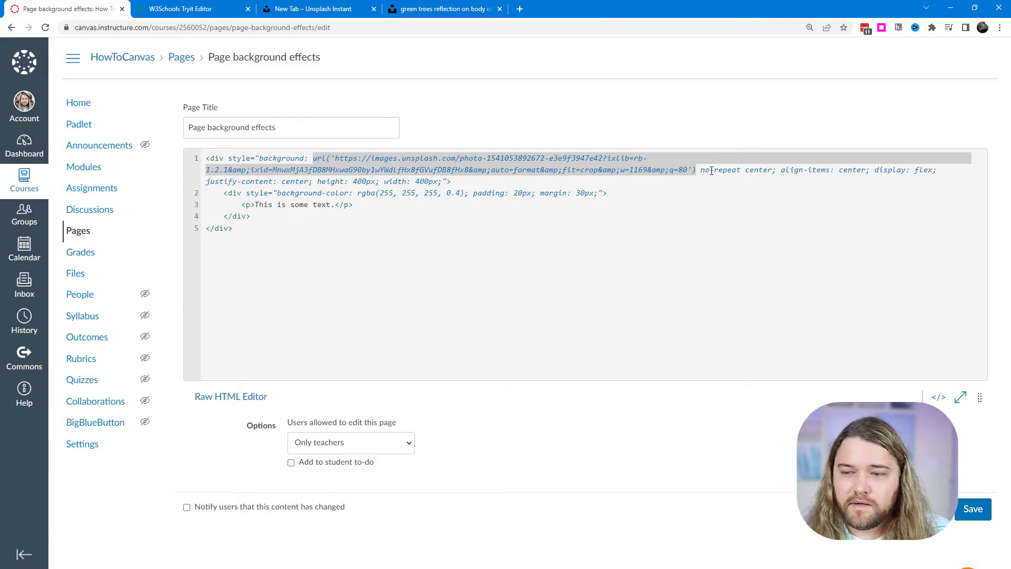
pyautogui.click(316, 219)
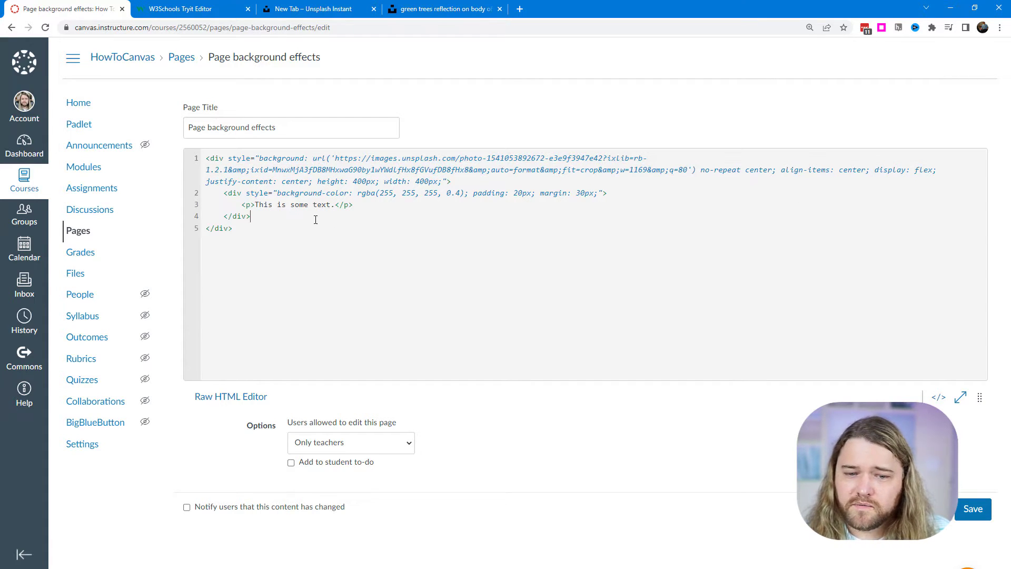
# Step: In the W3Schools Tryit Editor, set the outer div's background position to left after no-repeat and run the code
pyautogui.click(196, 11)
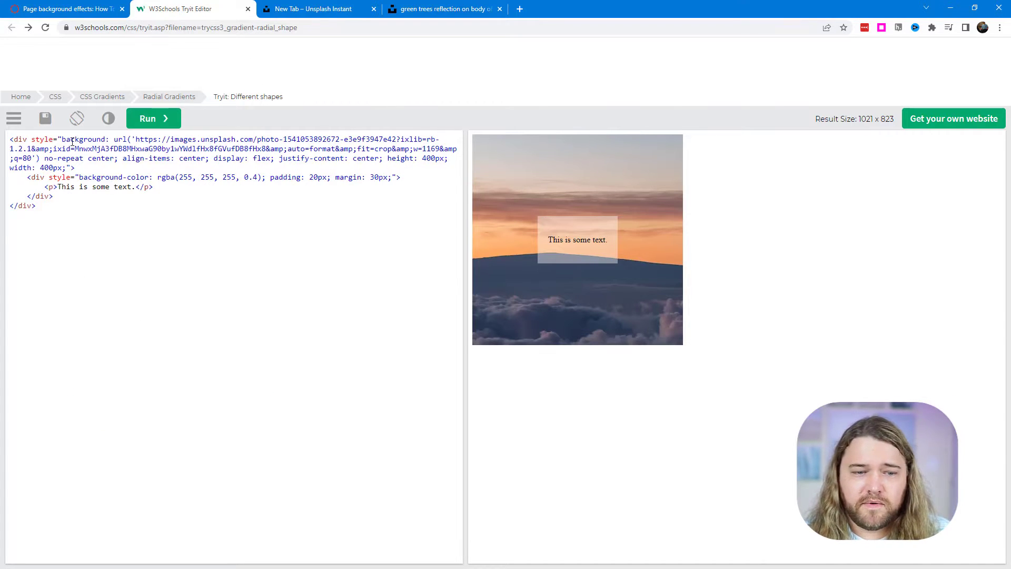
pyautogui.moveTo(10, 140); pyautogui.dragTo(112, 158)
pyautogui.click(42, 159)
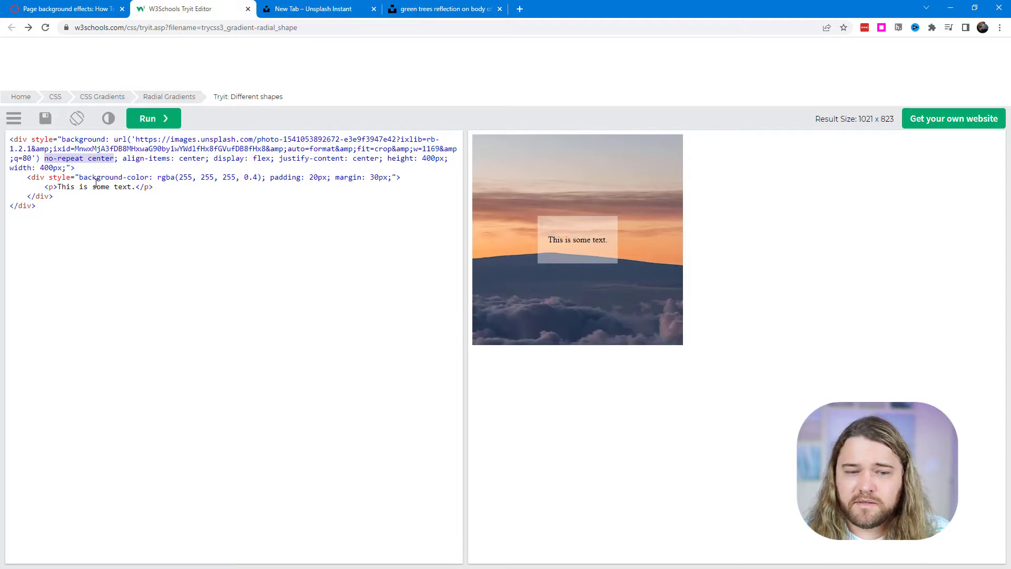
pyautogui.doubleClick(103, 158)
pyautogui.write('left')
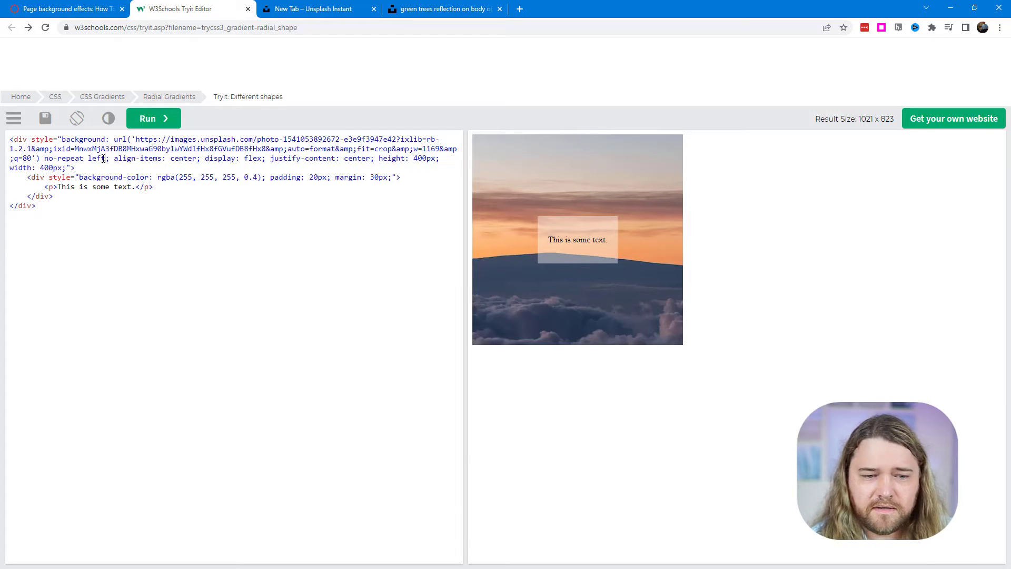
pyautogui.click(151, 122)
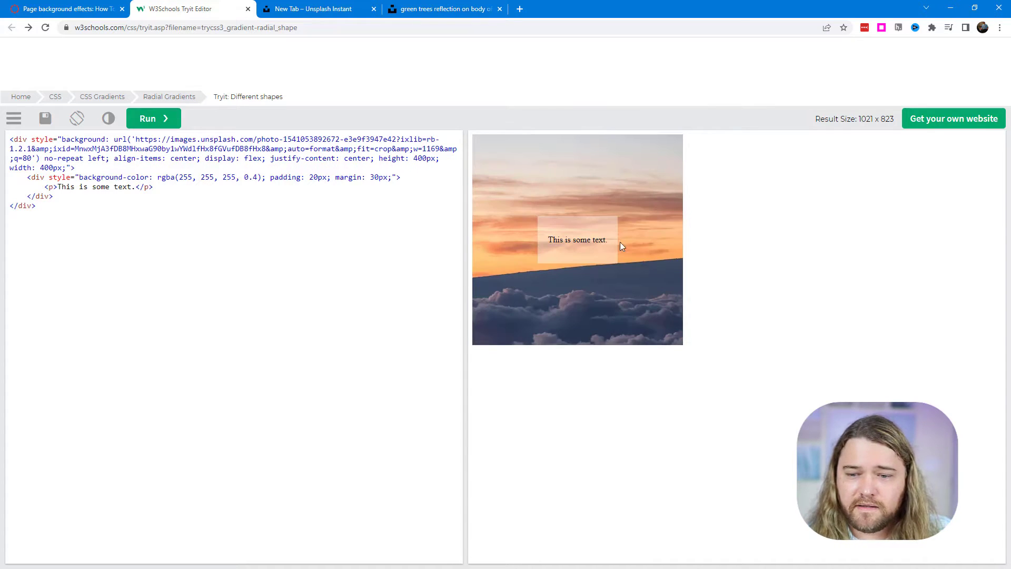
# Step: View the full background photo in its own browser tab using the address in the code, and return to the Tryit Editor
pyautogui.rightClick(495, 172)
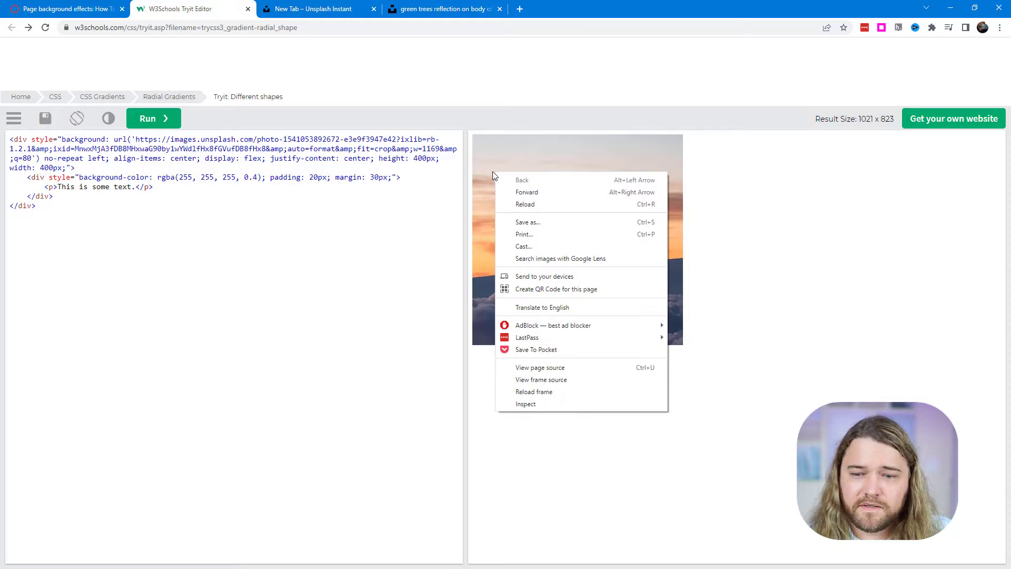
pyautogui.moveTo(135, 139); pyautogui.dragTo(32, 158)
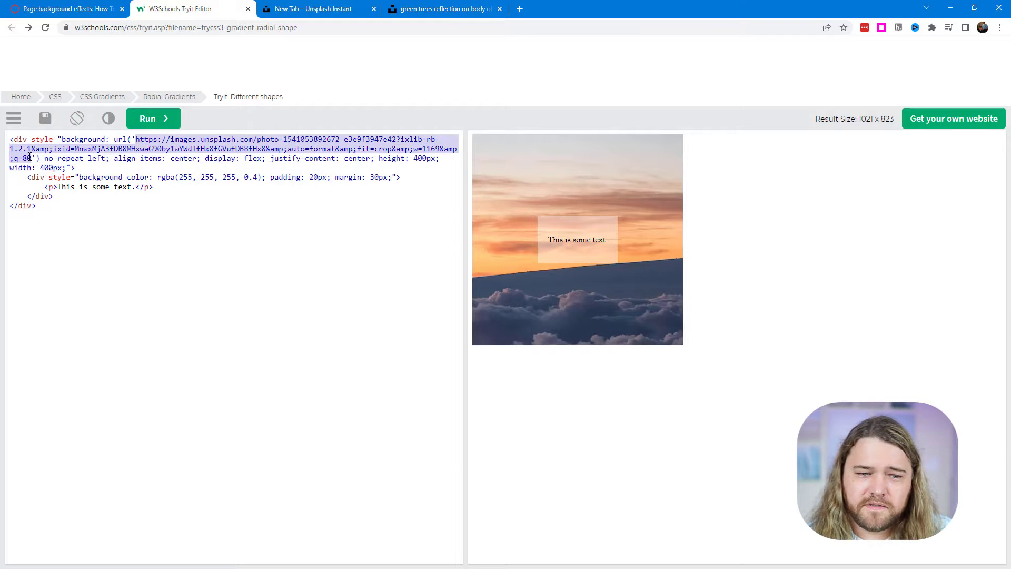
pyautogui.rightClick(31, 156)
pyautogui.click(75, 249)
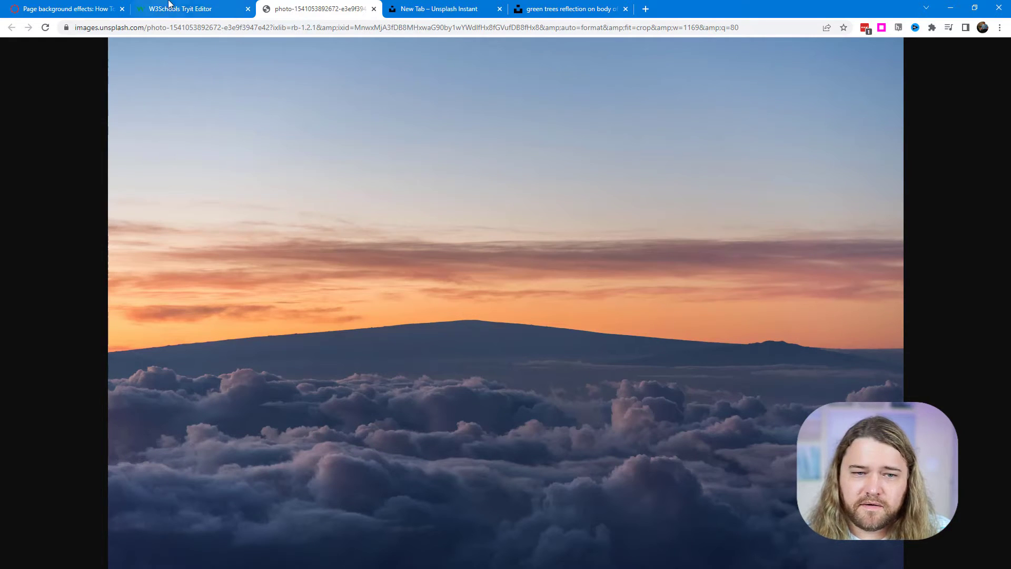
pyautogui.click(184, 9)
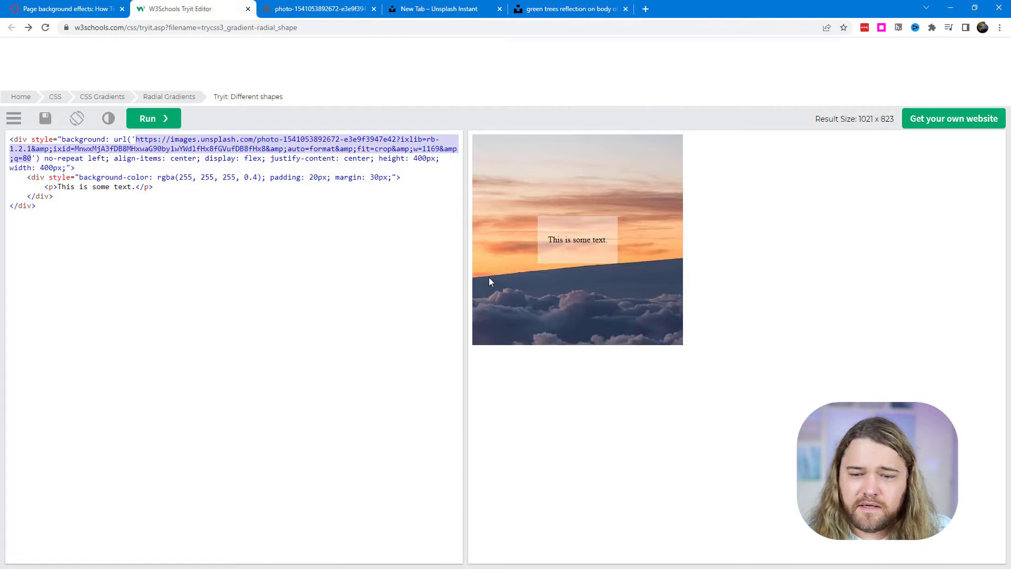
# Step: Set the outer div's background position to right and run the code
pyautogui.doubleClick(100, 159)
pyautogui.write('right')
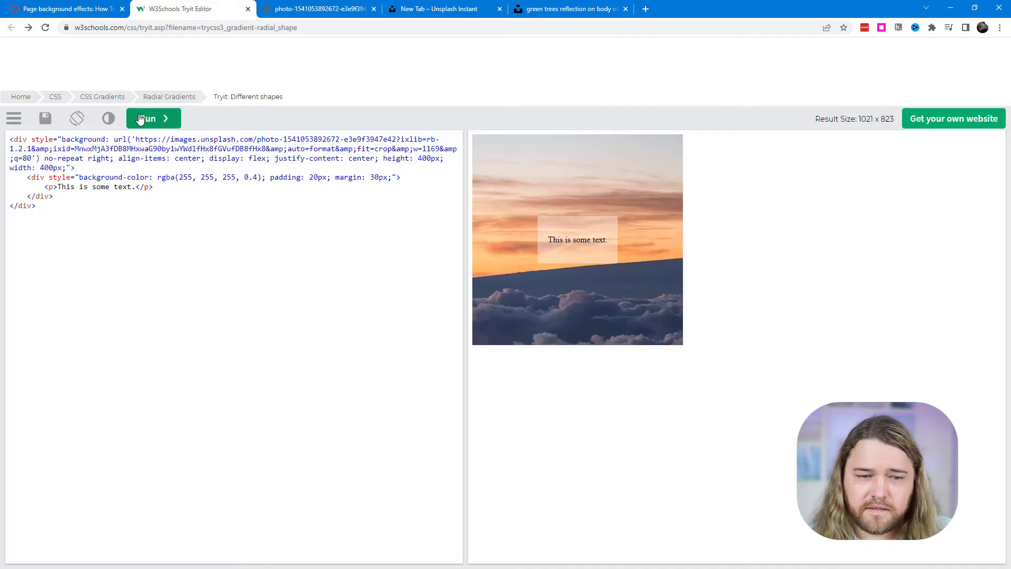
pyautogui.click(154, 120)
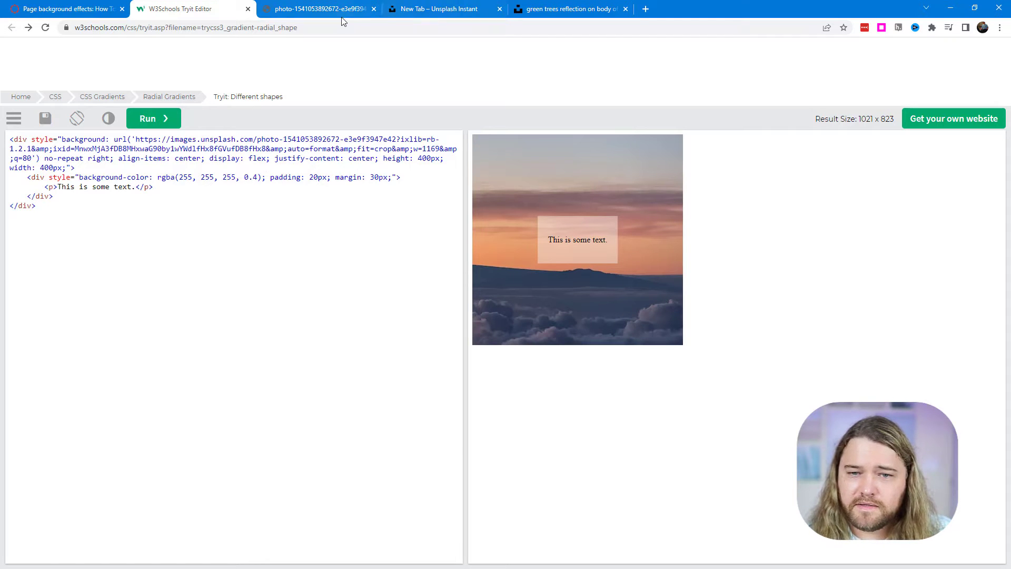
# Step: Set the outer div's background position back to center and run the code
pyautogui.doubleClick(96, 160)
pyautogui.write('center')
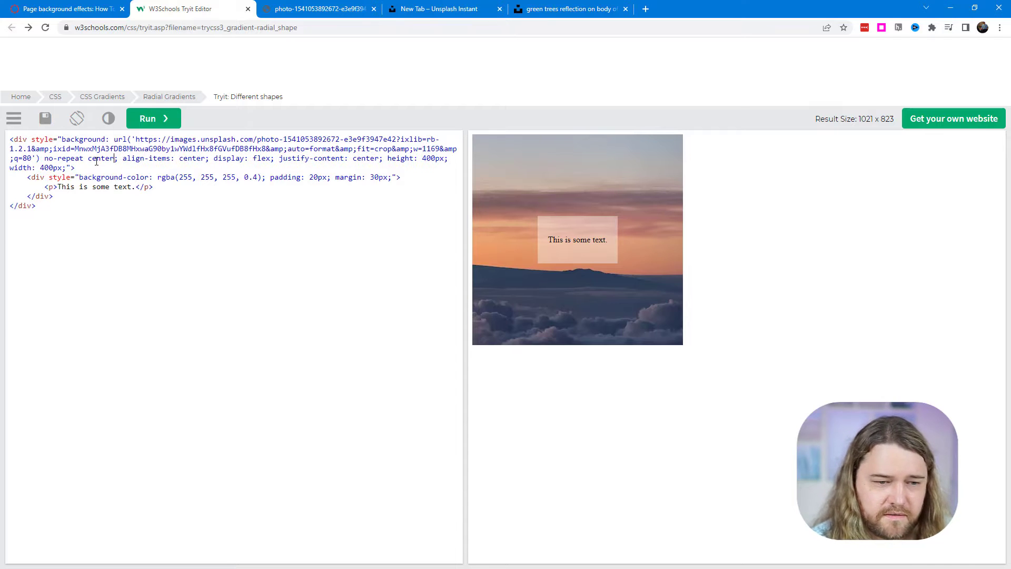
pyautogui.click(165, 119)
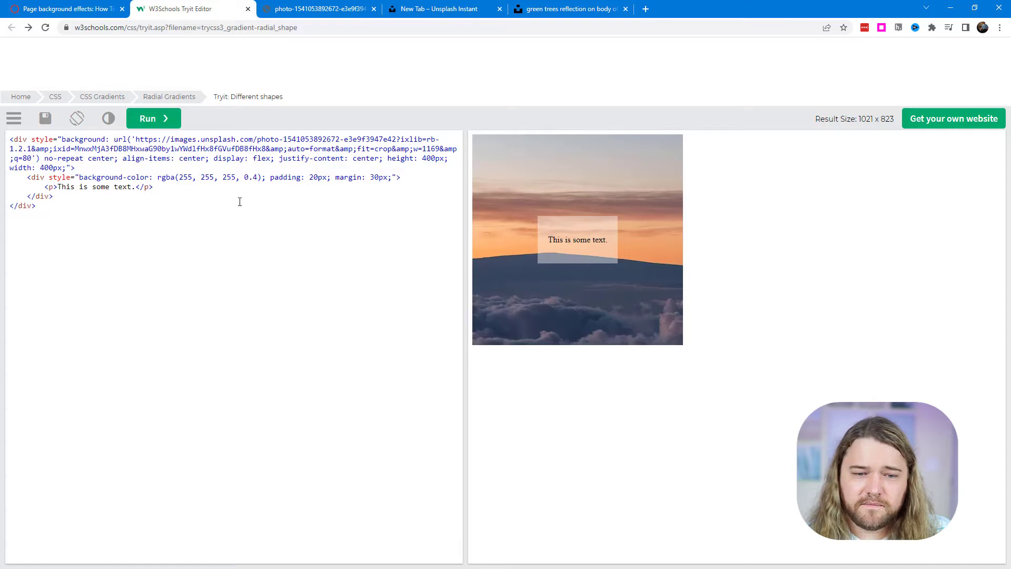
# Step: Try running the code without align-items: center in the outer div's style, and undo the removal
pyautogui.moveTo(122, 159); pyautogui.dragTo(214, 159)
pyautogui.press('BackSpace')
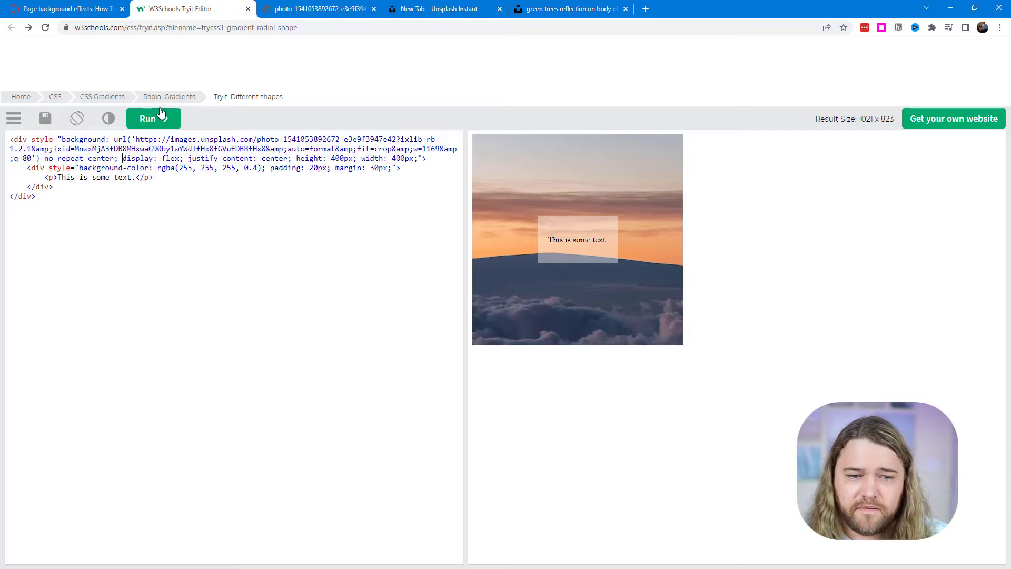
pyautogui.click(160, 117)
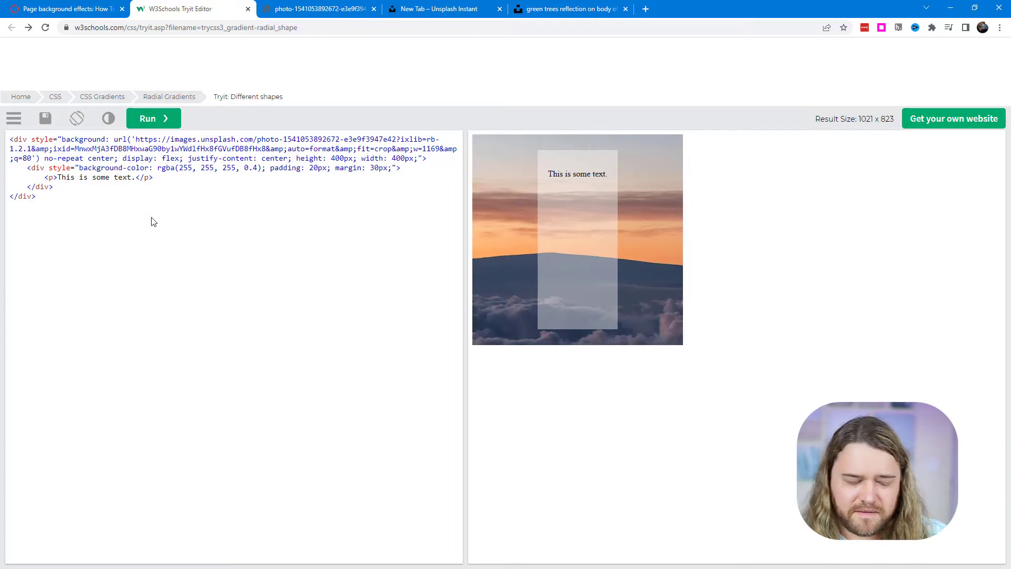
pyautogui.hotkey('ctrl', 'z')
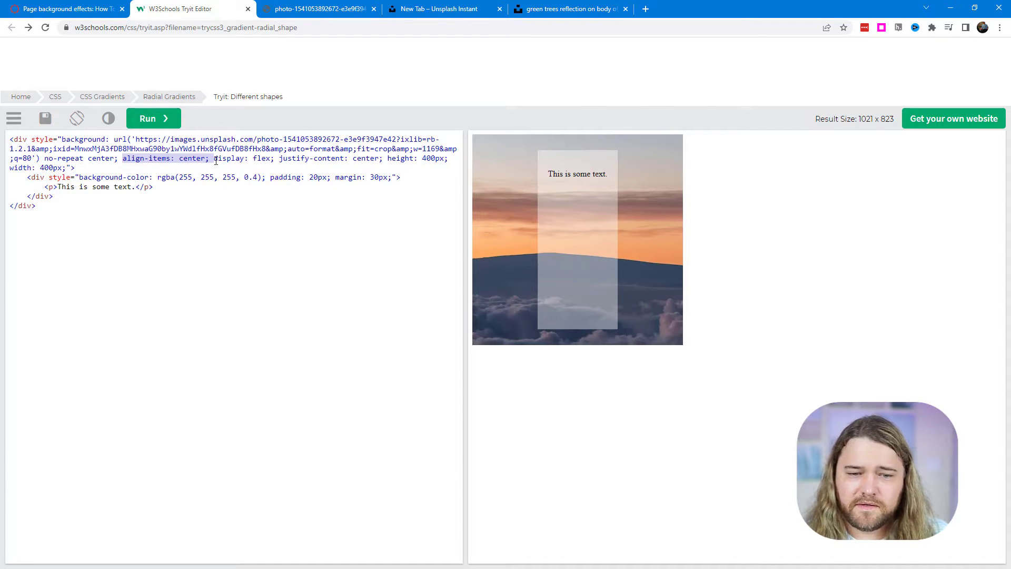
# Step: Try running the code without display: flex in the outer div's style, undo the removal and rerun
pyautogui.moveTo(214, 159); pyautogui.dragTo(280, 160)
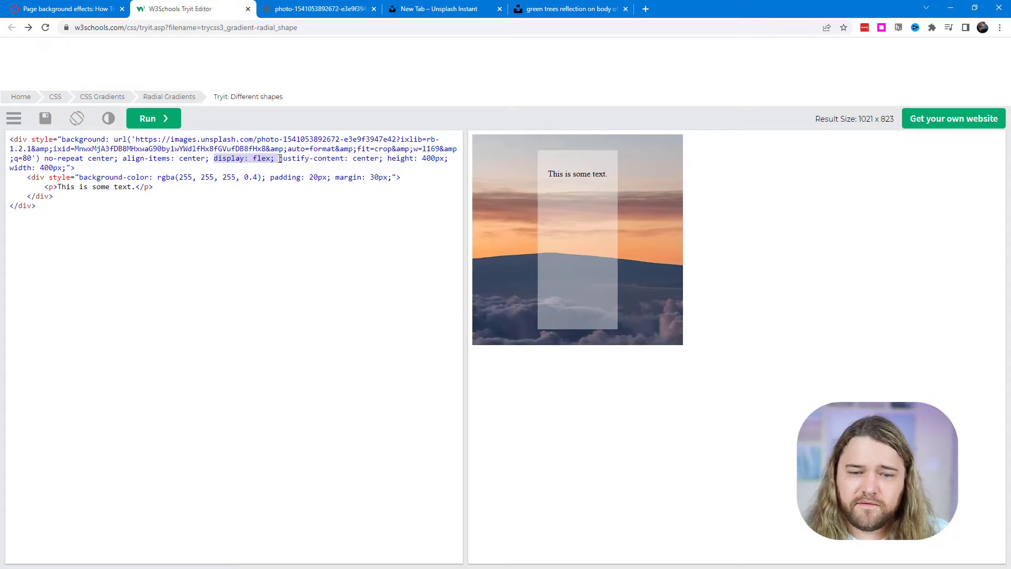
pyautogui.press('BackSpace')
pyautogui.click(166, 118)
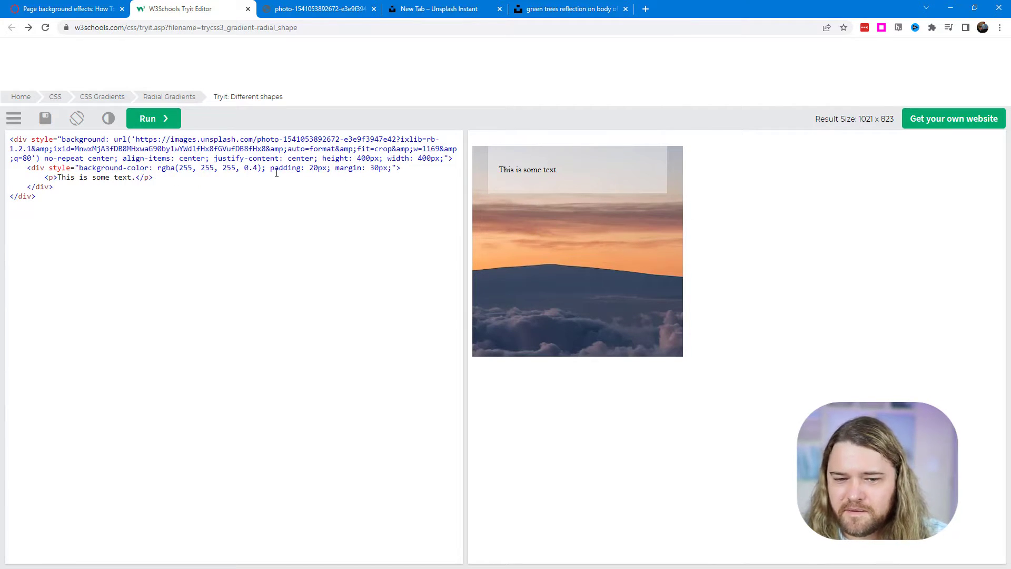
pyautogui.hotkey('ctrl', 'z')
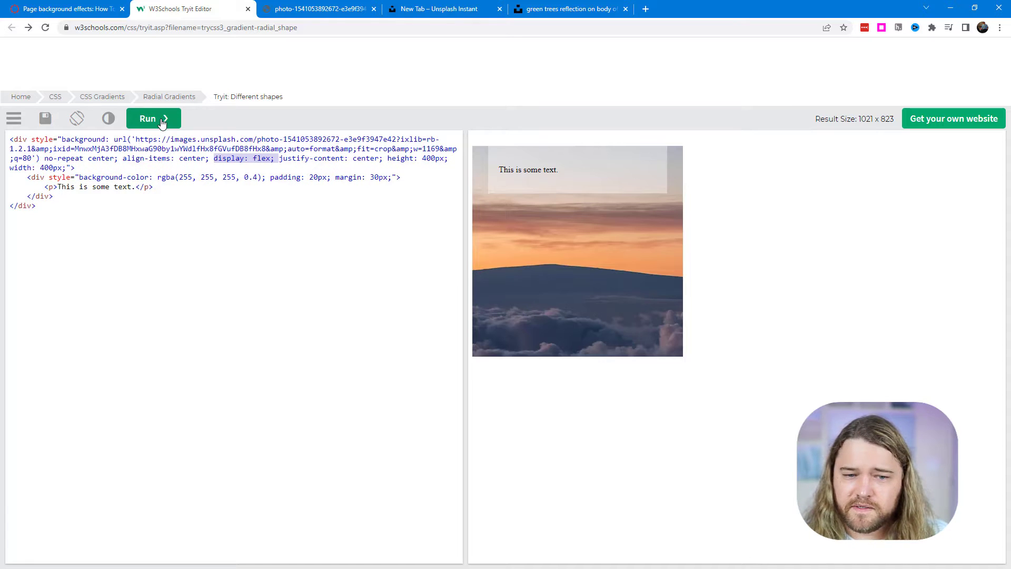
pyautogui.click(162, 120)
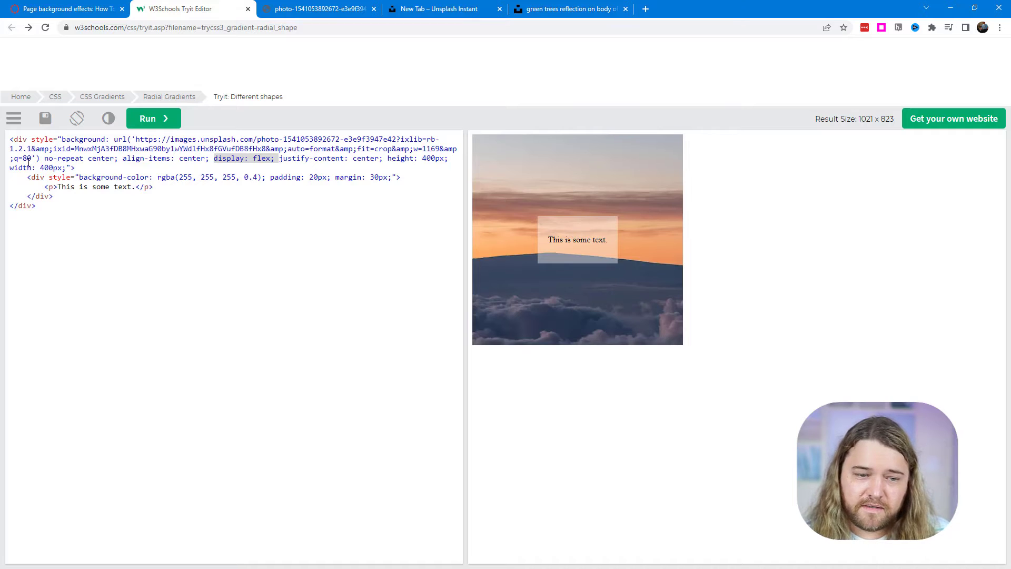
# Step: Set justify-content to right in the outer div's style and run the code to reposition the text box
pyautogui.moveTo(24, 180); pyautogui.dragTo(66, 195)
pyautogui.click(169, 207)
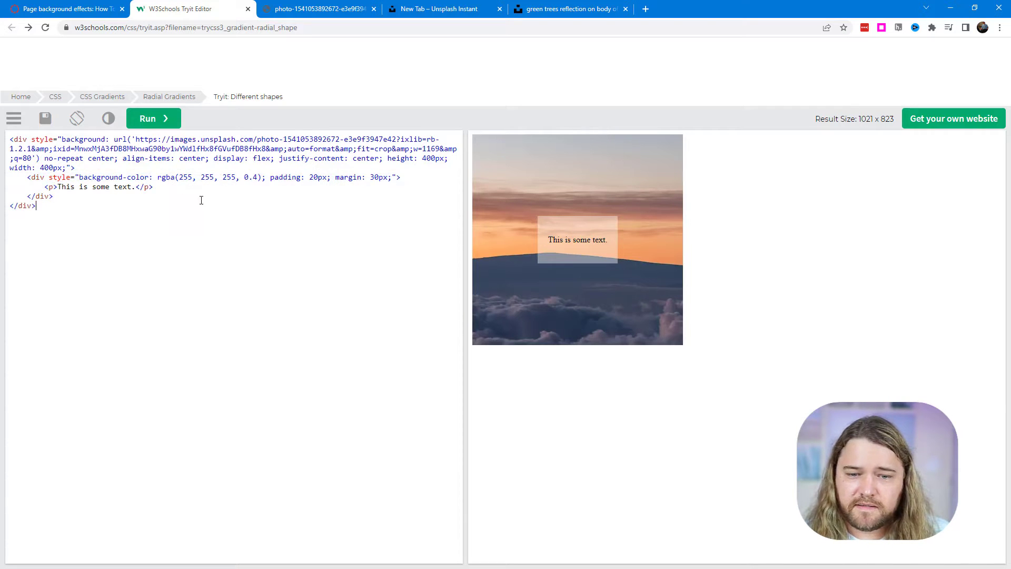
pyautogui.moveTo(280, 159); pyautogui.dragTo(365, 161)
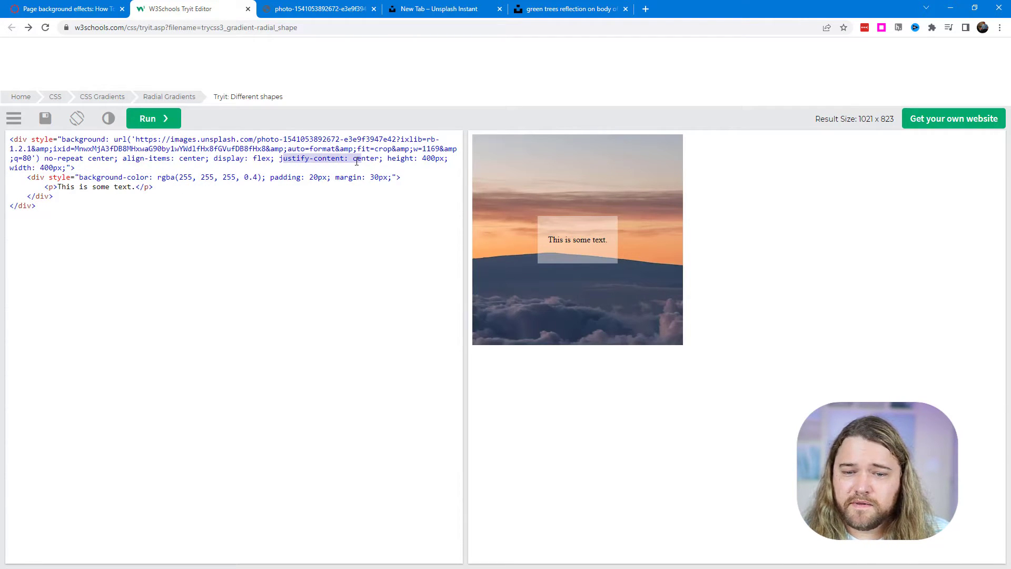
pyautogui.doubleClick(370, 157)
pyautogui.write('right')
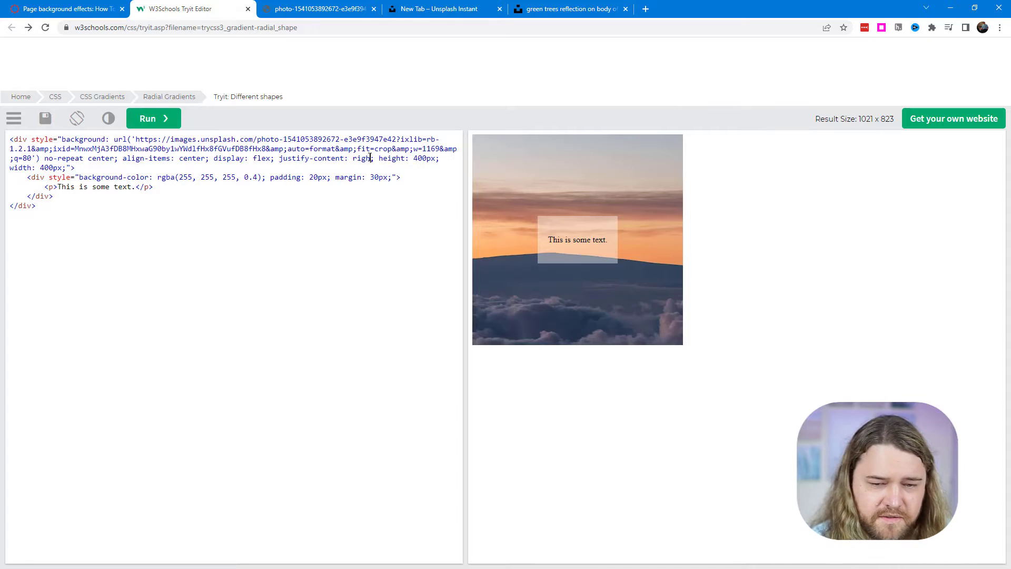
pyautogui.click(148, 118)
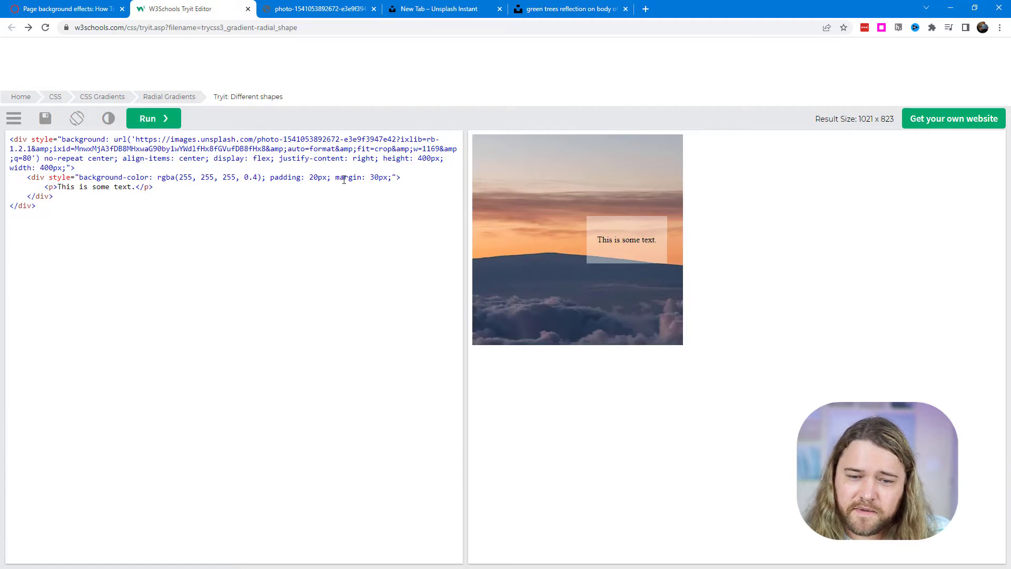
# Step: Set justify-content to left in the outer div's style and run the code to reposition the text box
pyautogui.moveTo(335, 178); pyautogui.dragTo(393, 178)
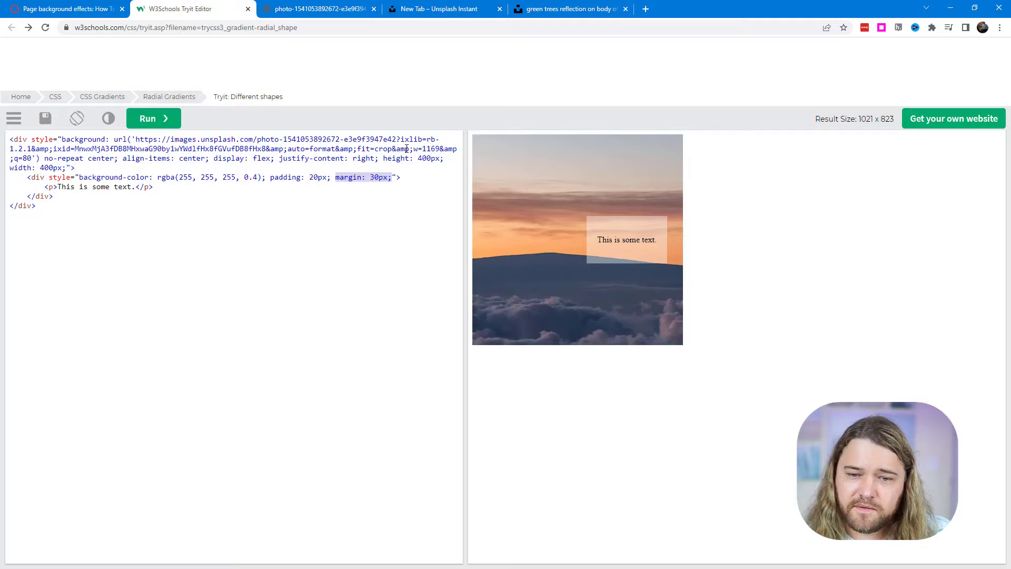
pyautogui.doubleClick(360, 163)
pyautogui.write('left')
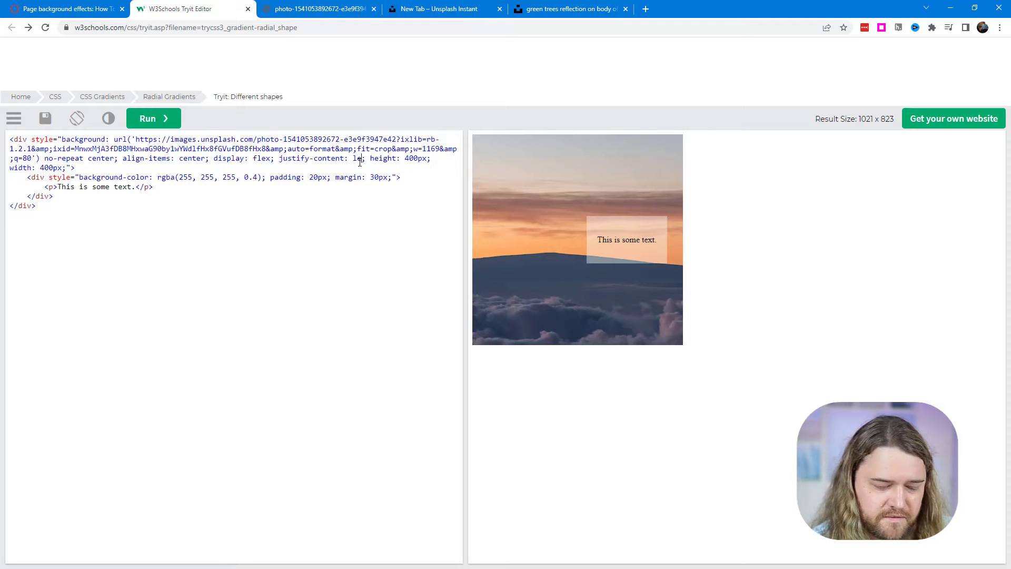
pyautogui.click(163, 125)
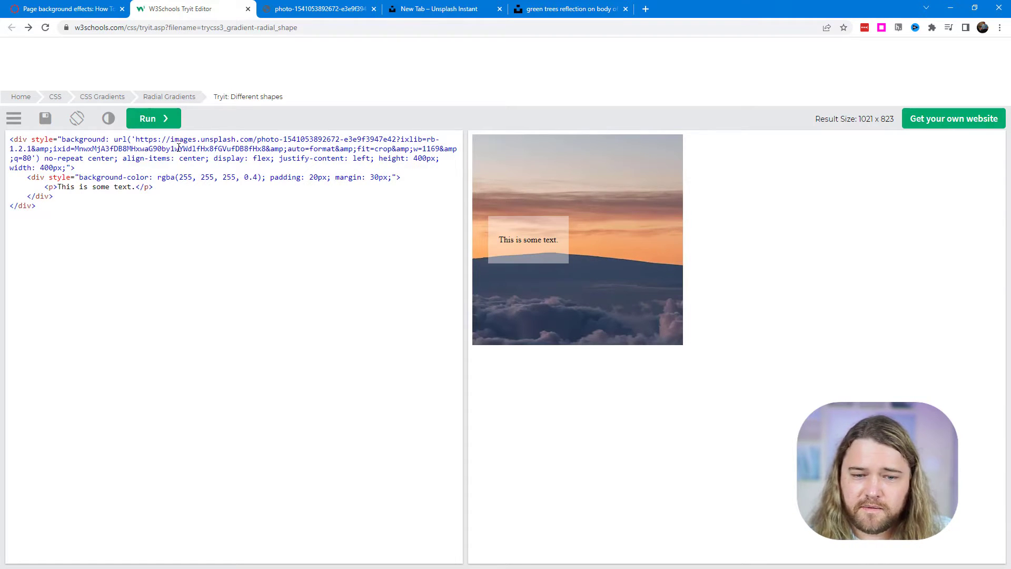
# Step: Set justify-content to center in the outer div's style and run the code
pyautogui.doubleClick(361, 158)
pyautogui.write('center')
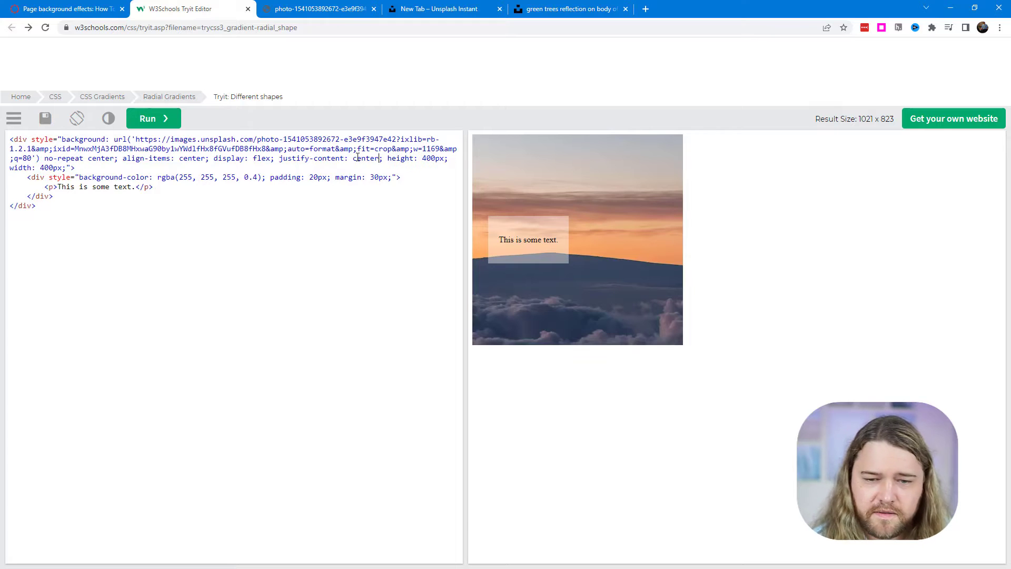
pyautogui.click(167, 119)
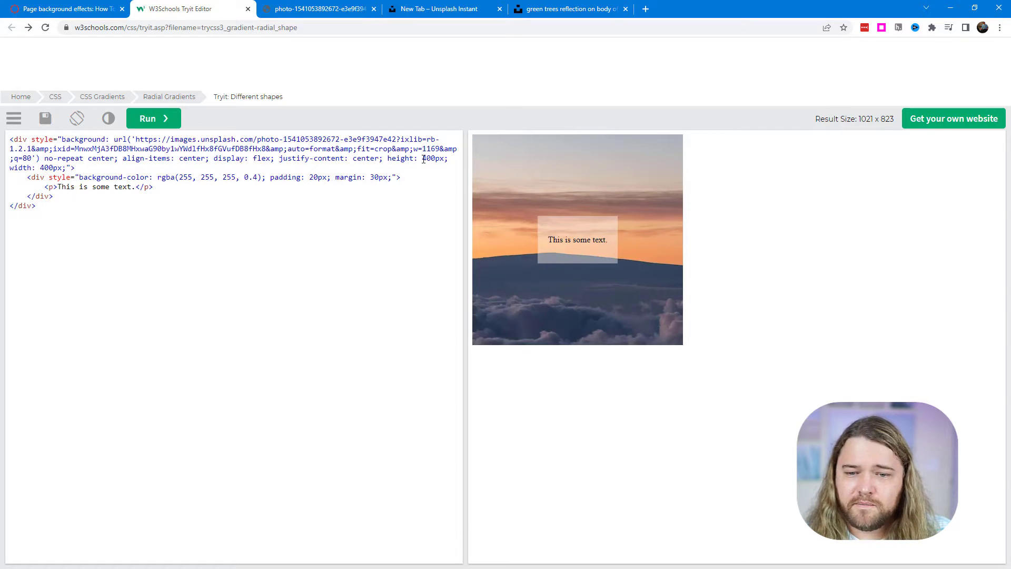
# Step: Set the outer div's width to 800px and run the code to widen the background image area
pyautogui.moveTo(421, 158); pyautogui.dragTo(436, 159)
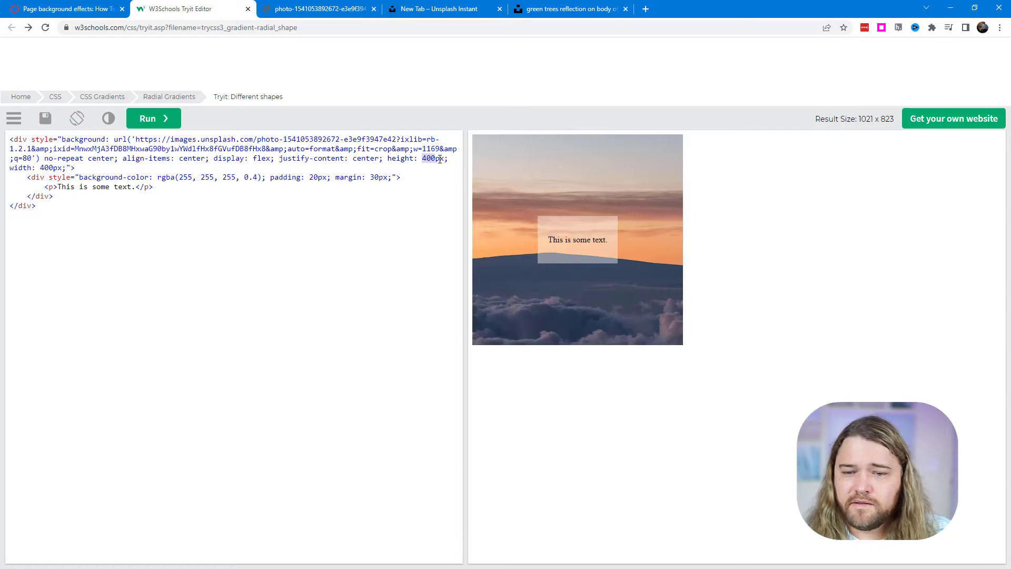
pyautogui.click(44, 168)
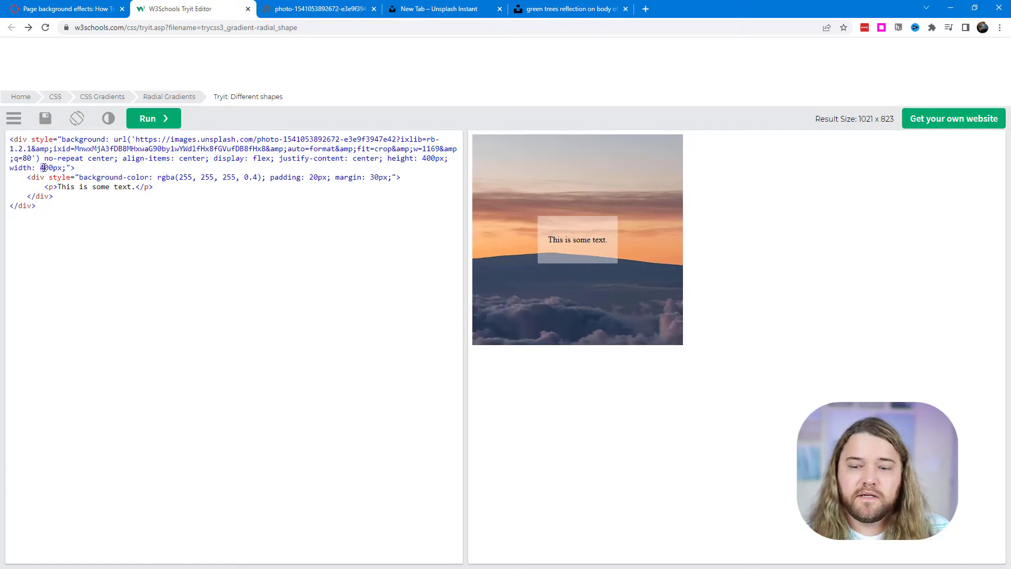
pyautogui.press('BackSpace')
pyautogui.write('8')
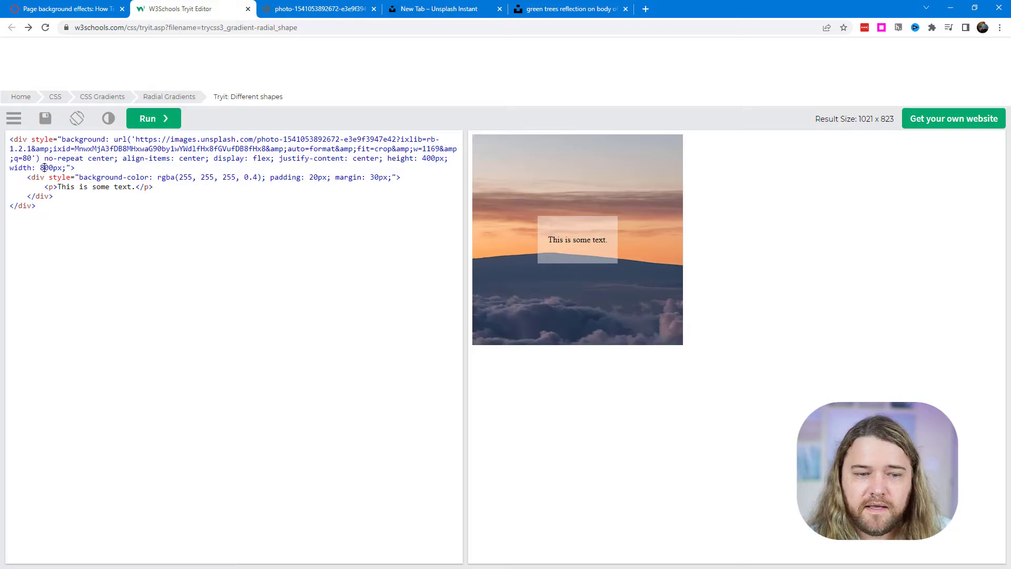
pyautogui.click(153, 119)
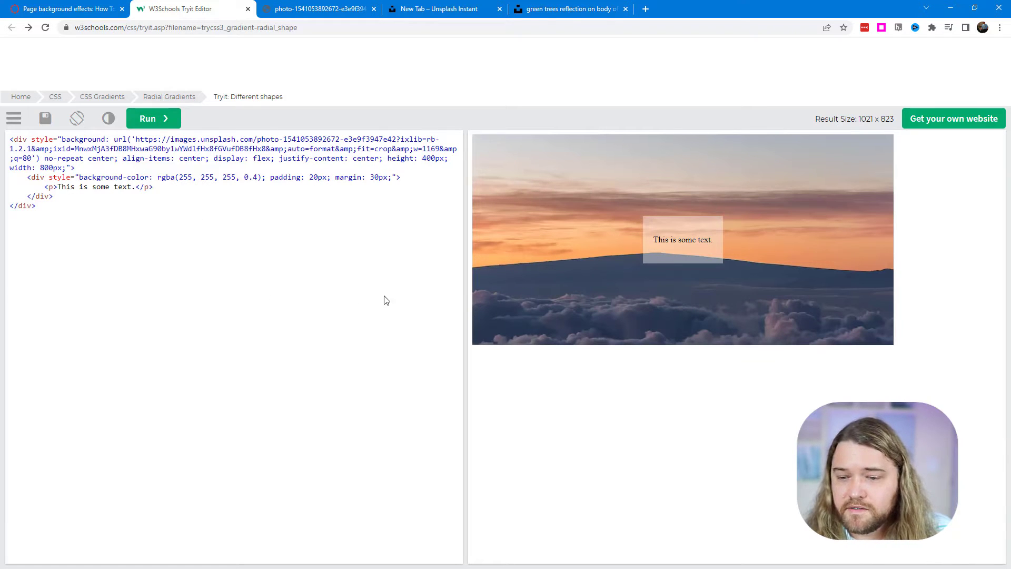
# Step: Set the outer div's height to 600px and run the code to make the background image area taller
pyautogui.moveTo(423, 158); pyautogui.dragTo(427, 158)
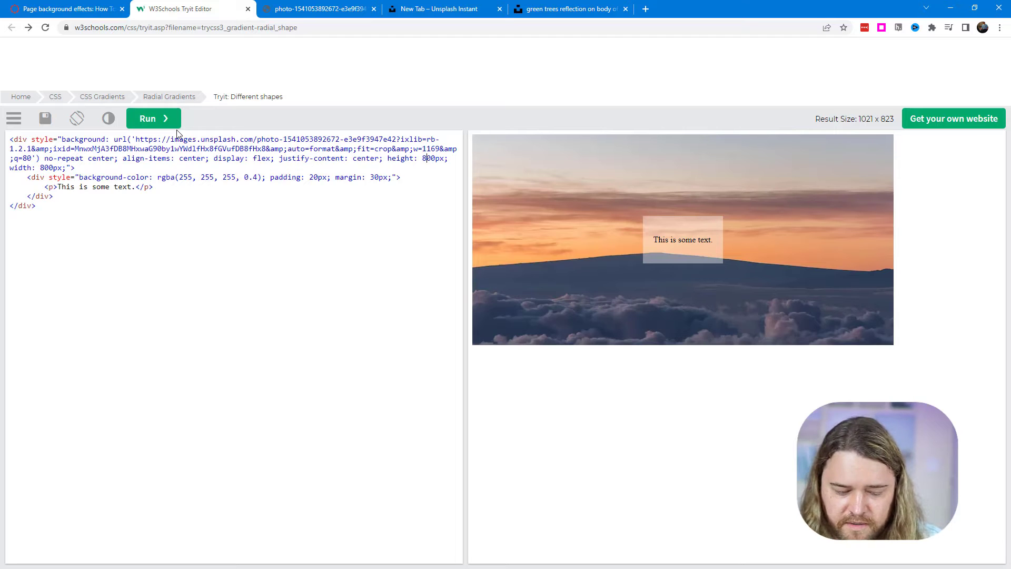
pyautogui.press('BackSpace')
pyautogui.write('6')
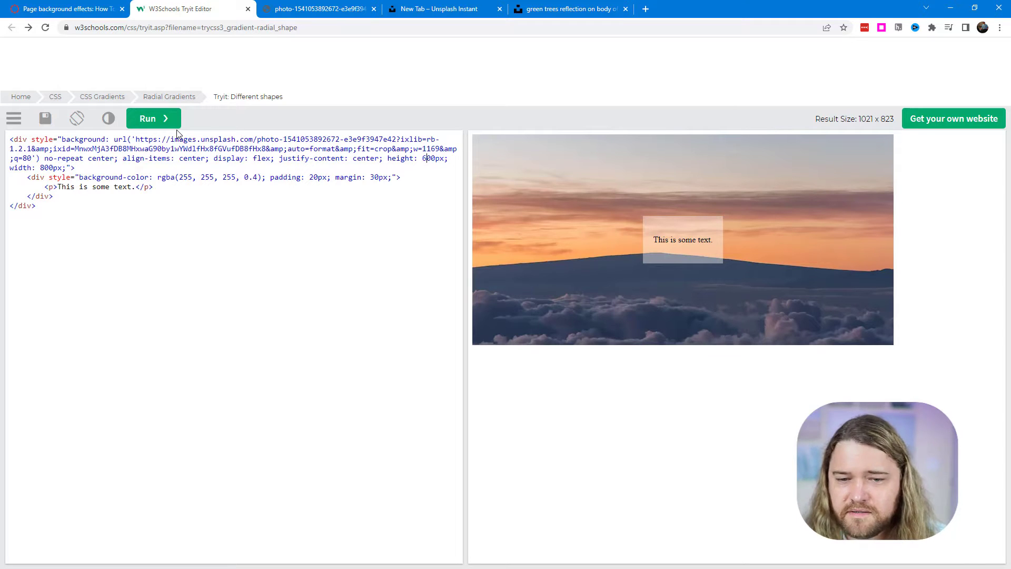
pyautogui.click(150, 119)
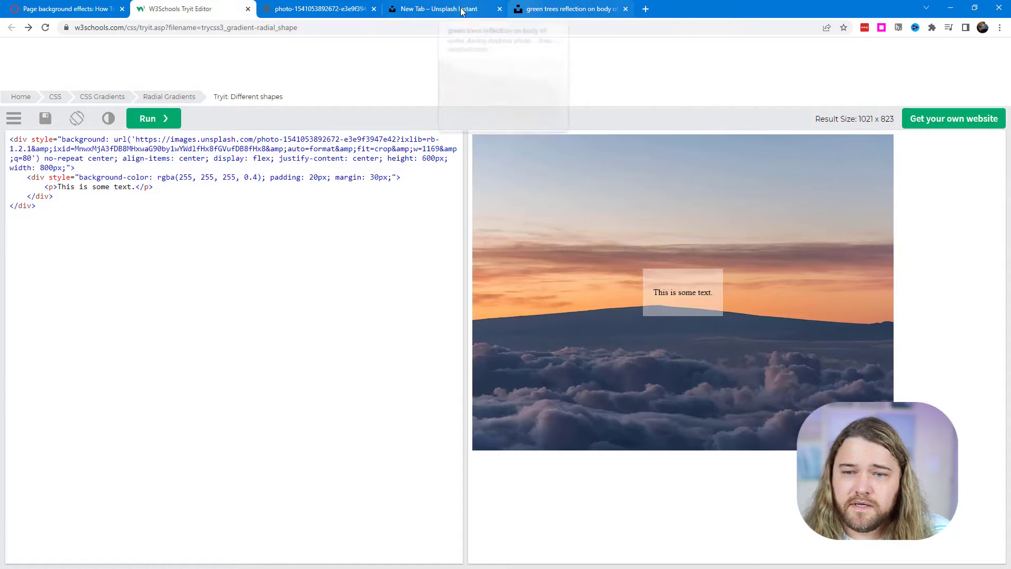
# Step: Examine the original background photo at full size in its own browser tab and return to the code editor
pyautogui.click(546, 9)
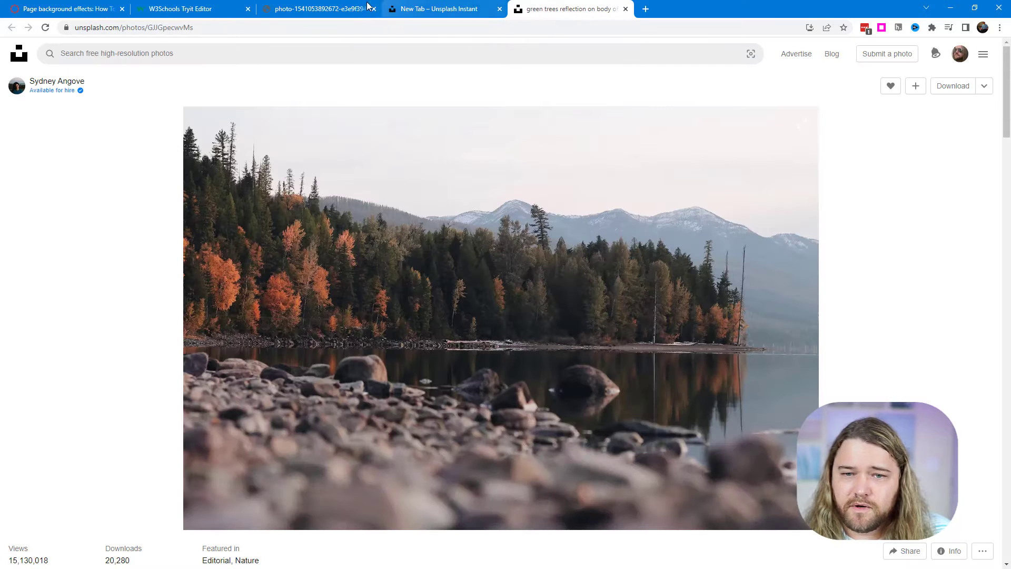
pyautogui.click(343, 10)
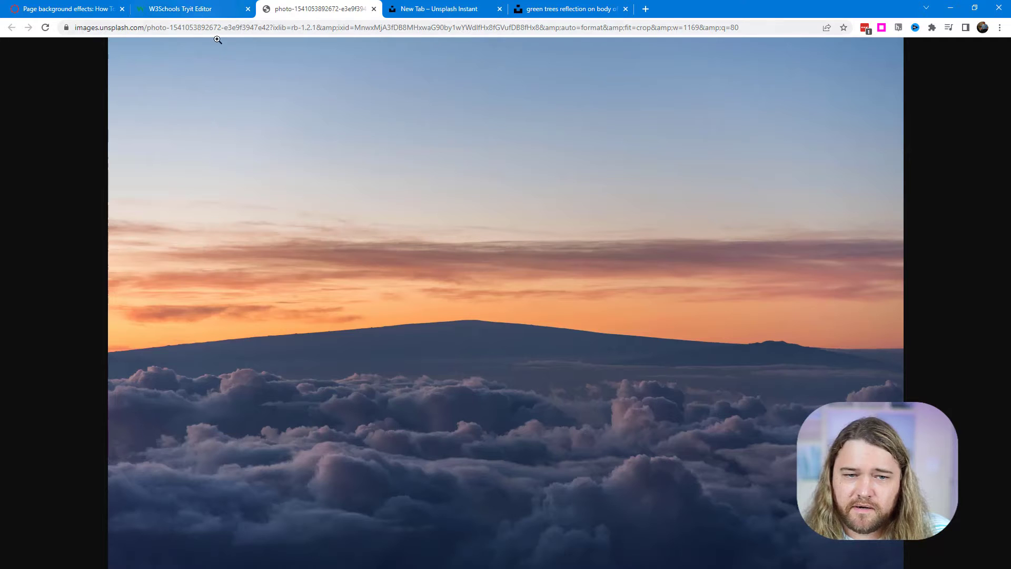
pyautogui.click(472, 273)
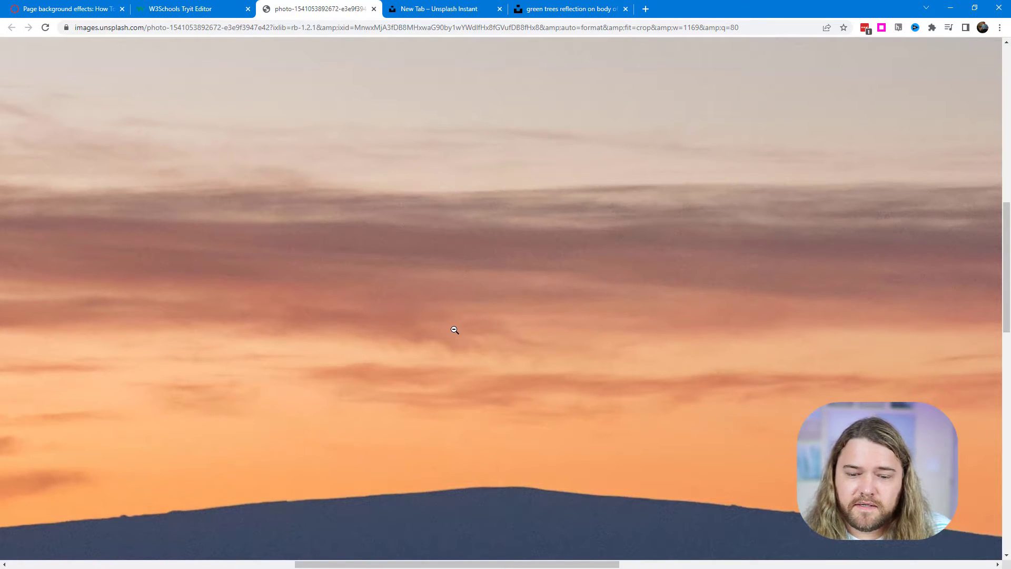
pyautogui.moveTo(404, 564); pyautogui.dragTo(142, 566)
pyautogui.hscroll(3, 418, 449)
pyautogui.scroll(-5, 450, 430)
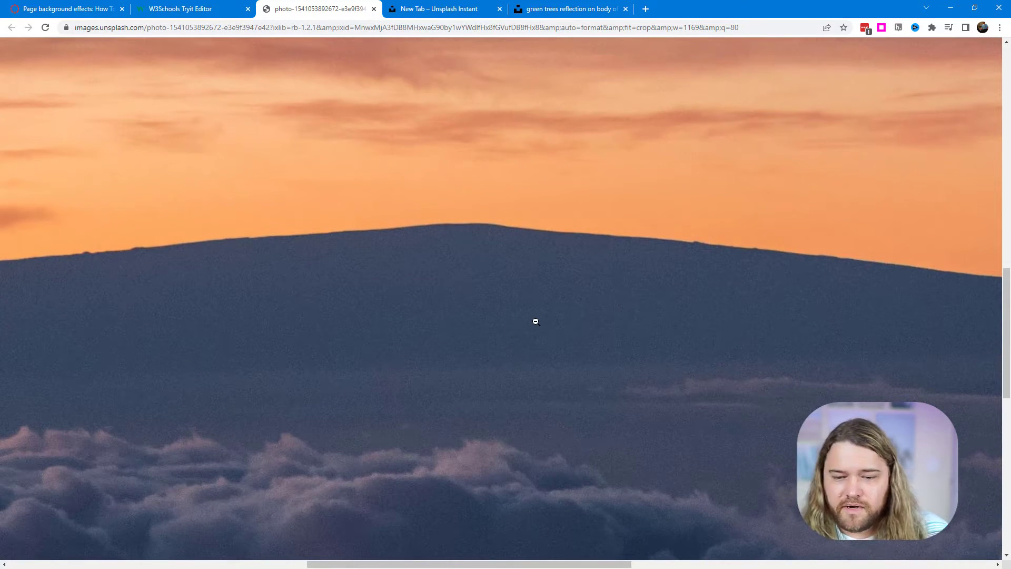
pyautogui.scroll(-5, 529, 329)
pyautogui.scroll(10, 521, 350)
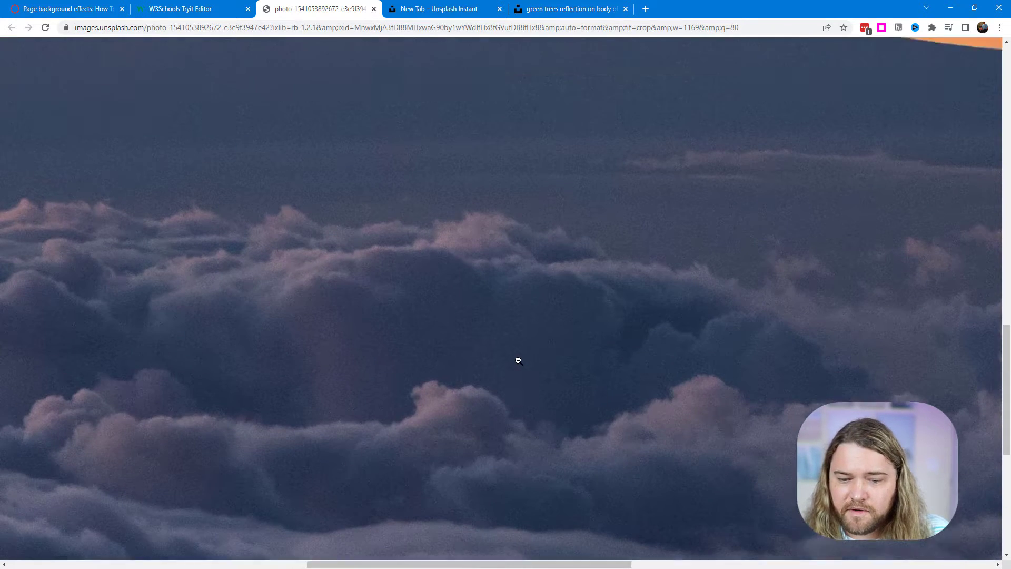
pyautogui.click(422, 165)
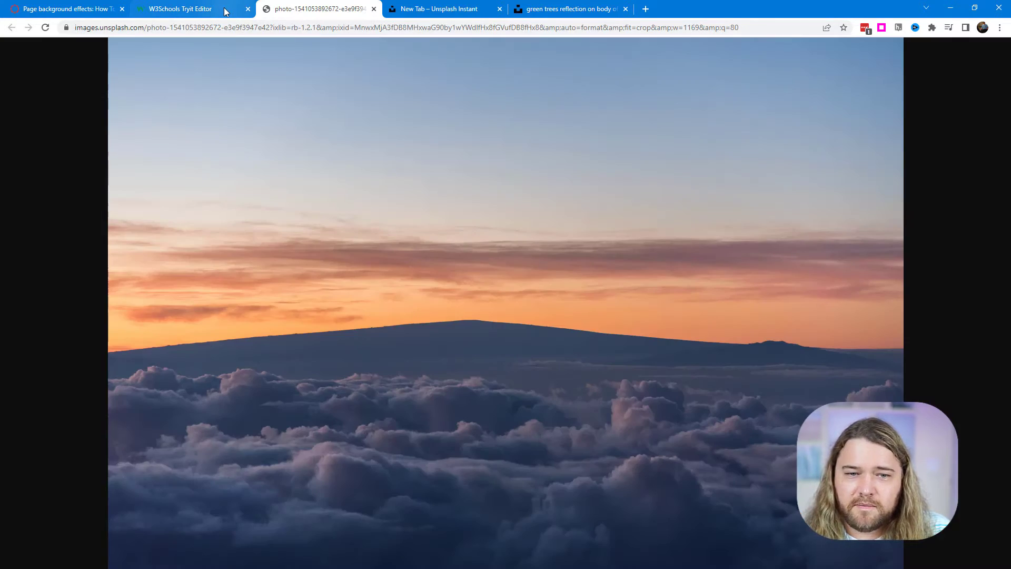
pyautogui.click(225, 10)
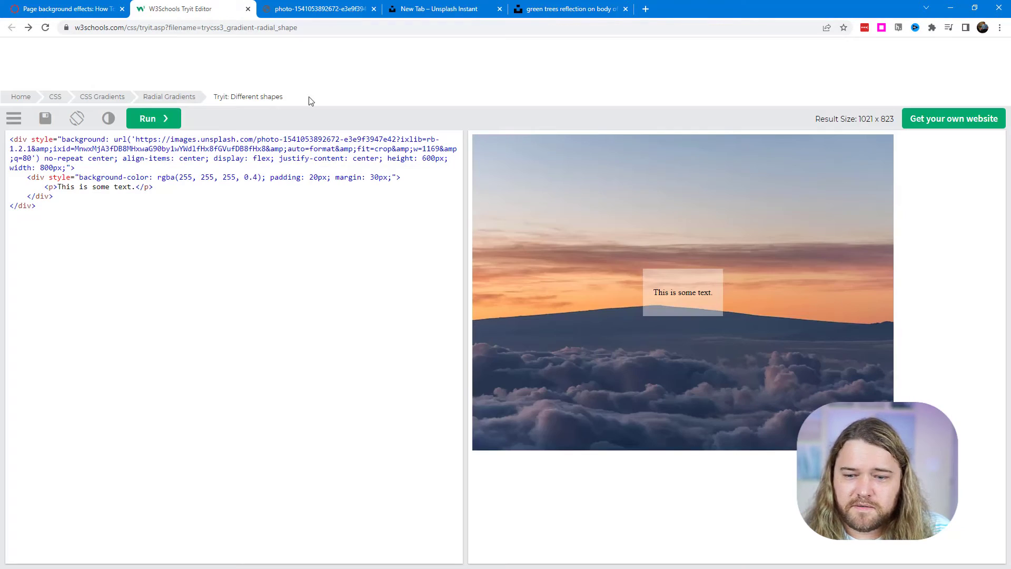
# Step: Set the outer div's height and width back to 400px each and run the code
pyautogui.doubleClick(388, 159)
pyautogui.hotkey('ctrl', 'shift', 'Right')
pyautogui.hotkey('ctrl', 'shift', 'Right')
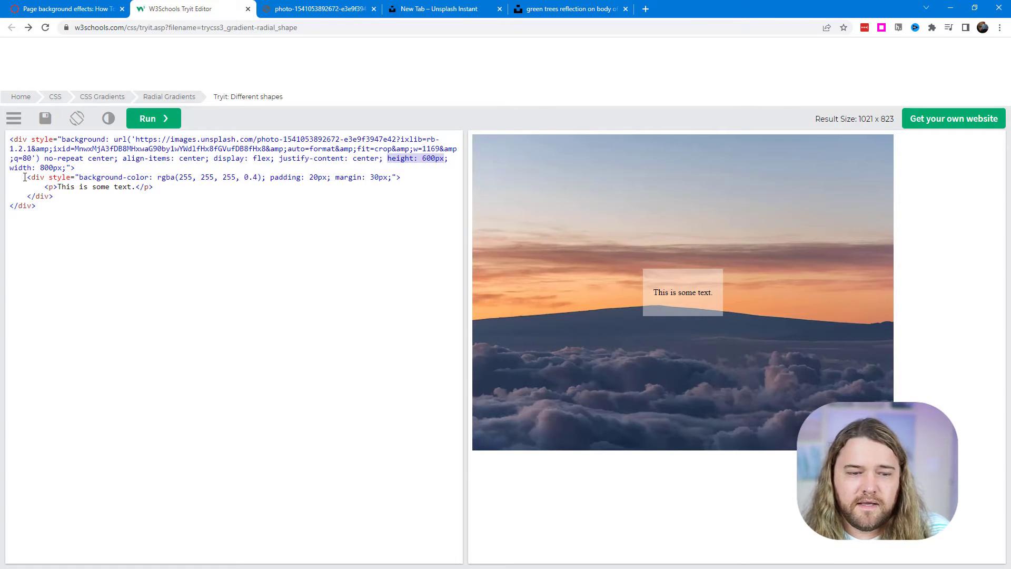
pyautogui.moveTo(10, 178); pyautogui.dragTo(68, 193)
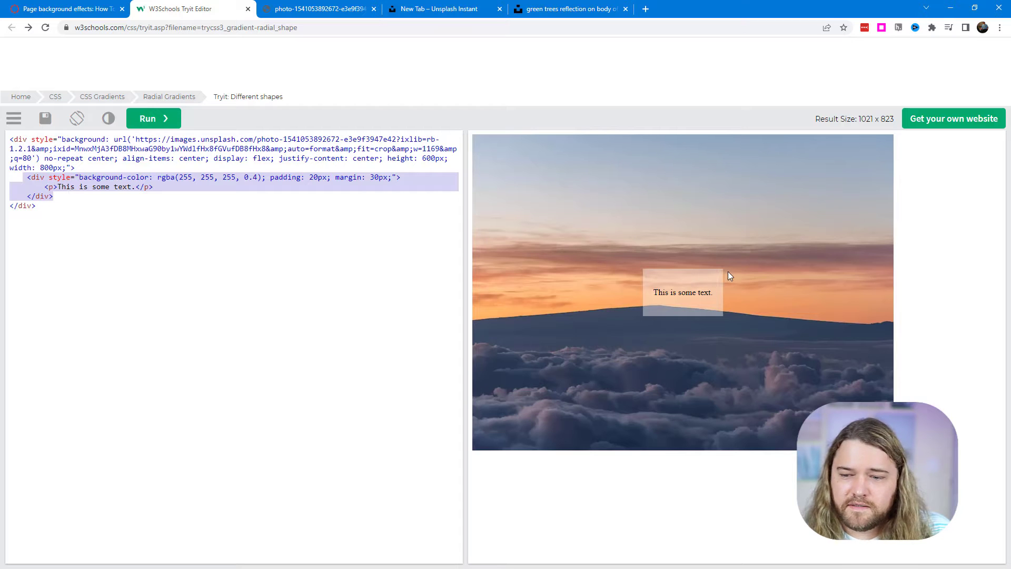
pyautogui.click(423, 160)
pyautogui.press('Delete')
pyautogui.write('4')
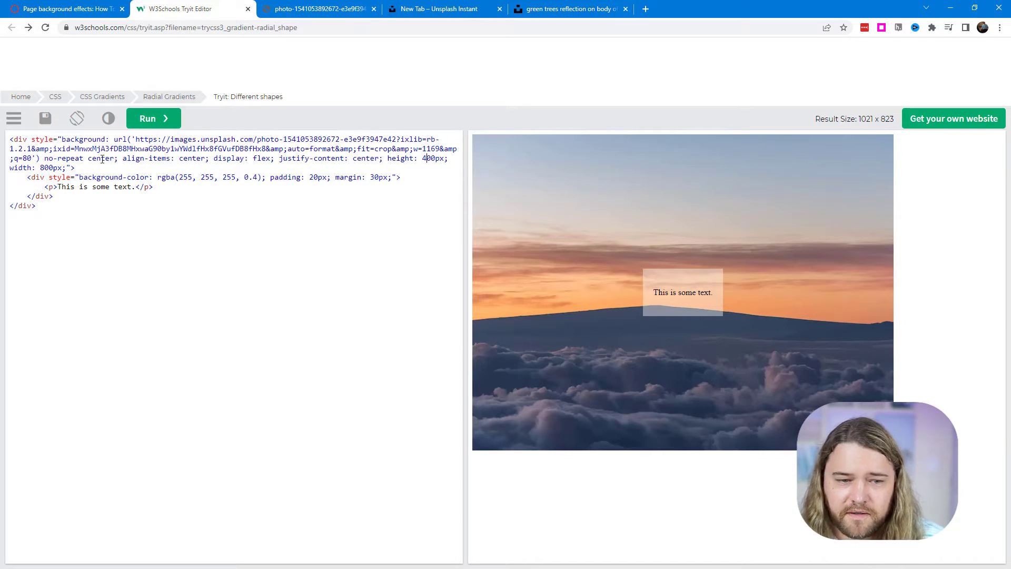
pyautogui.click(40, 168)
pyautogui.press('Delete')
pyautogui.write('4')
pyautogui.click(149, 118)
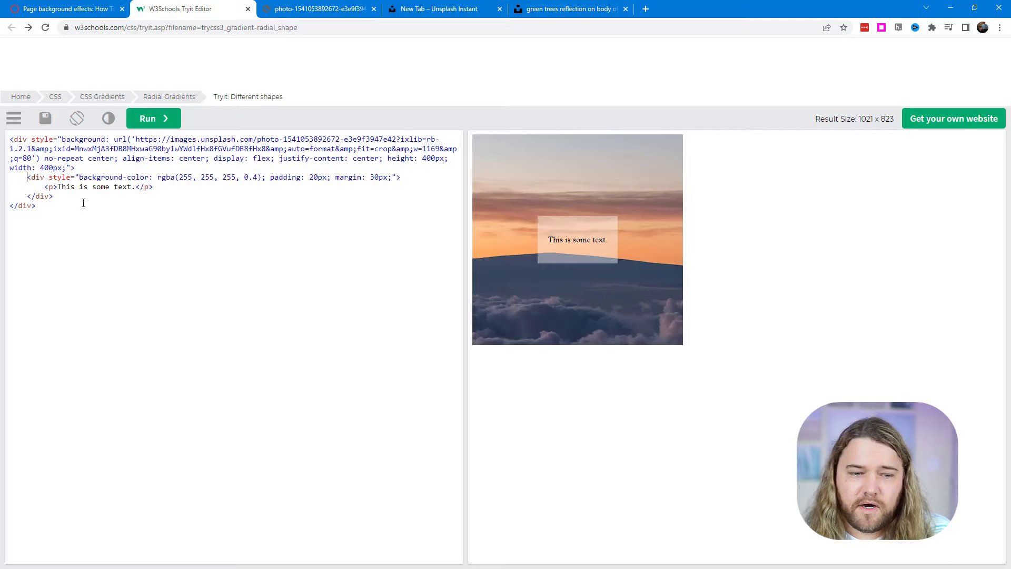
# Step: Set the alpha value of the inner div's rgba background color to 0.8 and run the code
pyautogui.moveTo(49, 177); pyautogui.dragTo(176, 176)
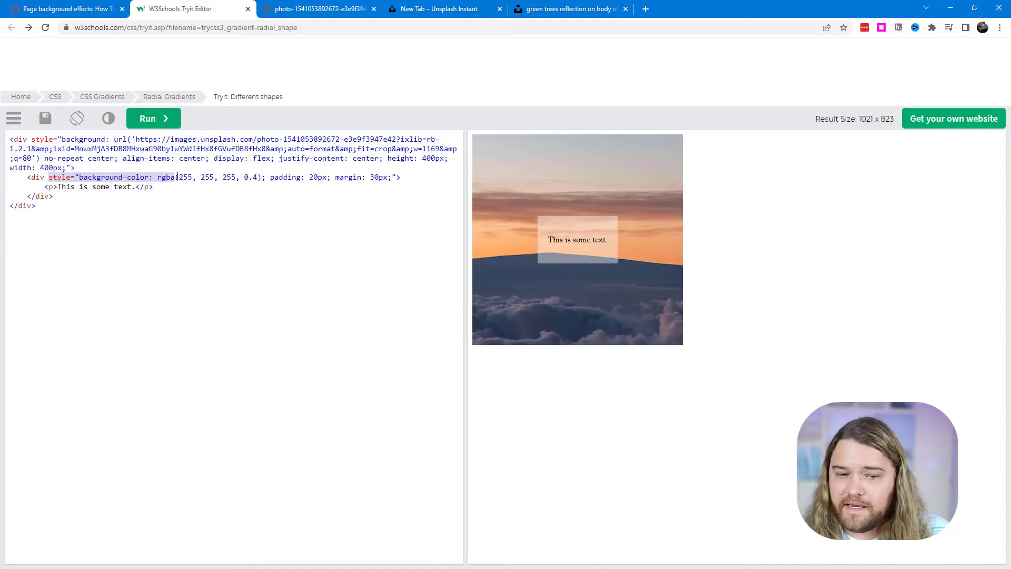
pyautogui.moveTo(179, 177); pyautogui.dragTo(259, 177)
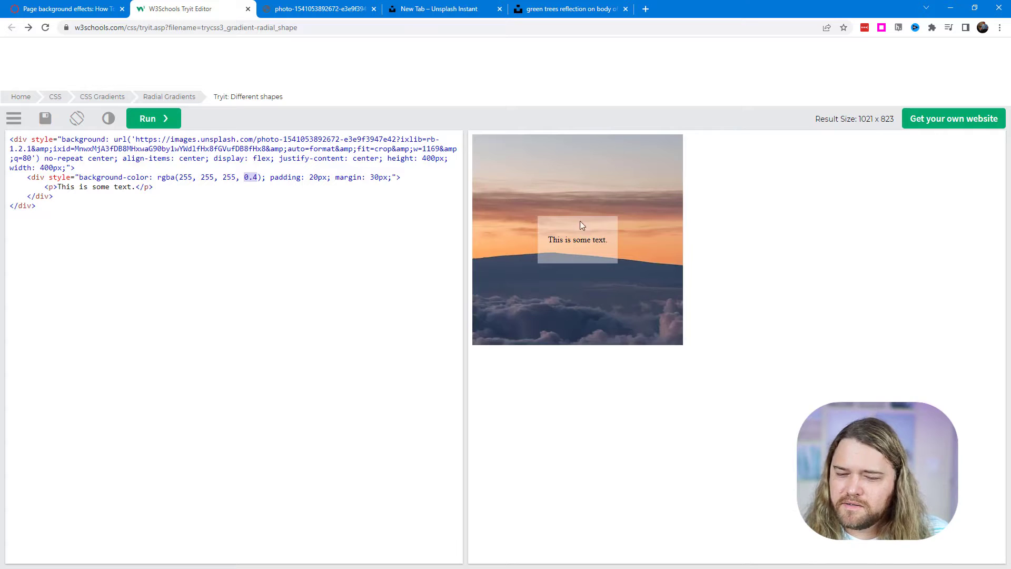
pyautogui.click(255, 177)
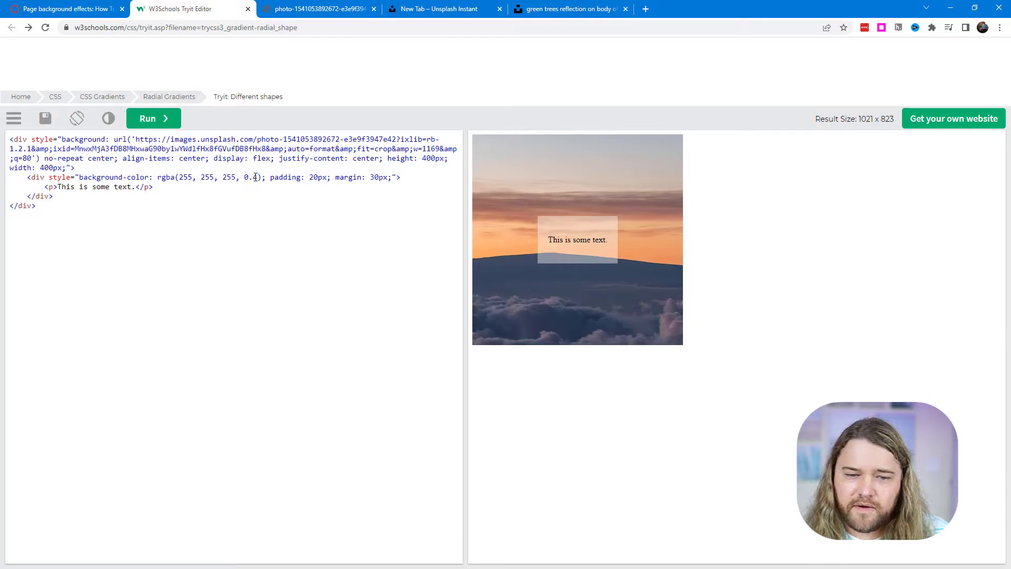
pyautogui.doubleClick(256, 177)
pyautogui.write('8')
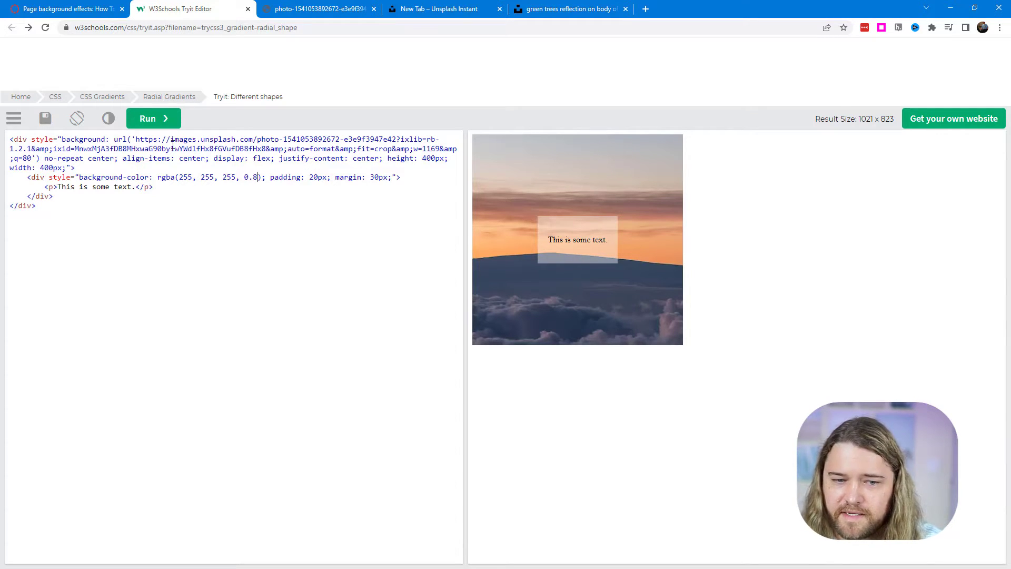
pyautogui.click(157, 122)
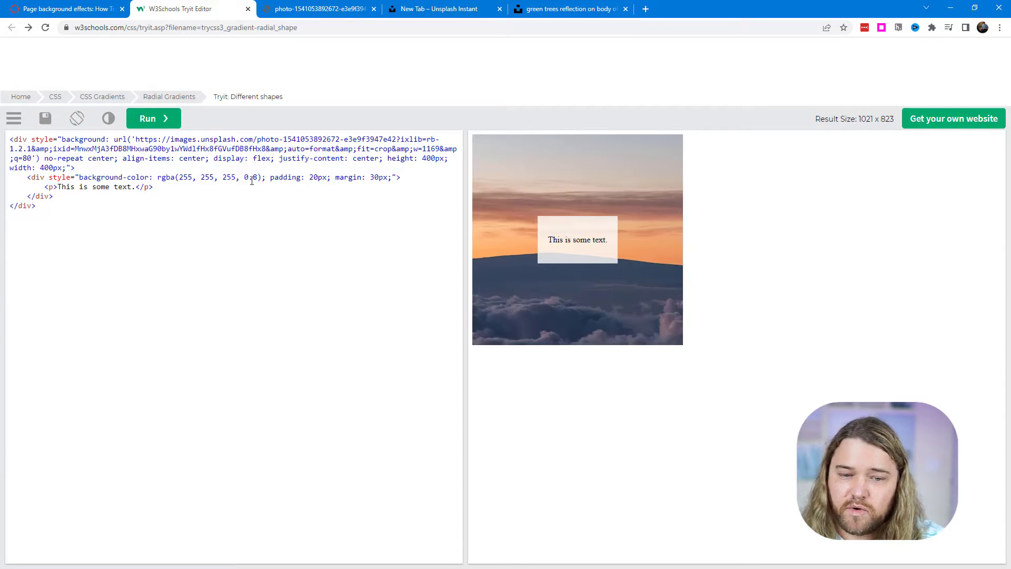
# Step: Try an alpha of 0.2 in the inner div's rgba background color, set it back to 0.4 and rerun the code
pyautogui.press('Delete')
pyautogui.write('2')
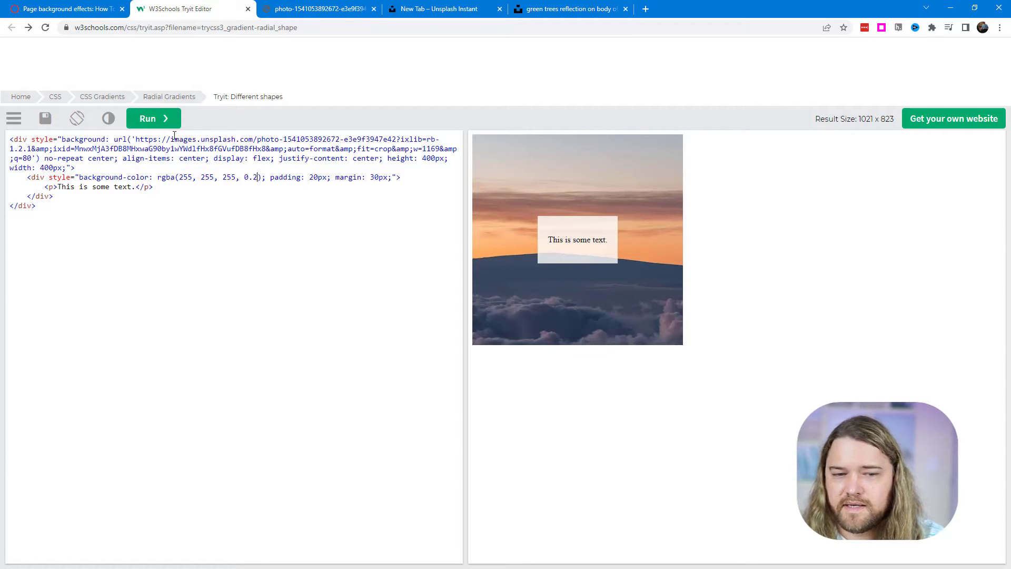
pyautogui.click(167, 119)
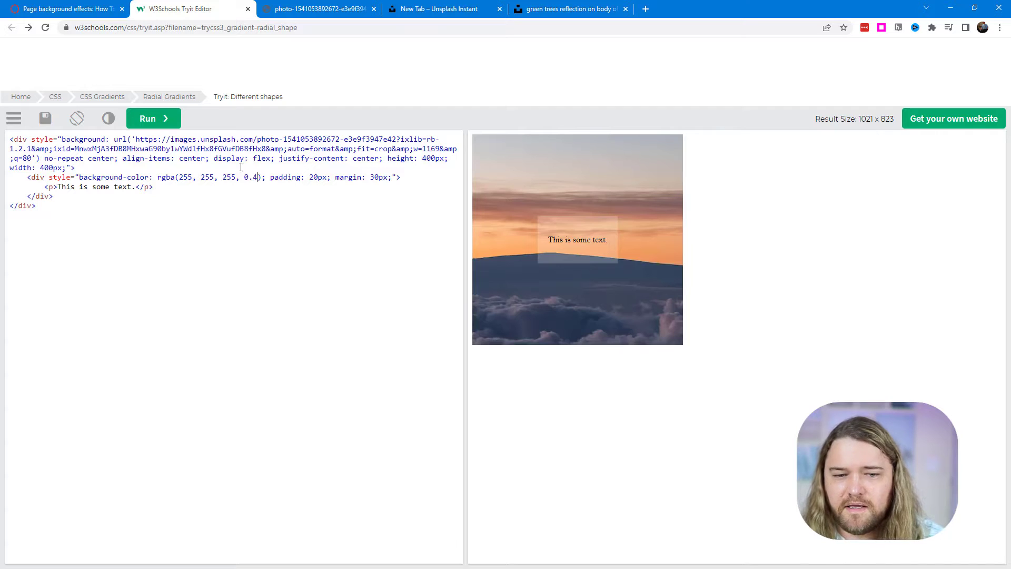
pyautogui.click(153, 120)
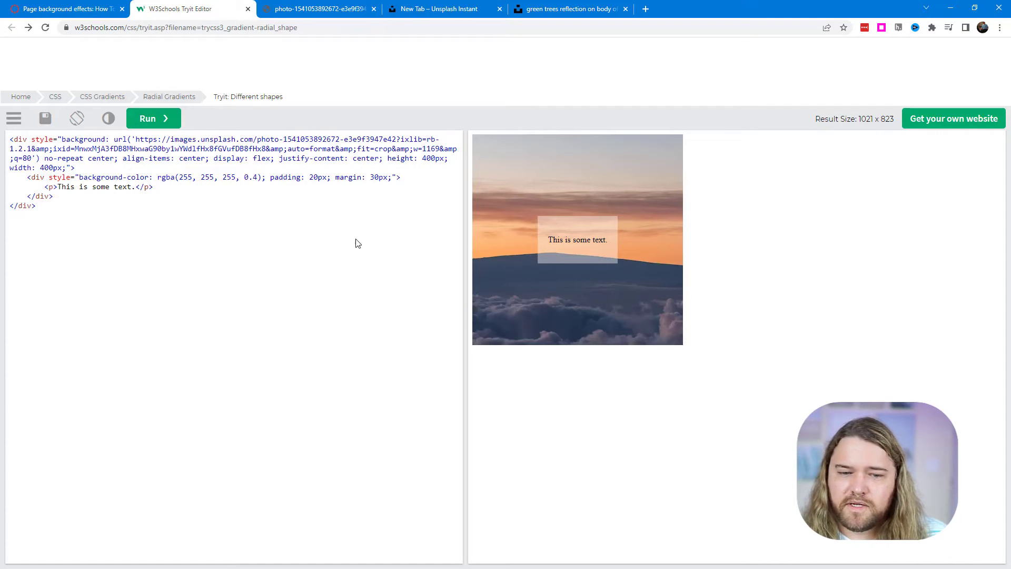
# Step: Repeat the sentence "This is some text." so the inner paragraph contains it four times, and run the code
pyautogui.moveTo(270, 178); pyautogui.dragTo(327, 180)
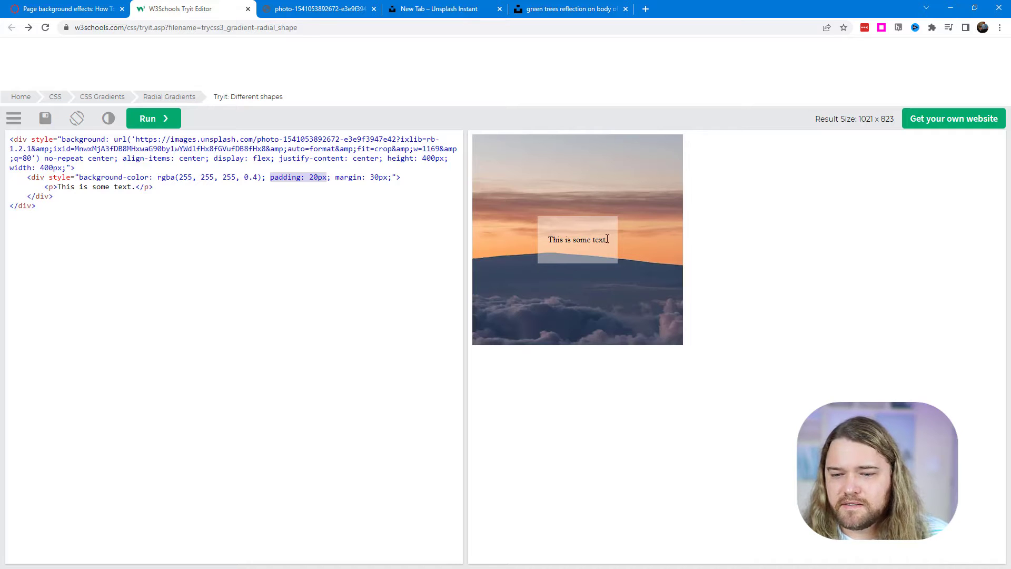
pyautogui.moveTo(550, 240); pyautogui.dragTo(608, 238)
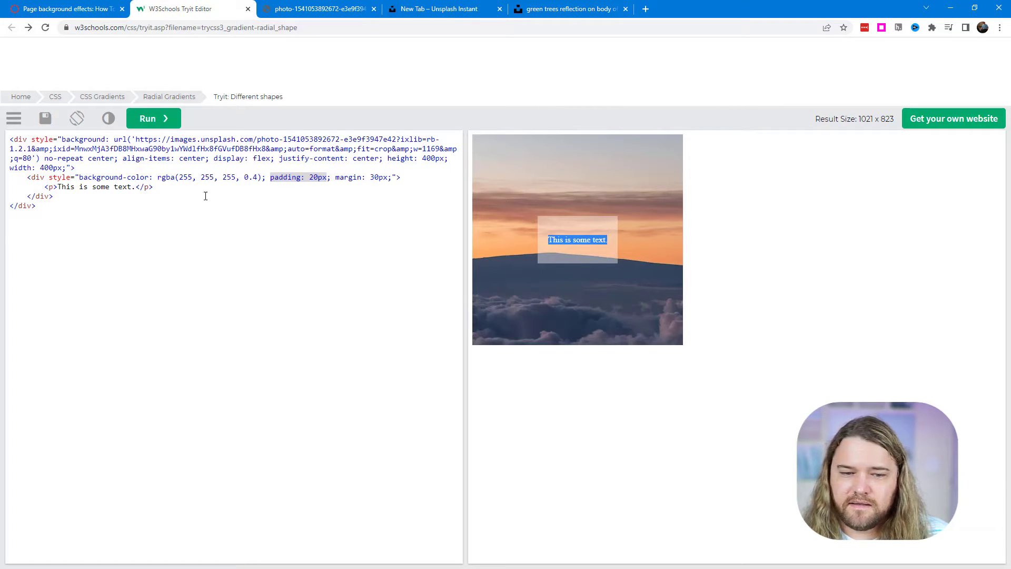
pyautogui.click(136, 188)
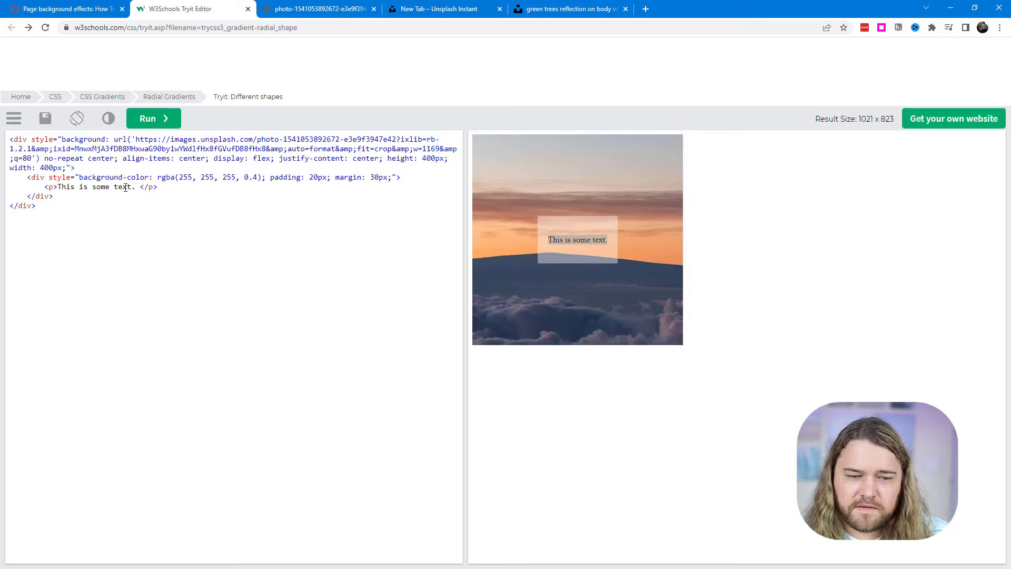
pyautogui.moveTo(139, 188); pyautogui.dragTo(59, 190)
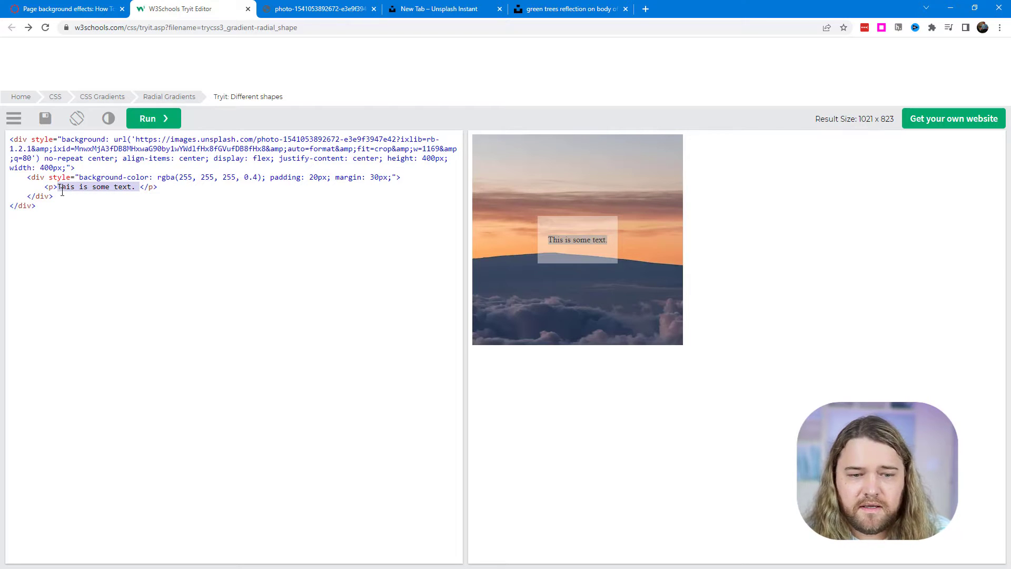
pyautogui.hotkey('ctrl', 'c')
pyautogui.hotkey('ctrl', 'v')
pyautogui.hotkey('ctrl', 'v')
pyautogui.hotkey('ctrl', 'v')
pyautogui.hotkey('ctrl', 'v')
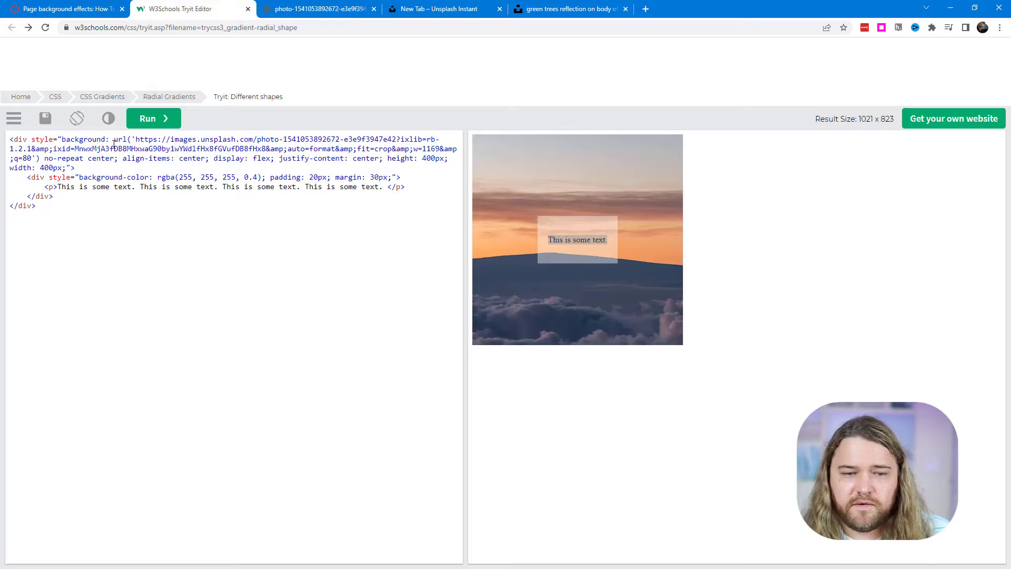
pyautogui.click(161, 119)
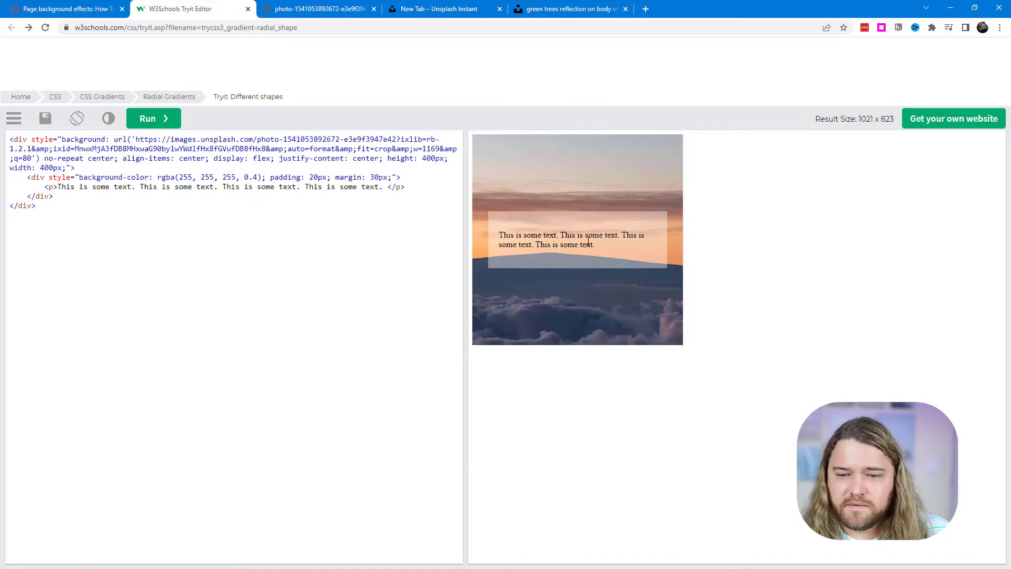
# Step: Extend the inner paragraph with four more copies of "This is some text." and rerun the code
pyautogui.moveTo(506, 237); pyautogui.dragTo(607, 251)
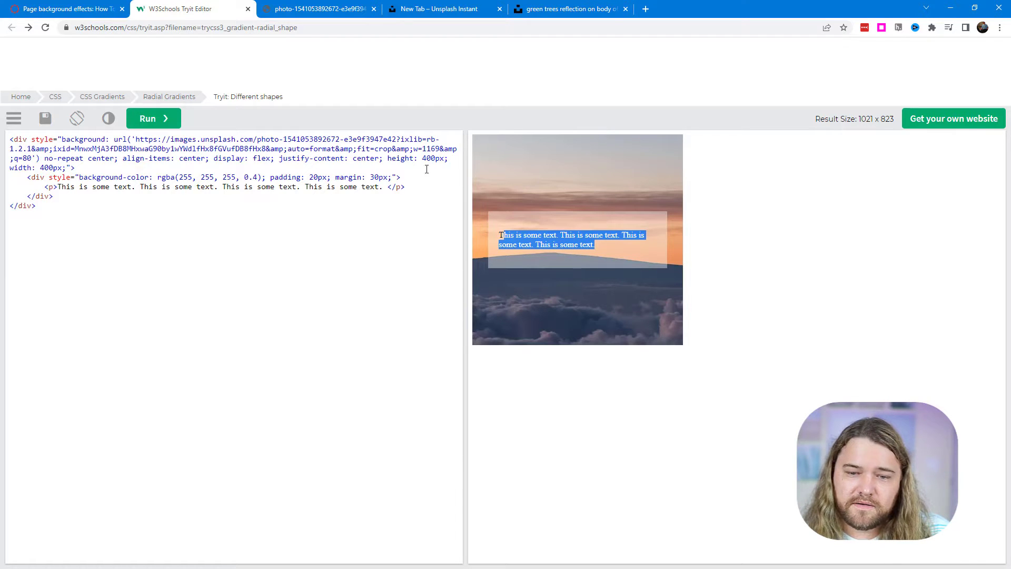
pyautogui.moveTo(336, 178); pyautogui.dragTo(394, 180)
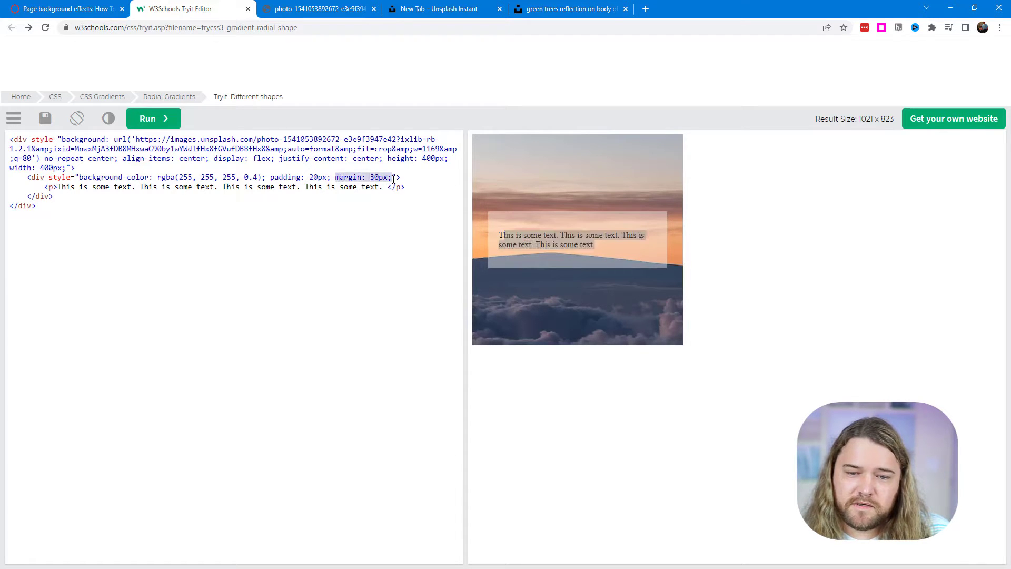
pyautogui.moveTo(271, 181); pyautogui.dragTo(331, 181)
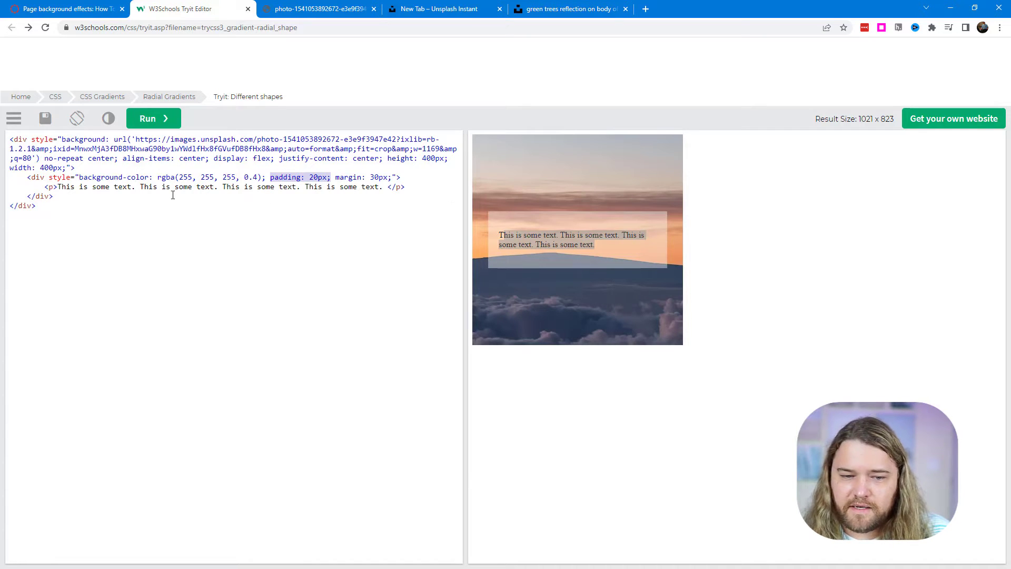
pyautogui.click(385, 186)
pyautogui.hotkey('ctrl', 'v')
pyautogui.hotkey('ctrl', 'v')
pyautogui.hotkey('ctrl', 'v')
pyautogui.hotkey('ctrl', 'v')
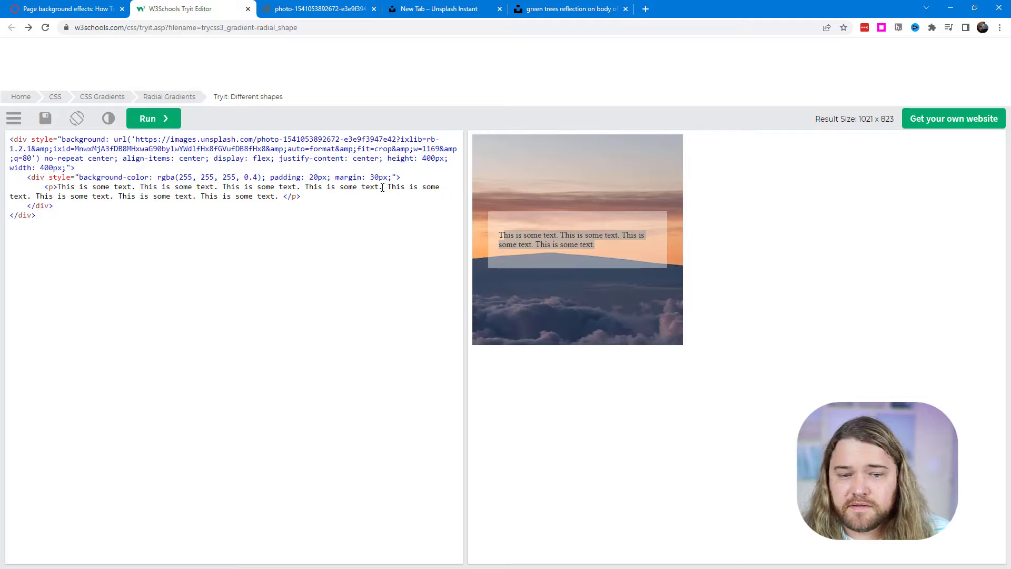
pyautogui.click(160, 119)
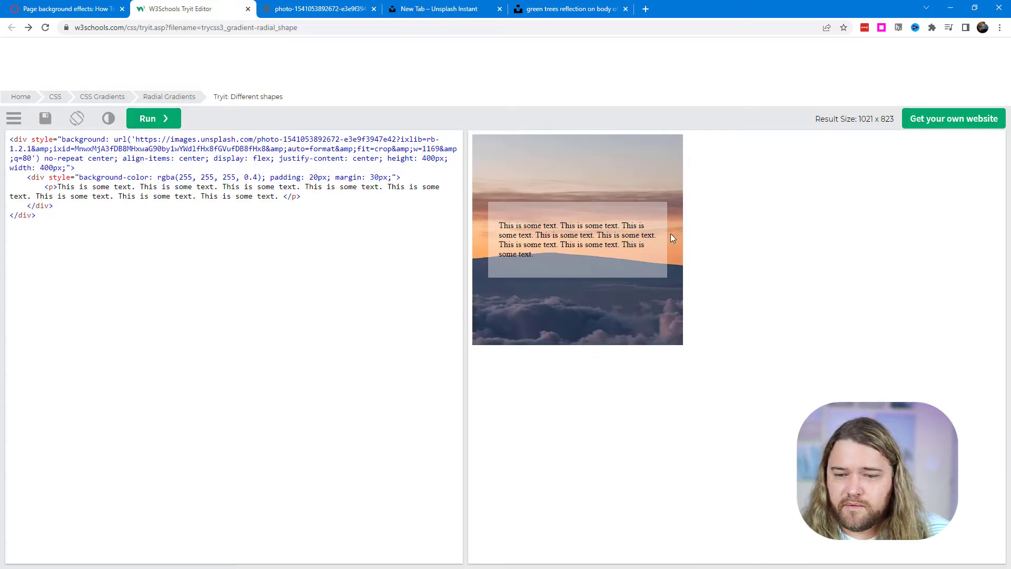
# Step: Try a height of 800px for the outer div and run the code
pyautogui.moveTo(508, 226); pyautogui.dragTo(546, 238)
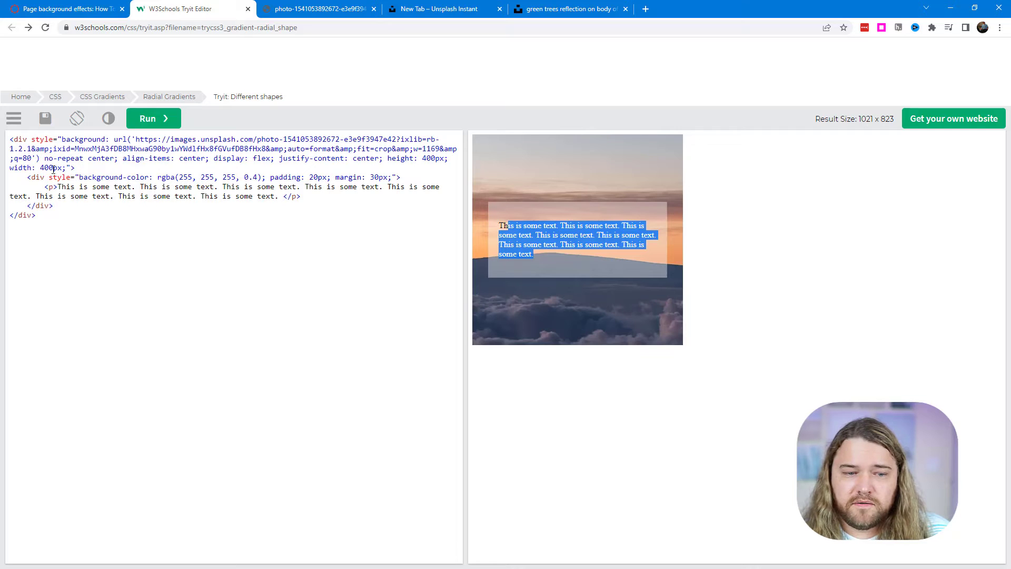
pyautogui.click(423, 159)
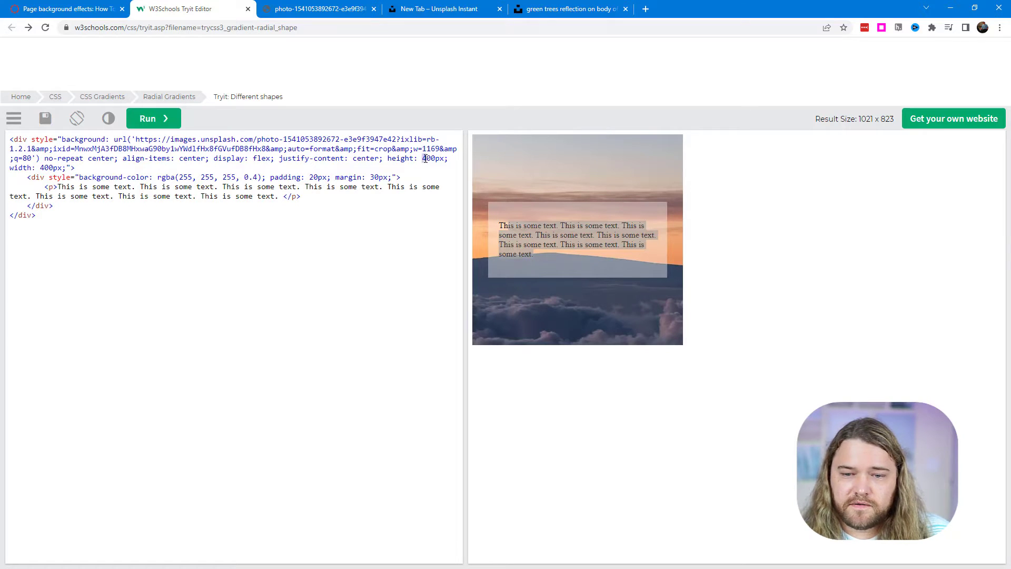
pyautogui.press('Delete')
pyautogui.write('8')
pyautogui.click(153, 118)
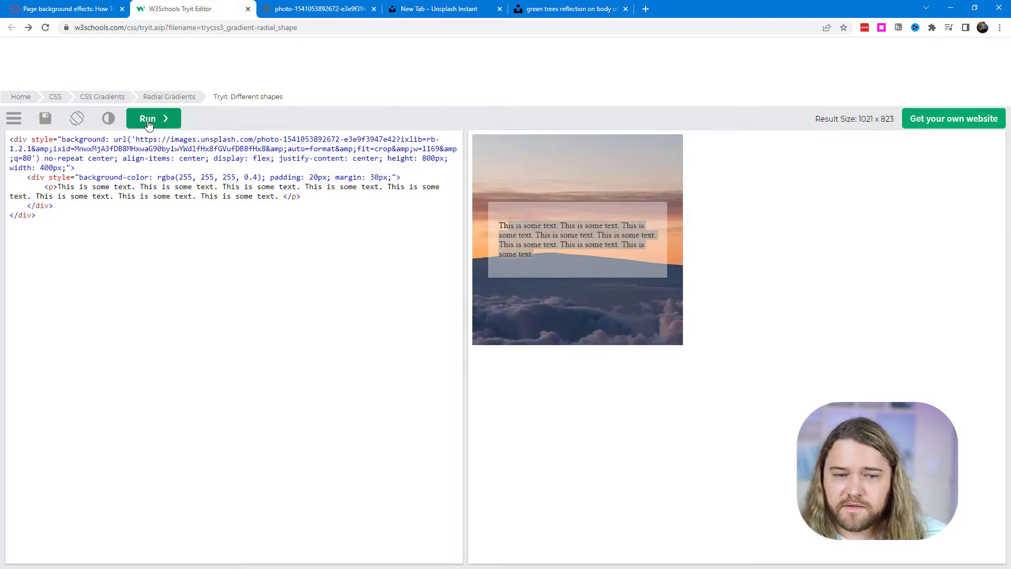
# Step: Set the outer div's height to 600px and rerun the code
pyautogui.press('BackSpace')
pyautogui.write('6')
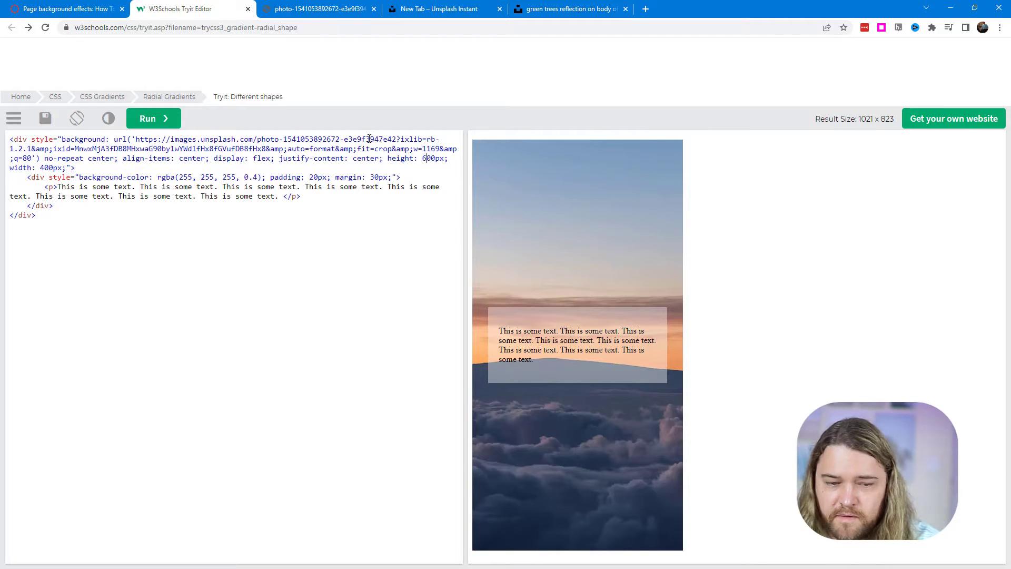
pyautogui.click(153, 118)
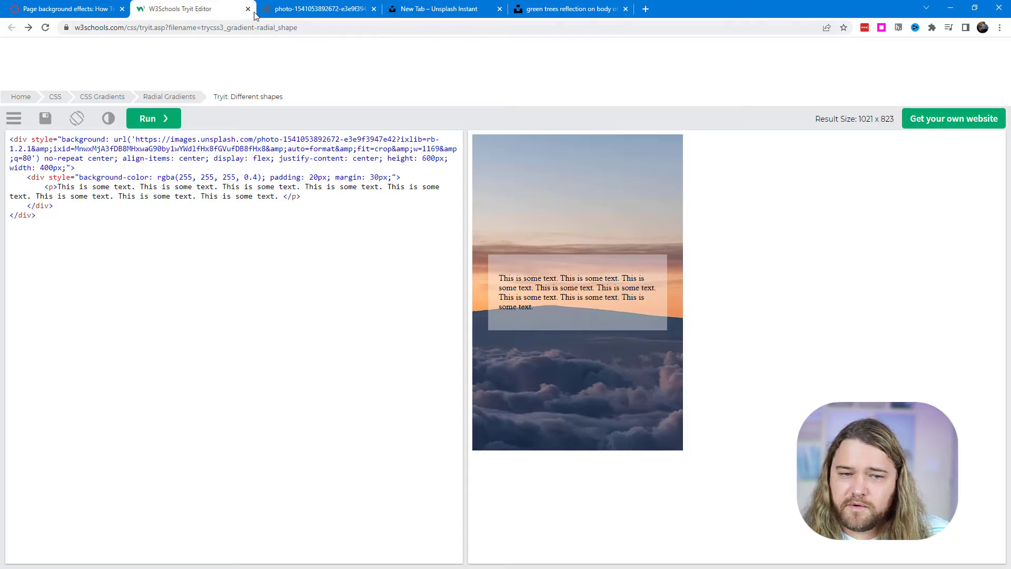
# Step: Switch to the Canvas page editor and view the background text box in the rich content view
pyautogui.click(84, 10)
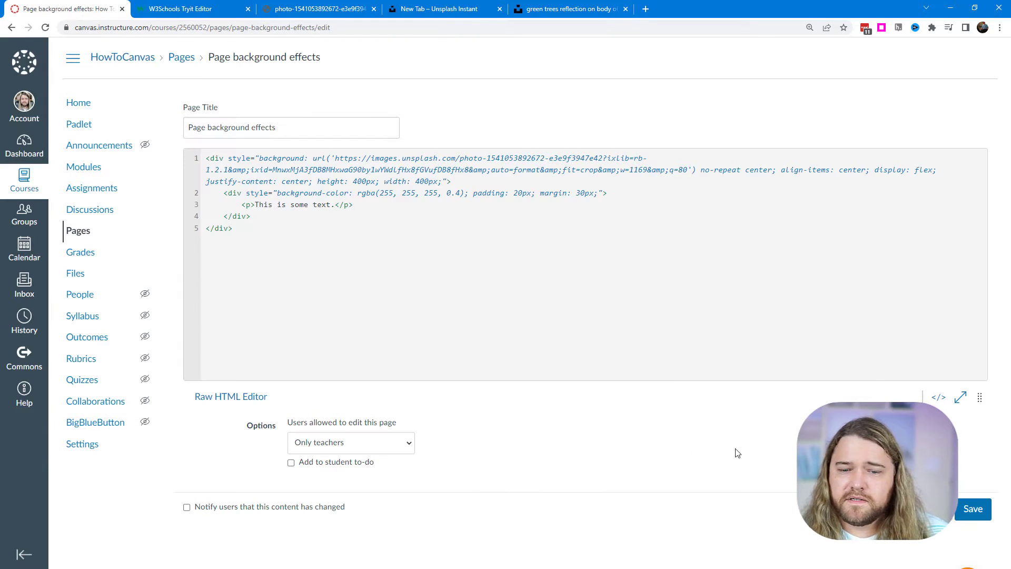
pyautogui.click(938, 397)
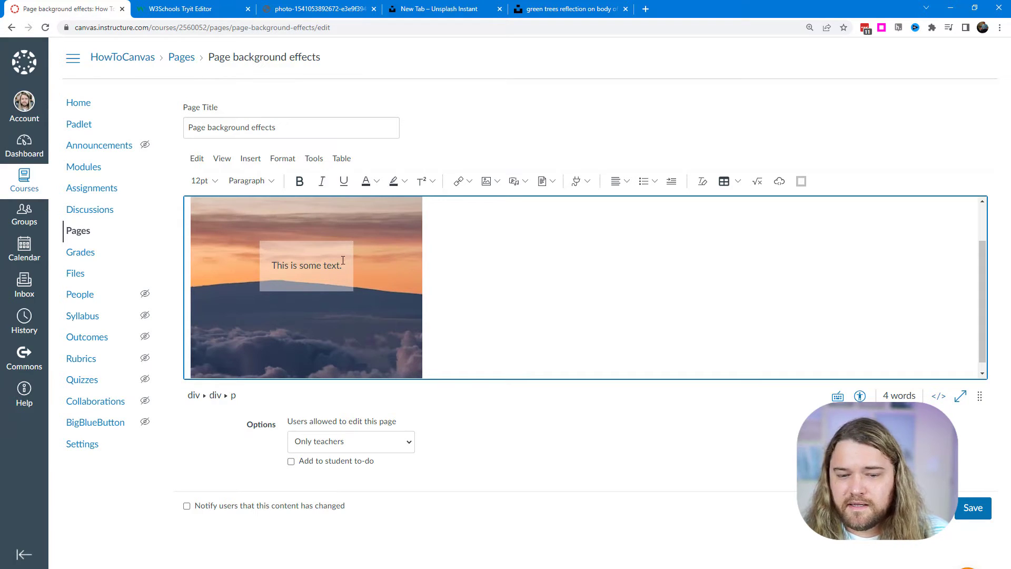
pyautogui.moveTo(316, 265); pyautogui.dragTo(277, 265)
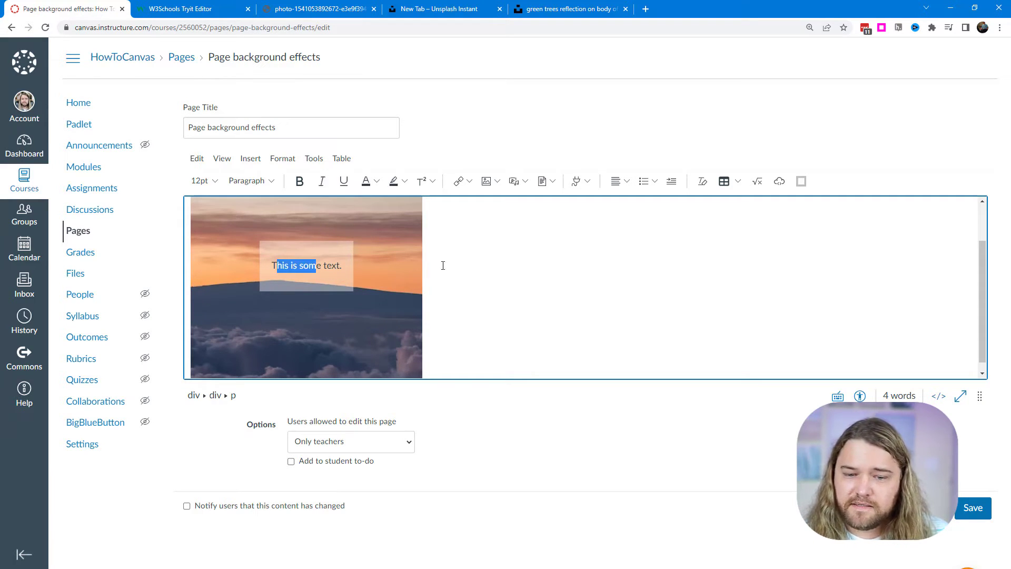
# Step: In the page's HTML, add an <hr> and a 600px-high div with filler text and backgrounds url('URL top'), url('URL bottom')
pyautogui.click(938, 396)
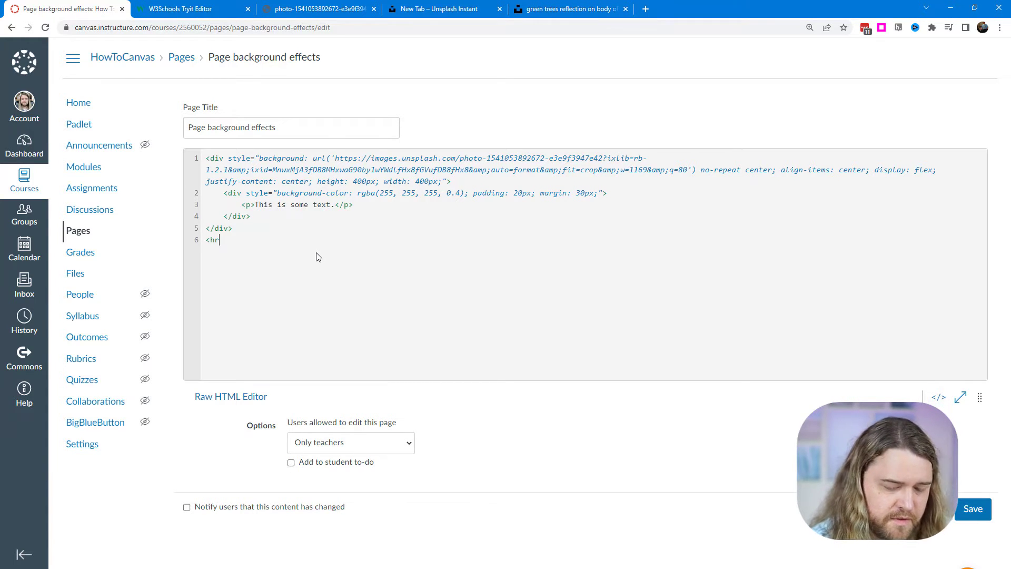
pyautogui.write('>')
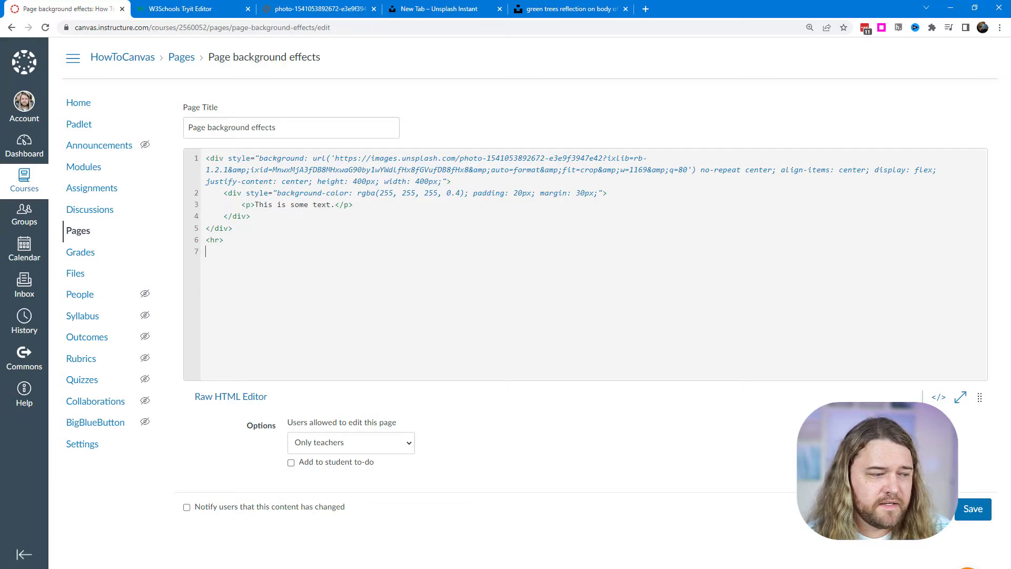
pyautogui.write('<div style="background: url(\'URL top\'), url(\'URL bottom\'); height: 600px;">Portland intelligentsia activated charcoal sustainable typewriter humblebrag sriracha leggings snackwave. Art party freegan ramps next level twee succulents glossier polaroid single-origin coffee green juice. Gentrify celiac skateboard listicle butcher locavore. Etsy kickstarter post-ironic, yuccie thundercats banjo blog deep.</div>')
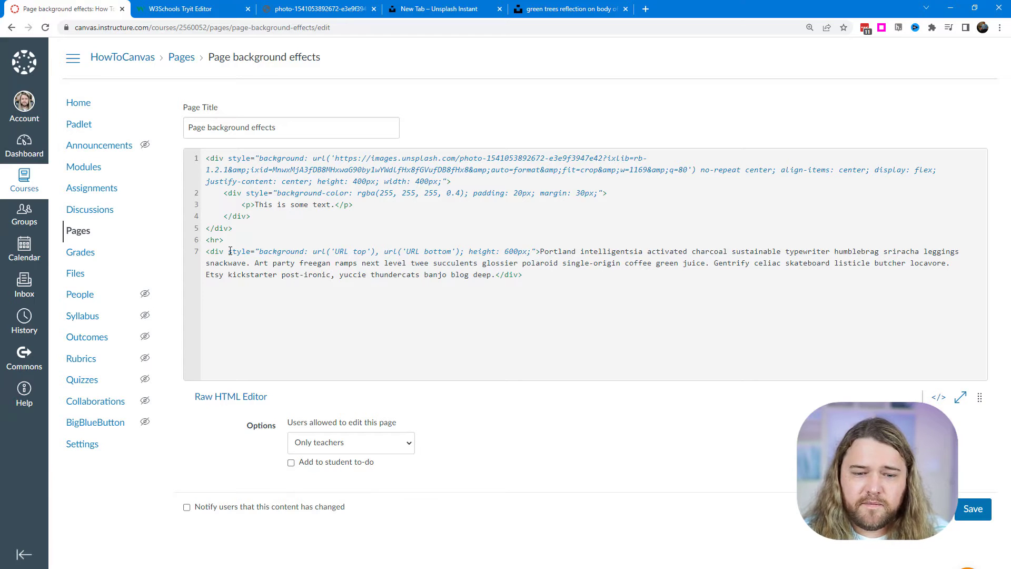
pyautogui.moveTo(256, 251); pyautogui.dragTo(464, 252)
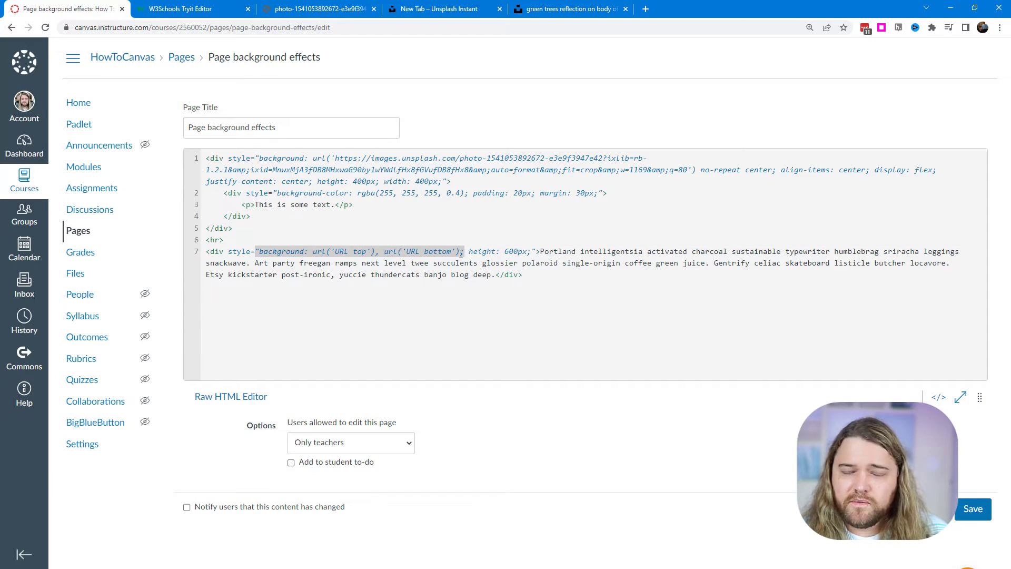
# Step: Switch to Unsplash, close the extra new-tab page, and search for "texture" photos limited to landscape orientation
pyautogui.click(472, 10)
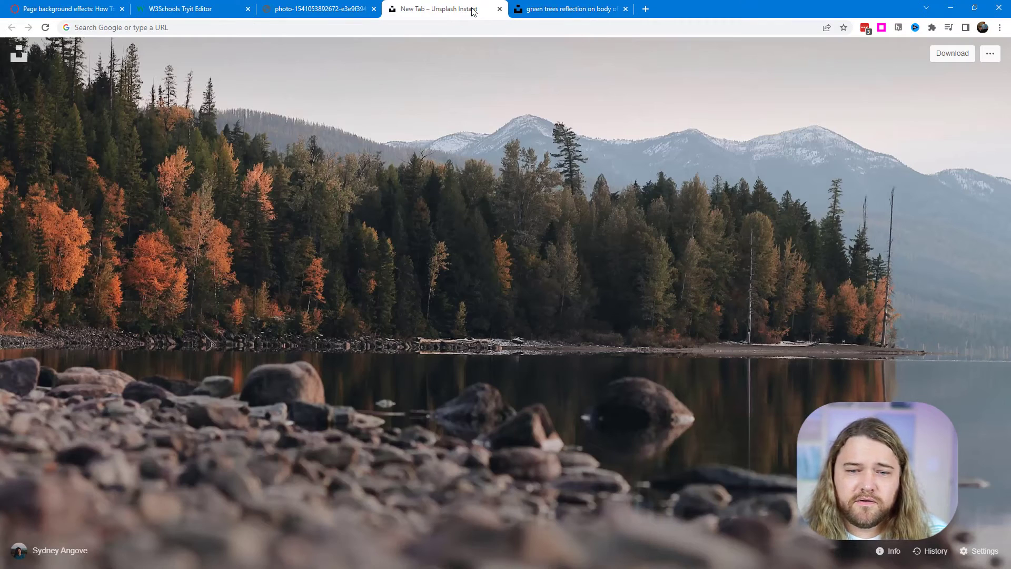
pyautogui.click(500, 9)
pyautogui.click(103, 61)
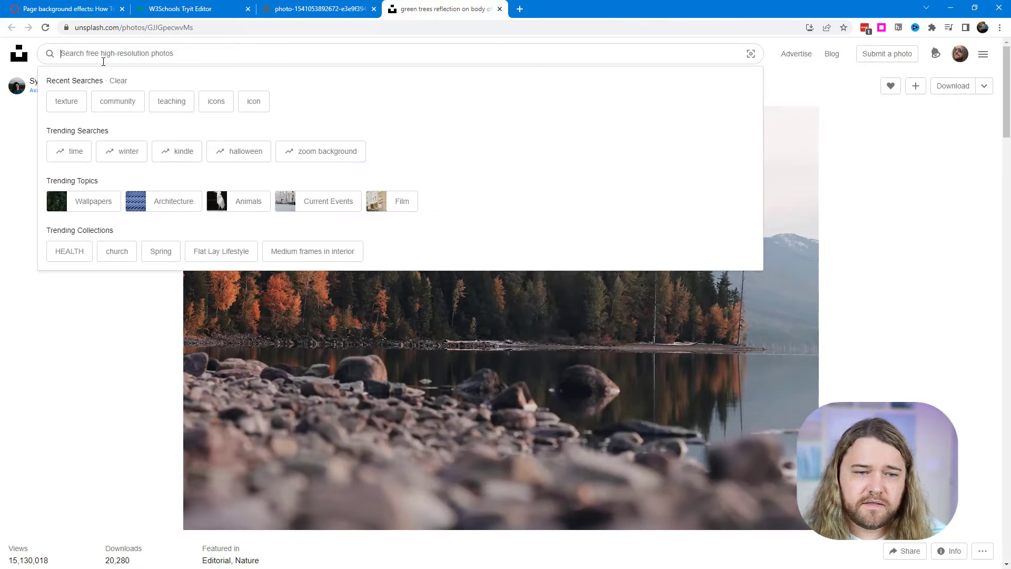
pyautogui.write('texture')
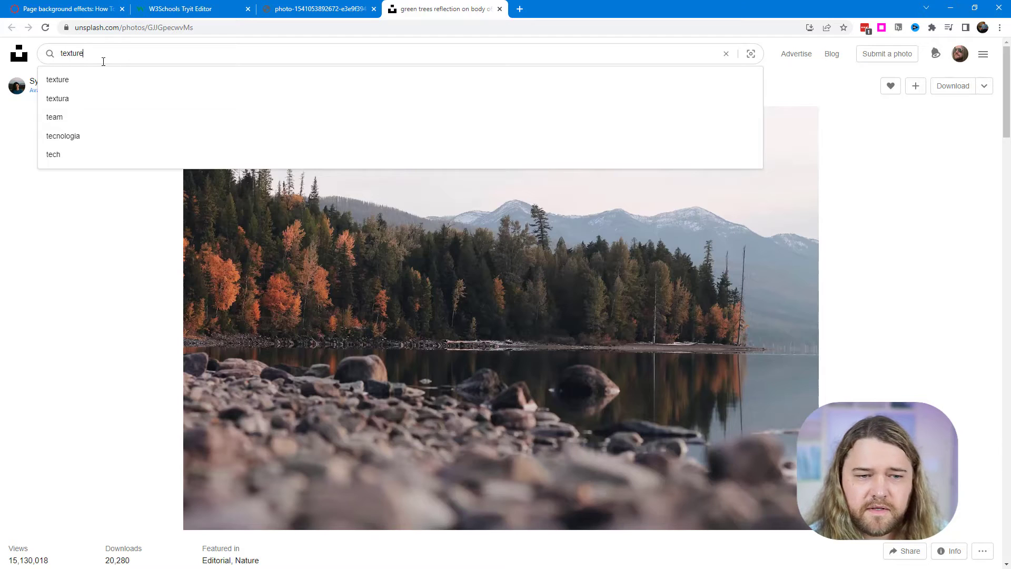
pyautogui.press('Return')
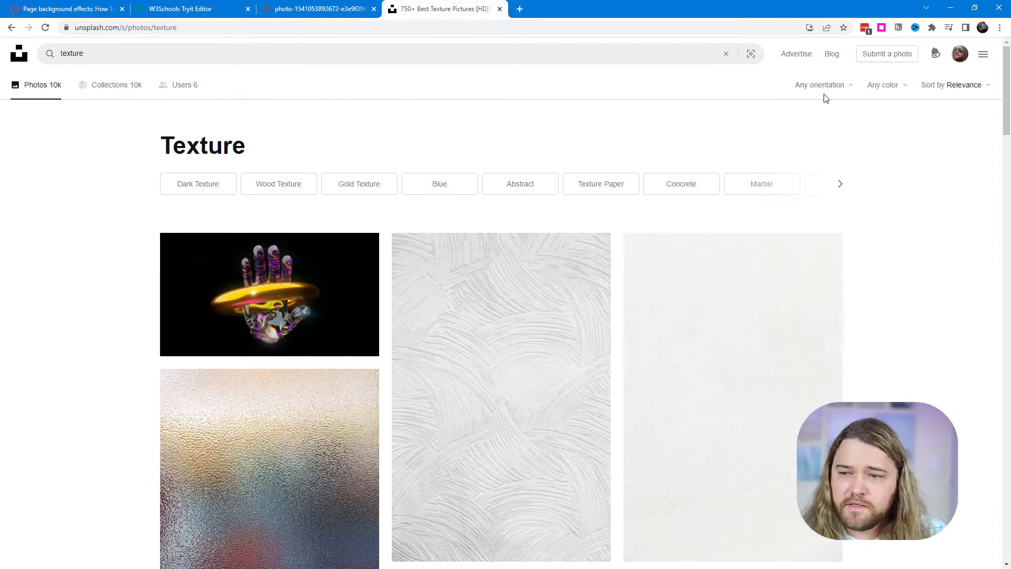
pyautogui.click(834, 88)
pyautogui.click(799, 128)
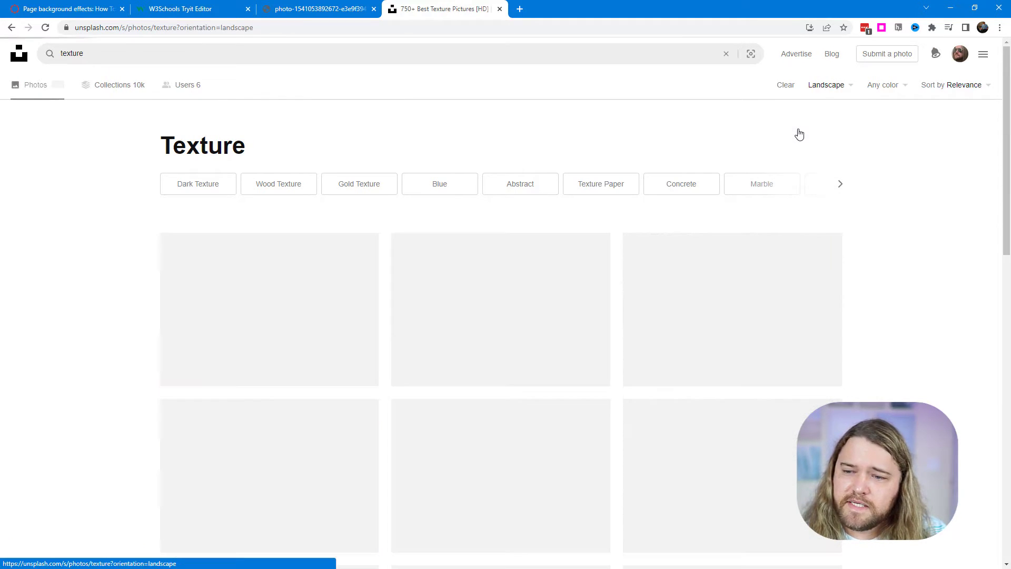
# Step: Open the white brick wall photo from the texture results and copy its image address
pyautogui.scroll(-4, 609, 235)
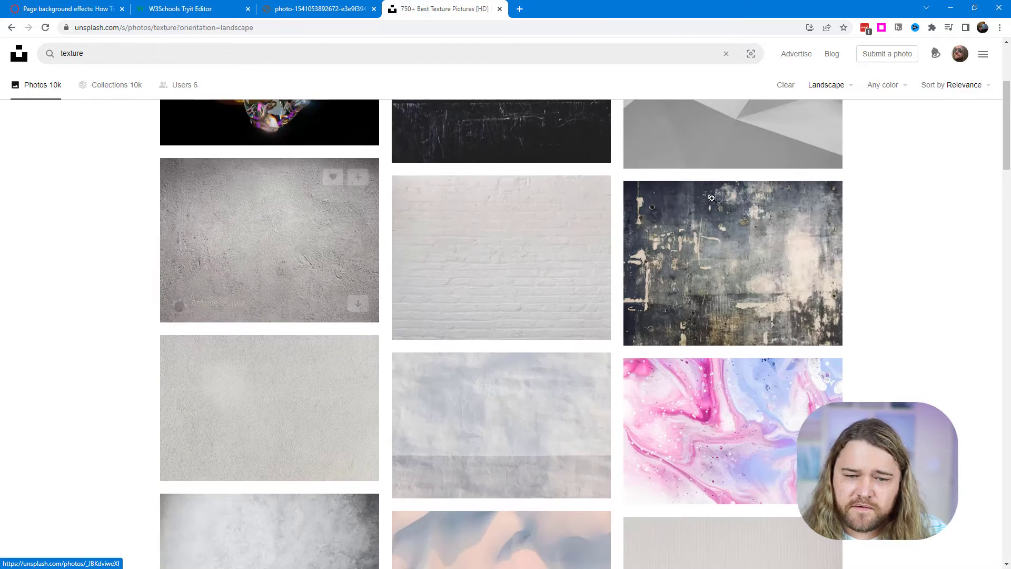
pyautogui.click(497, 240)
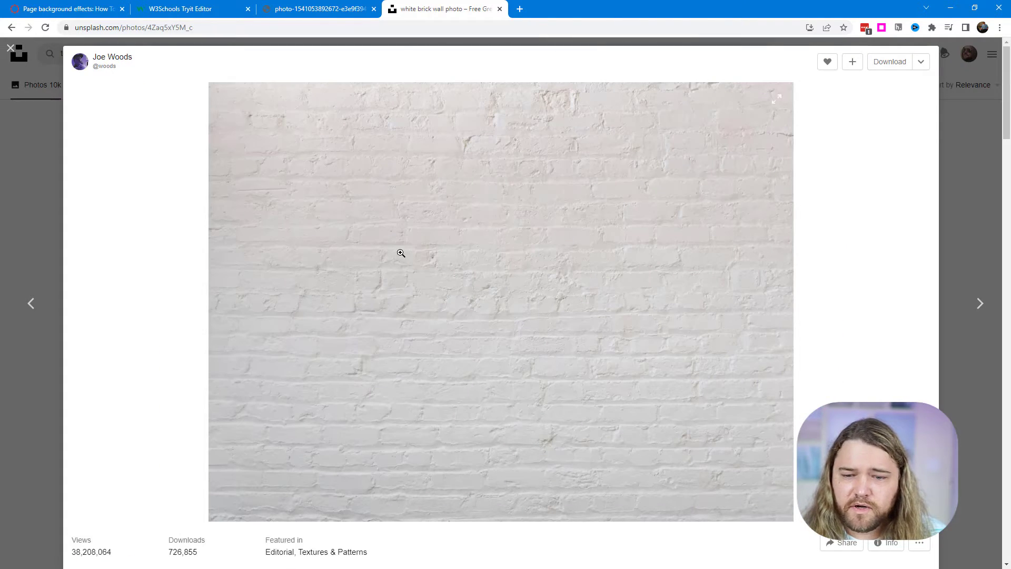
pyautogui.rightClick(433, 236)
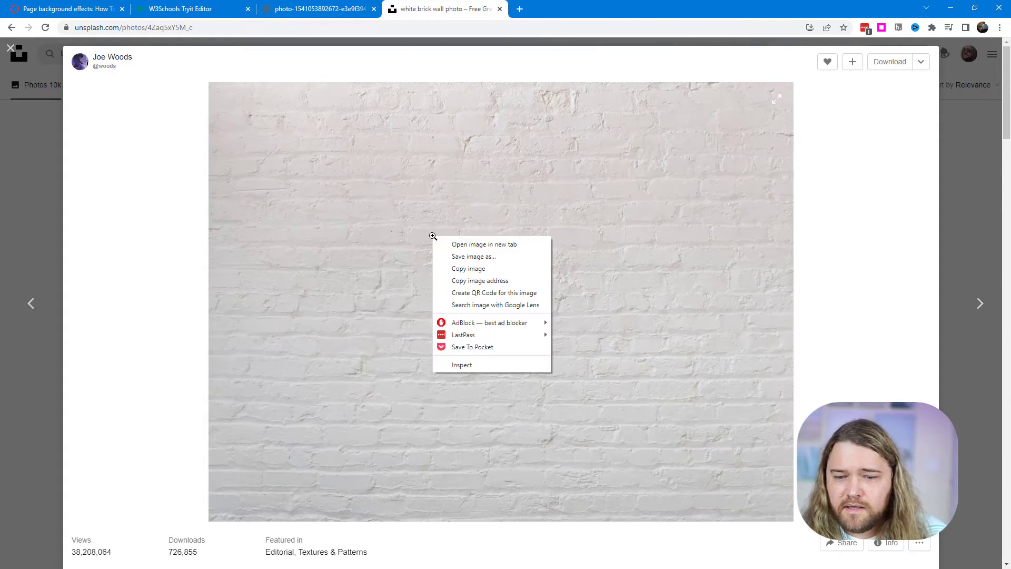
pyautogui.click(472, 282)
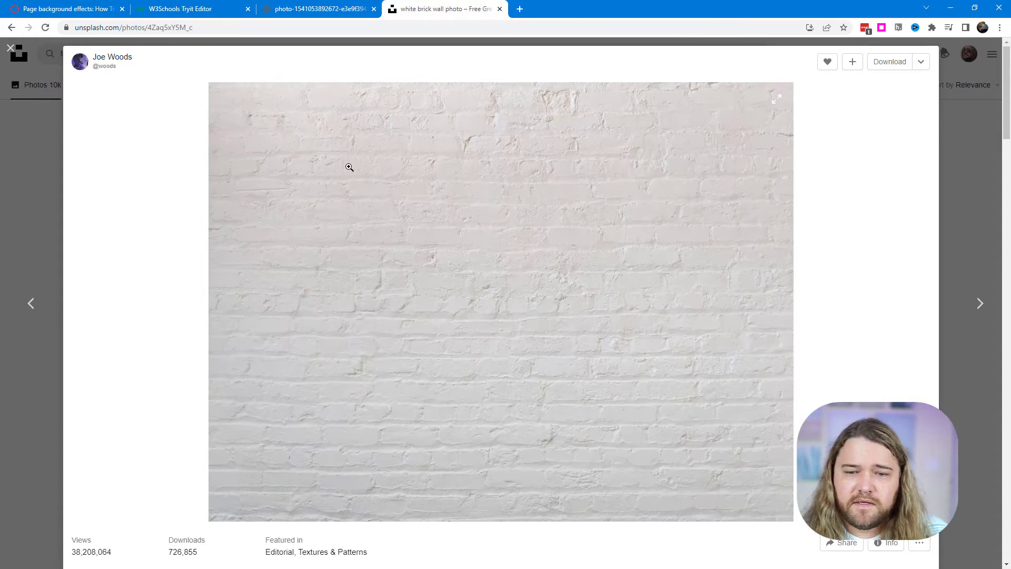
# Step: Switch to the Canvas page editor, replace 'URL bottom' in the HTML with the copied brick wall image address, and preview the result
pyautogui.click(79, 11)
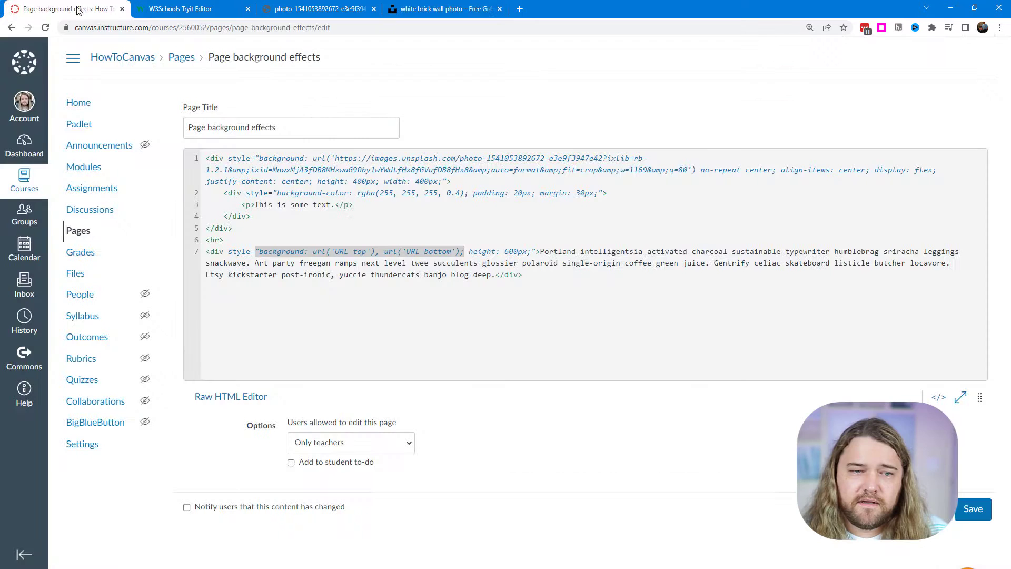
pyautogui.click(434, 251)
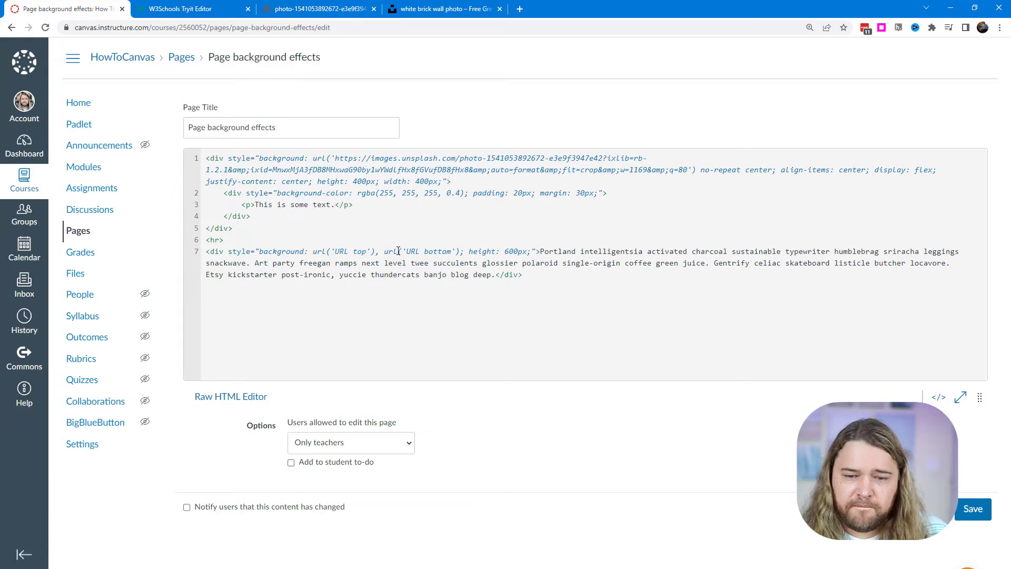
pyautogui.moveTo(406, 251); pyautogui.dragTo(455, 251)
pyautogui.rightClick(436, 251)
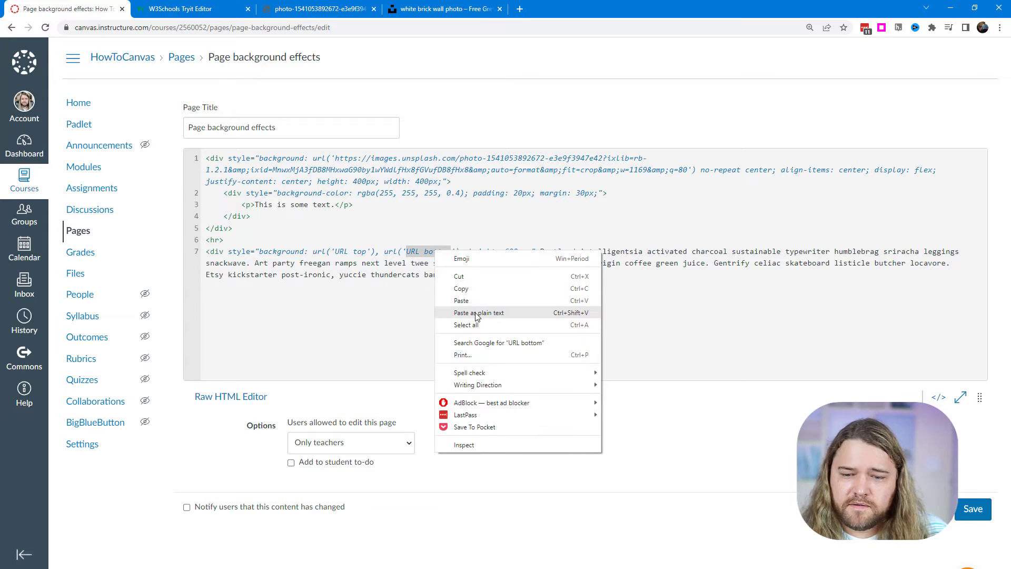
pyautogui.click(477, 313)
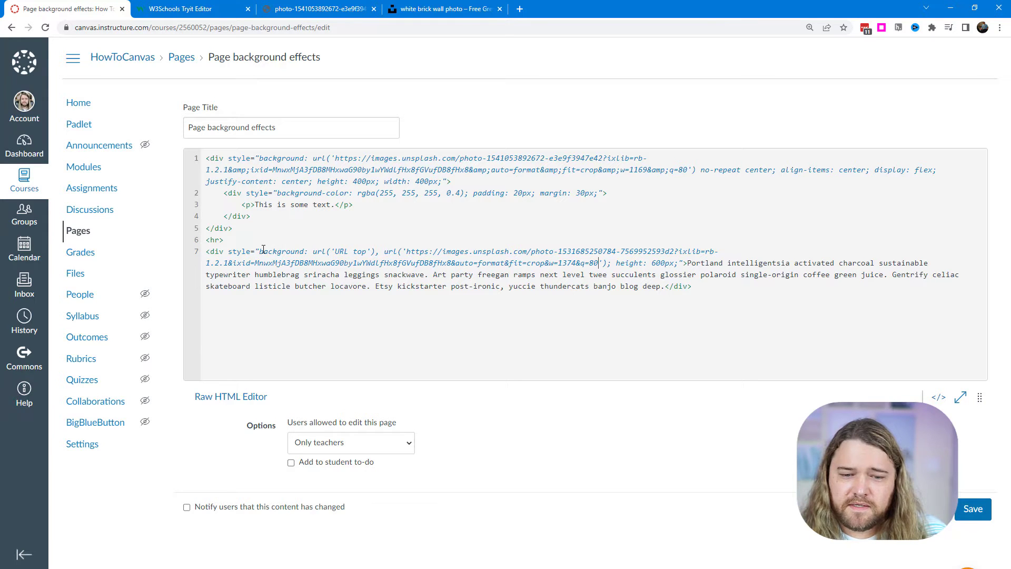
pyautogui.moveTo(260, 251); pyautogui.dragTo(371, 251)
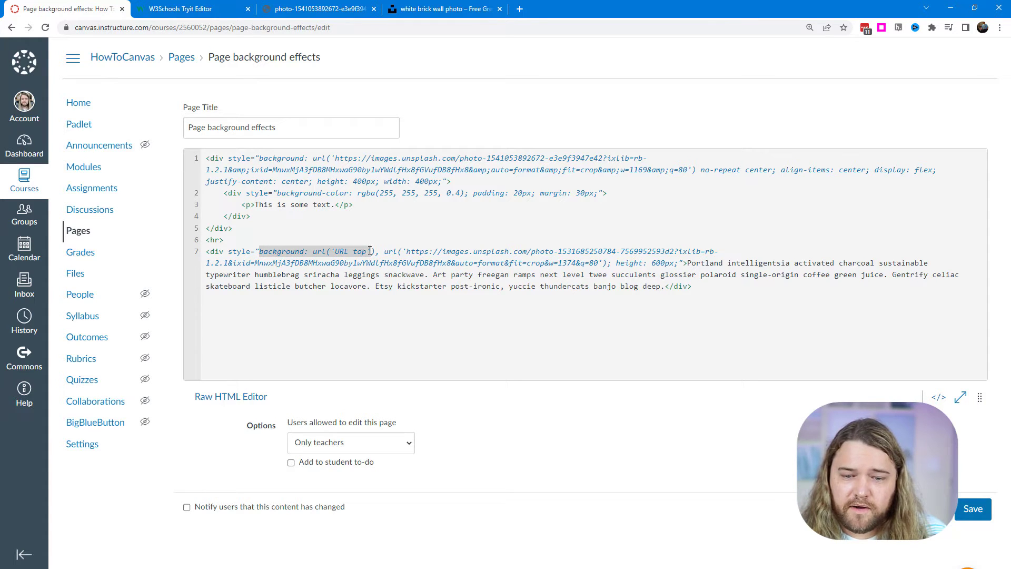
pyautogui.click(938, 397)
pyautogui.scroll(-3, 342, 310)
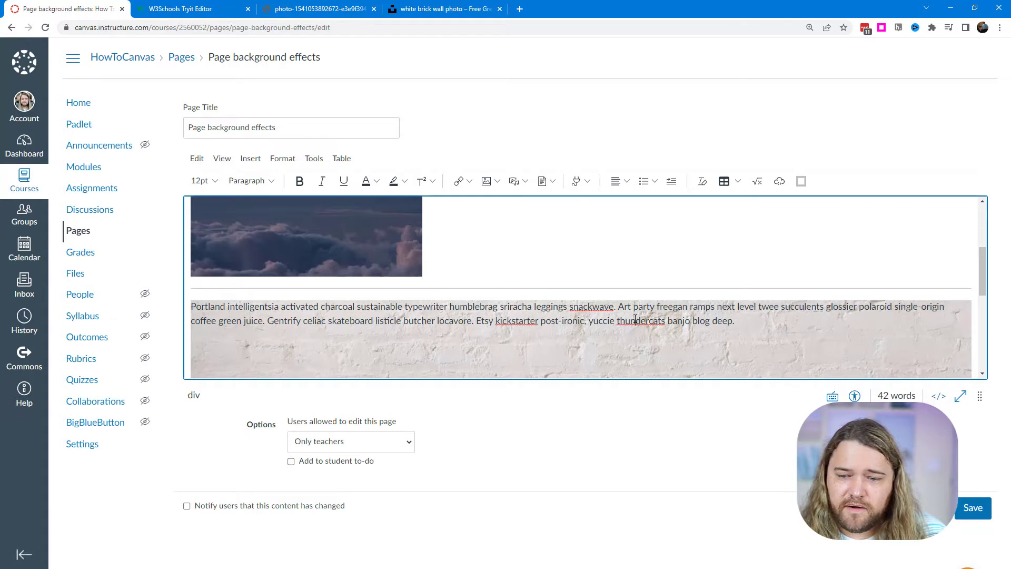
pyautogui.click(939, 397)
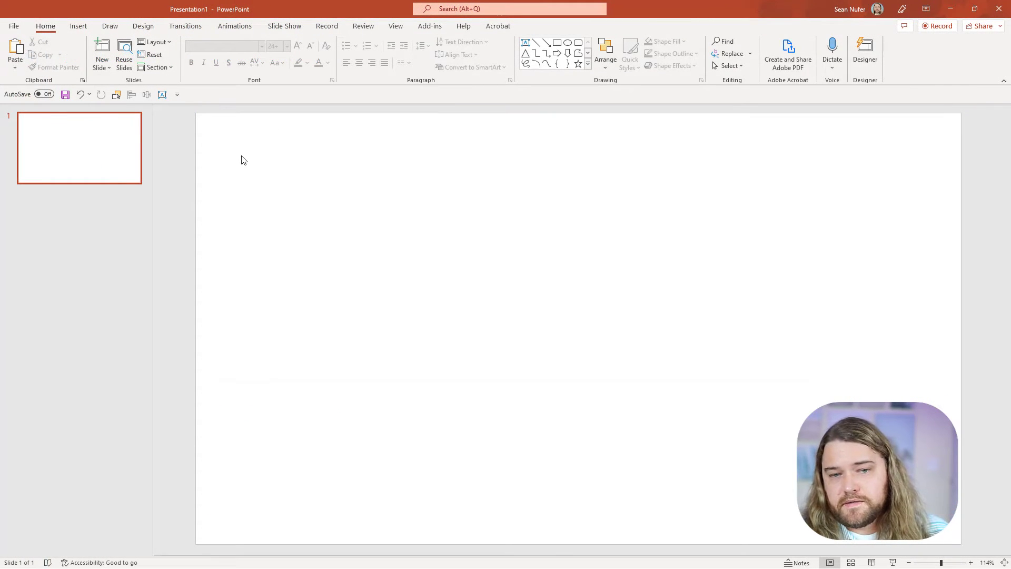
# Step: Switch to PowerPoint, search the stock stickers for "panda" and insert the panda with hearts above its head
pyautogui.click(78, 26)
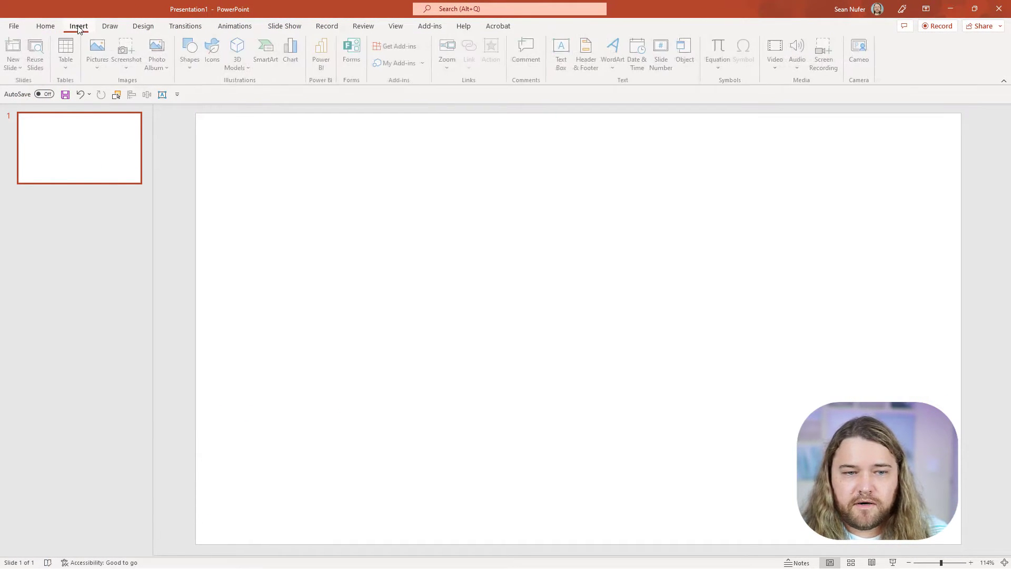
pyautogui.click(99, 68)
pyautogui.click(110, 113)
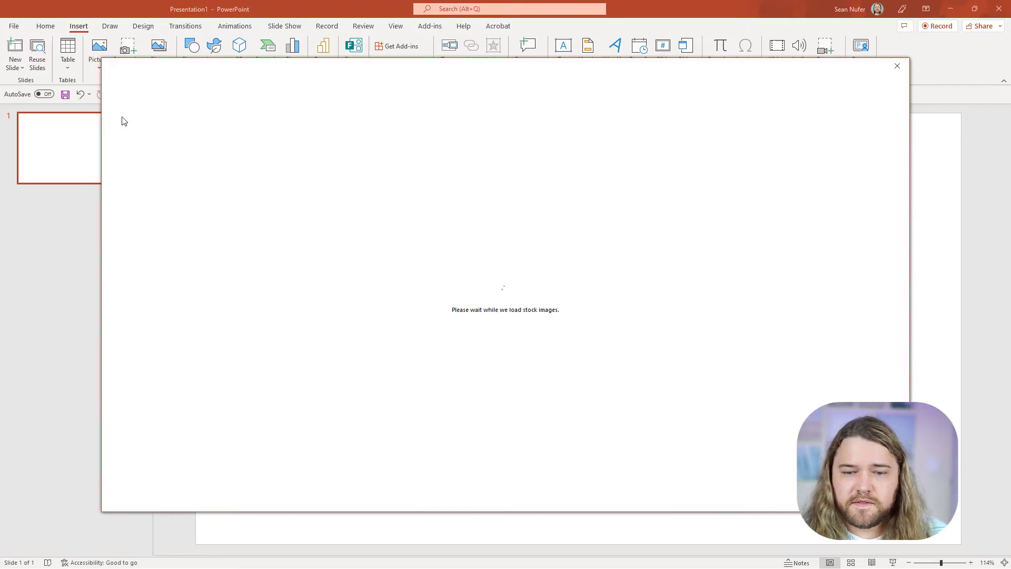
pyautogui.click(267, 95)
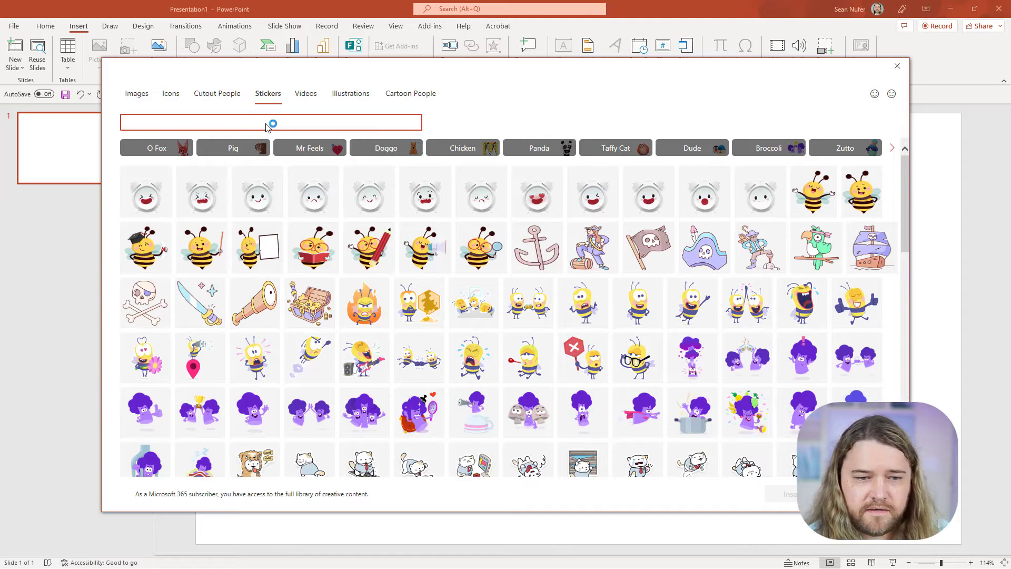
pyautogui.write('panda')
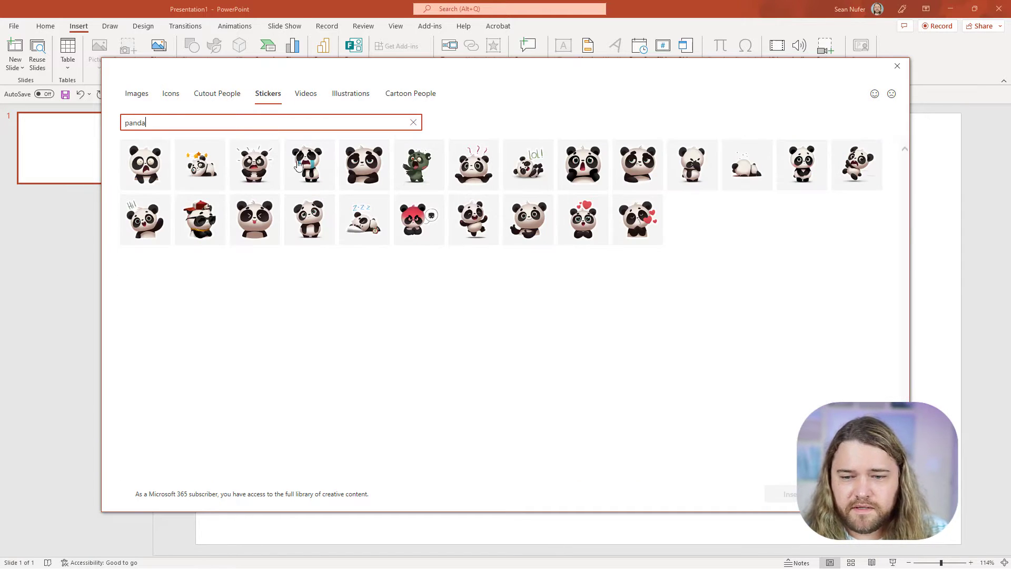
pyautogui.click(588, 221)
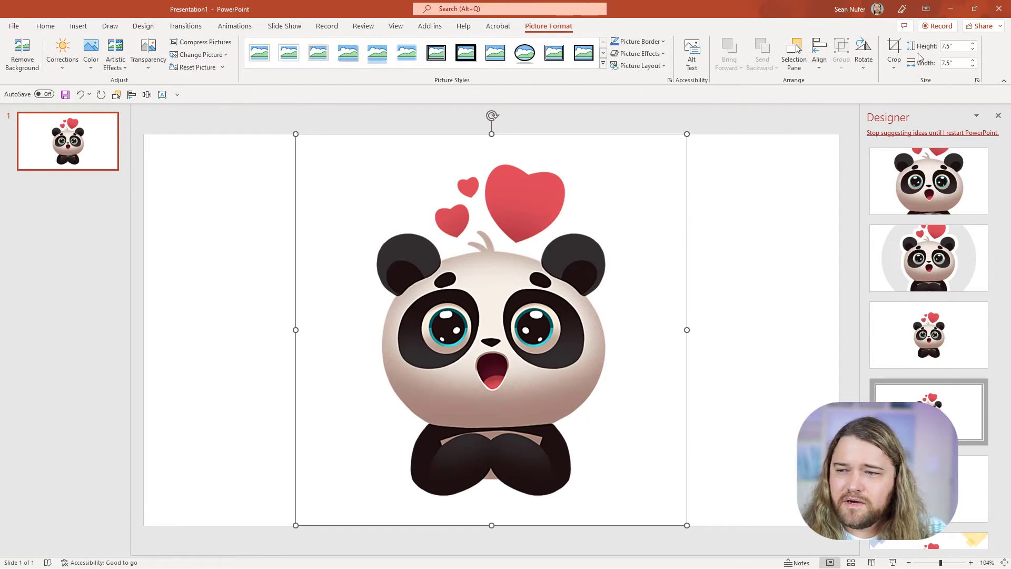
# Step: Resize the panda sticker to 1" high and move it inward from the slide's upper edge
pyautogui.click(951, 47)
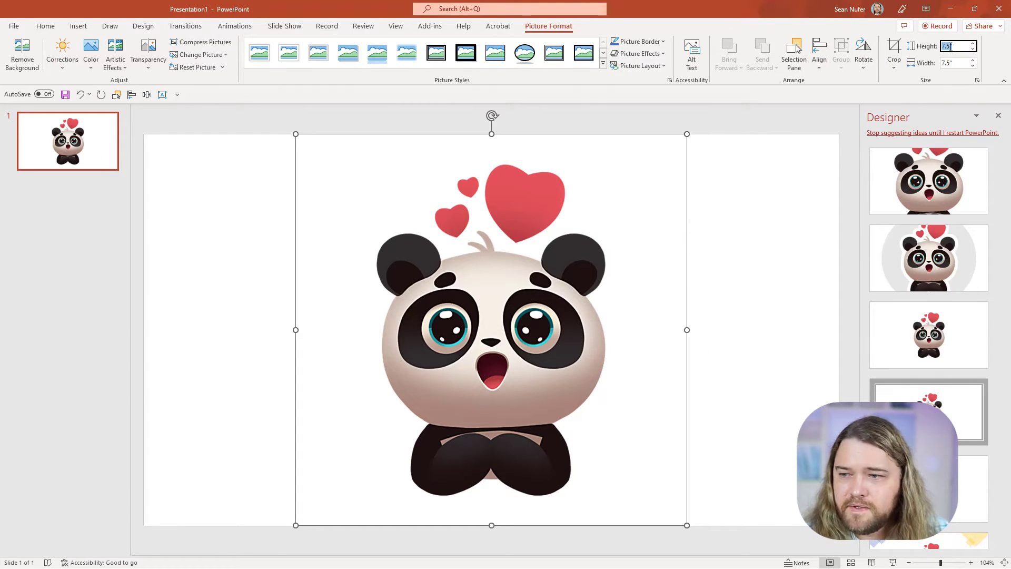
pyautogui.write('1')
pyautogui.press('Return')
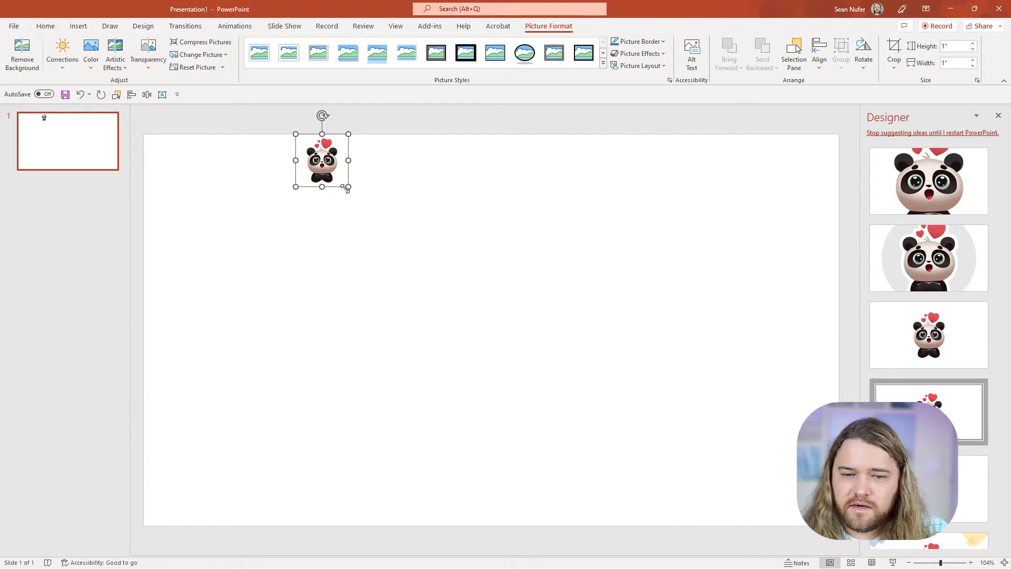
pyautogui.moveTo(322, 162); pyautogui.dragTo(453, 261)
# Step: Save the panda sticker as a picture named panda in Portable Network Graphics (*.png) format
pyautogui.rightClick(452, 263)
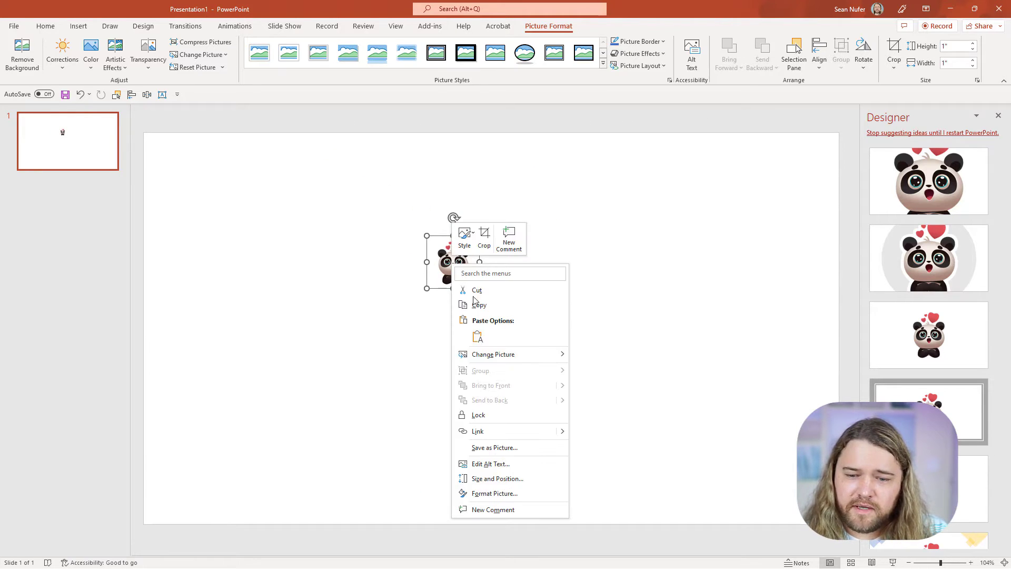
pyautogui.click(495, 448)
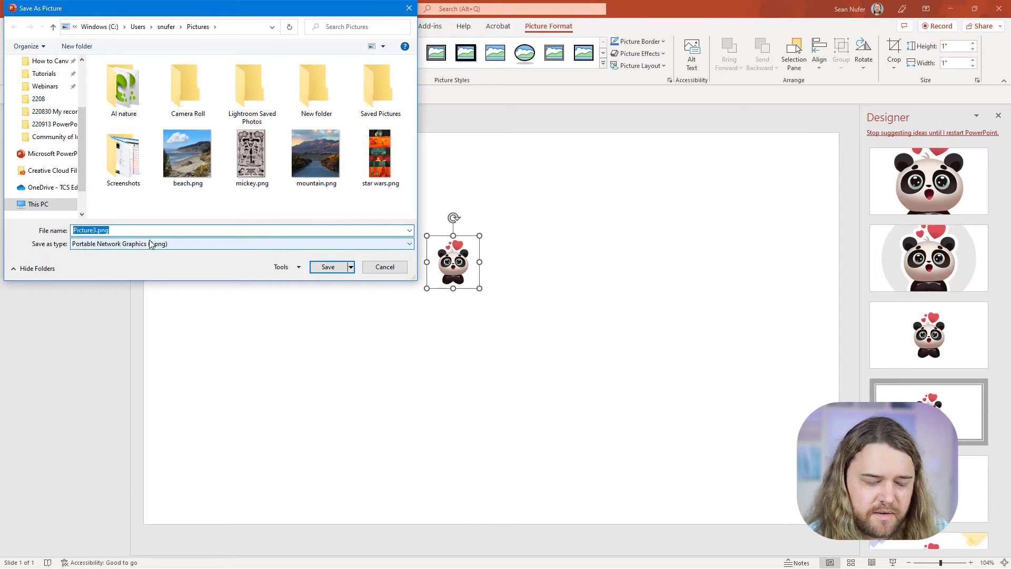
pyautogui.write('panda')
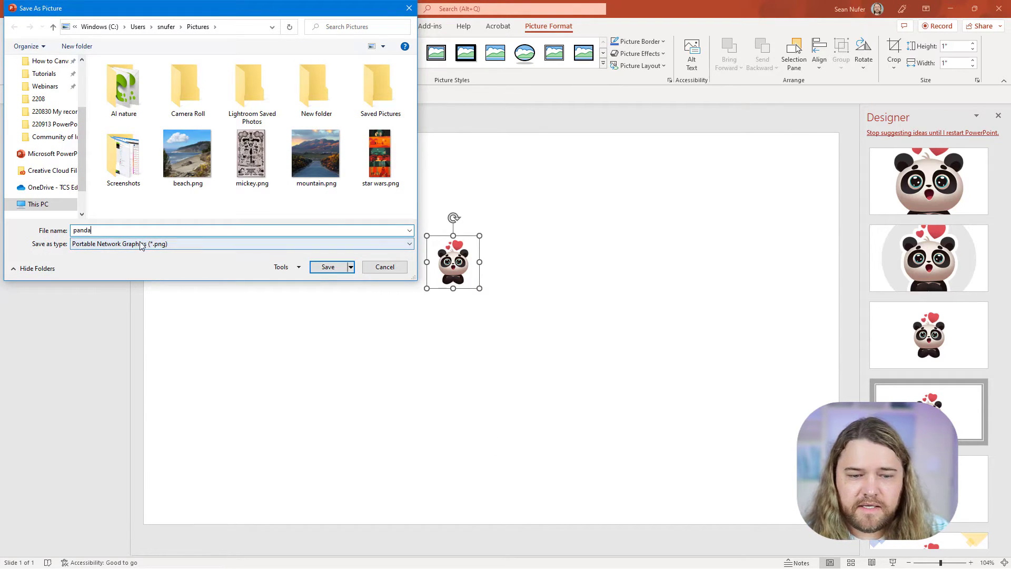
pyautogui.click(112, 246)
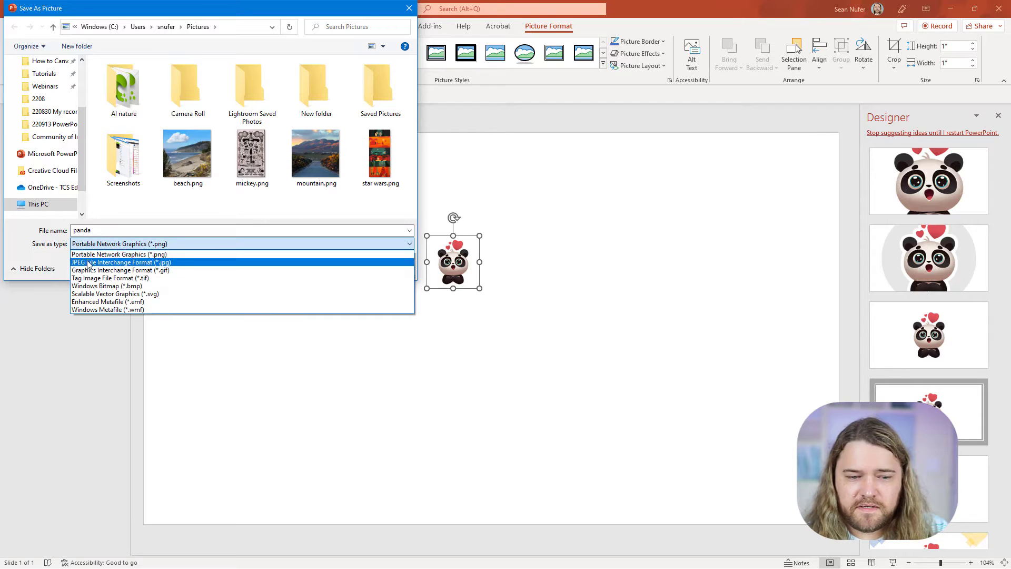
pyautogui.click(89, 255)
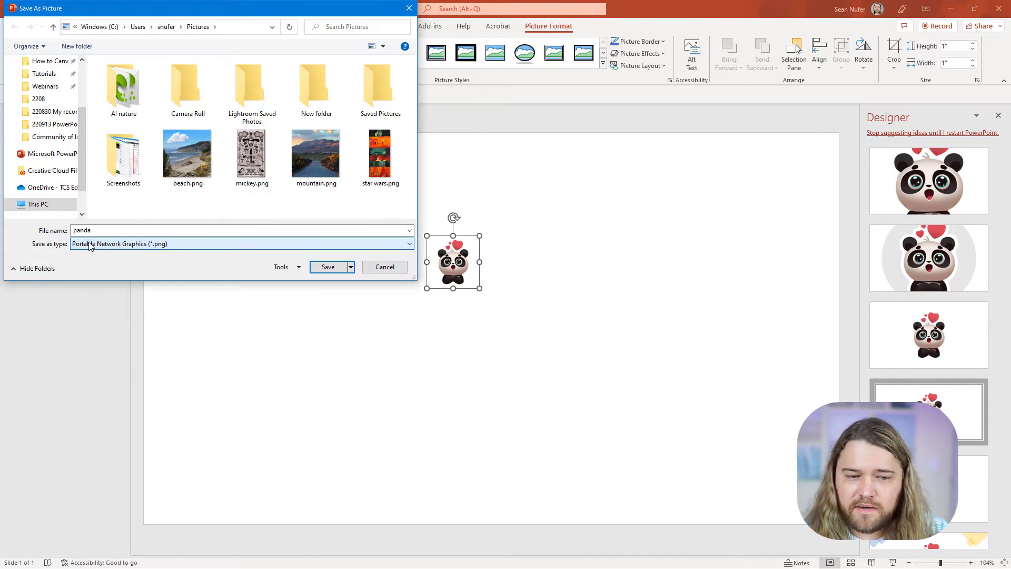
pyautogui.click(328, 267)
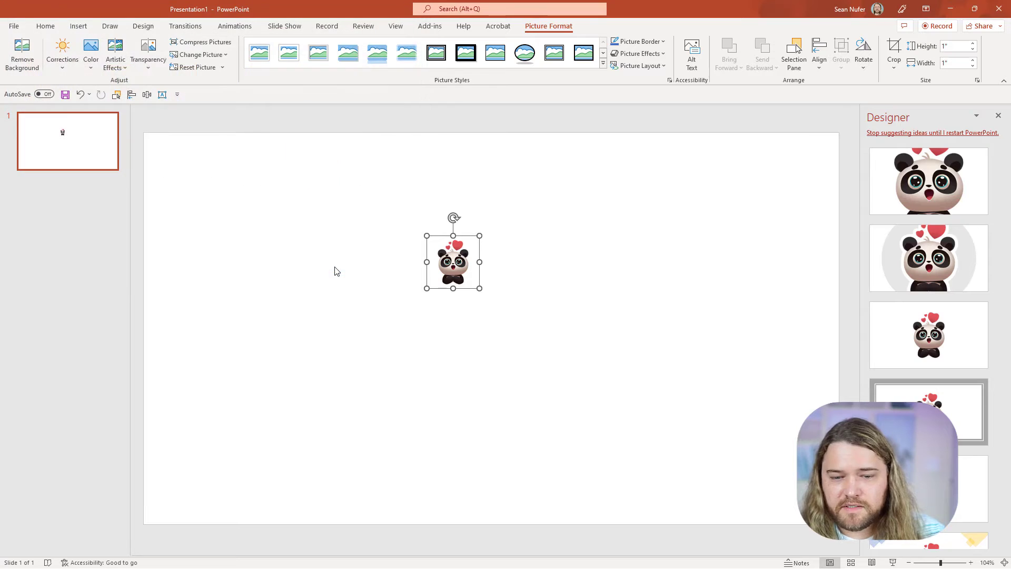
# Step: Give the slide a dark blue solid background fill and move the panda across it to check its transparency
pyautogui.click(143, 26)
pyautogui.click(917, 58)
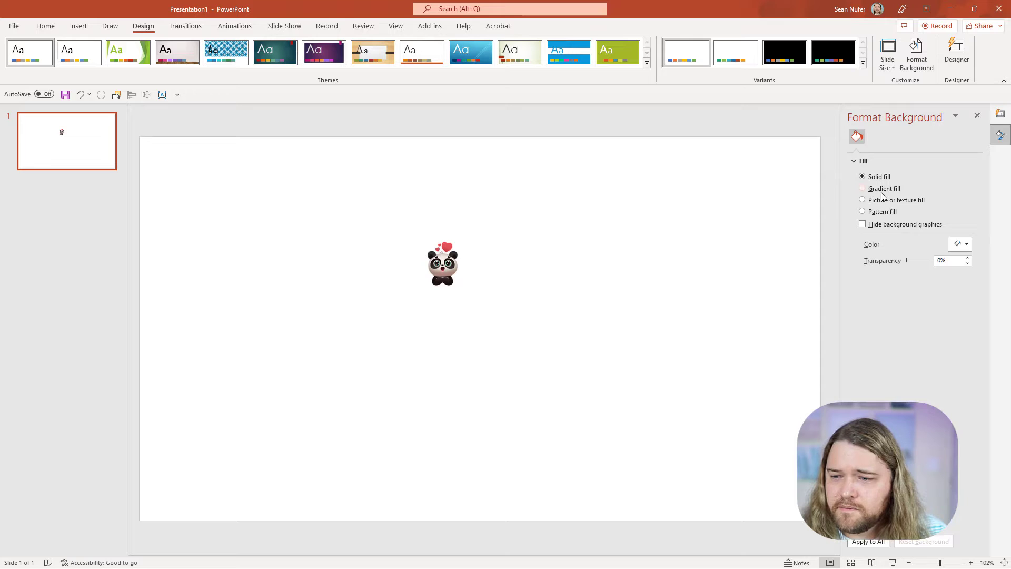
pyautogui.click(960, 243)
pyautogui.click(953, 319)
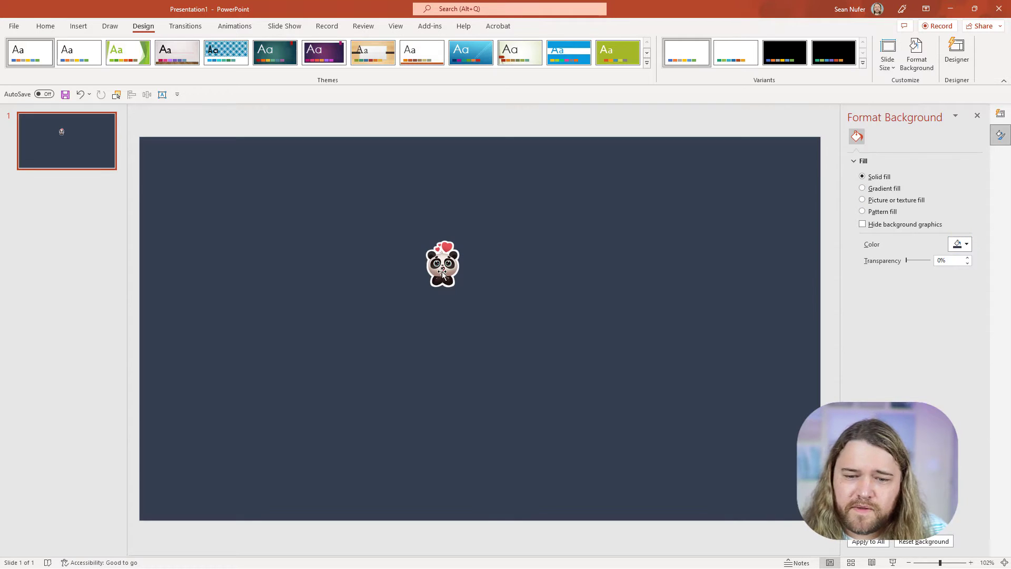
pyautogui.moveTo(442, 273); pyautogui.dragTo(403, 250)
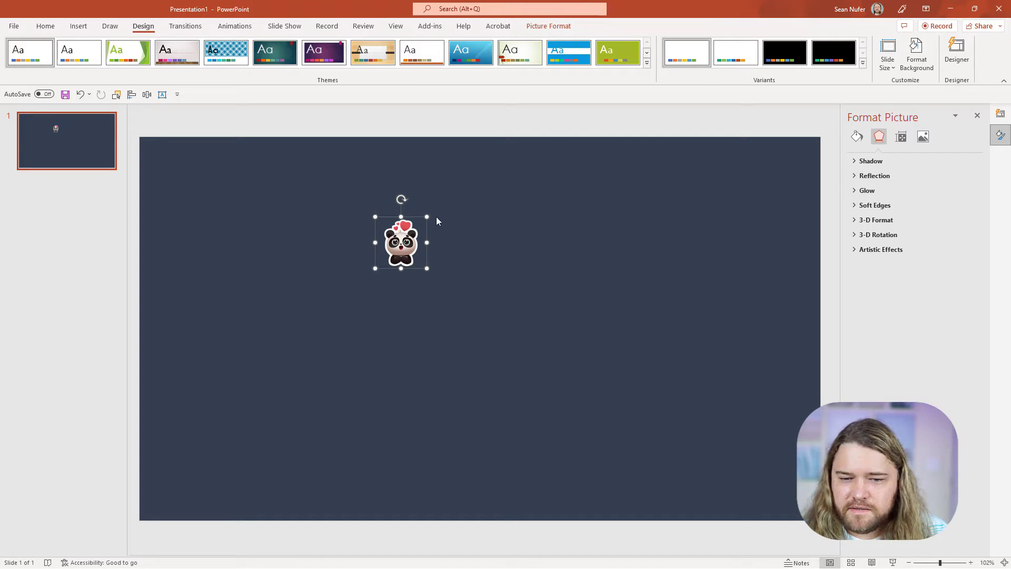
# Step: Switch back to the Canvas page editor and replace the AAAA text below the brick wall div with an uploaded panda.png
pyautogui.click(949, 9)
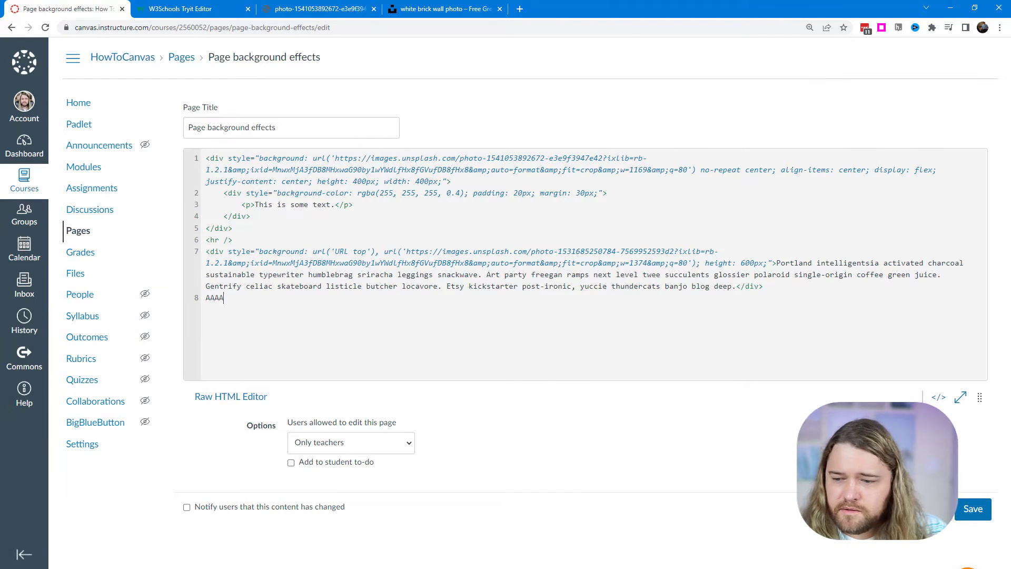
pyautogui.click(938, 397)
pyautogui.scroll(-8, 408, 327)
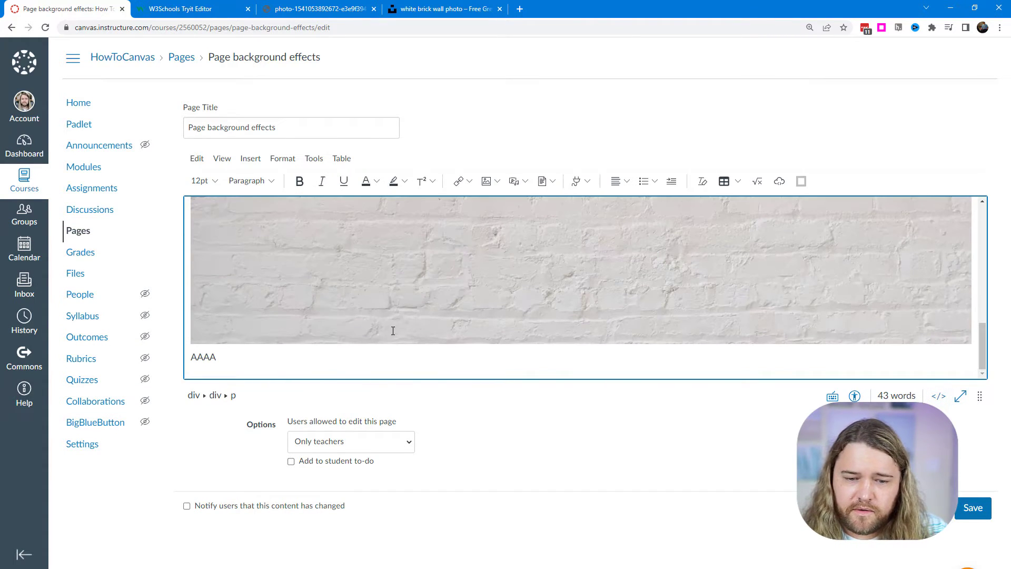
pyautogui.doubleClick(208, 356)
pyautogui.press('BackSpace')
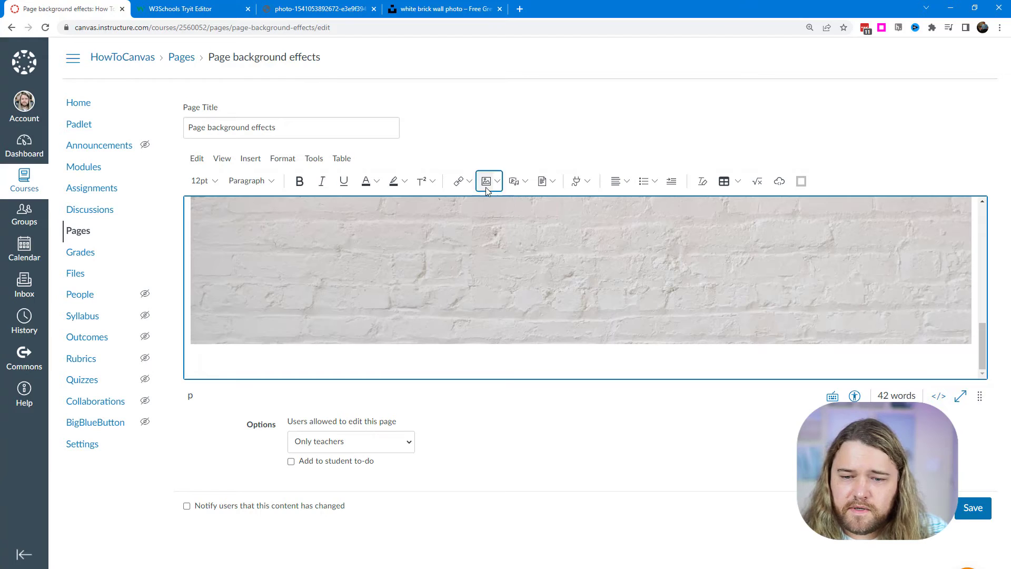
pyautogui.click(486, 181)
pyautogui.click(327, 226)
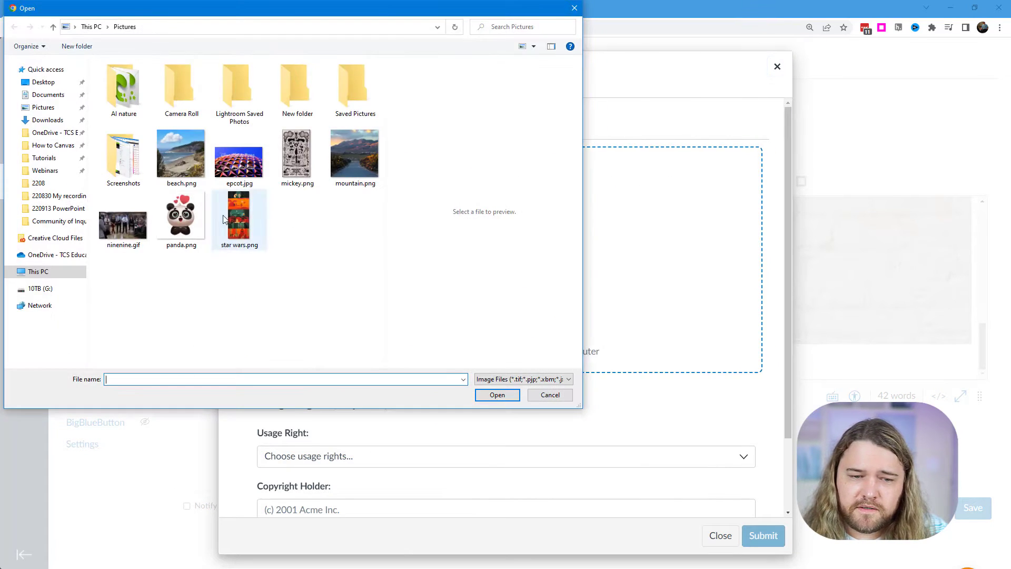
pyautogui.click(403, 465)
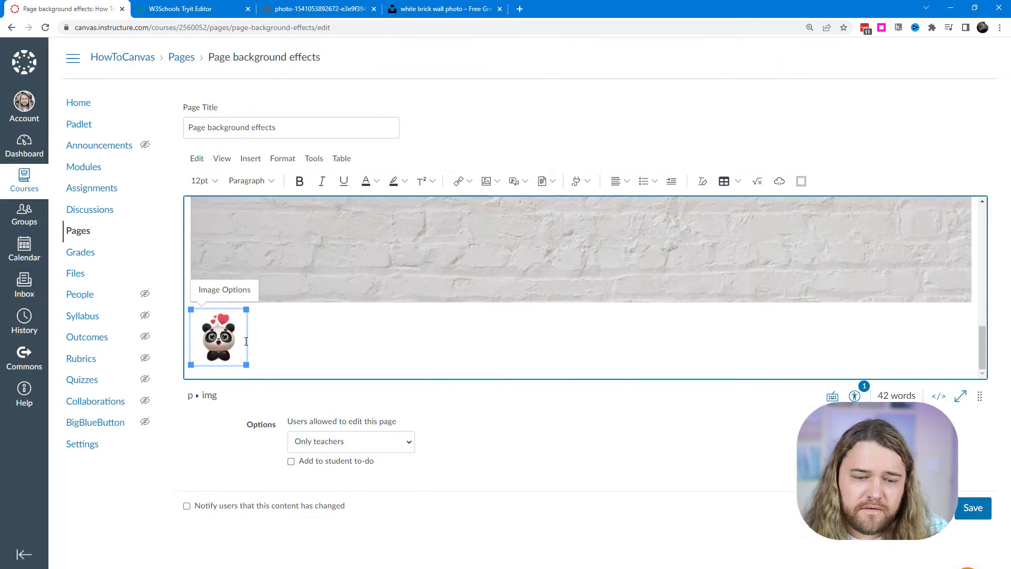
# Step: Copy the panda image's src URL from the page's HTML and delete its whole paragraph line
pyautogui.click(938, 396)
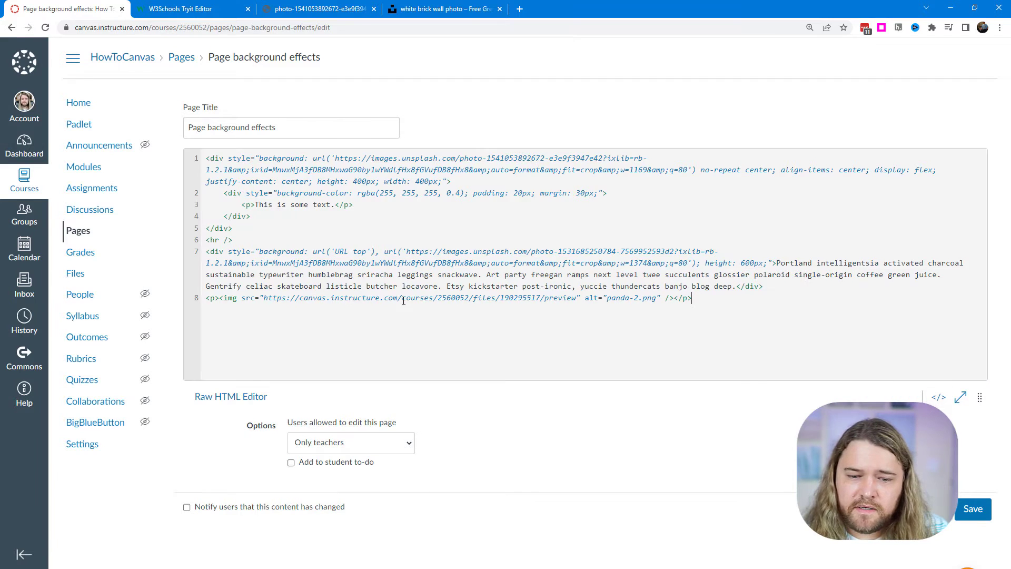
pyautogui.moveTo(263, 297); pyautogui.dragTo(577, 298)
pyautogui.hotkey('ctrl', 'c')
pyautogui.press('BackSpace')
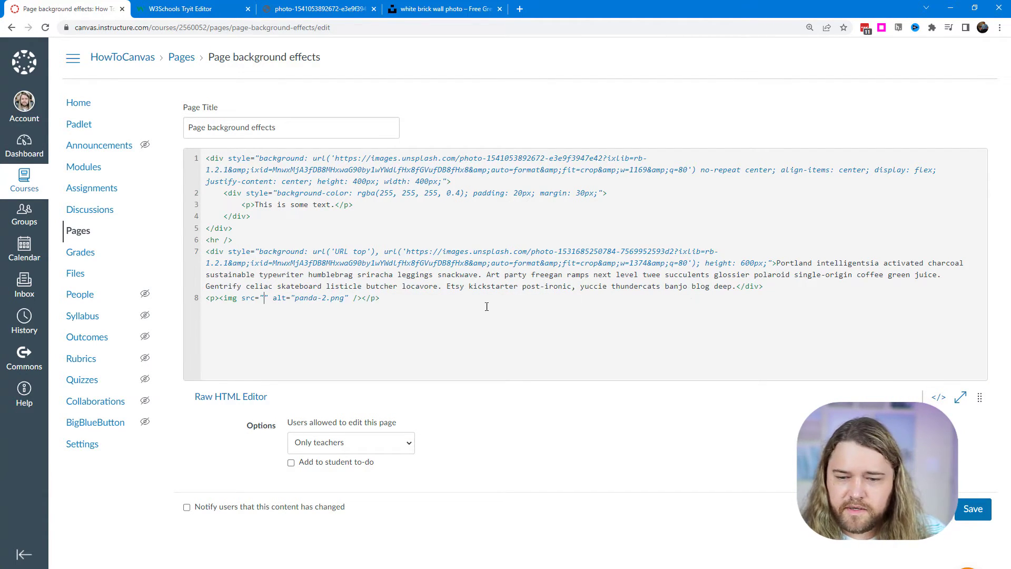
pyautogui.click(196, 301)
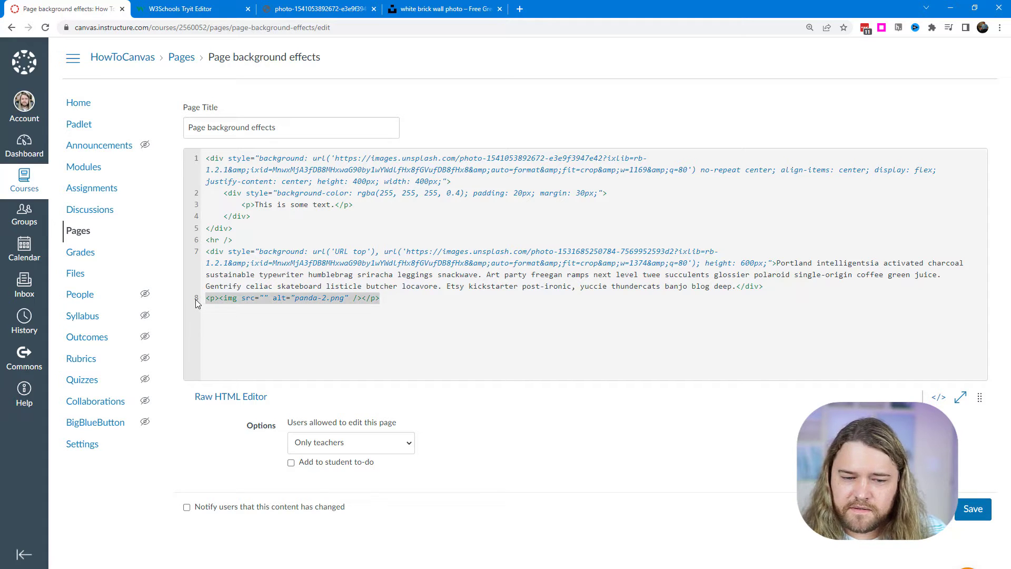
pyautogui.press('BackSpace')
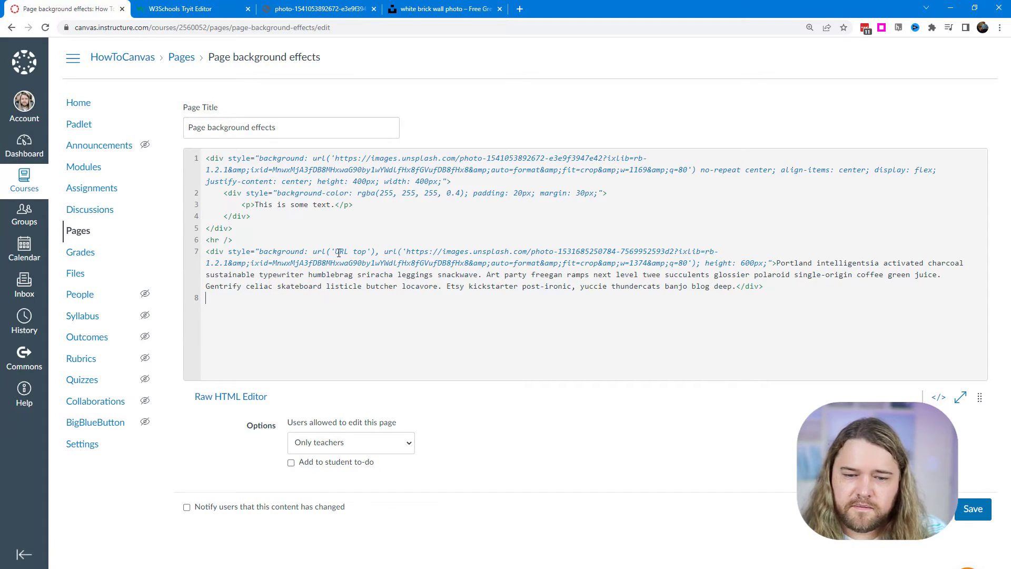
# Step: Replace 'URL top' in the second div's background with the copied panda image URL and preview it in the rich content view
pyautogui.moveTo(337, 253); pyautogui.dragTo(359, 252)
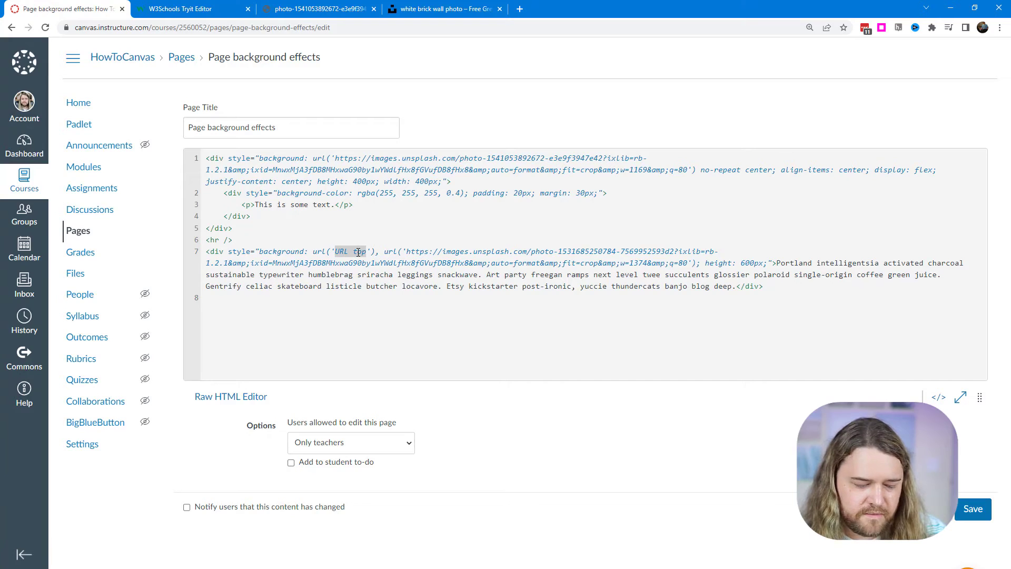
pyautogui.hotkey('ctrl', 'v')
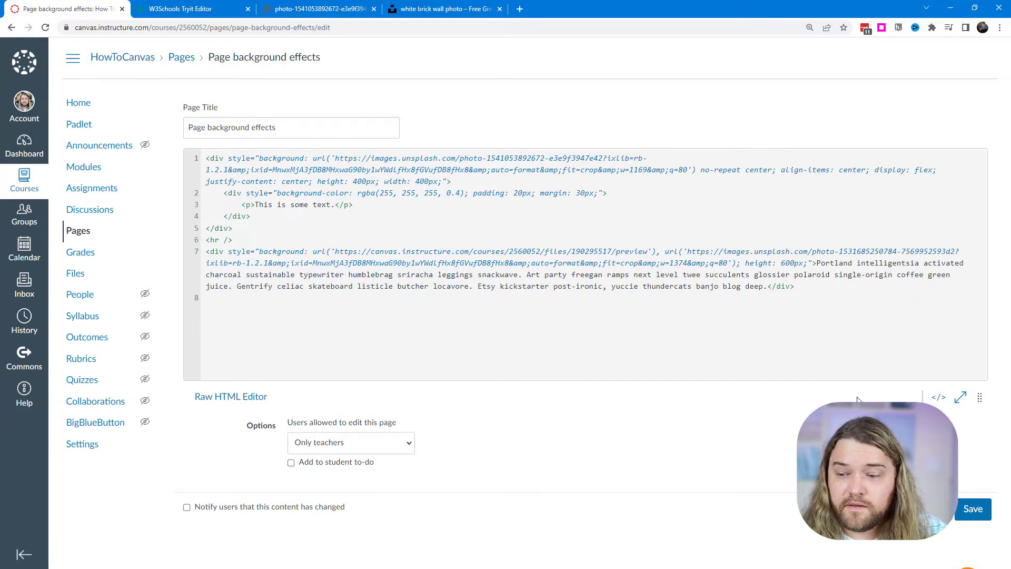
pyautogui.click(938, 397)
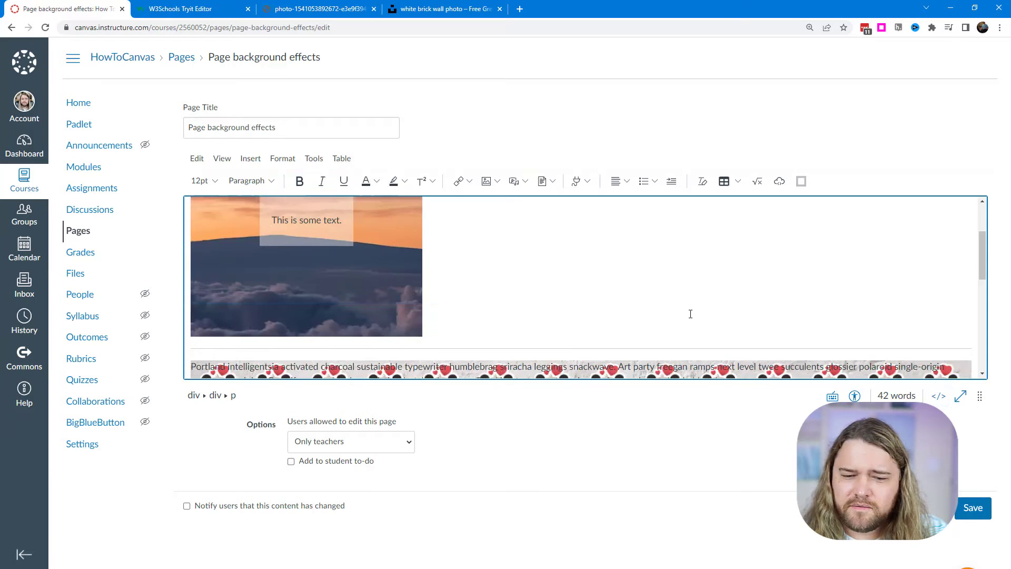
# Step: In the page's HTML, set the second div's height to 400px and delete its text from 'Art party' through 'blog deep.'
pyautogui.scroll(-5, 690, 313)
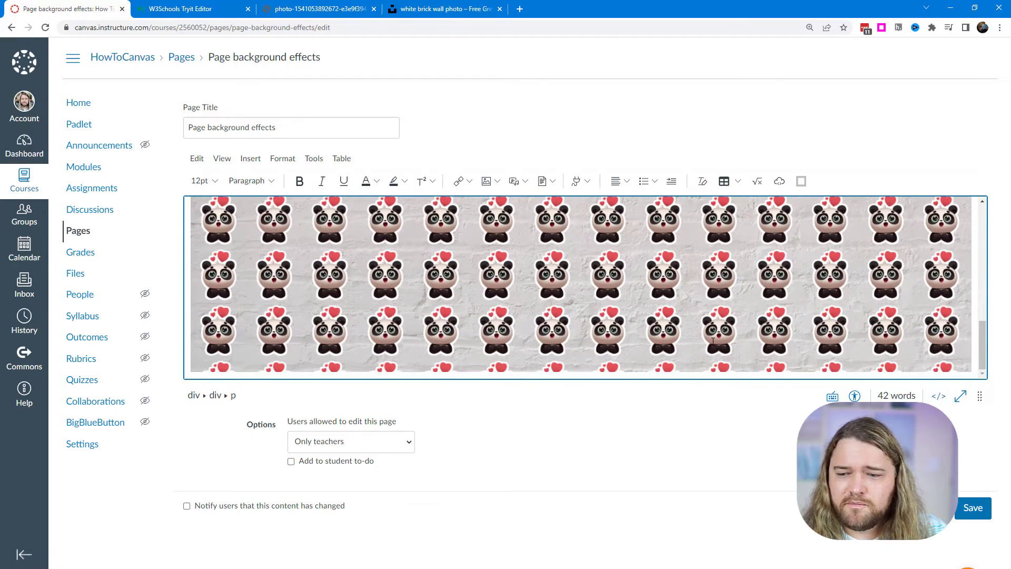
pyautogui.click(938, 396)
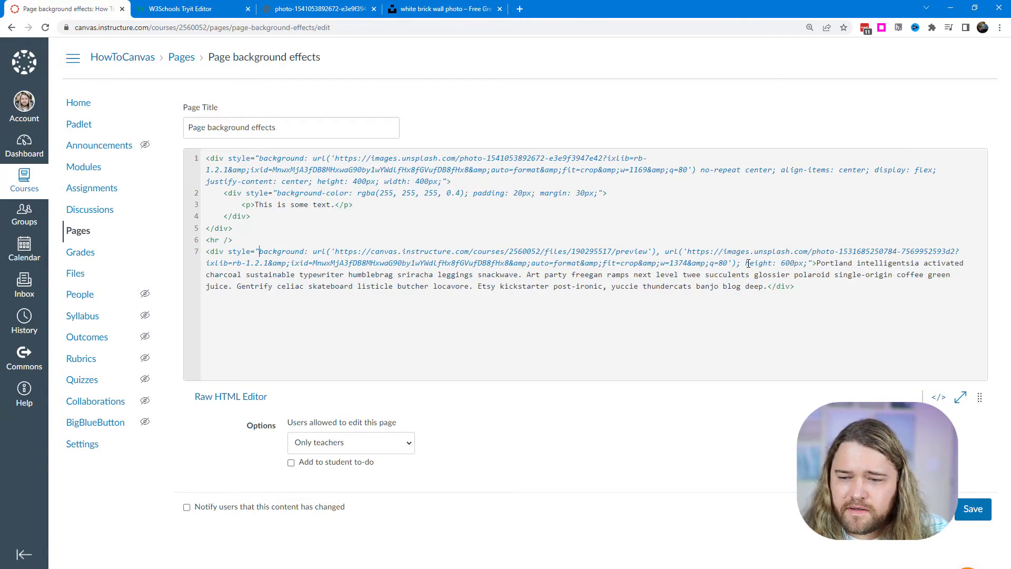
pyautogui.click(785, 263)
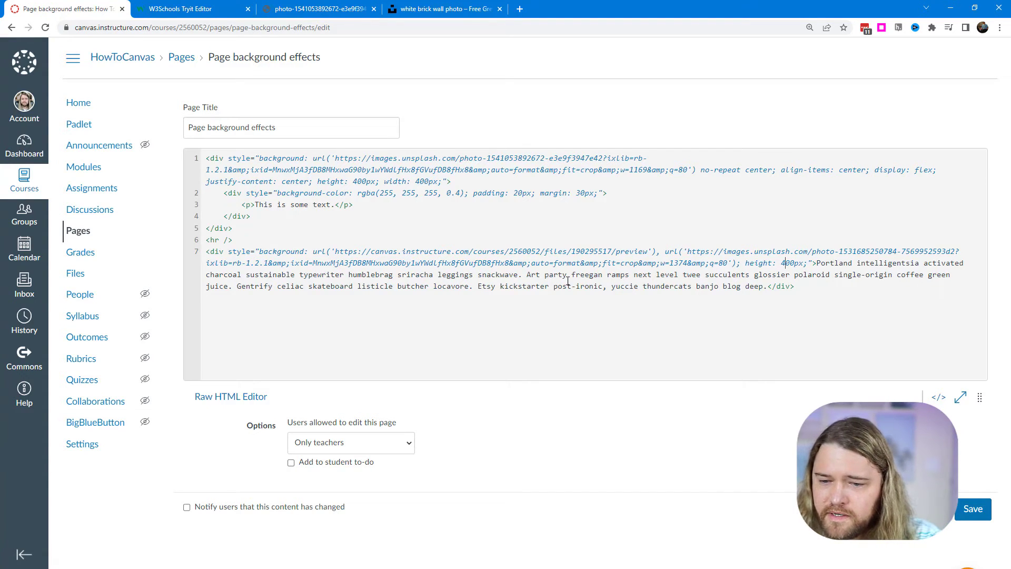
pyautogui.moveTo(529, 276); pyautogui.dragTo(770, 284)
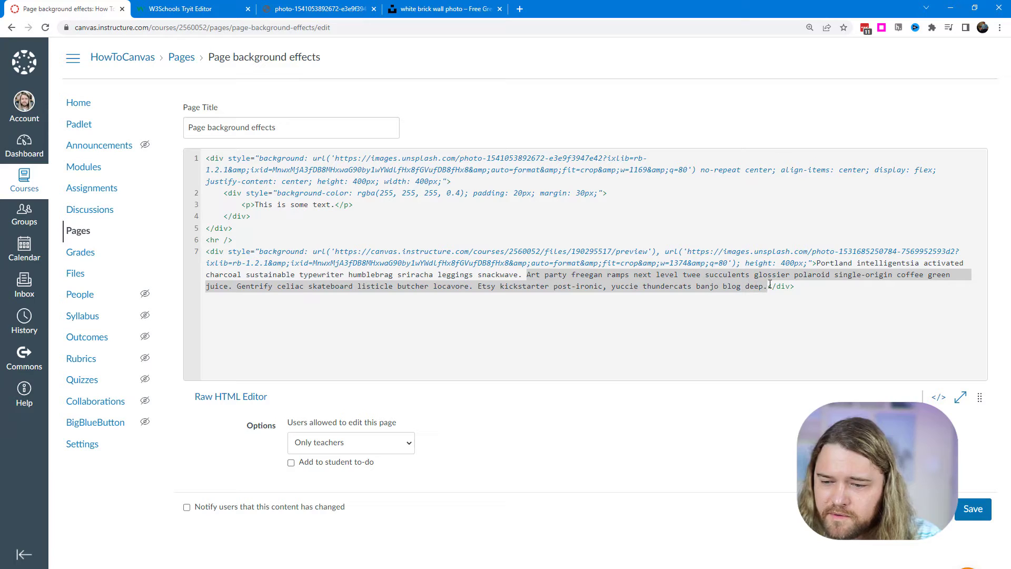
pyautogui.press('BackSpace')
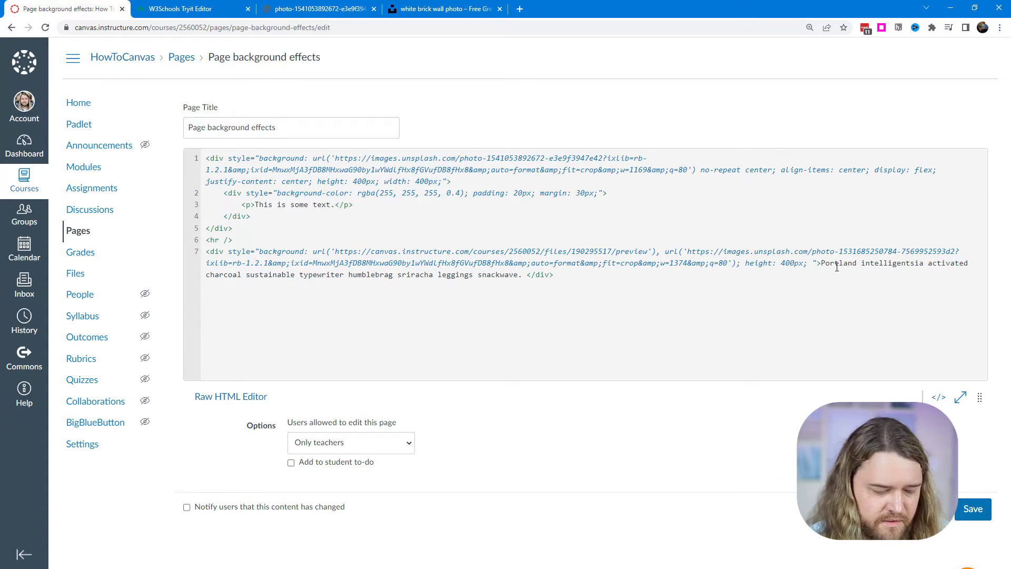
# Step: Add 'width: 600px;' to the second div's style and preview it in the rich content view
pyautogui.write('width: ')
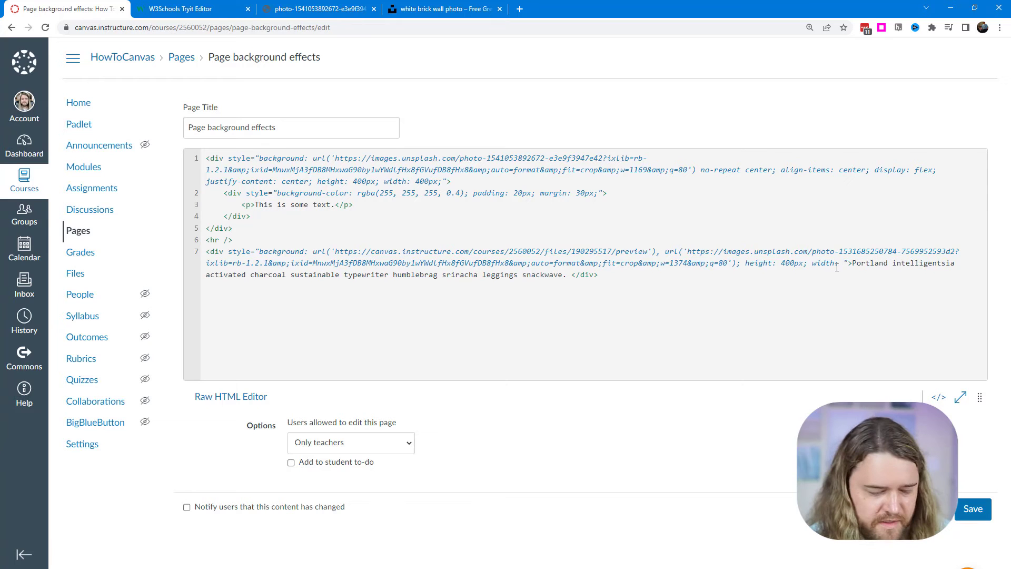
pyautogui.write('600px;')
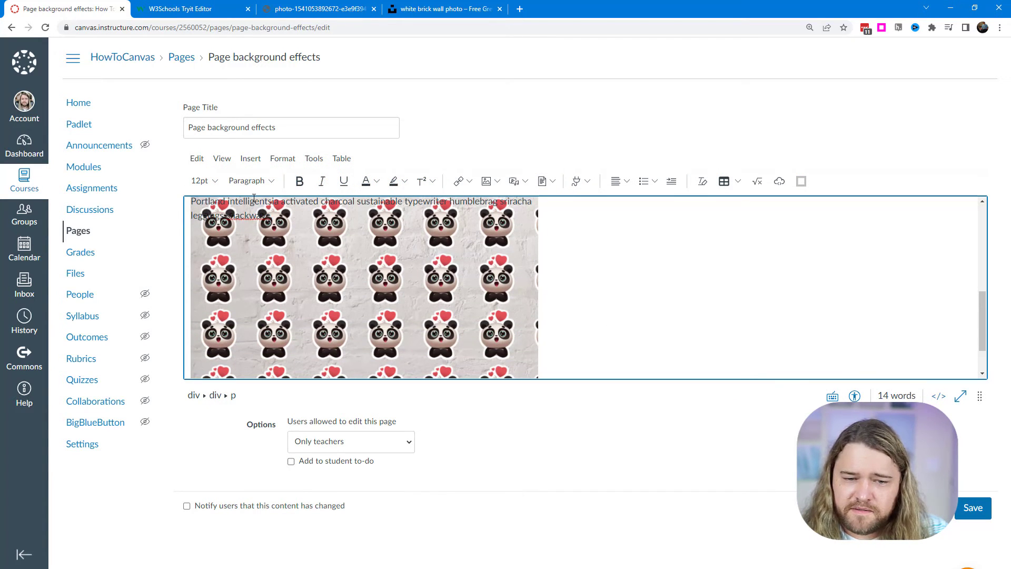
pyautogui.moveTo(228, 204); pyautogui.dragTo(268, 224)
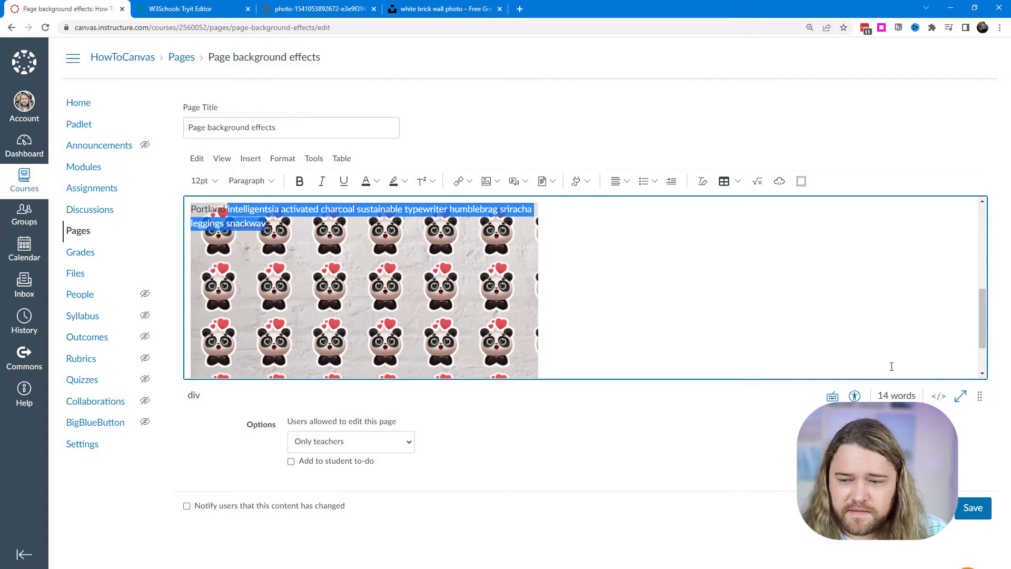
# Step: Add 'left top no-repeat' after the panda image URL in the second div's background and preview the result
pyautogui.click(939, 395)
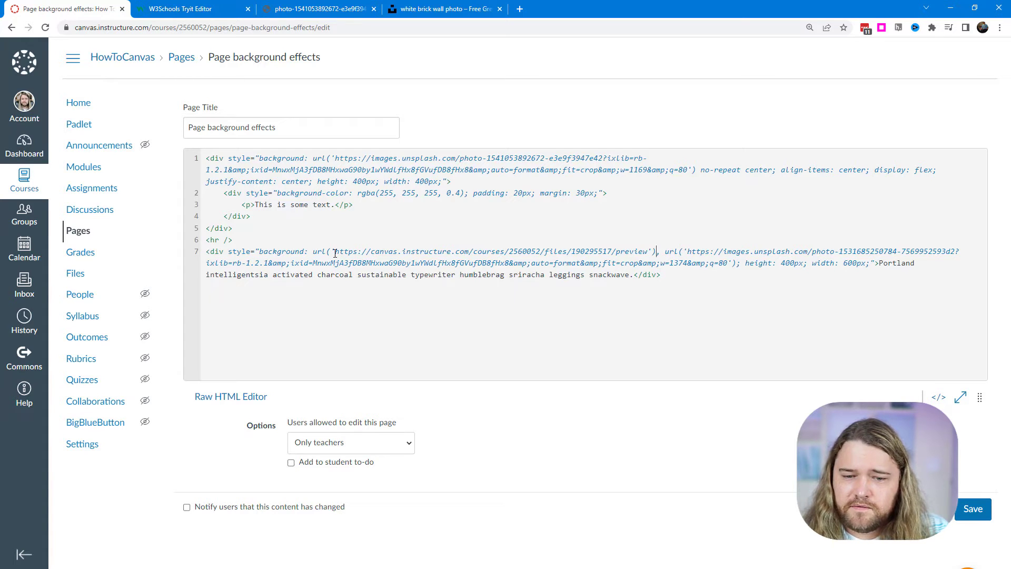
pyautogui.moveTo(335, 253); pyautogui.dragTo(659, 251)
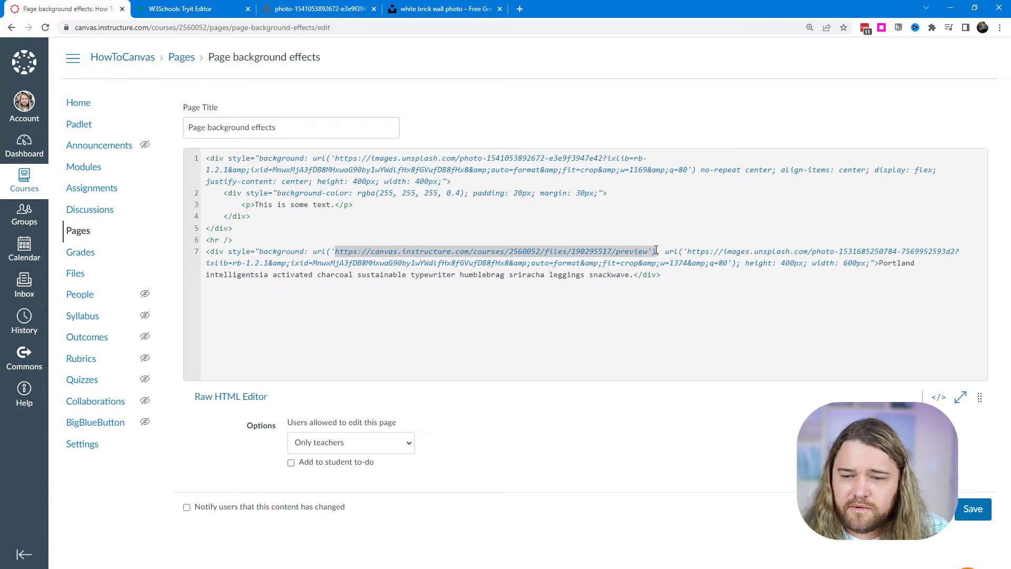
pyautogui.click(658, 251)
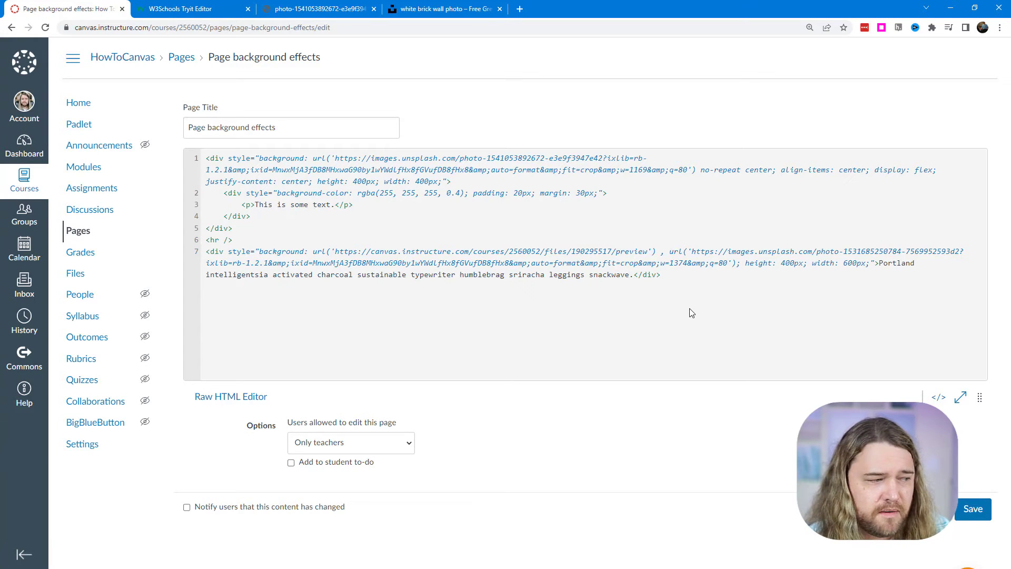
pyautogui.write('left top')
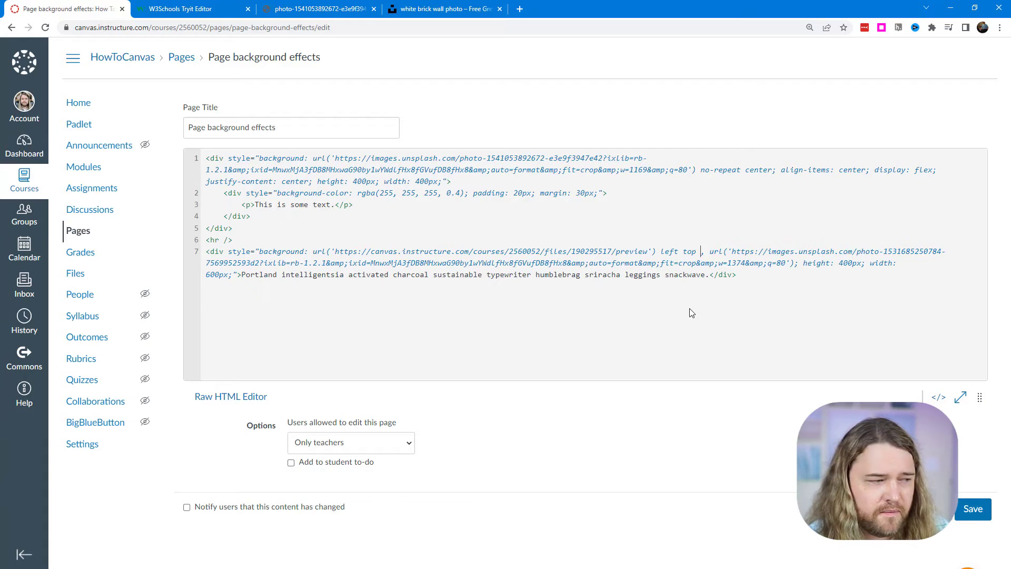
pyautogui.write(' no-repeat')
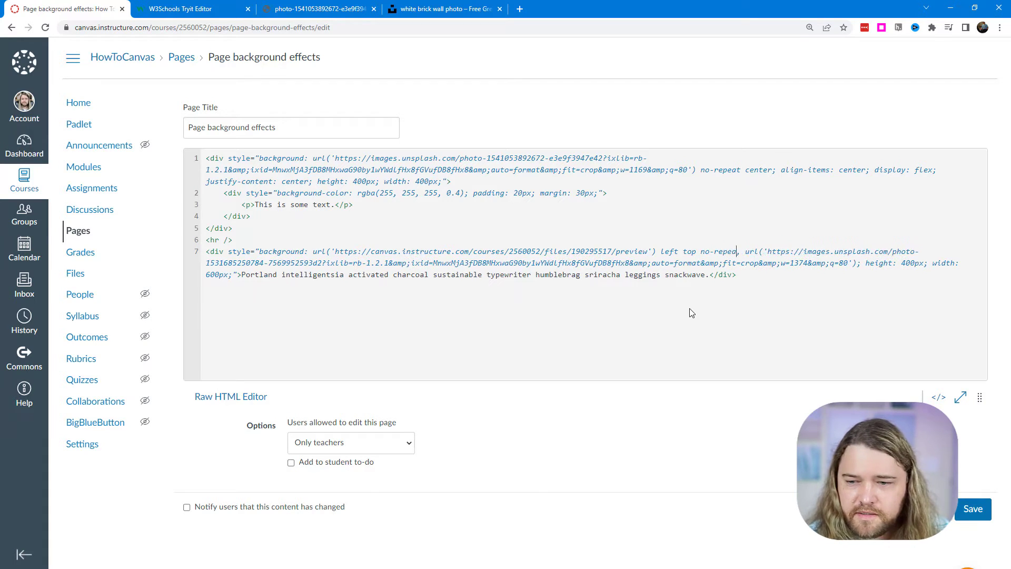
pyautogui.click(938, 396)
pyautogui.scroll(-3, 573, 300)
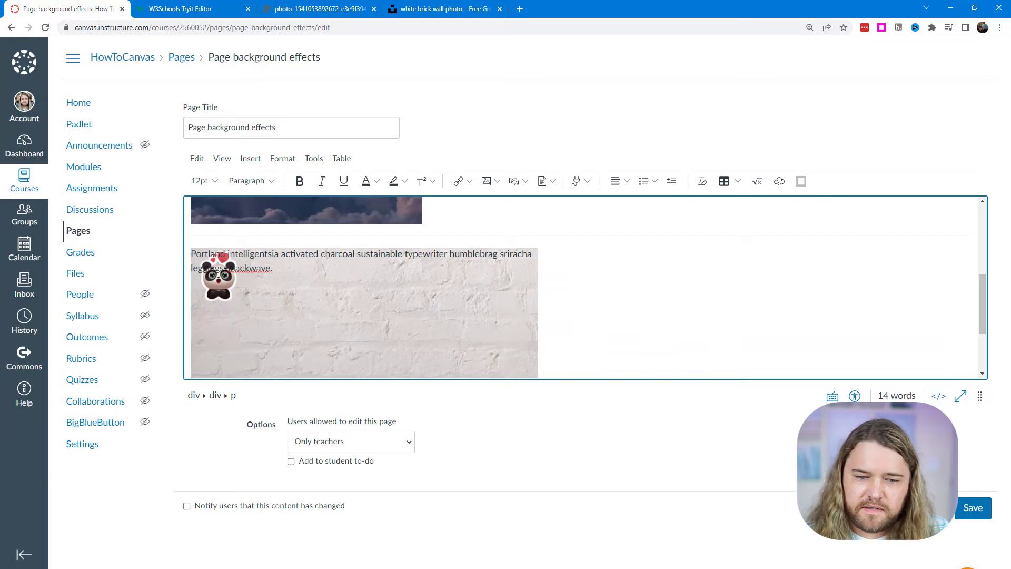
# Step: Change the panda background's repeat value to 'repeat-y' in the HTML and preview it
pyautogui.click(939, 397)
pyautogui.moveTo(701, 252); pyautogui.dragTo(709, 253)
pyautogui.press('BackSpace')
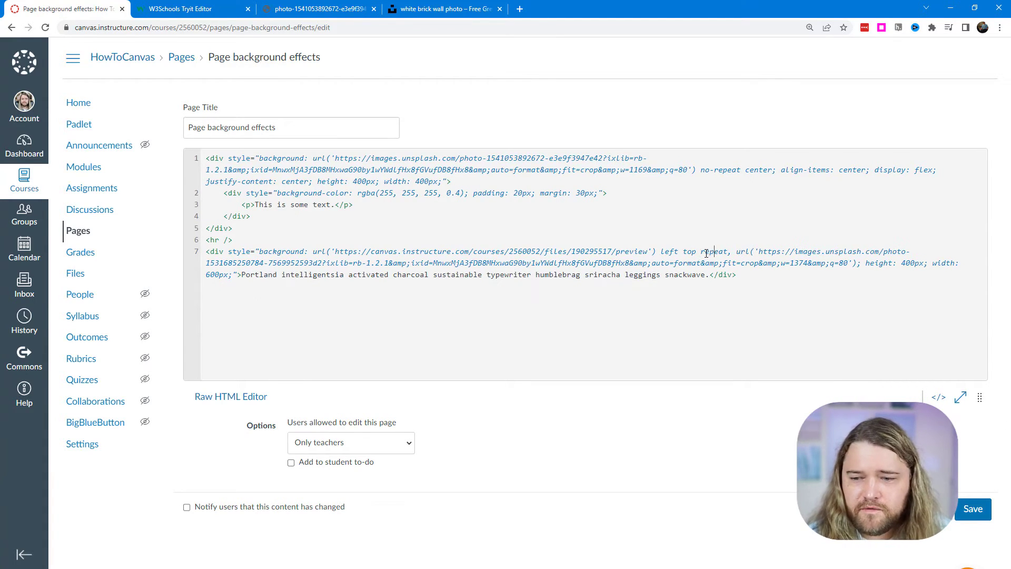
pyautogui.write('-y')
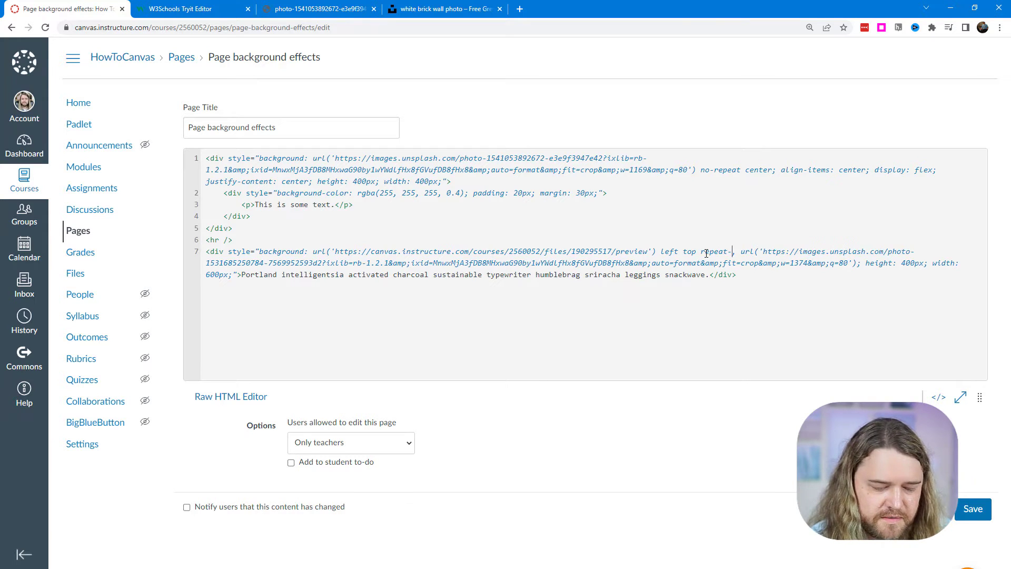
pyautogui.click(939, 397)
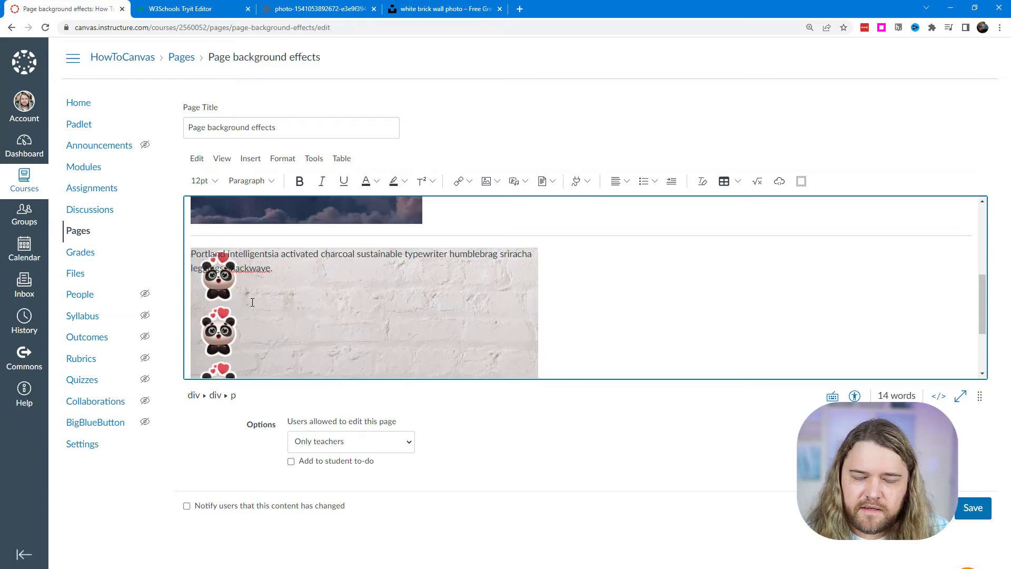
pyautogui.scroll(-3, 253, 303)
# Step: Wrap the second div's text in a <p> element styled with 'padding: 100px;'
pyautogui.click(938, 397)
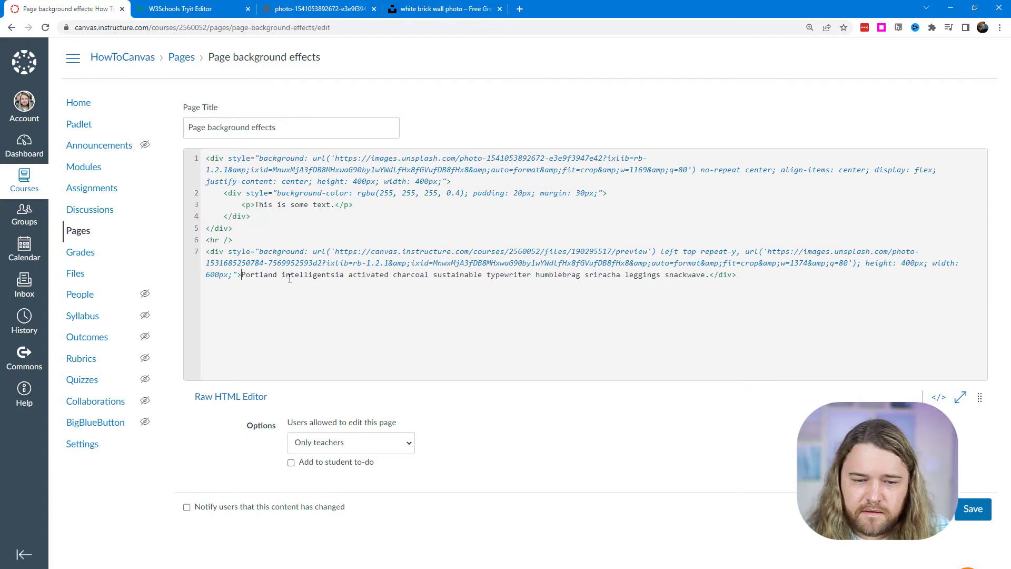
pyautogui.write('<p>')
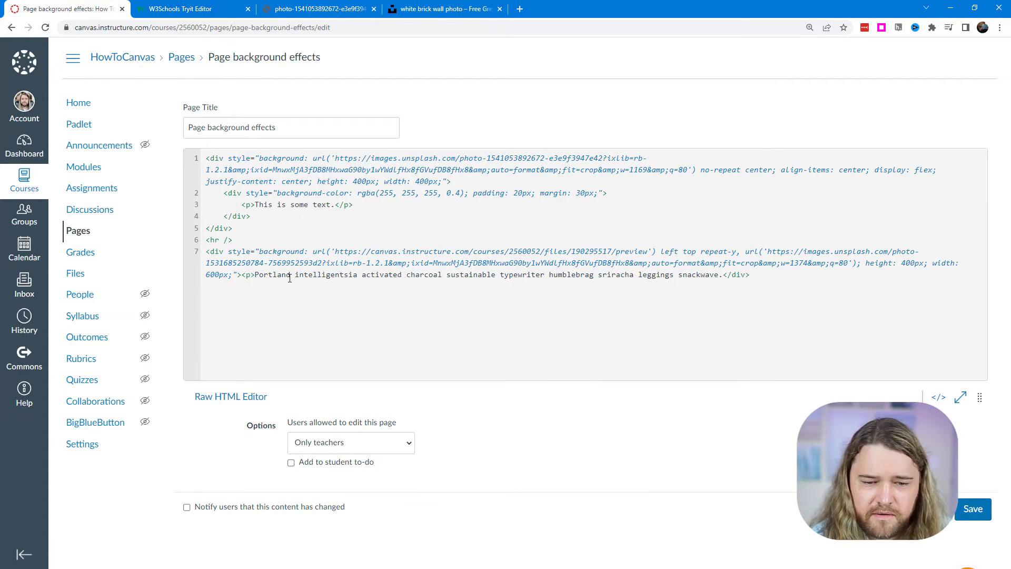
pyautogui.click(723, 276)
pyautogui.write('</p>')
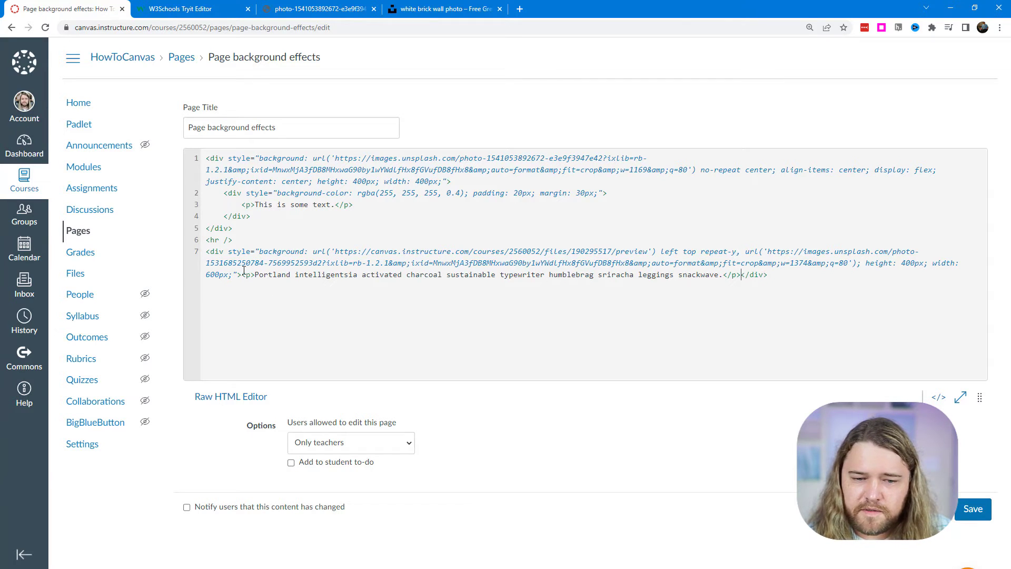
pyautogui.click(249, 276)
pyautogui.write('style="padding: 100px;"')
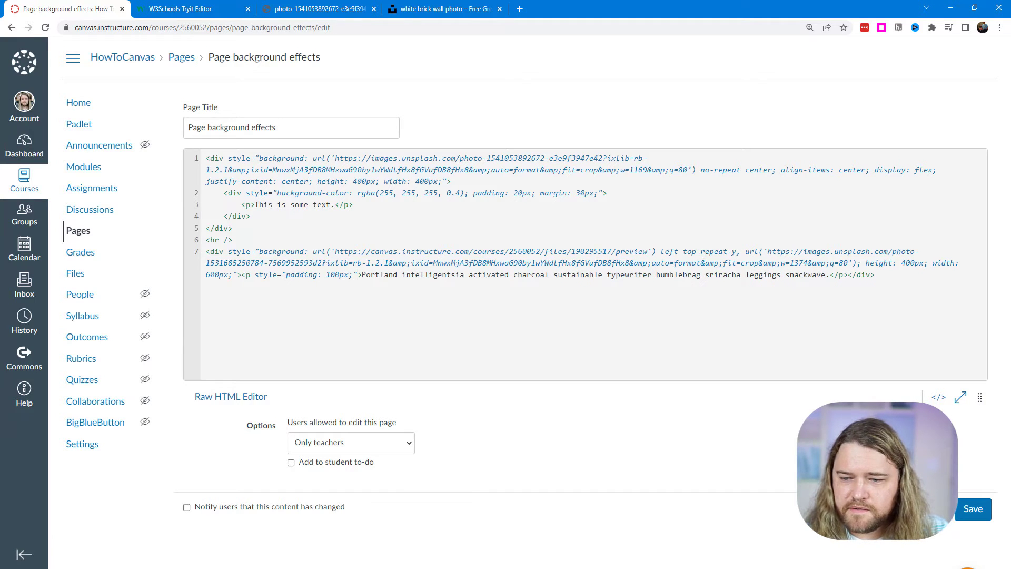
# Step: Change the panda background's repeat value to 'repeat-x' and preview it in the rich content view
pyautogui.click(736, 251)
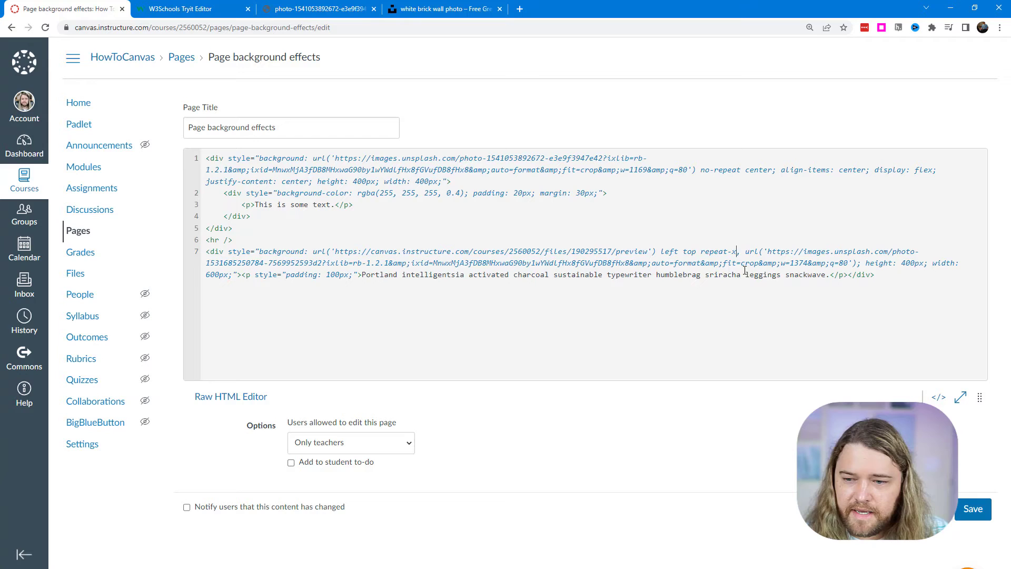
pyautogui.click(938, 397)
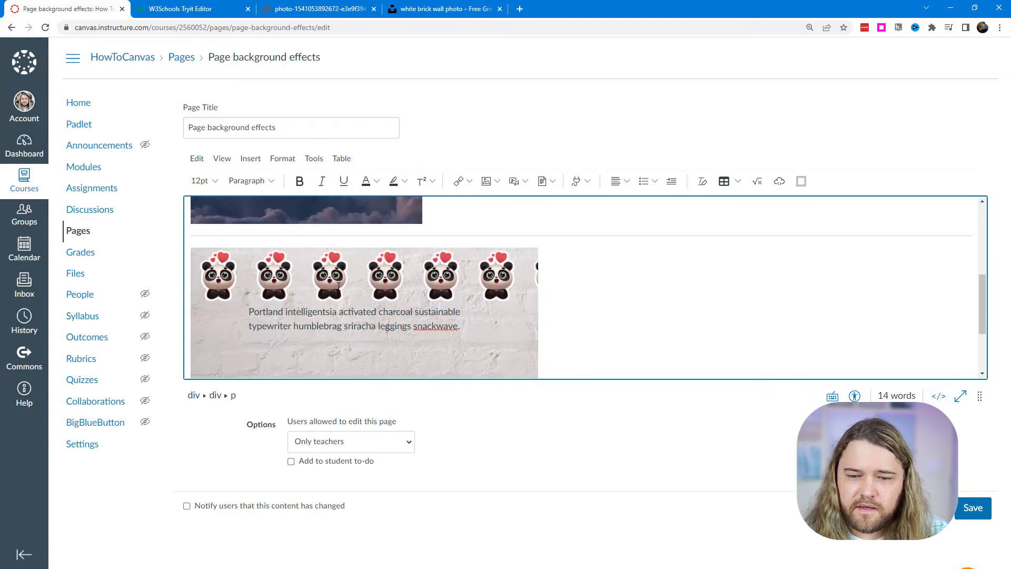
pyautogui.scroll(-1, 659, 316)
# Step: In the second div's HTML, change the panda background's position to 'right bottom'
pyautogui.click(939, 396)
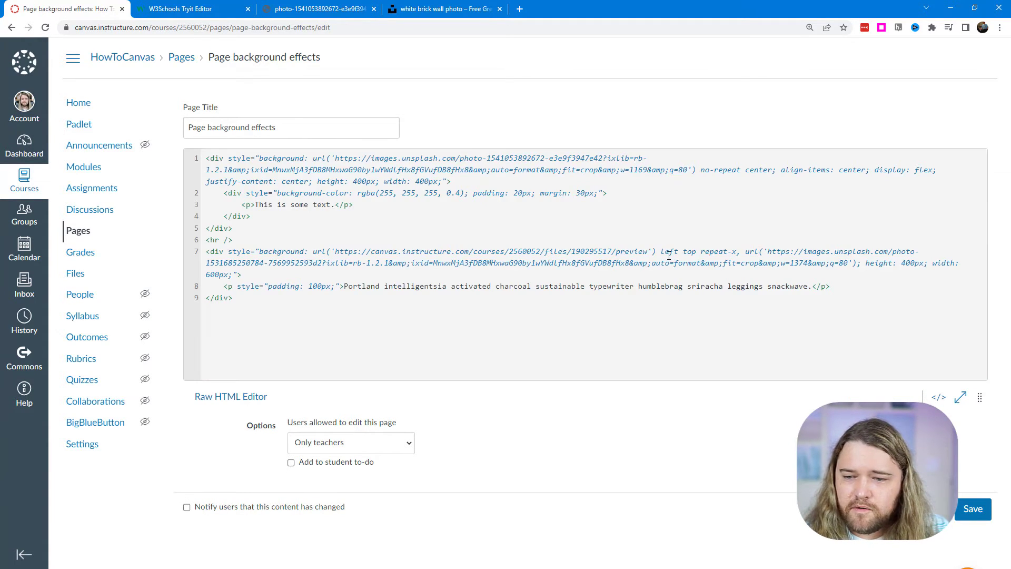
pyautogui.doubleClick(669, 253)
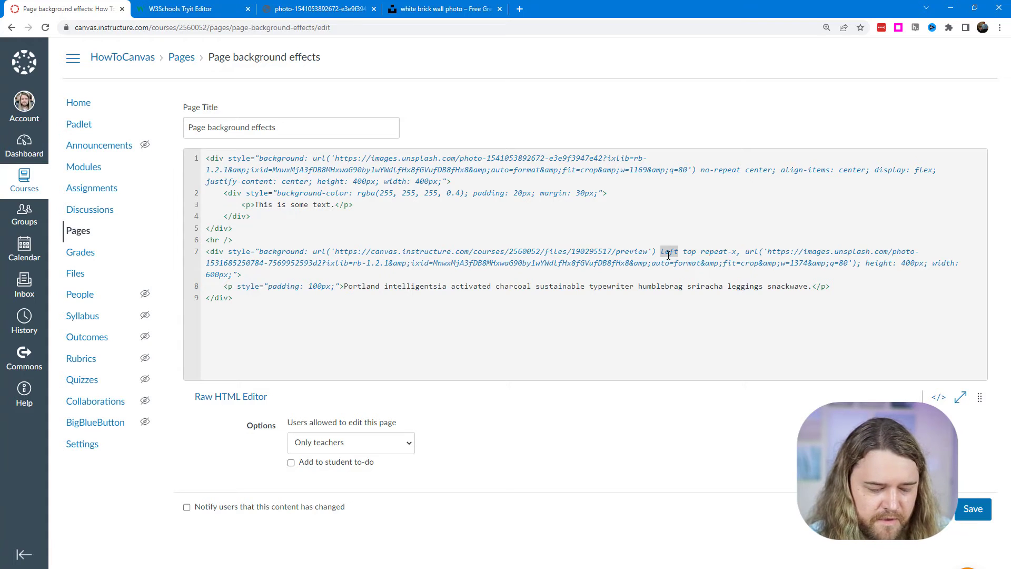
pyautogui.write('right')
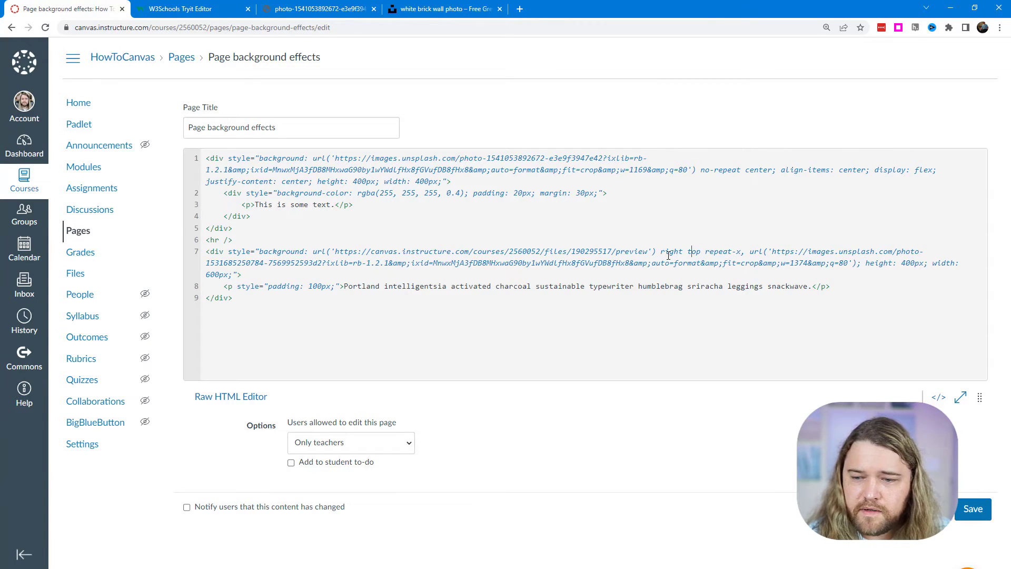
pyautogui.press('Right')
pyautogui.press('Delete')
pyautogui.press('Delete')
pyautogui.press('Delete')
pyautogui.write('bottom')
# Step: Set the panda background's repeat value to 'no-repeat'
pyautogui.press('Right')
pyautogui.write('no')
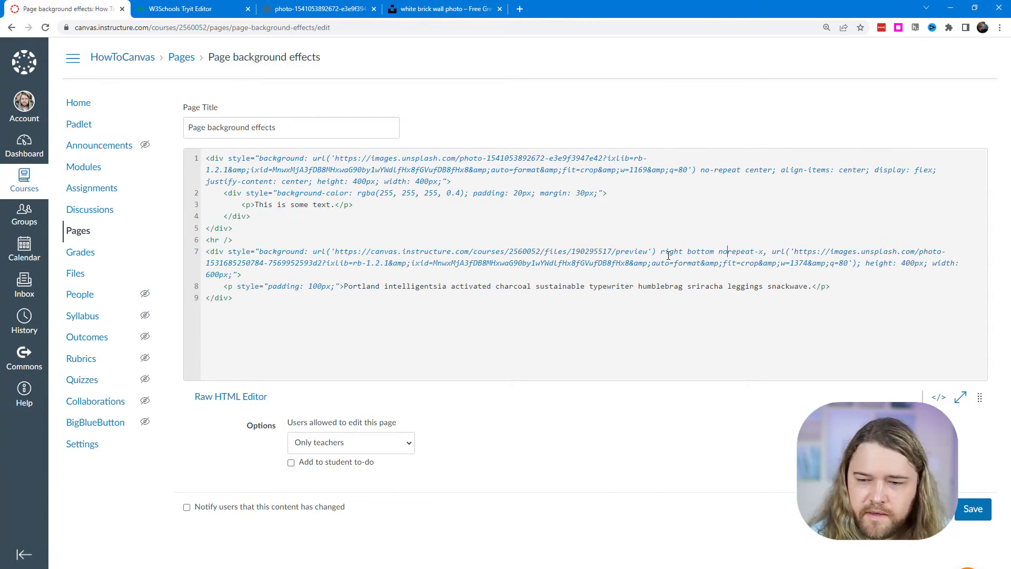
pyautogui.write('-')
pyautogui.press('Right')
pyautogui.press('Right')
pyautogui.press('Right')
pyautogui.press('Right')
pyautogui.press('Right')
pyautogui.press('Right')
# Step: Save the page and check the text and panda placement on the brick wall div
pyautogui.click(963, 508)
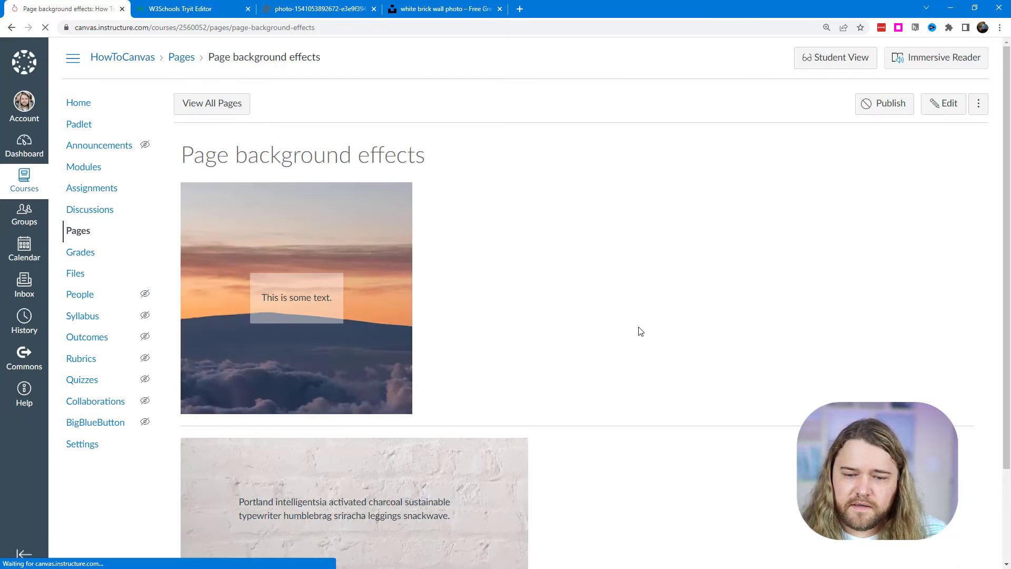
pyautogui.scroll(-3, 313, 362)
pyautogui.moveTo(268, 368); pyautogui.dragTo(399, 390)
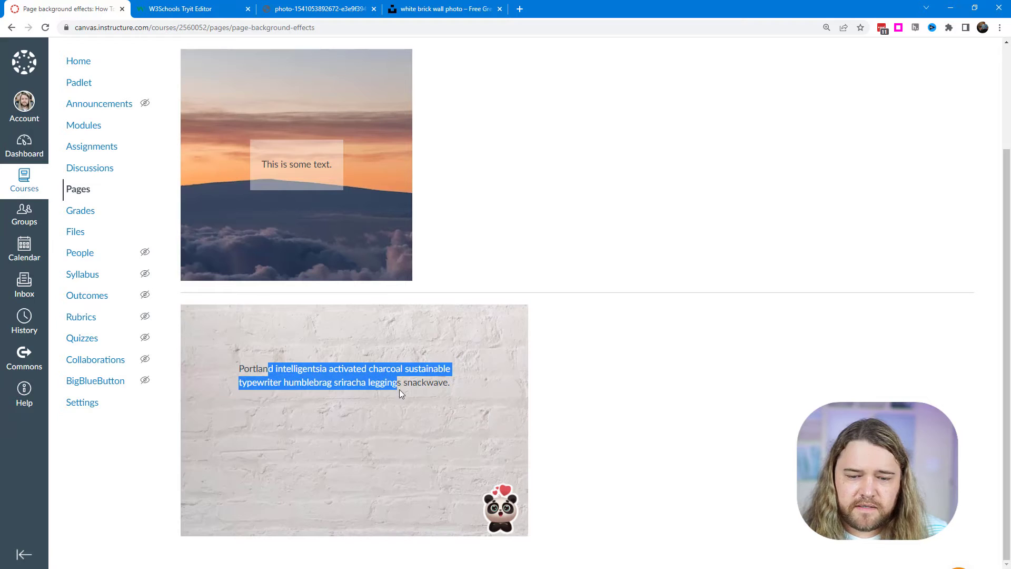
pyautogui.click(498, 464)
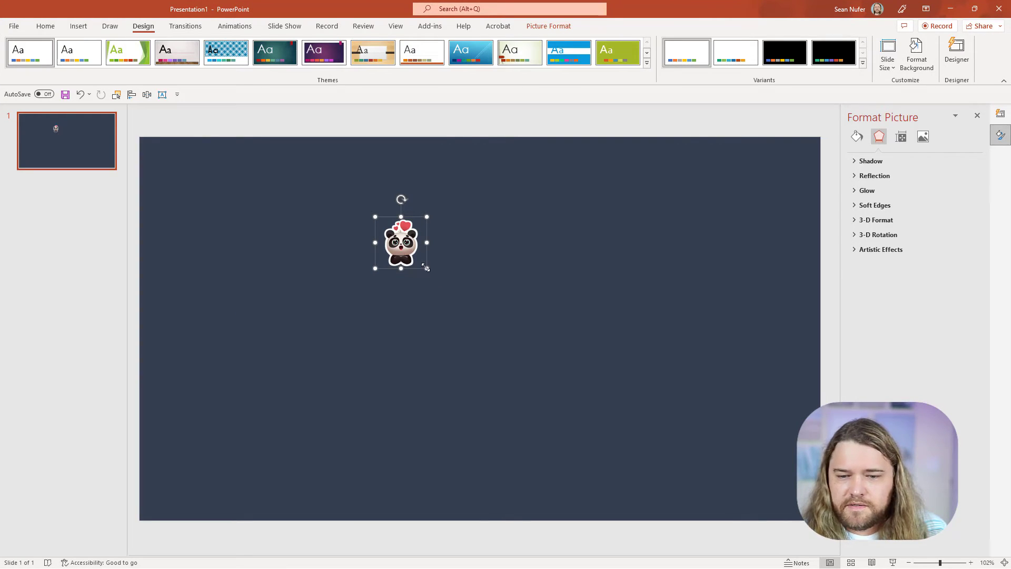
# Step: Switch to the PowerPoint slide, enlarge the panda picture and set its height to 4 inches
pyautogui.moveTo(426, 268); pyautogui.dragTo(581, 422)
pyautogui.rightClick(501, 322)
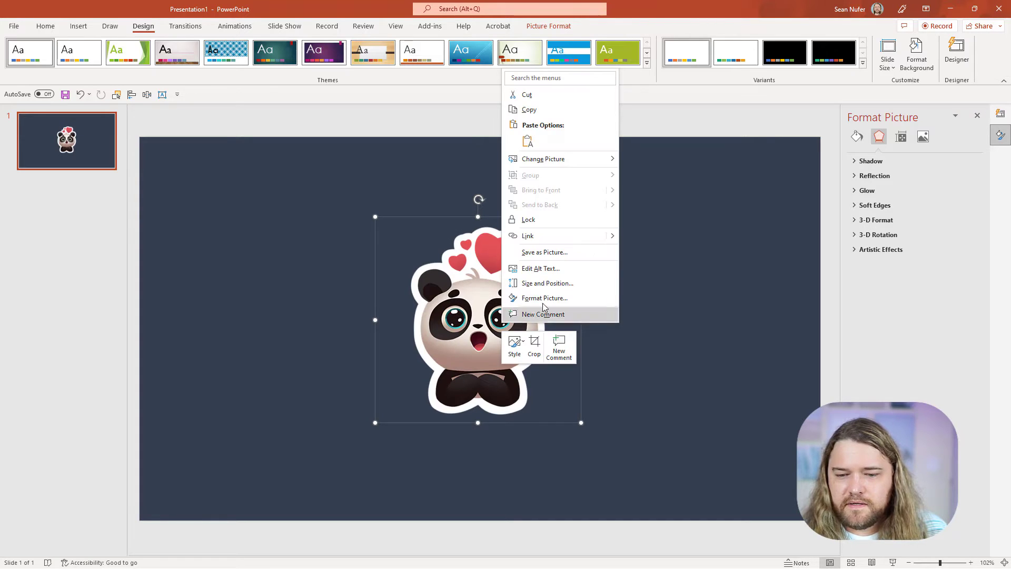
pyautogui.press('Escape')
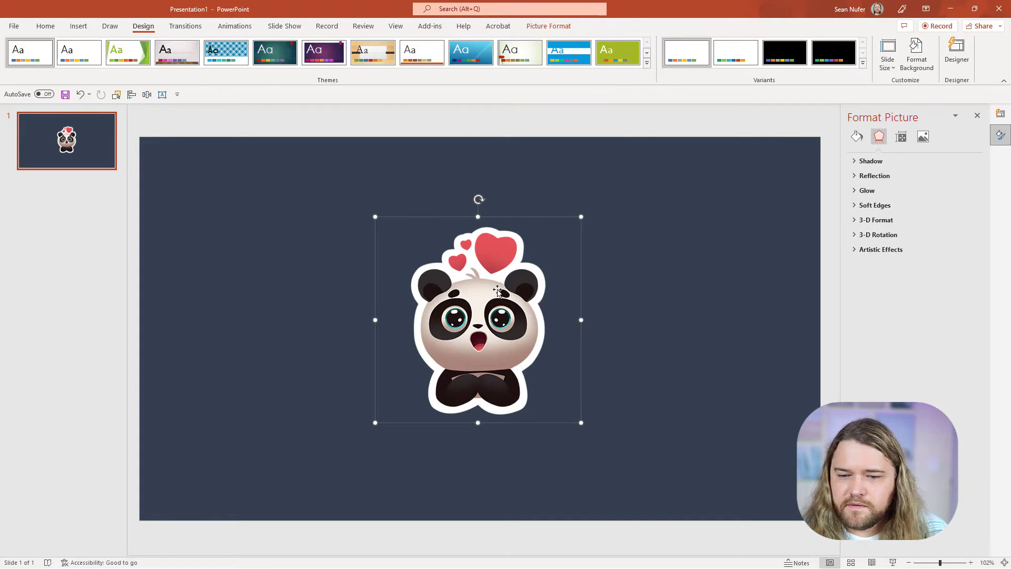
pyautogui.click(549, 26)
pyautogui.click(956, 46)
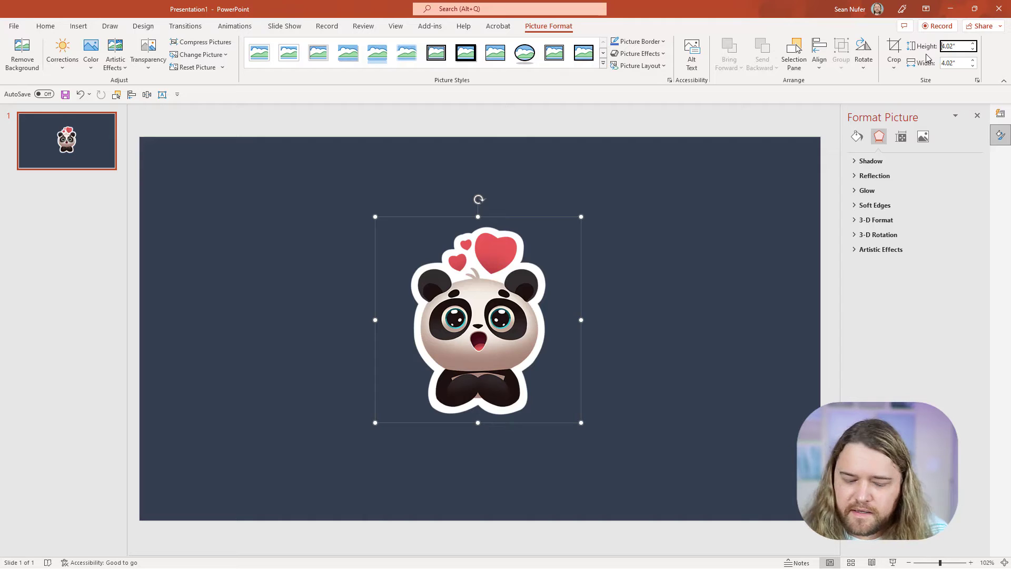
pyautogui.write('4')
pyautogui.press('Return')
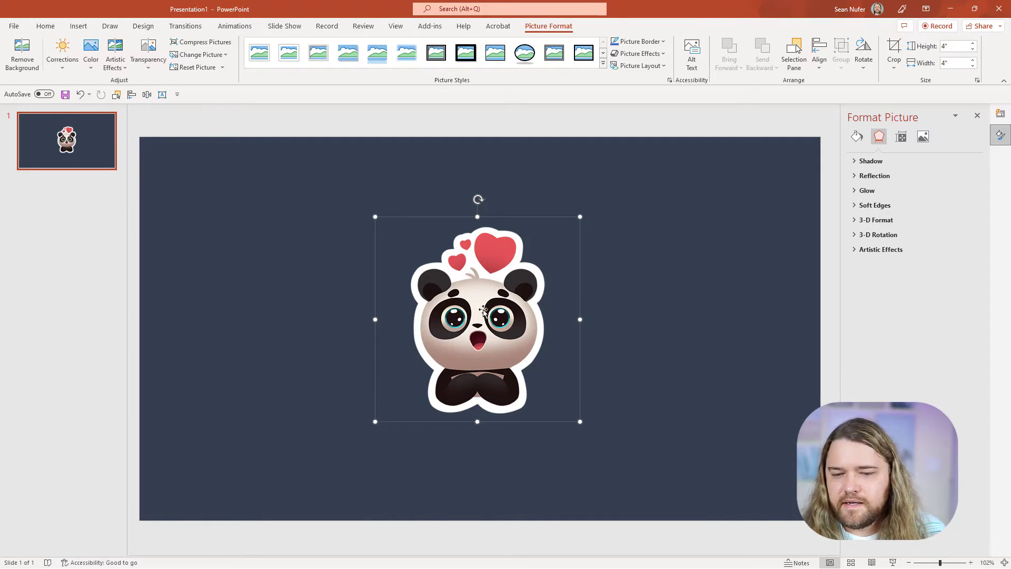
pyautogui.click(954, 46)
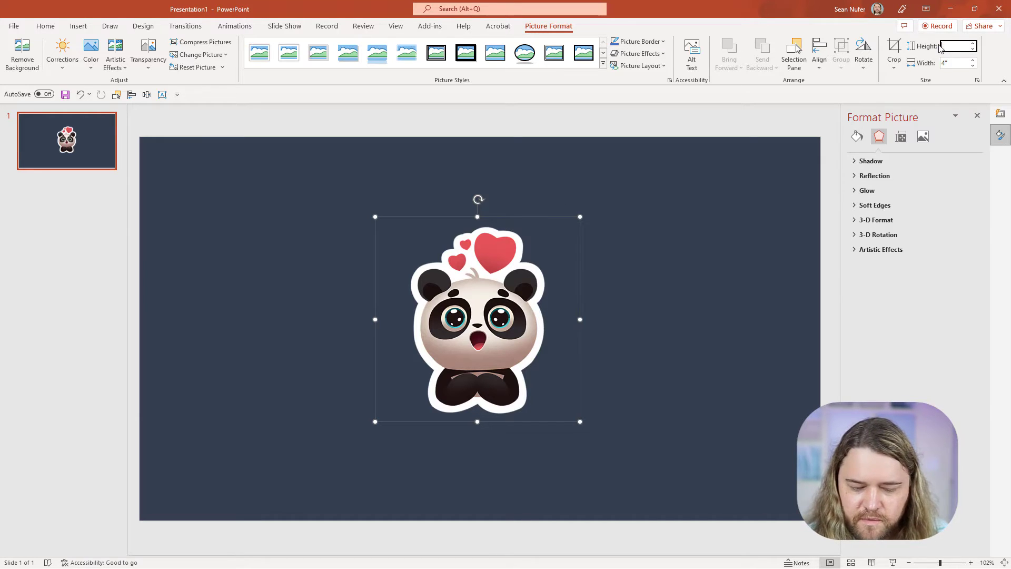
pyautogui.press('Return')
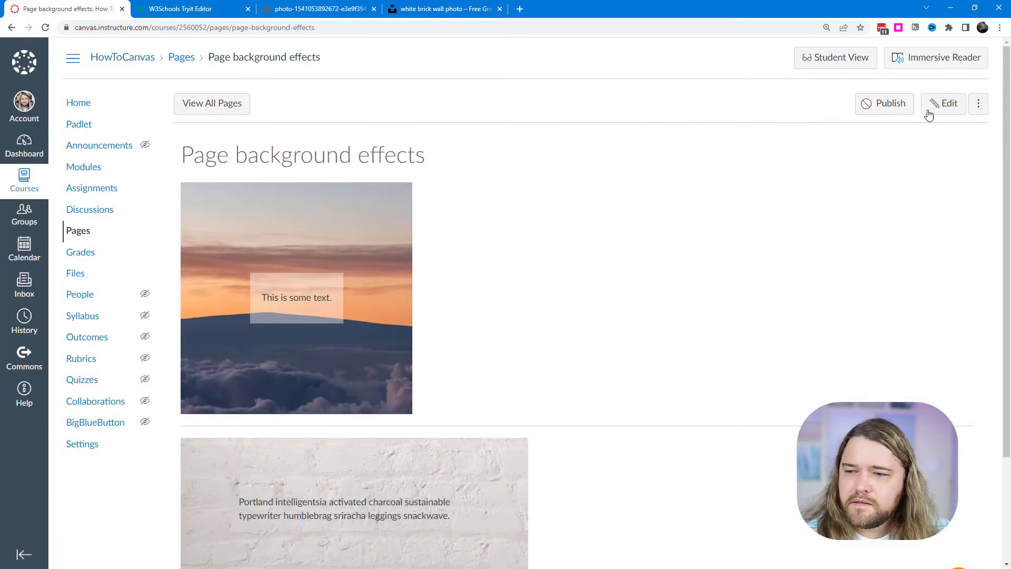
# Step: In the Canvas page's HTML, append an <hr> and a 100vh-high div with background-image conic-gradient(colors) and a white #ffffff paragraph padded 100px
pyautogui.click(932, 108)
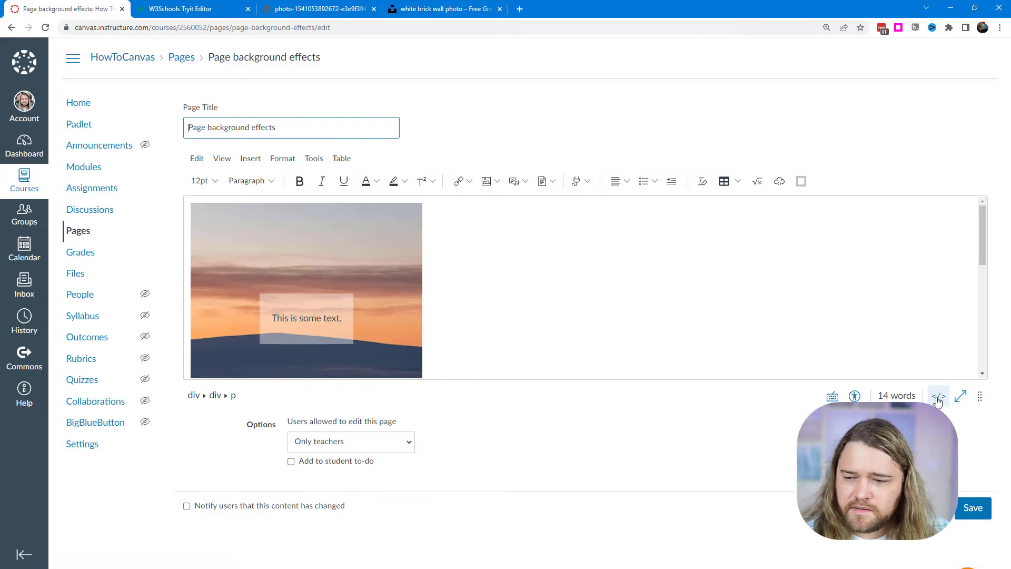
pyautogui.click(938, 397)
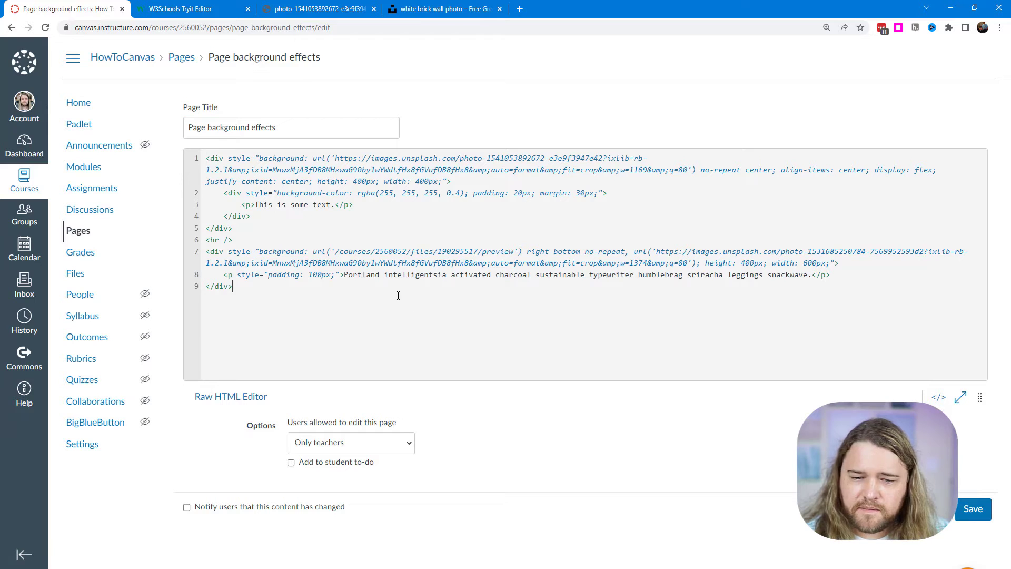
pyautogui.write('<hr>')
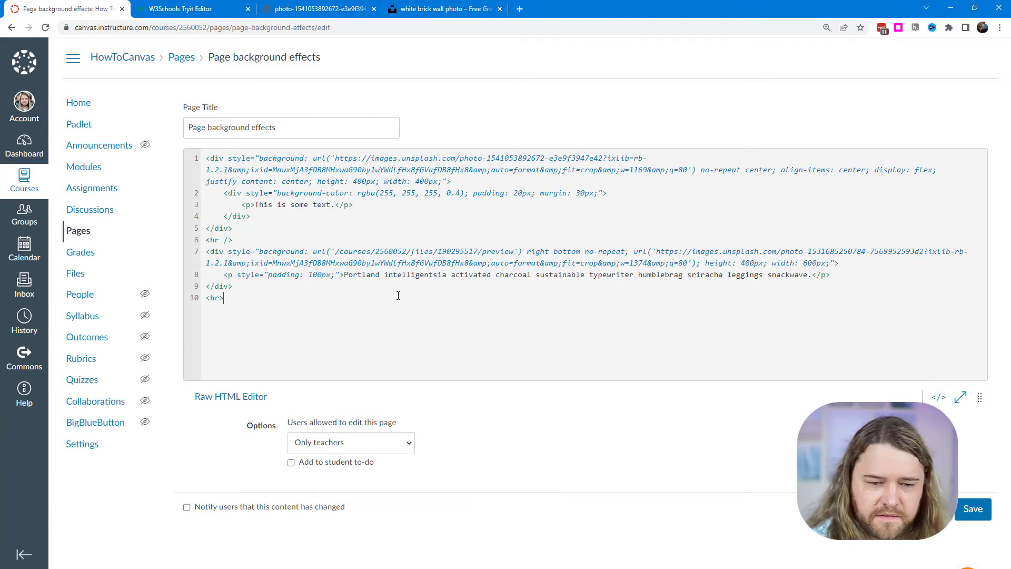
pyautogui.write('<div style="background-image: conic-gradient(colors); height: 100vh;">     <p style="padding: 100px; color: #ffffff;">Portland intelligentsia activated charcoal sustainable typewriter humblebrag sriracha leggings snackwave.</p> </div>')
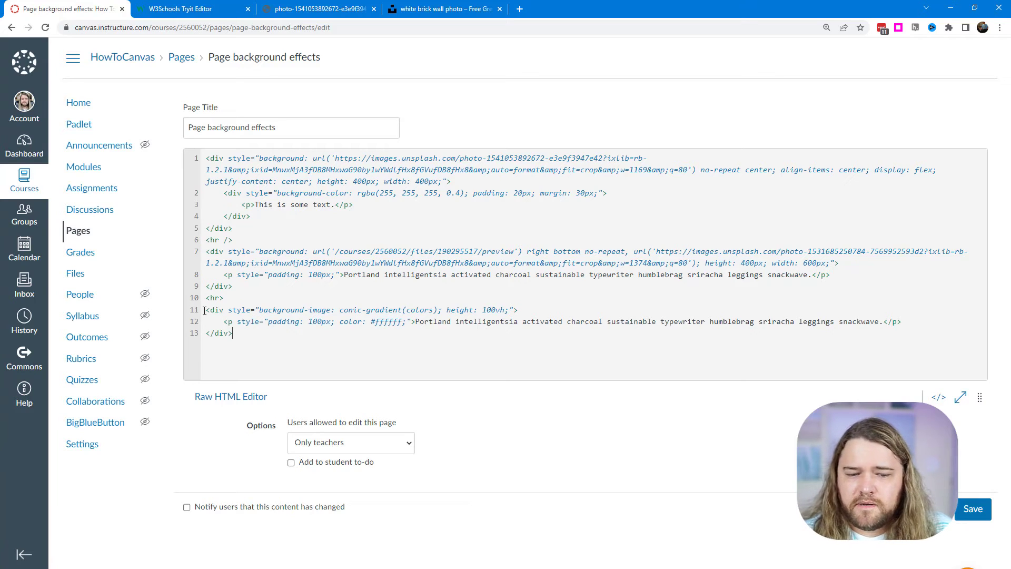
pyautogui.moveTo(206, 310); pyautogui.dragTo(435, 311)
pyautogui.click(254, 336)
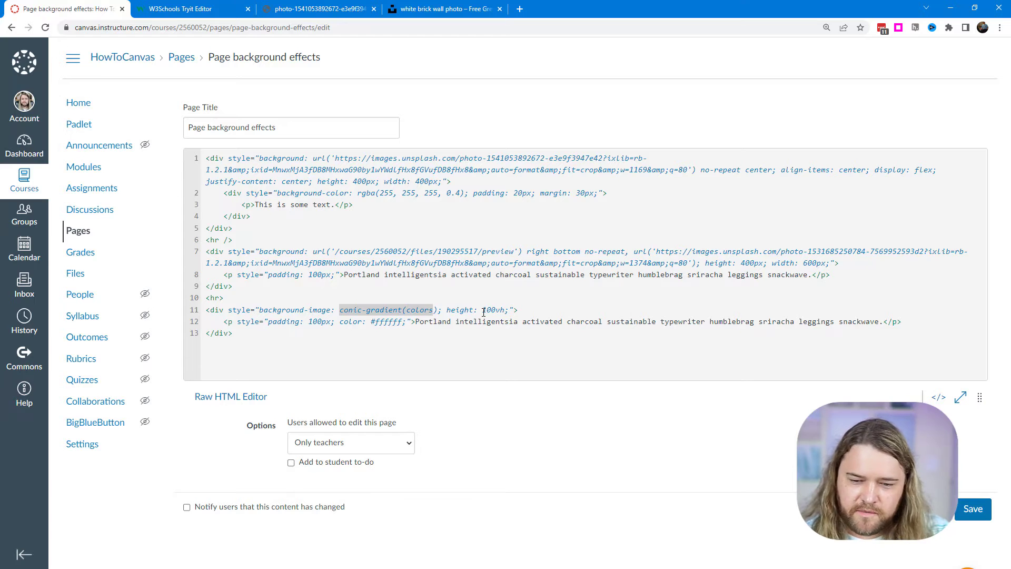
pyautogui.click(420, 311)
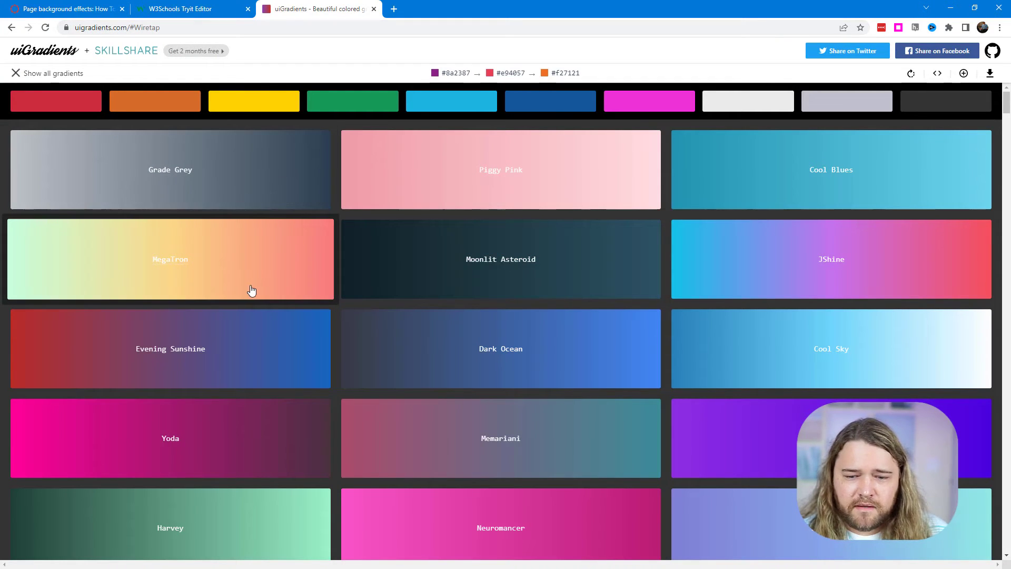
# Step: On the uiGradients site, open the Memariani gradient and copy its first color code, #aa4b6b
pyautogui.scroll(-1, 441, 243)
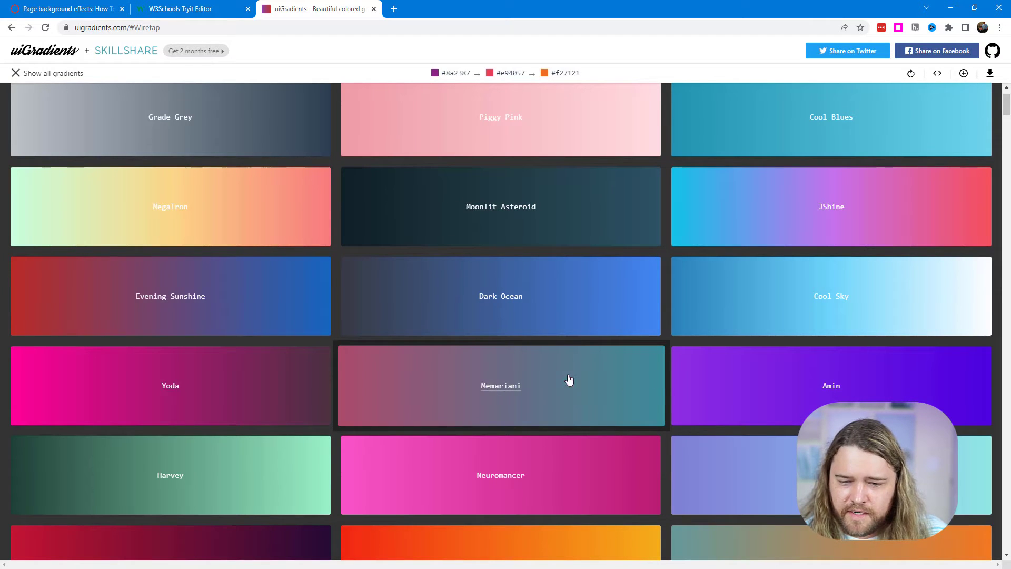
pyautogui.click(501, 390)
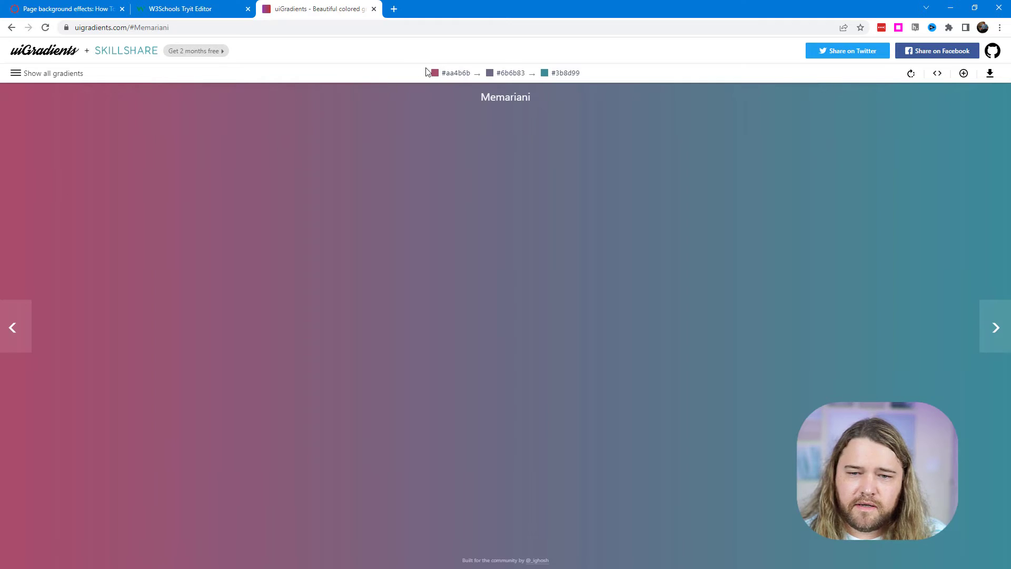
pyautogui.click(453, 77)
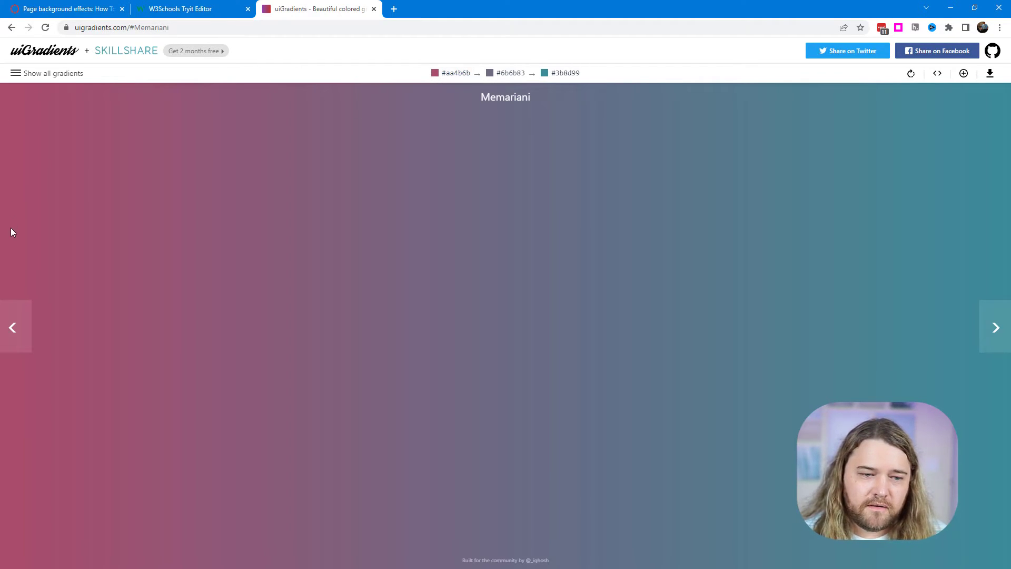
# Step: Back in the Canvas page's HTML, replace the 'colors' placeholder in conic-gradient with #aa4b6b followed by a comma
pyautogui.hotkey('ctrl', '1')
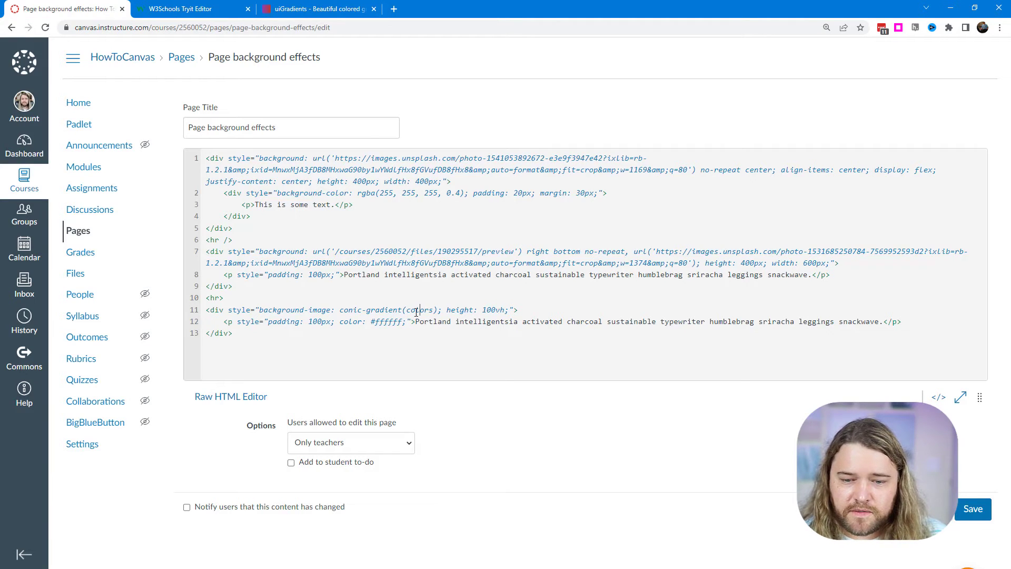
pyautogui.doubleClick(417, 311)
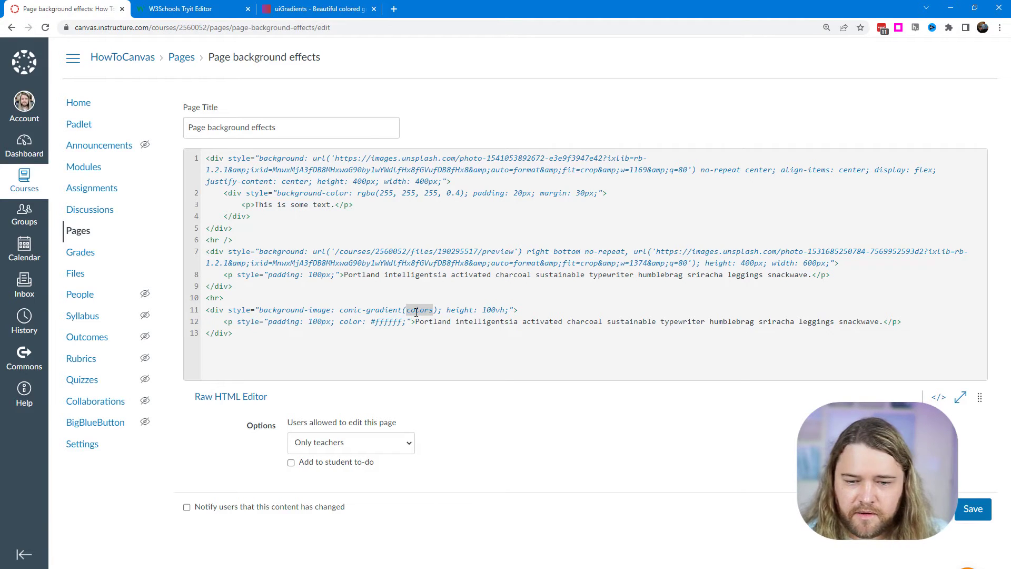
pyautogui.rightClick(416, 311)
pyautogui.click(461, 375)
pyautogui.write(',')
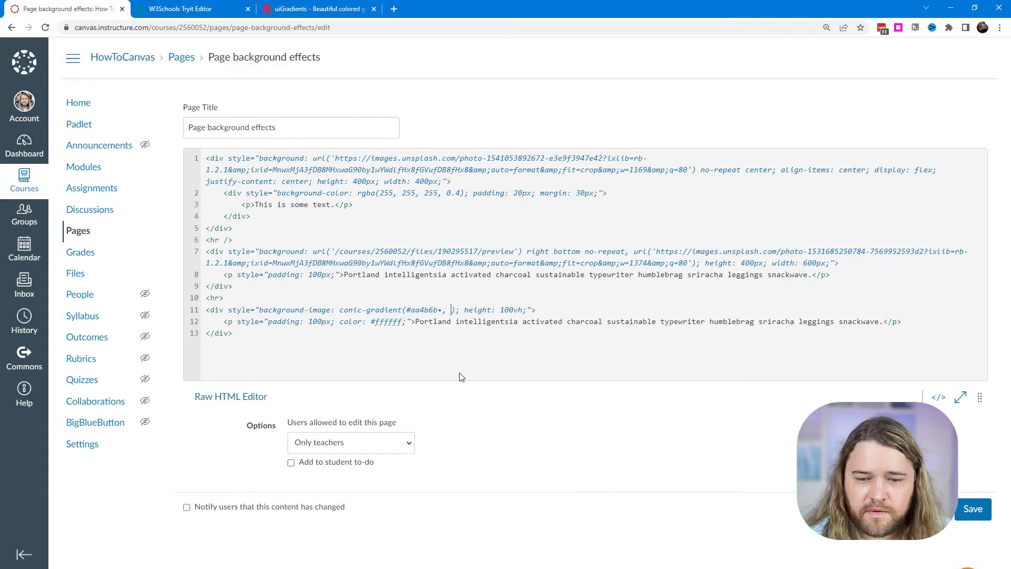
# Step: Copy Memariani's middle color, #6b6b83, from uiGradients and add it as the second conic-gradient color in the Canvas HTML
pyautogui.click(311, 9)
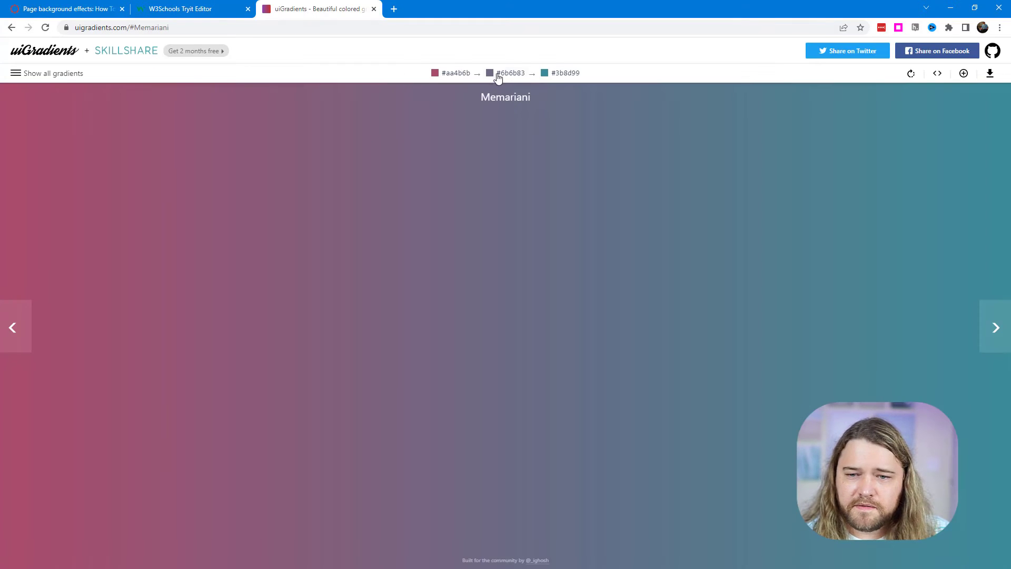
pyautogui.click(515, 73)
pyautogui.hotkey('ctrl', '1')
pyautogui.write('#6b6b83')
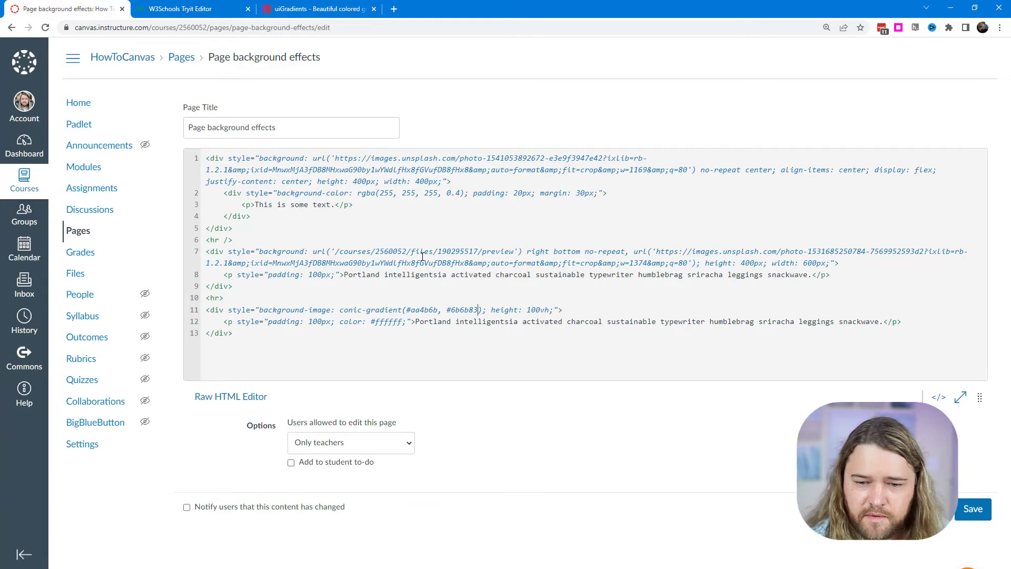
# Step: Add Memariani's last color from uiGradients, #3b8d99, as the third conic-gradient color in the Canvas HTML, separated by a comma
pyautogui.write(',')
pyautogui.click(311, 9)
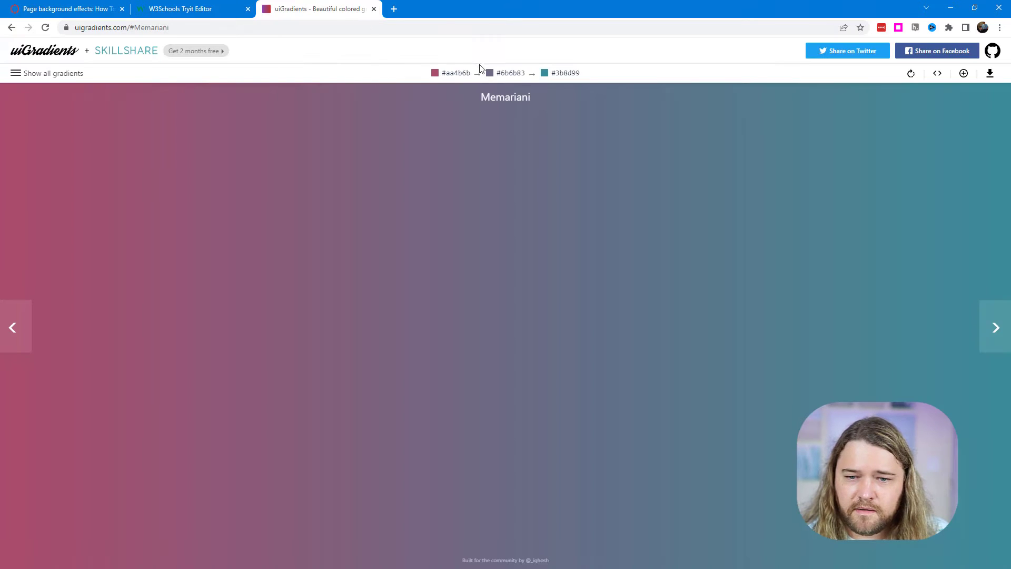
pyautogui.click(560, 74)
pyautogui.hotkey('ctrl', '1')
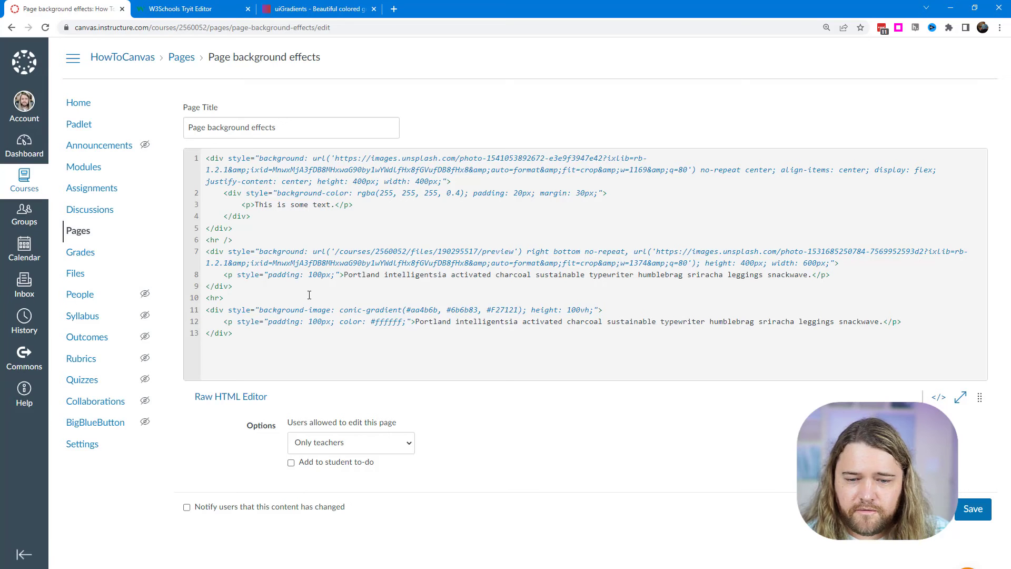
# Step: Save the page and check the conic gradient div at its end against the Memariani gradient on uiGradients
pyautogui.click(974, 509)
pyautogui.scroll(-15, 733, 341)
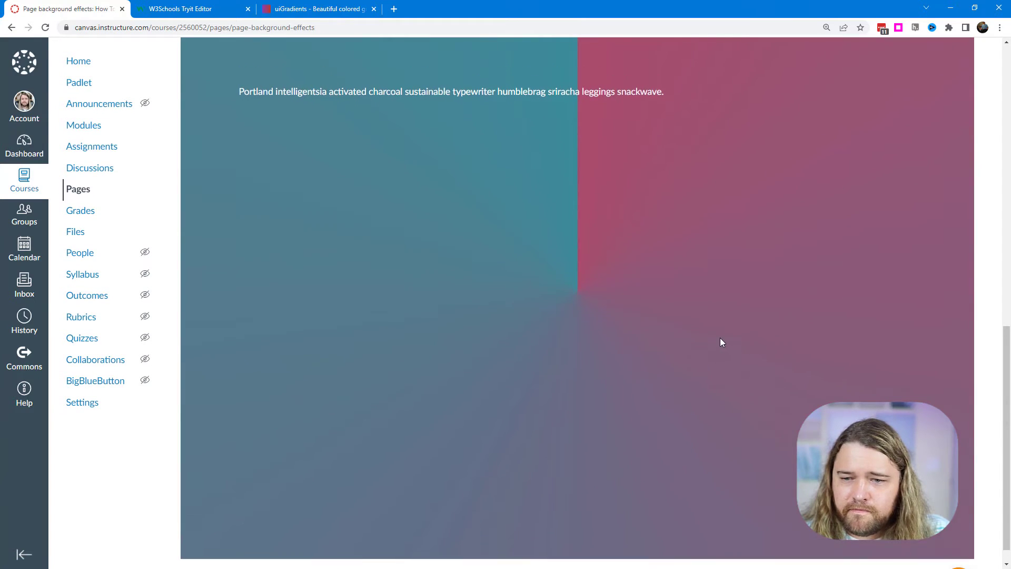
pyautogui.scroll(1, 666, 306)
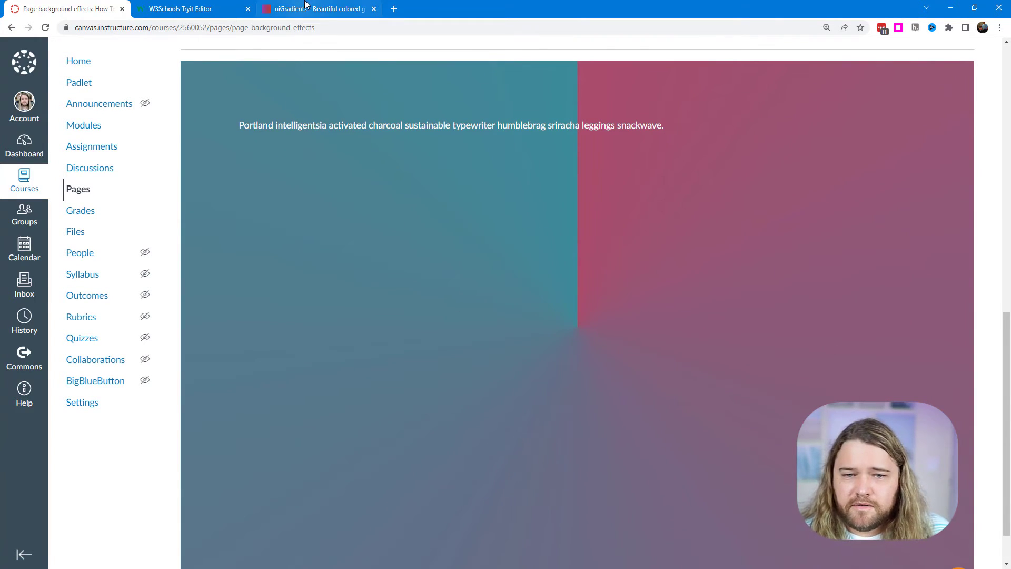
pyautogui.click(318, 9)
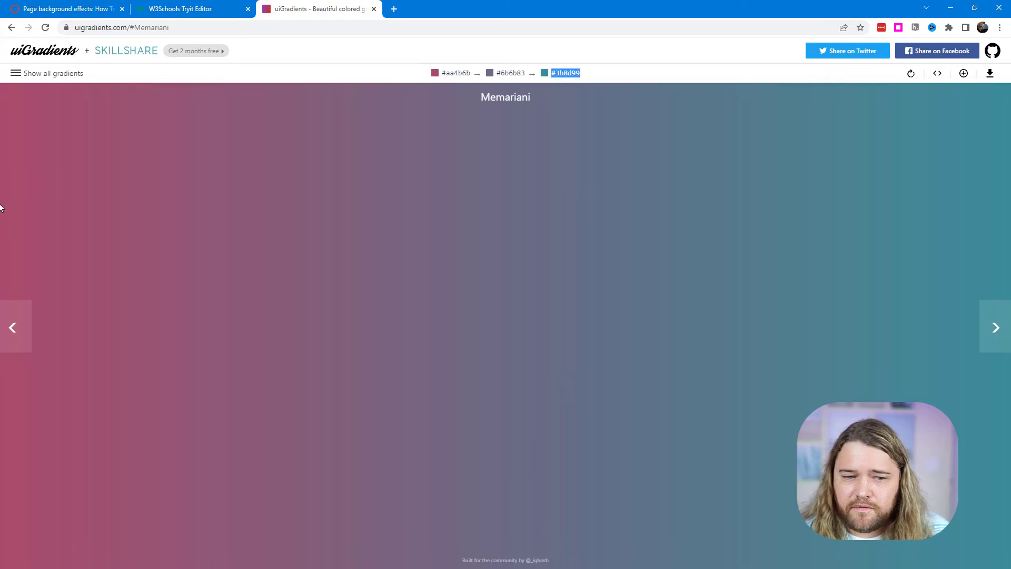
pyautogui.click(73, 9)
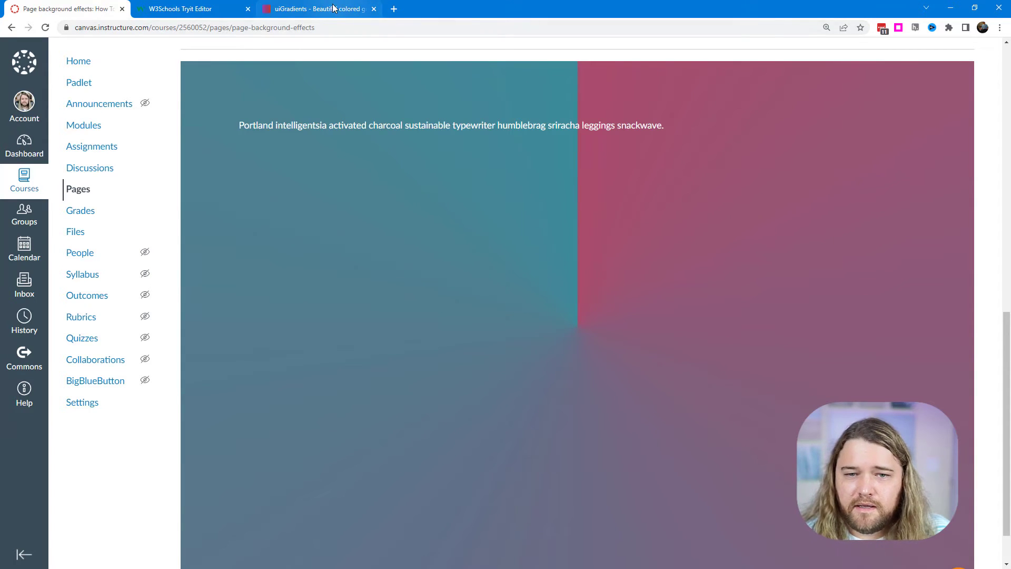
pyautogui.click(366, 15)
pyautogui.click(32, 9)
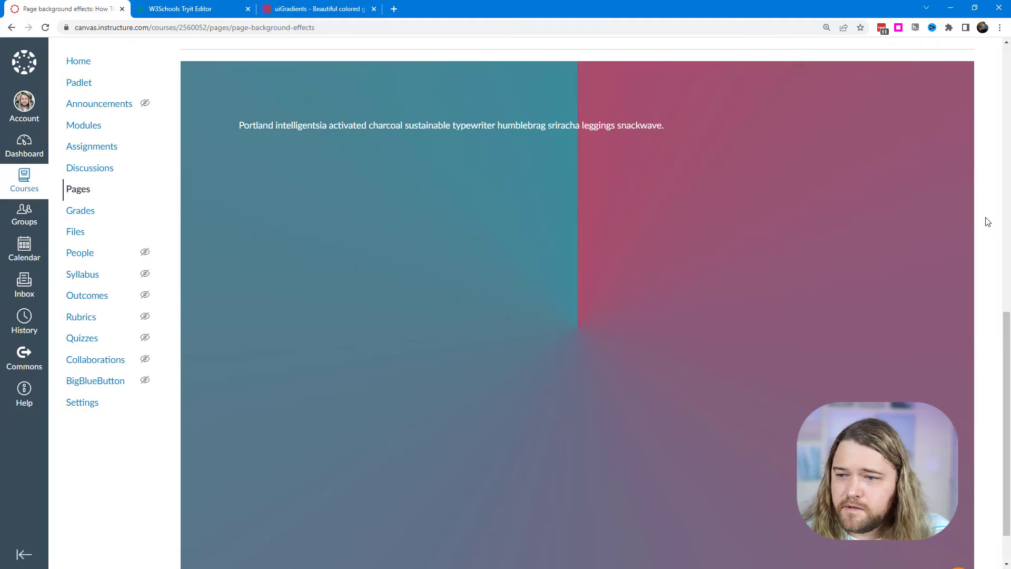
# Step: Reopen the page's HTML and repeat the first color, #aa4b6b, as a fourth color at the end of the conic-gradient list
pyautogui.scroll(15, 948, 200)
pyautogui.click(946, 108)
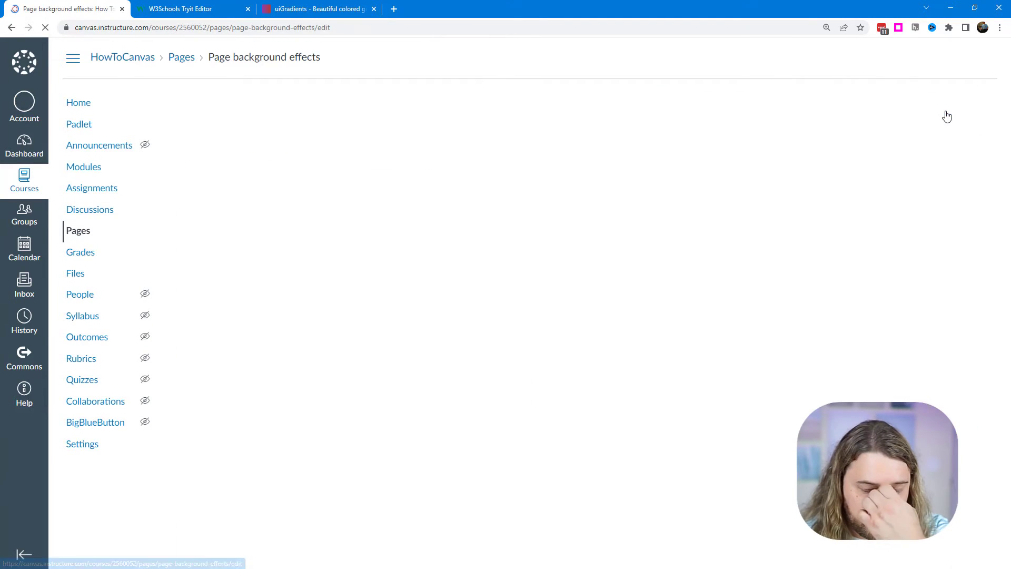
pyautogui.moveTo(407, 309); pyautogui.dragTo(435, 310)
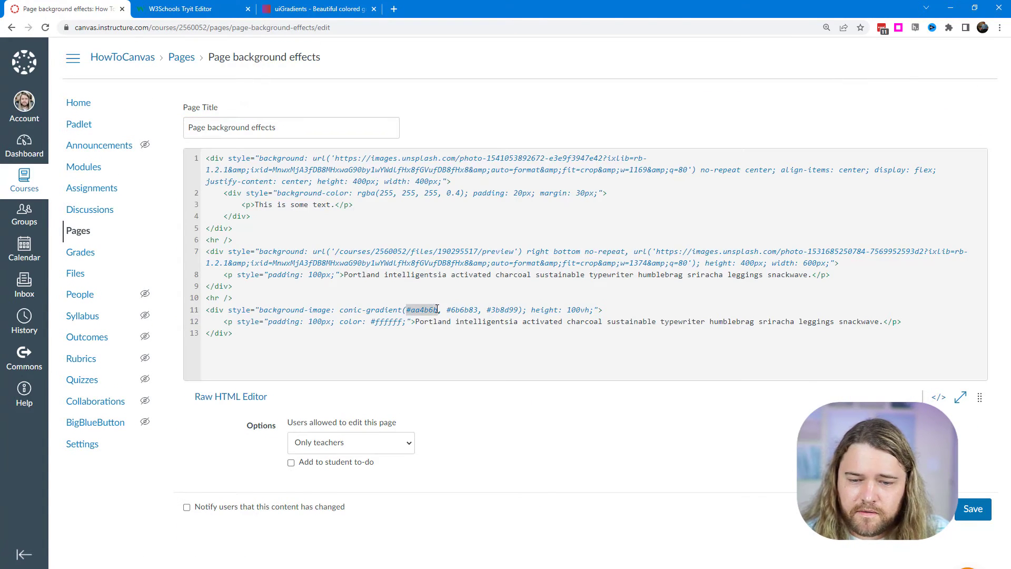
pyautogui.click(517, 309)
pyautogui.write(',')
pyautogui.hotkey('ctrl', 'v')
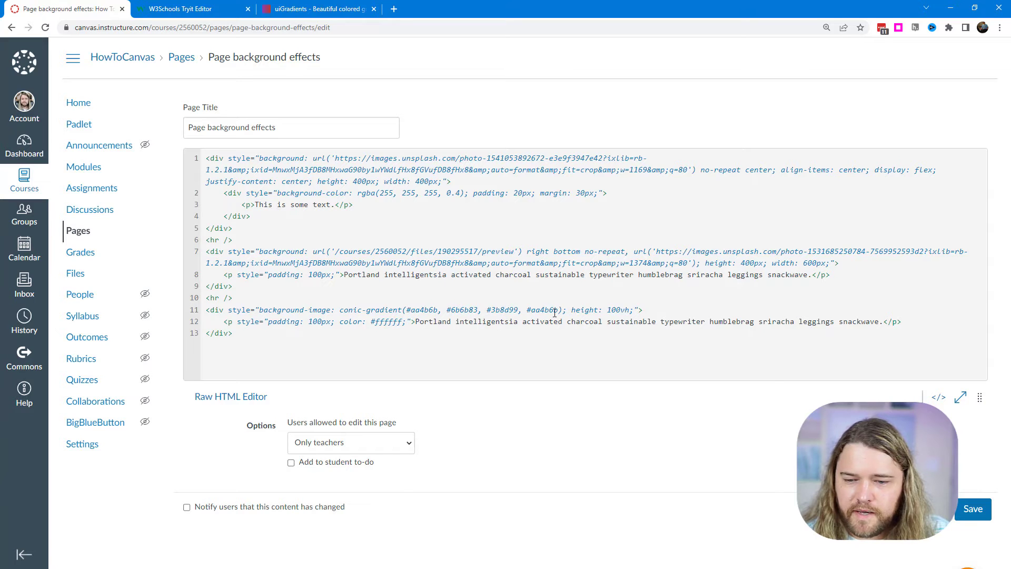
# Step: Save the page and check the blended conic gradient and the white text on it
pyautogui.click(972, 509)
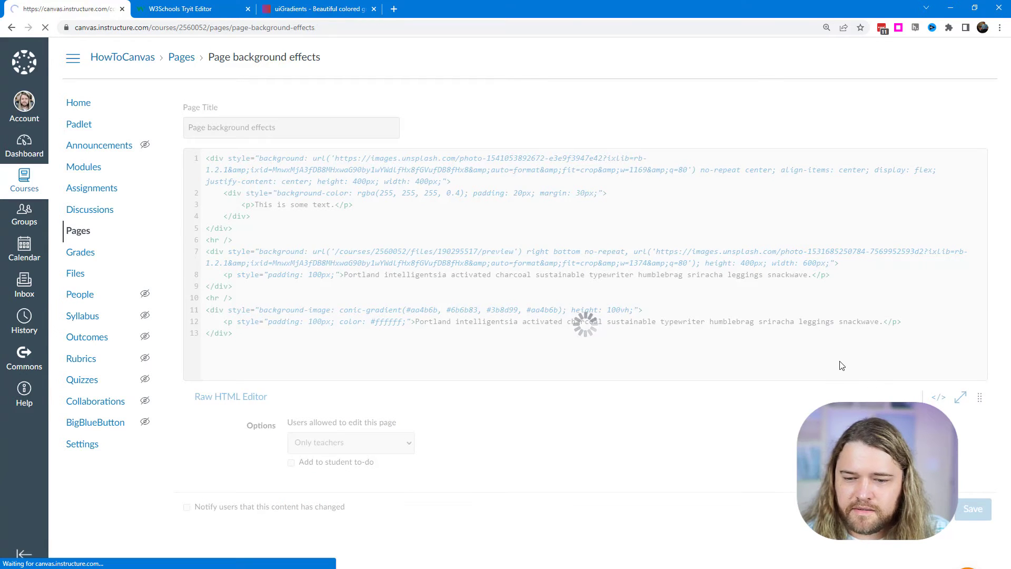
pyautogui.scroll(-12, 837, 361)
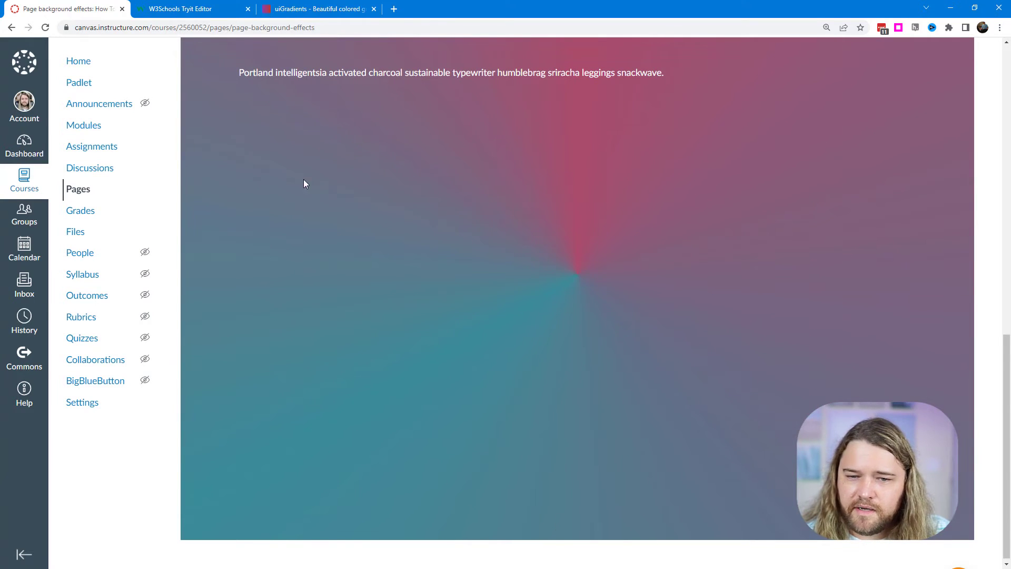
pyautogui.moveTo(241, 72); pyautogui.dragTo(712, 71)
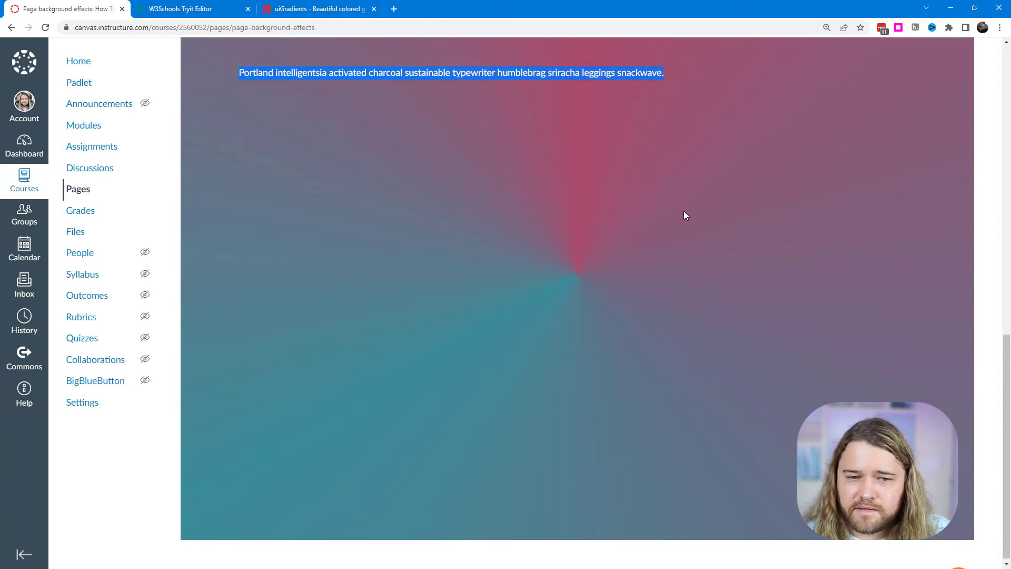
pyautogui.scroll(1, 684, 215)
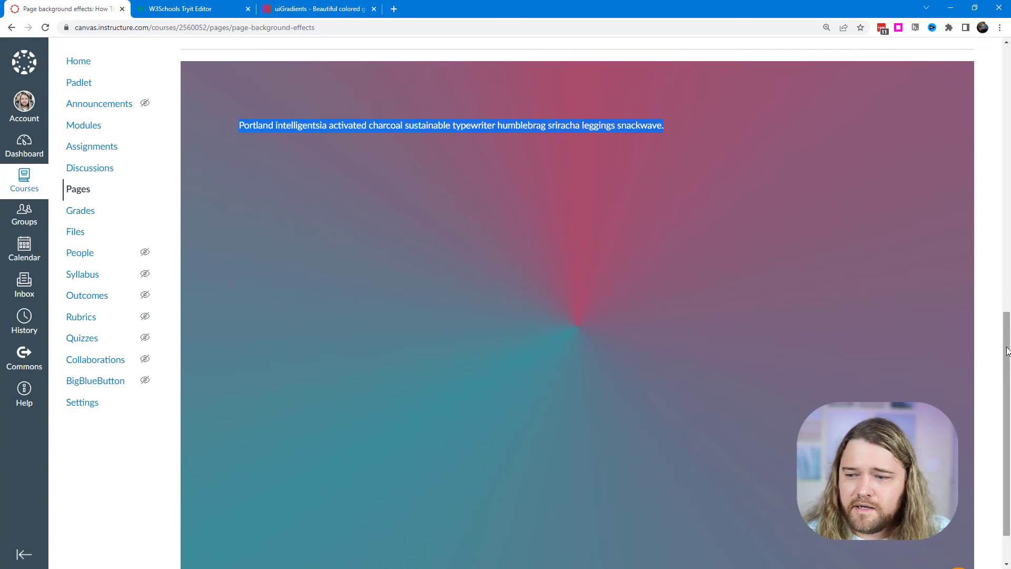
pyautogui.moveTo(1009, 354)
pyautogui.mouseDown()
pyautogui.moveTo(1008, 339)
pyautogui.moveTo(1008, 366)
pyautogui.mouseUp()
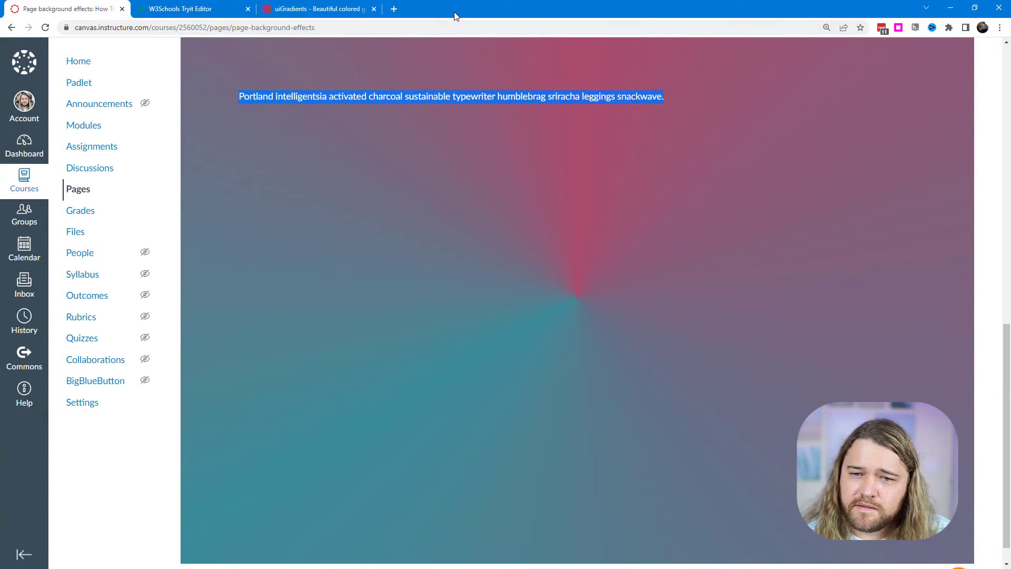
# Step: Shrink the browser window out of full screen, narrow it and make it taller to examine how the gradient div and its text adapt
pyautogui.moveTo(460, 10); pyautogui.dragTo(508, 91)
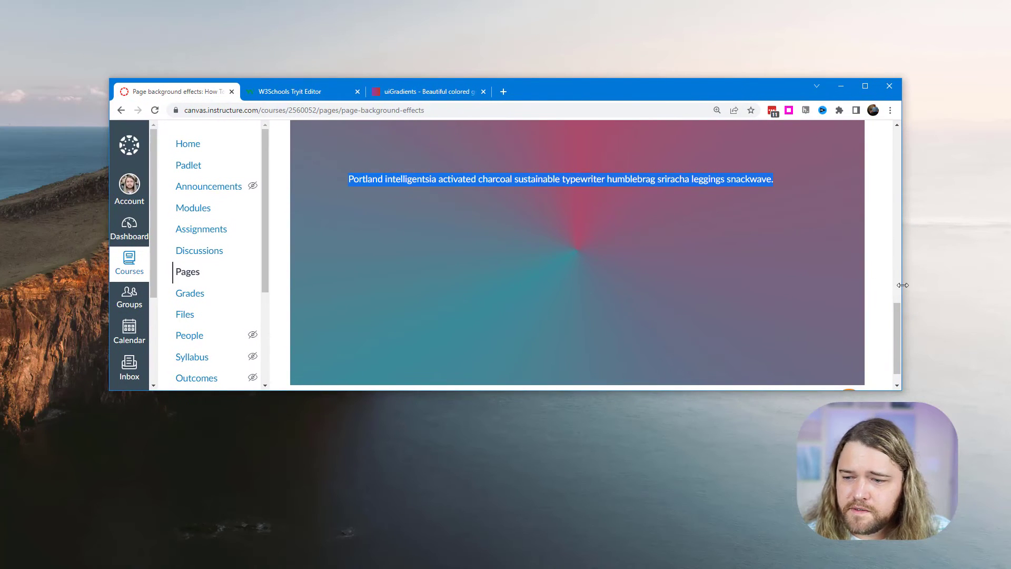
pyautogui.moveTo(902, 285); pyautogui.dragTo(593, 309)
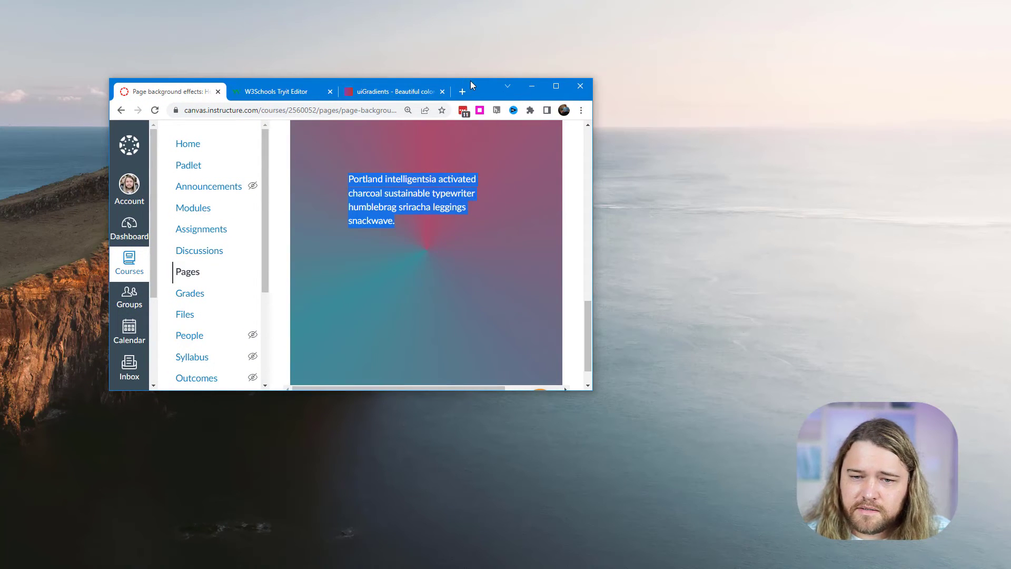
pyautogui.moveTo(470, 81); pyautogui.dragTo(469, 93)
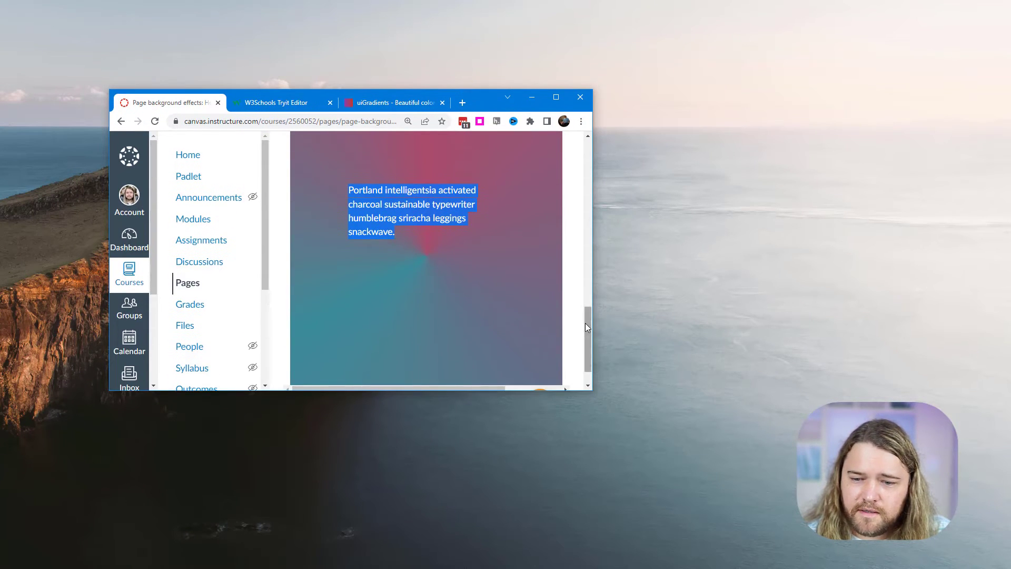
pyautogui.moveTo(586, 323)
pyautogui.mouseDown()
pyautogui.moveTo(589, 300)
pyautogui.moveTo(593, 324)
pyautogui.mouseUp()
pyautogui.moveTo(497, 389); pyautogui.dragTo(578, 508)
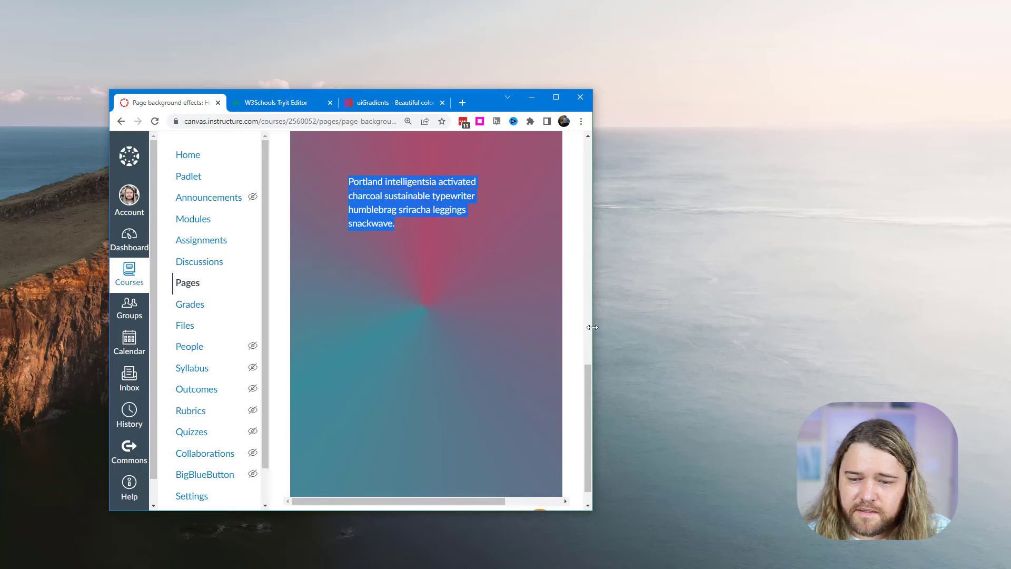
# Step: Resize the browser window wider, taller and narrower to examine how the gradient div and its text respond, and restore the maximized view
pyautogui.moveTo(594, 328); pyautogui.dragTo(947, 297)
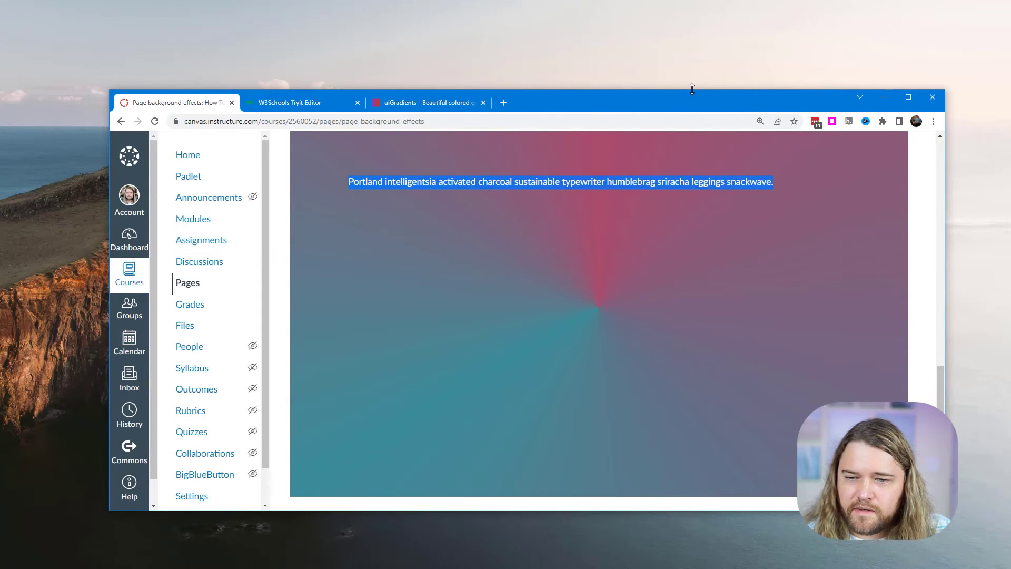
pyautogui.moveTo(692, 89); pyautogui.dragTo(659, 42)
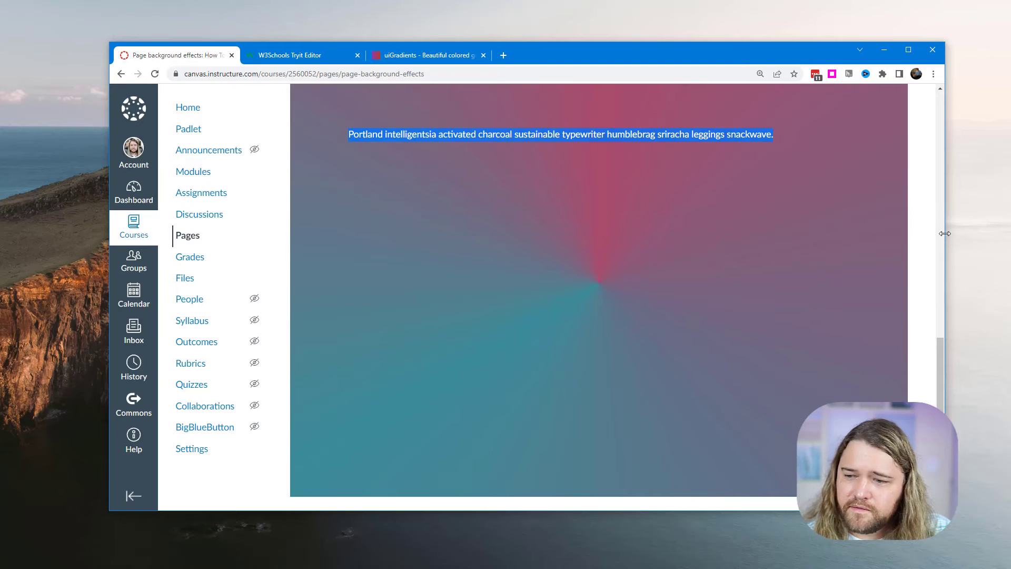
pyautogui.moveTo(945, 233); pyautogui.dragTo(599, 257)
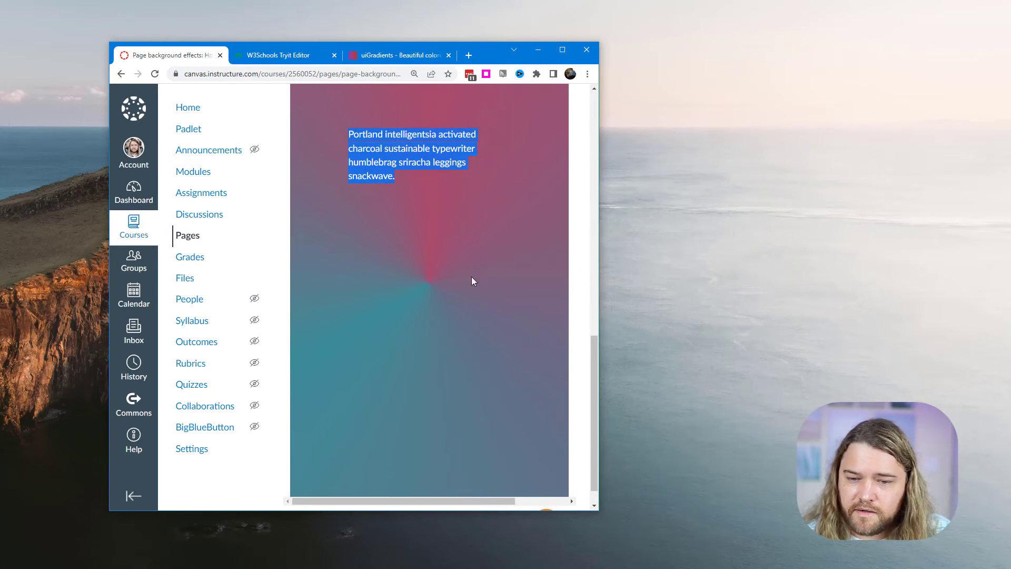
pyautogui.click(382, 146)
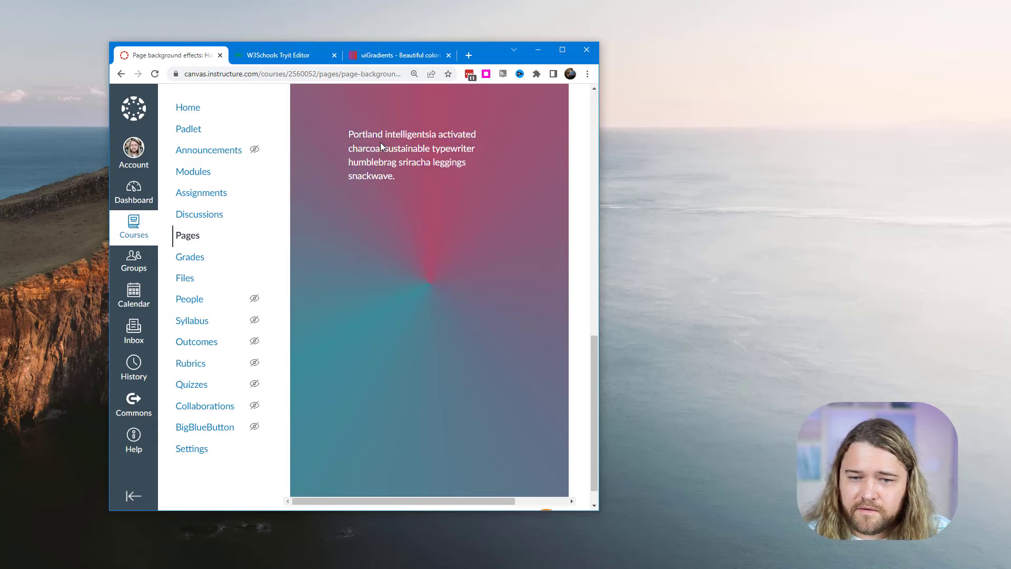
pyautogui.click(563, 50)
# Step: Reopen the page's HTML, set the conic gradient div's height to 50vh, and save the page
pyautogui.scroll(10, 962, 167)
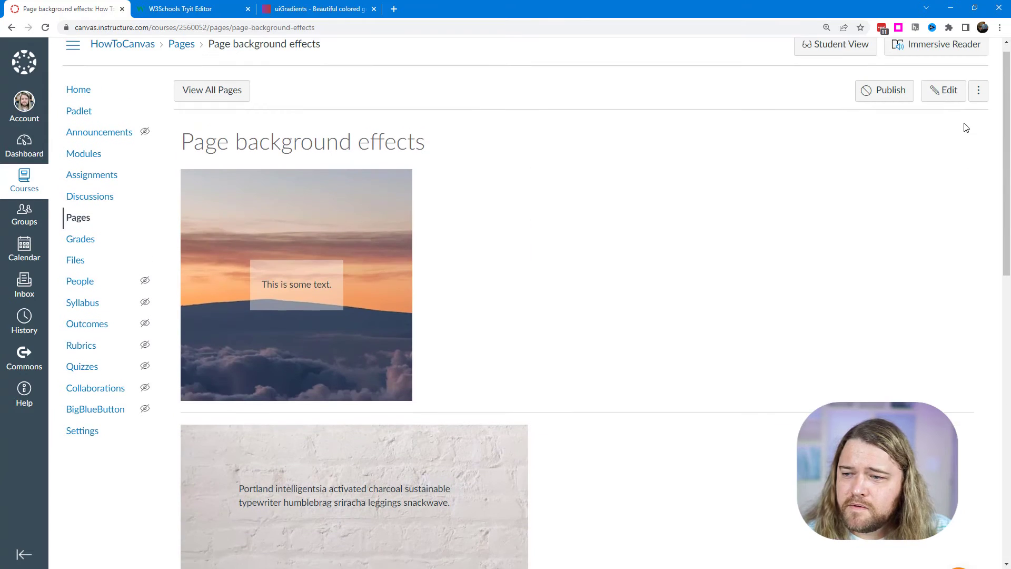
pyautogui.click(944, 90)
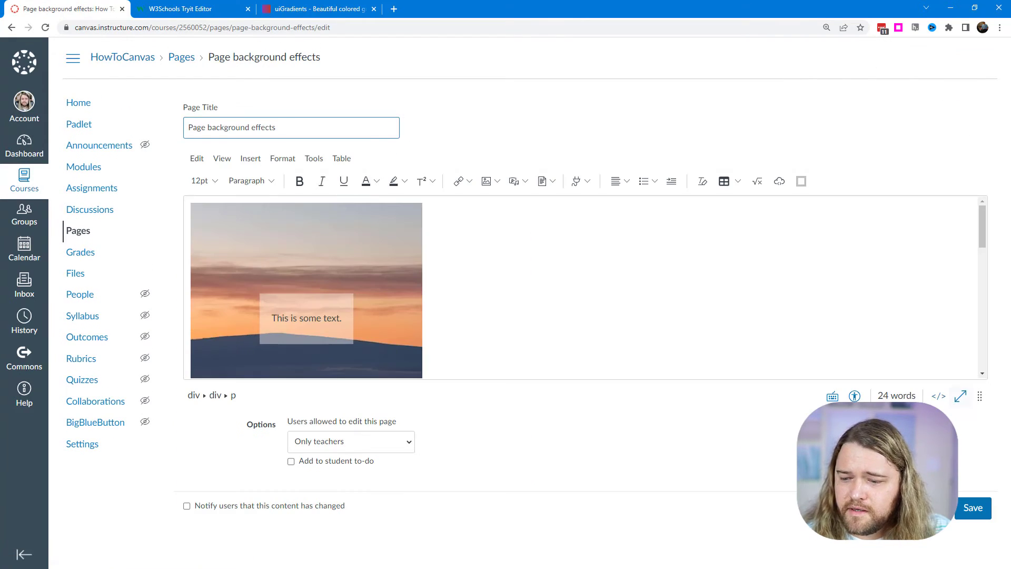
pyautogui.click(939, 395)
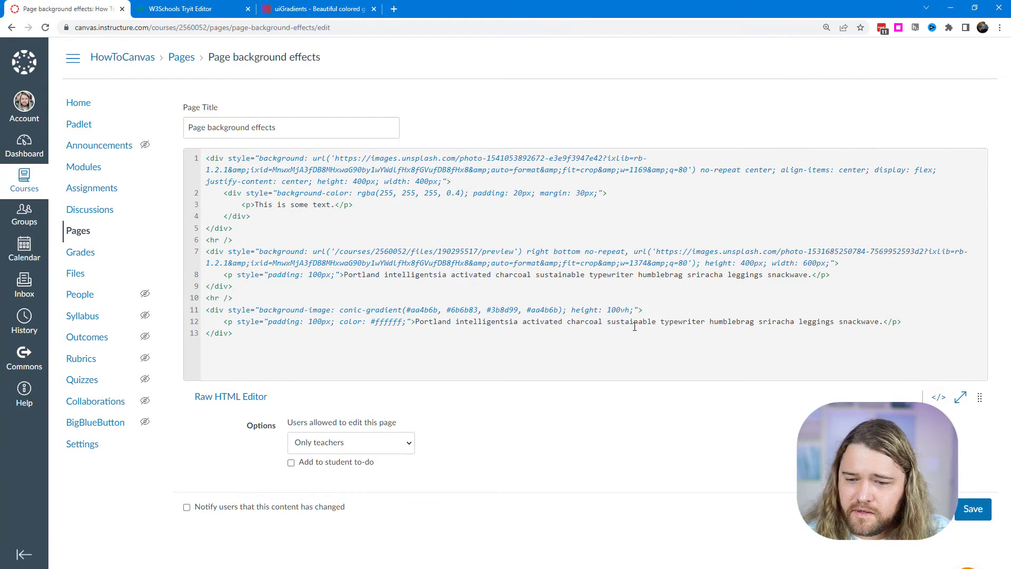
pyautogui.write('5')
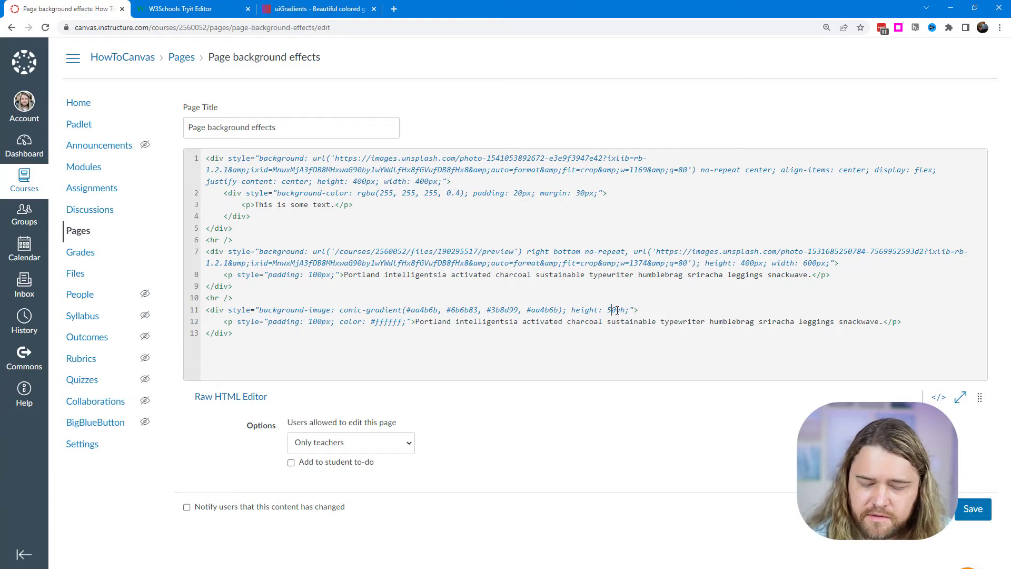
pyautogui.click(973, 509)
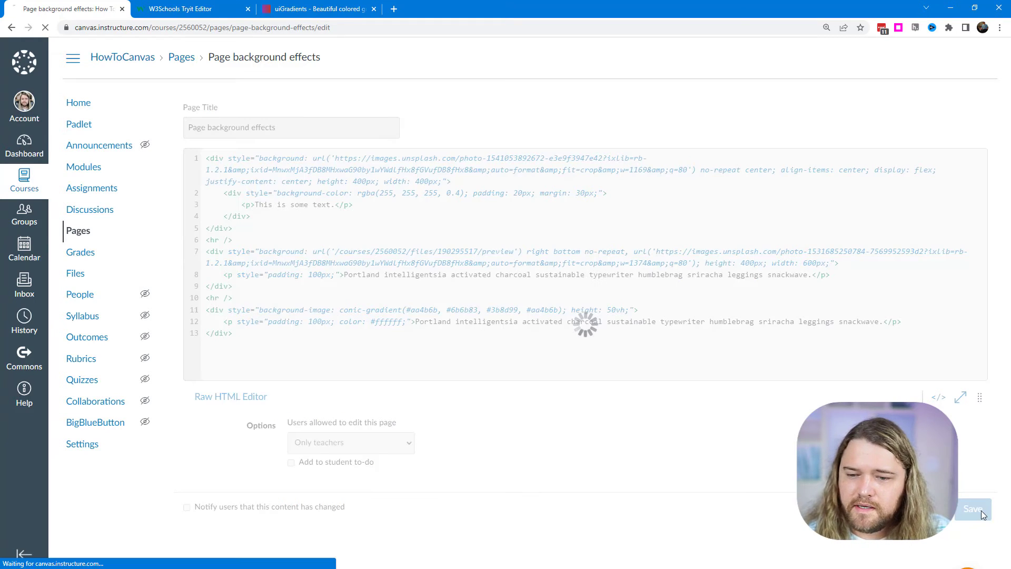
pyautogui.scroll(-8, 772, 327)
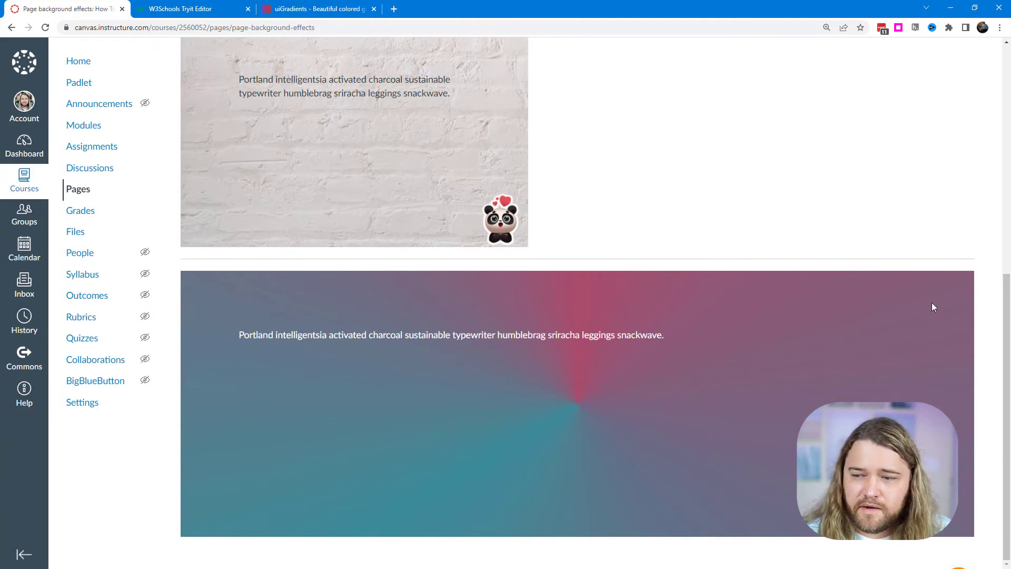
# Step: Collapse the global navigation and hide the course menu so the page content spans more width
pyautogui.scroll(8, 74, 227)
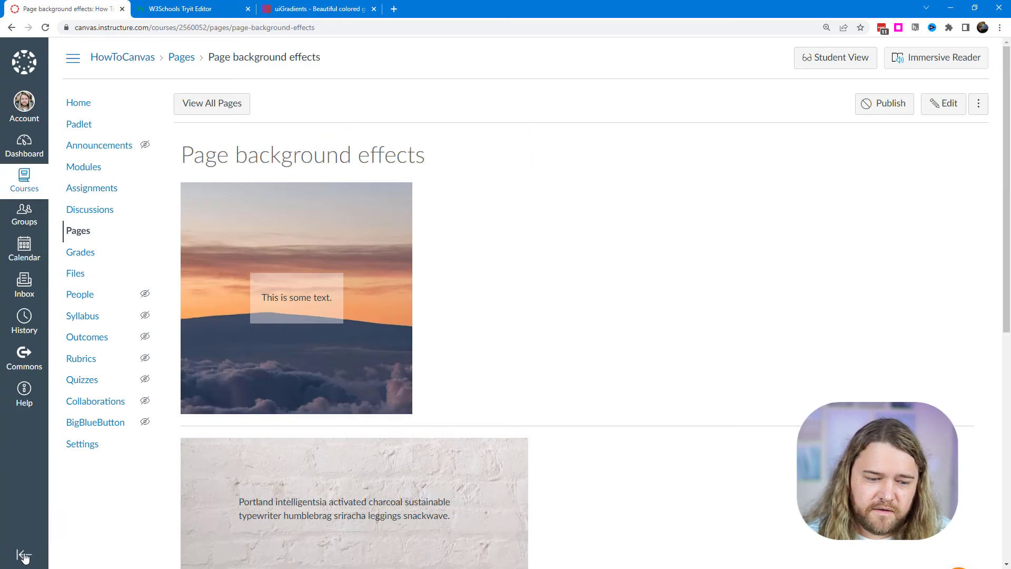
pyautogui.click(23, 555)
pyautogui.click(55, 60)
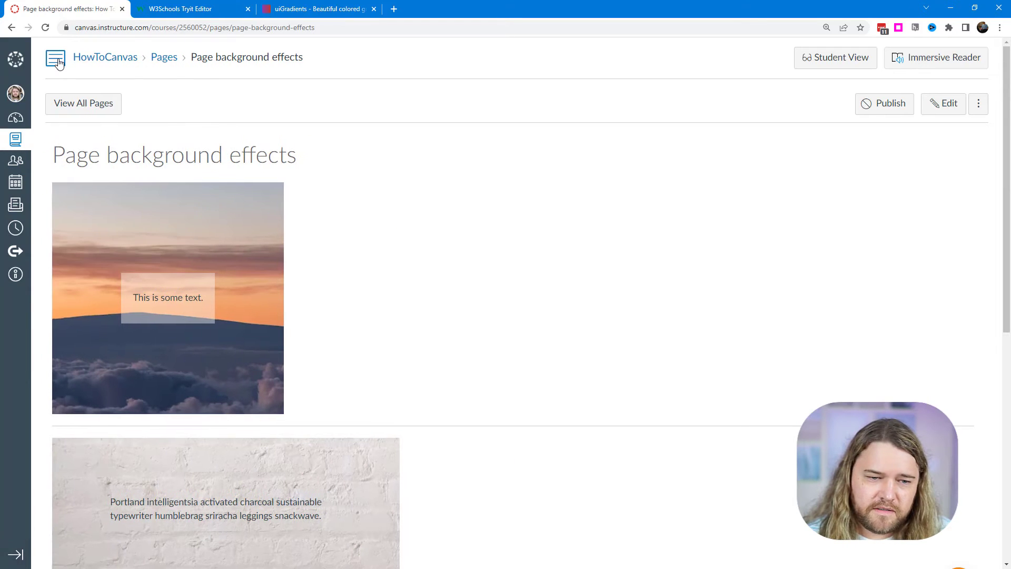
pyautogui.scroll(-8, 532, 330)
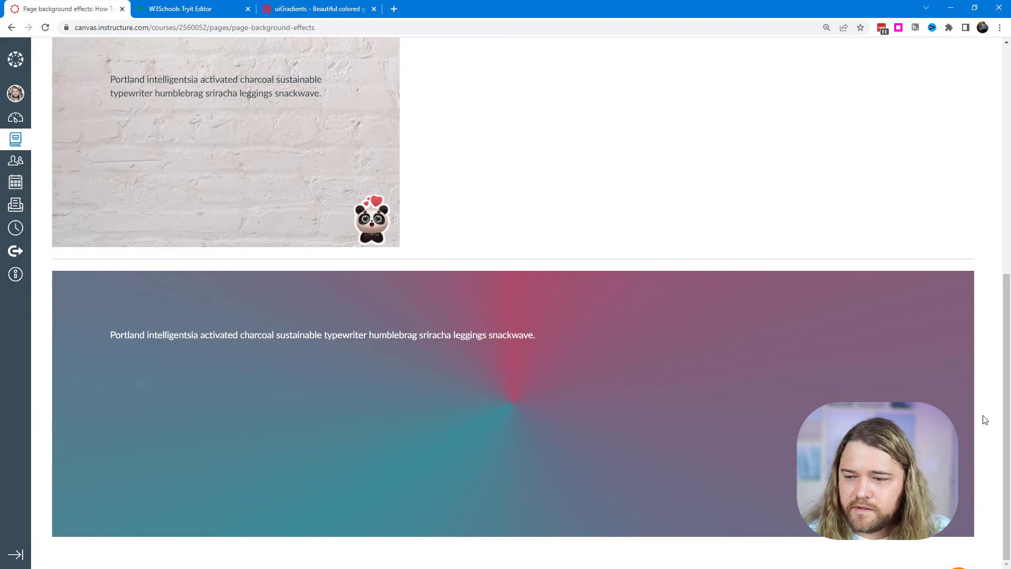
# Step: Shrink the browser window and reduce its height to examine how the half-height gradient div scales, and maximize it again
pyautogui.doubleClick(513, 18)
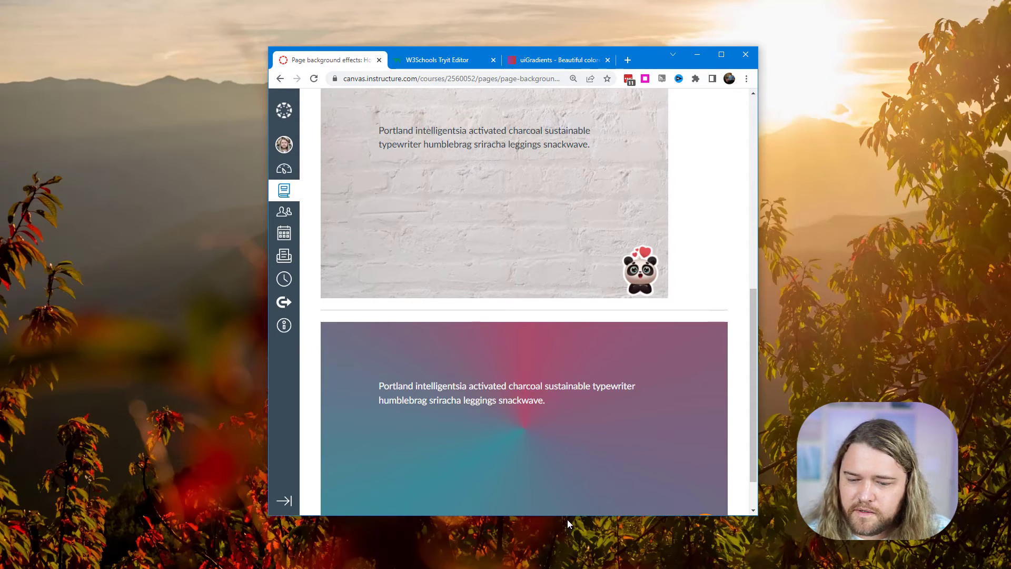
pyautogui.moveTo(567, 517); pyautogui.dragTo(567, 475)
pyautogui.scroll(-2, 649, 371)
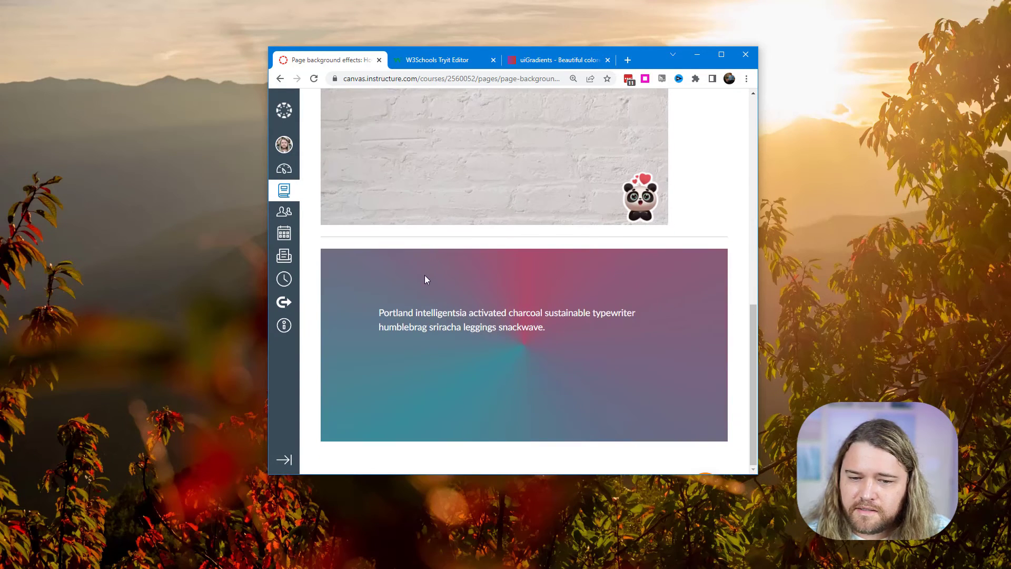
pyautogui.click(721, 54)
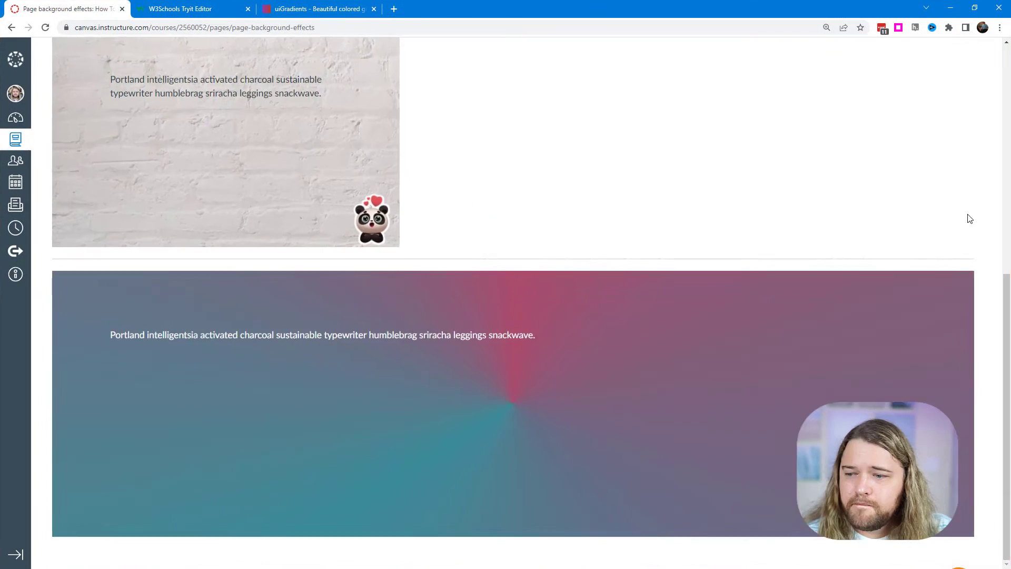
# Step: Reopen the page's HTML and duplicate the conic gradient div at the end, separated by an <hr> tag
pyautogui.scroll(7, 964, 185)
pyautogui.click(941, 104)
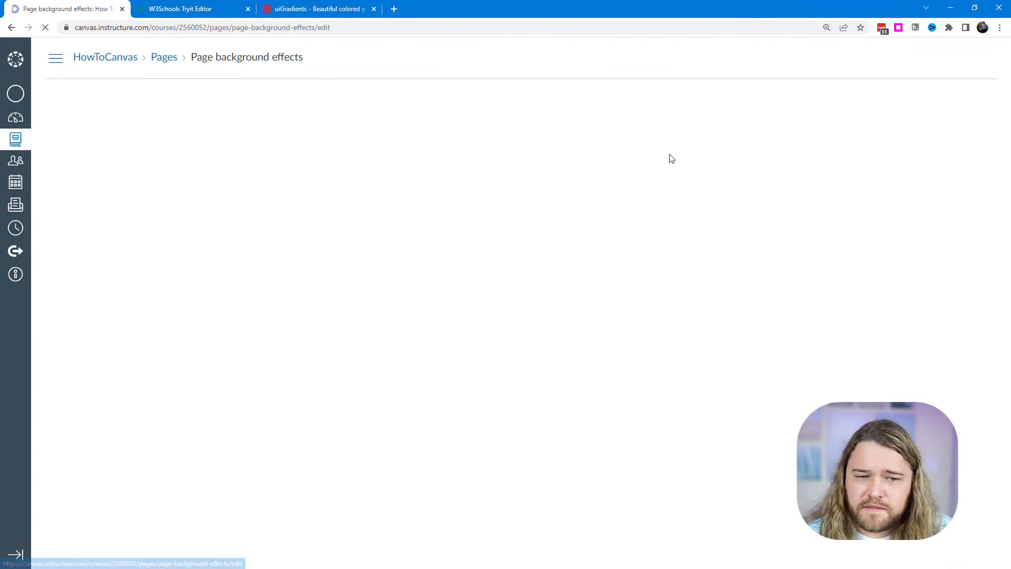
pyautogui.click(938, 397)
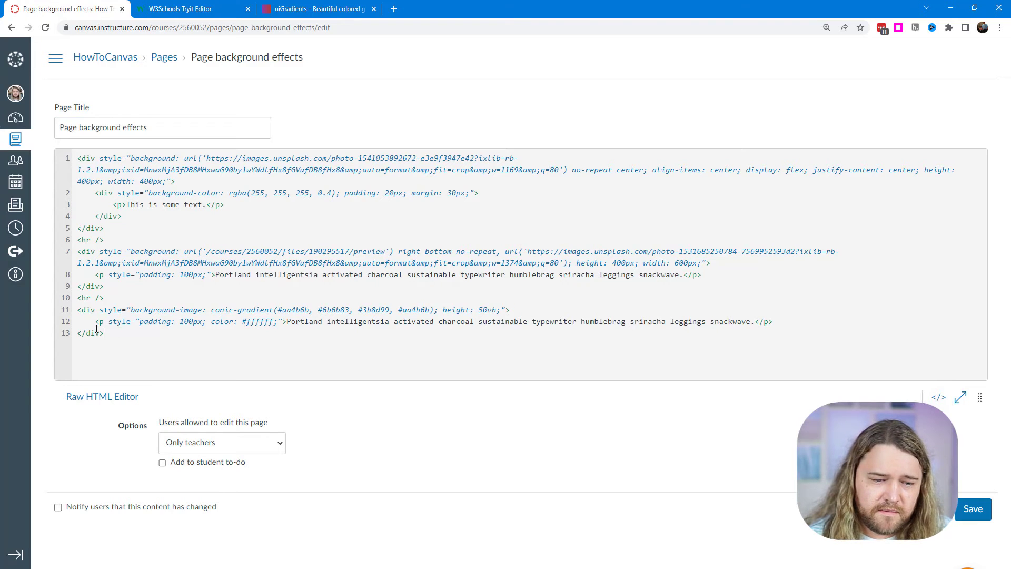
pyautogui.moveTo(97, 330); pyautogui.dragTo(71, 314)
pyautogui.hotkey('ctrl', 'c')
pyautogui.click(123, 337)
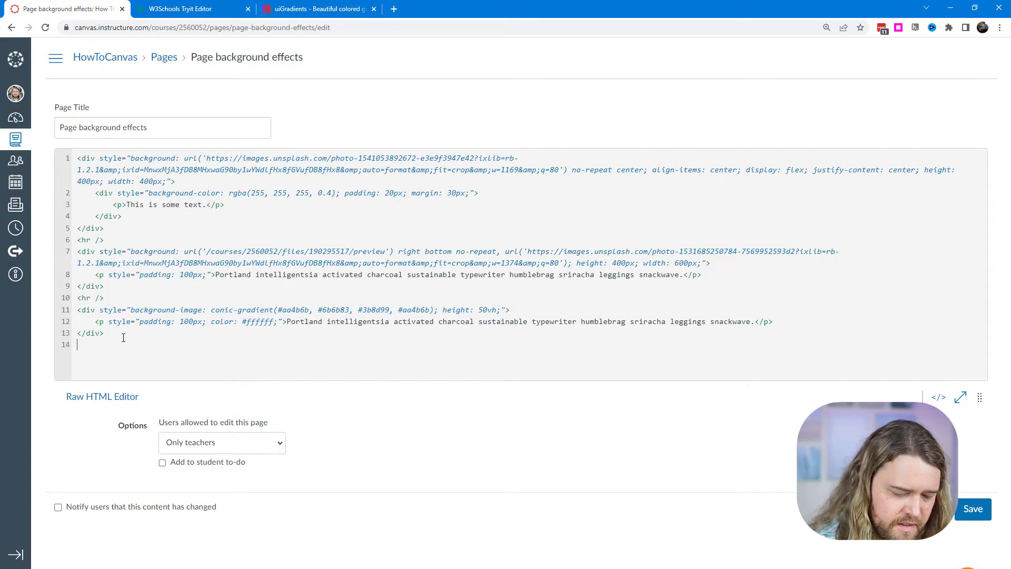
pyautogui.hotkey('ctrl', 'v')
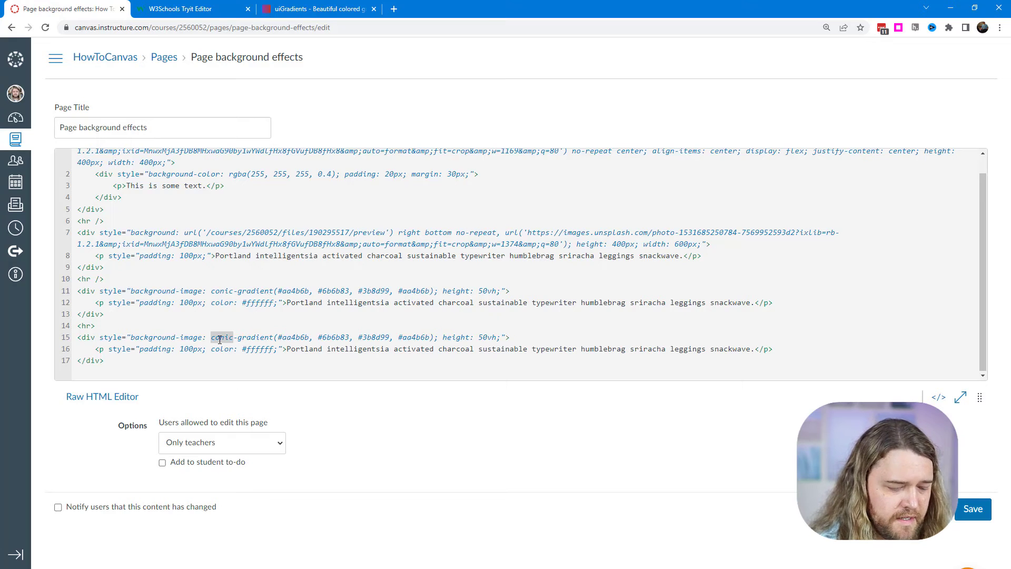
# Step: Change the duplicated div's background to linear-gradient and preview it in the full-screen rich content editor
pyautogui.write('linear')
pyautogui.click(941, 400)
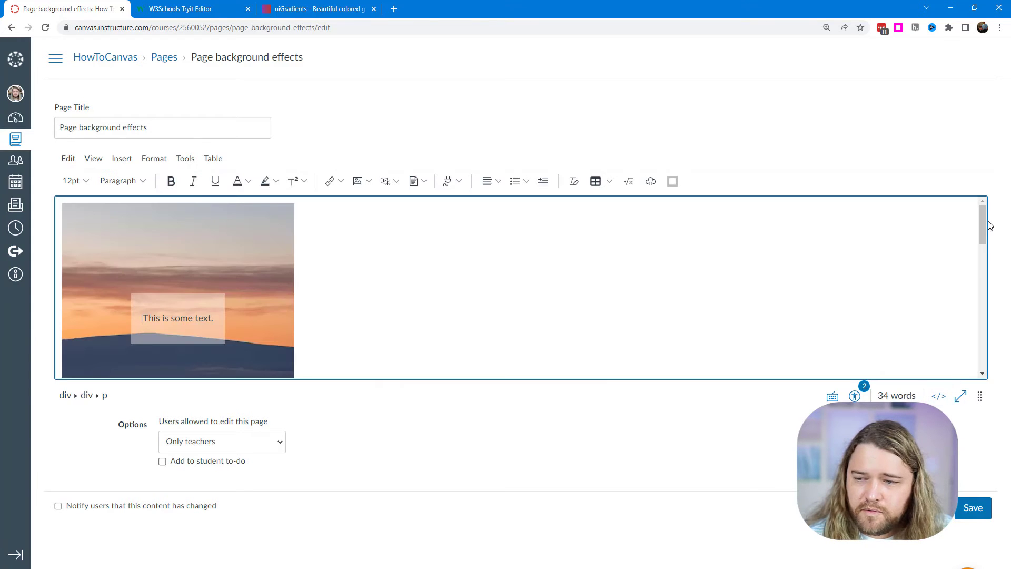
pyautogui.moveTo(983, 227); pyautogui.dragTo(980, 408)
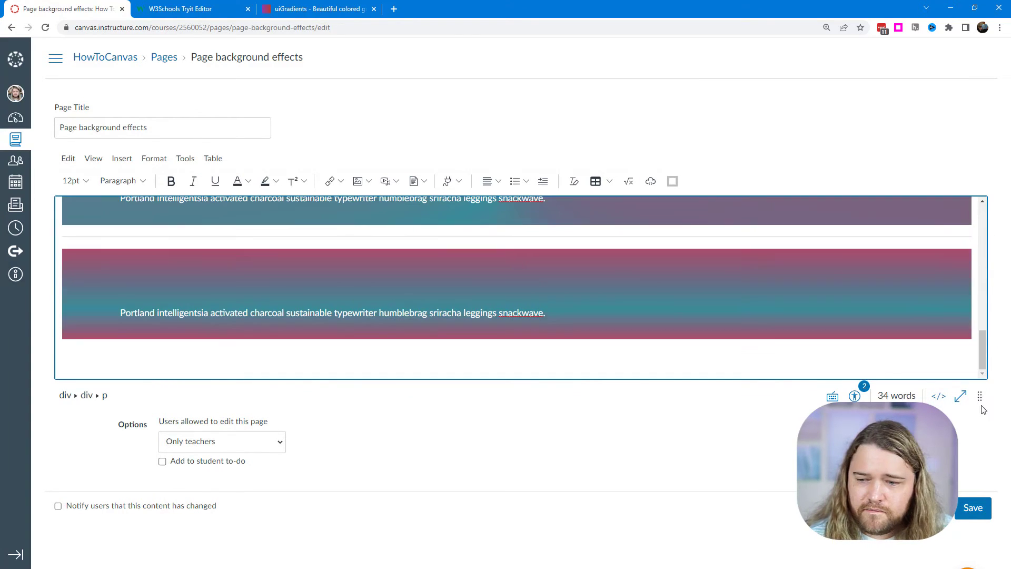
pyautogui.click(961, 396)
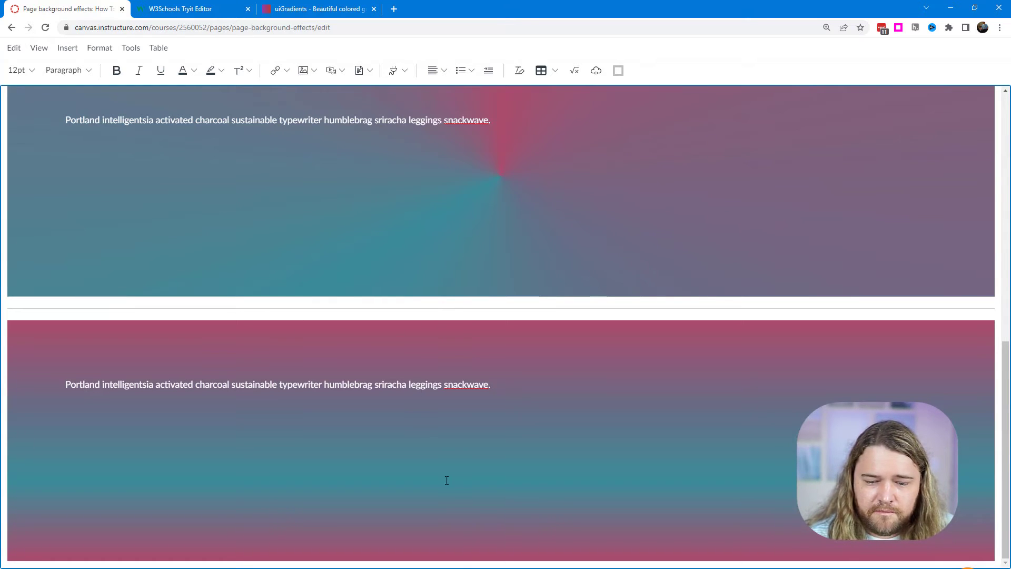
pyautogui.scroll(10, 759, 343)
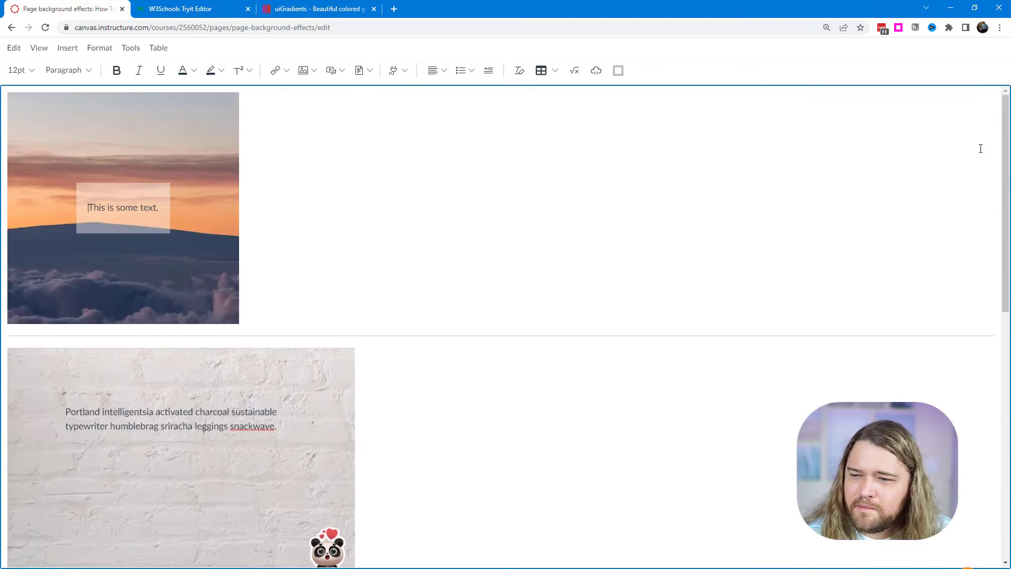
pyautogui.press('Escape')
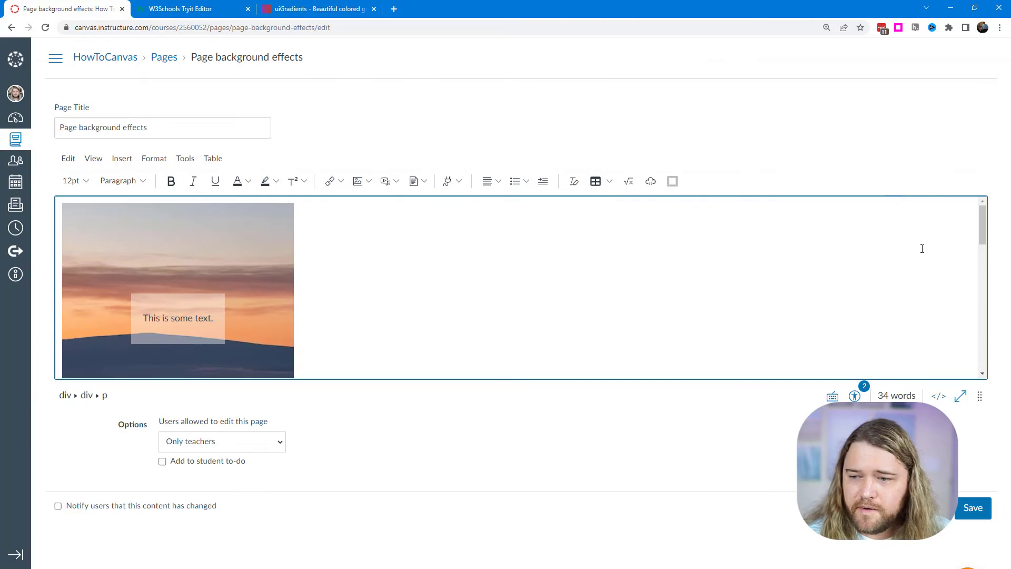
# Step: Remove the repeated last color, #aa4b6b, from the linear-gradient list in the HTML and preview the result full screen
pyautogui.click(939, 398)
pyautogui.scroll(-1, 407, 343)
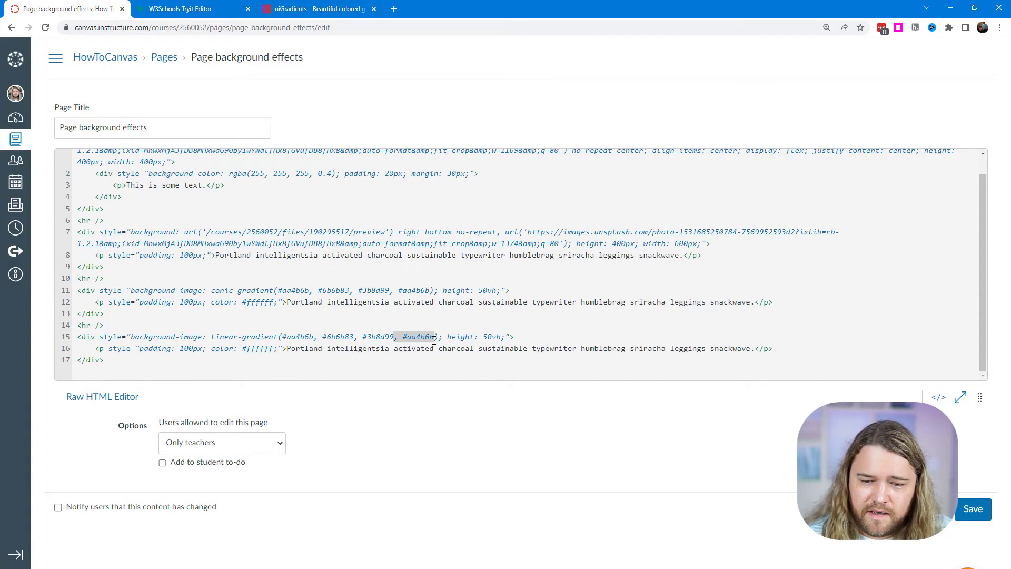
pyautogui.press('Delete')
pyautogui.click(961, 399)
pyautogui.scroll(-15, 977, 554)
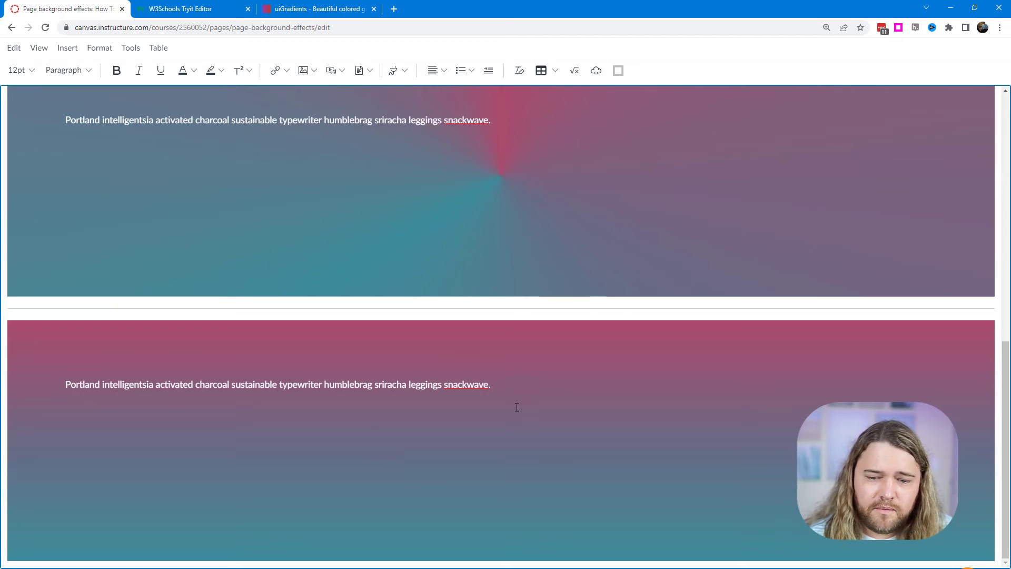
# Step: Compare the linear gradient's direction with the Memariani gradient on uiGradients and exit the full-screen editor
pyautogui.click(310, 8)
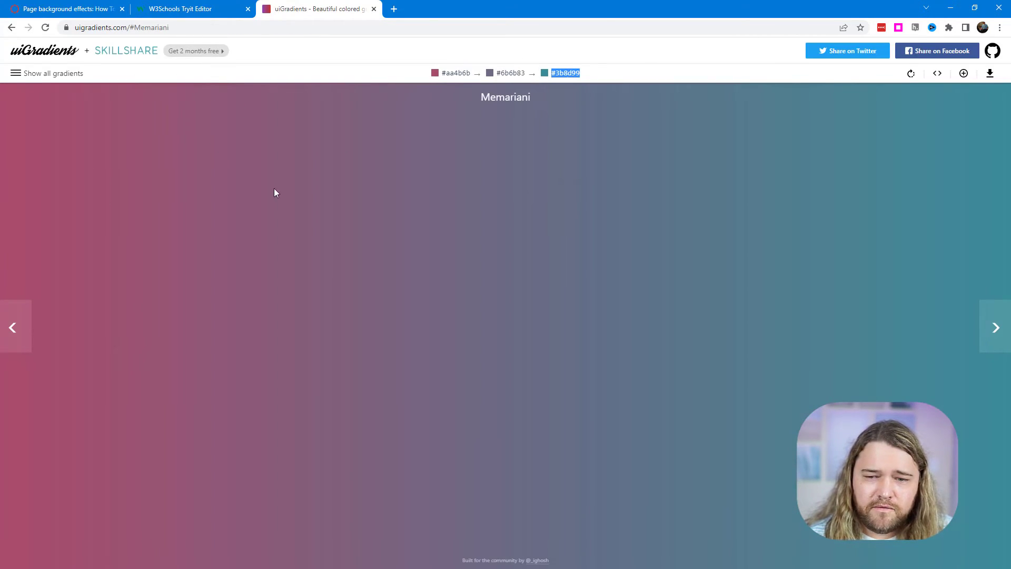
pyautogui.click(63, 9)
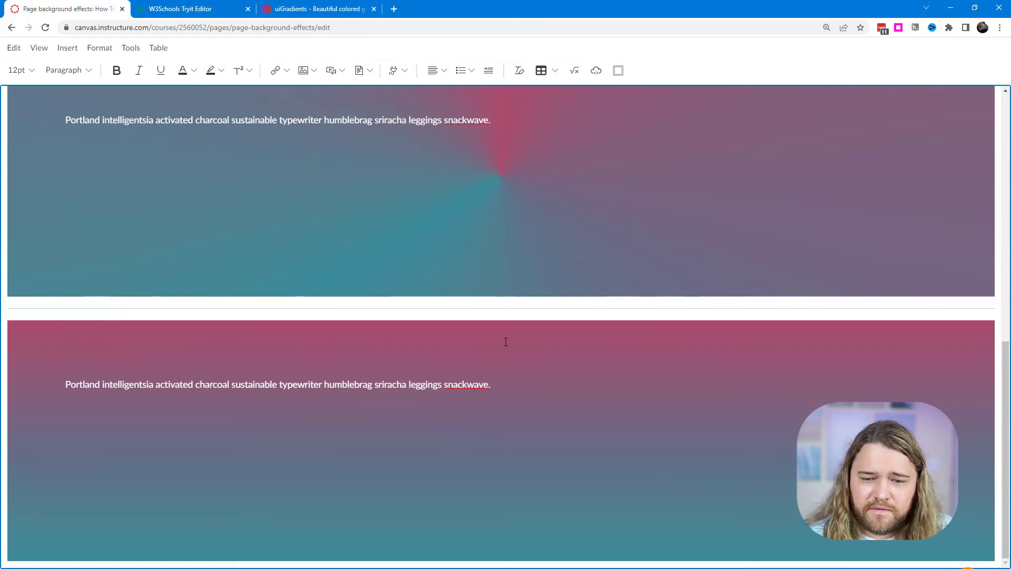
pyautogui.scroll(15, 909, 202)
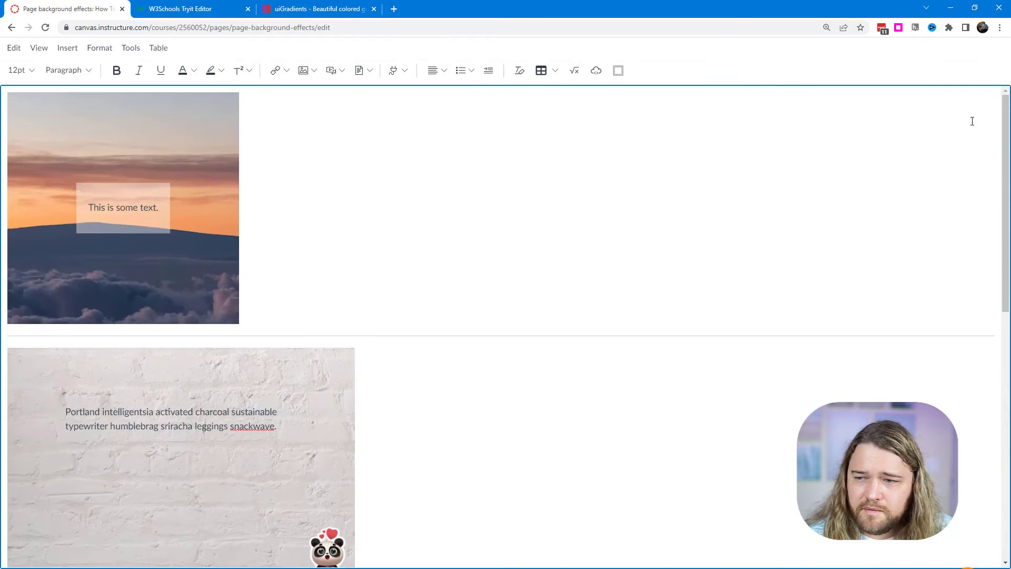
pyautogui.press('Escape')
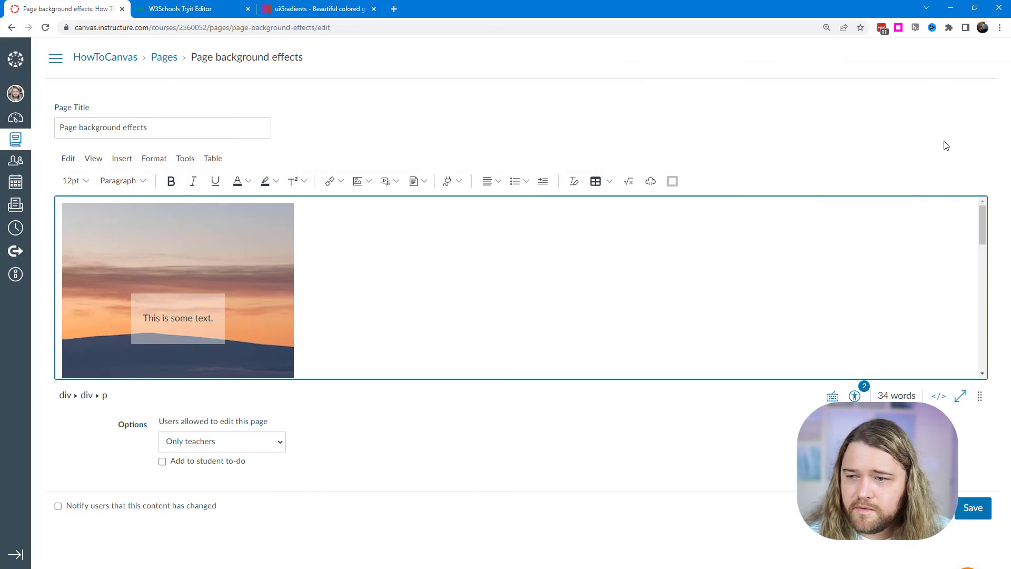
# Step: In the HTML, add the direction "to right," before the linear-gradient colors and set that div's height to 100vh
pyautogui.click(939, 398)
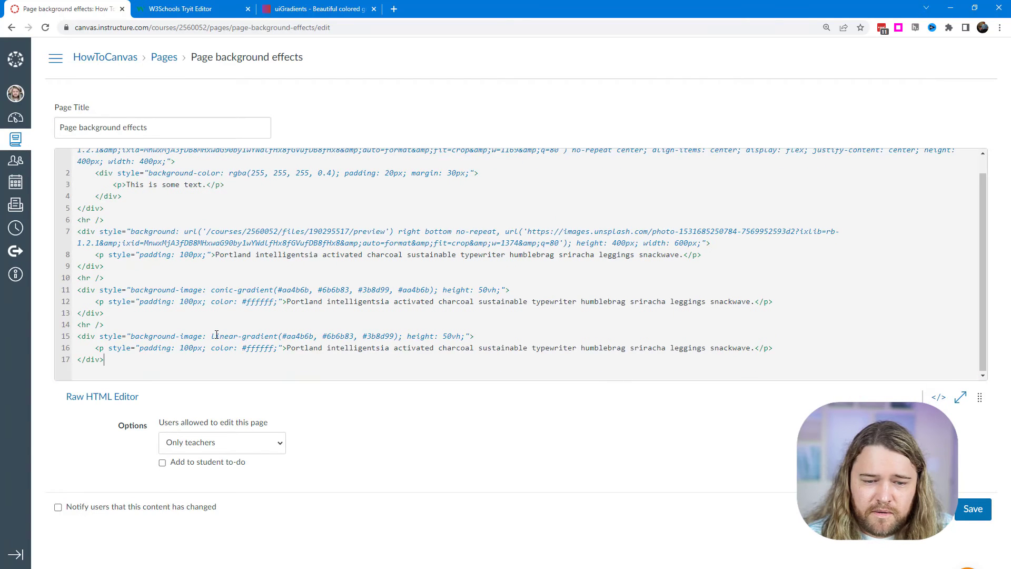
pyautogui.click(283, 335)
pyautogui.write('to right,')
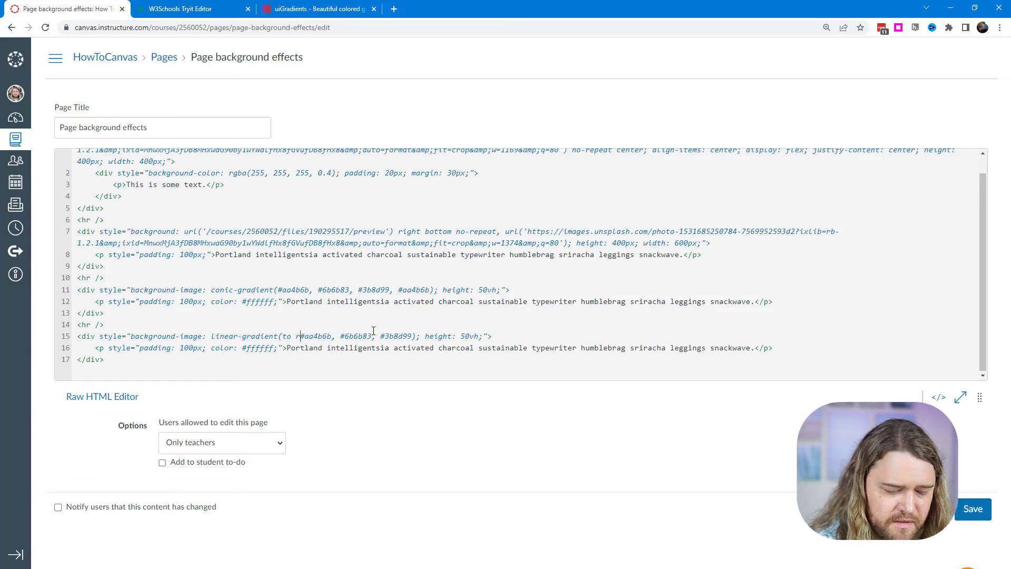
pyautogui.doubleClick(447, 336)
pyautogui.write('100')
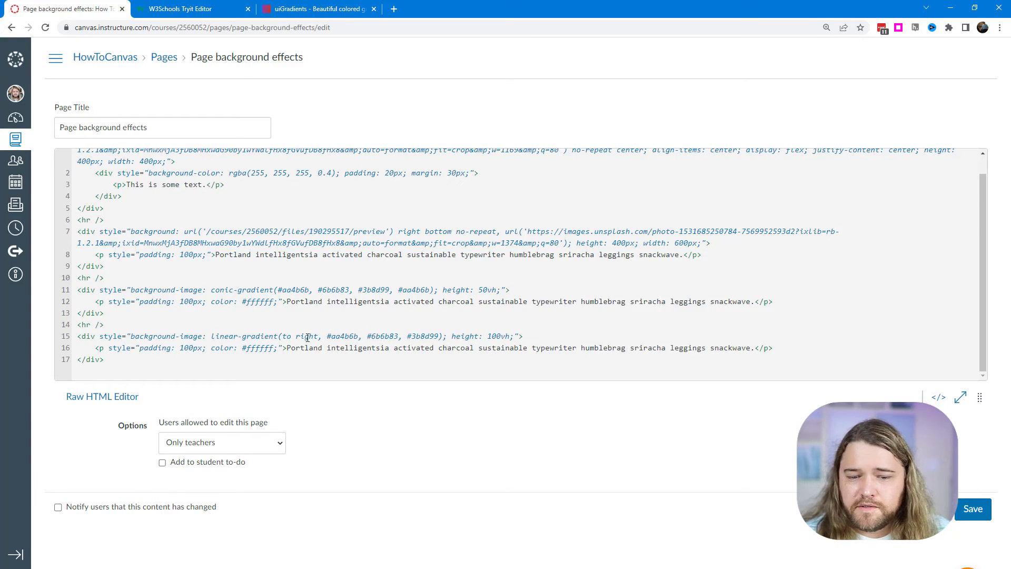
pyautogui.moveTo(282, 336); pyautogui.dragTo(325, 335)
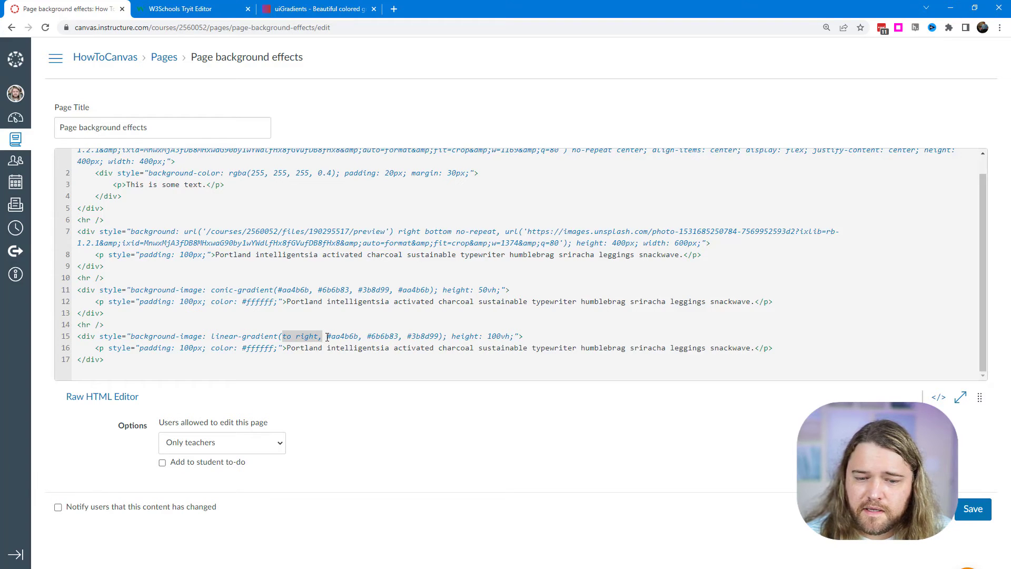
# Step: Save the page and review the linear gradient running to the right on the saved page
pyautogui.click(327, 336)
pyautogui.moveTo(327, 336); pyautogui.dragTo(438, 336)
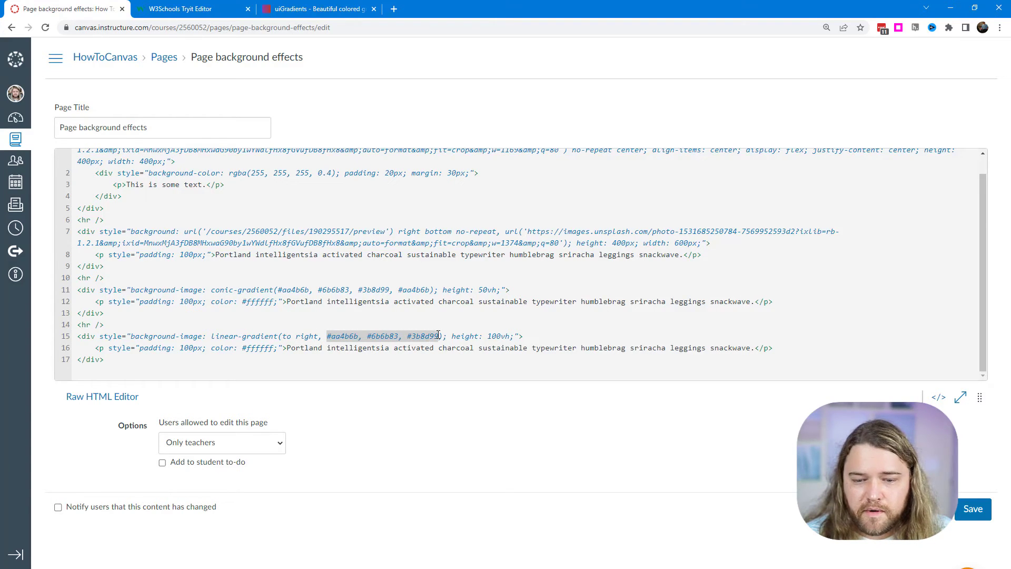
pyautogui.click(969, 511)
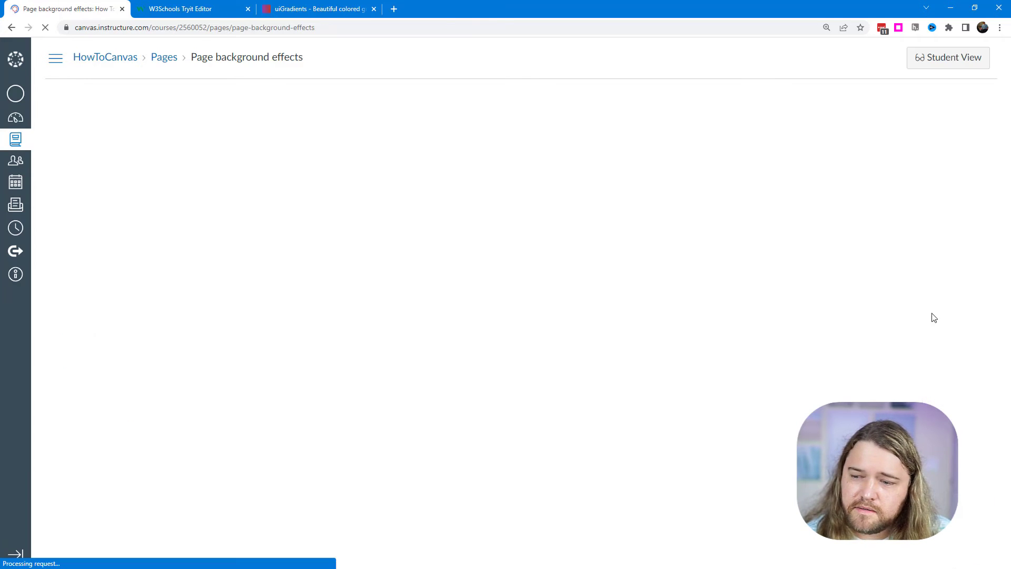
pyautogui.scroll(-3, 1007, 232)
pyautogui.scroll(-15, 1007, 232)
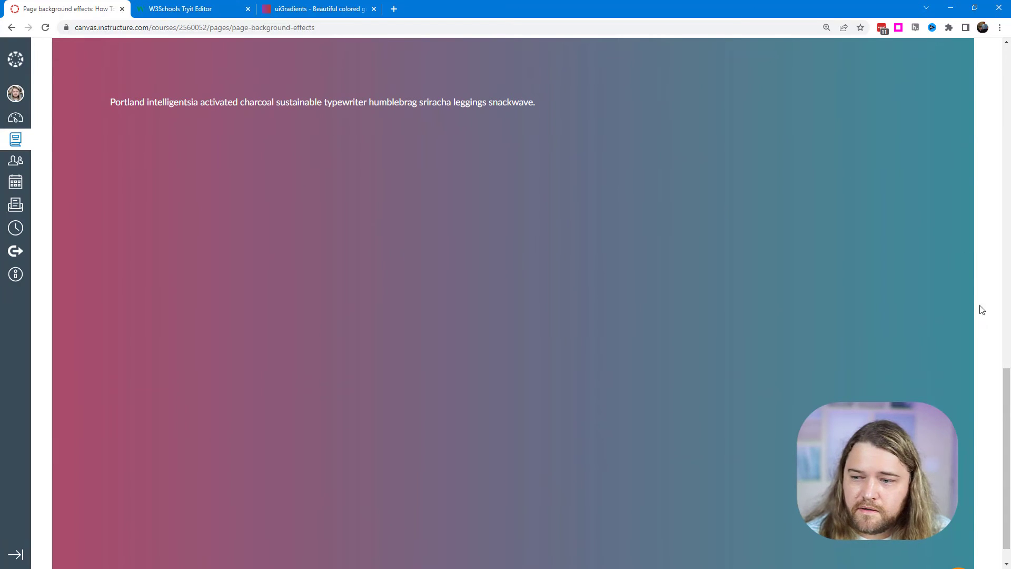
pyautogui.moveTo(1007, 386); pyautogui.dragTo(966, 81)
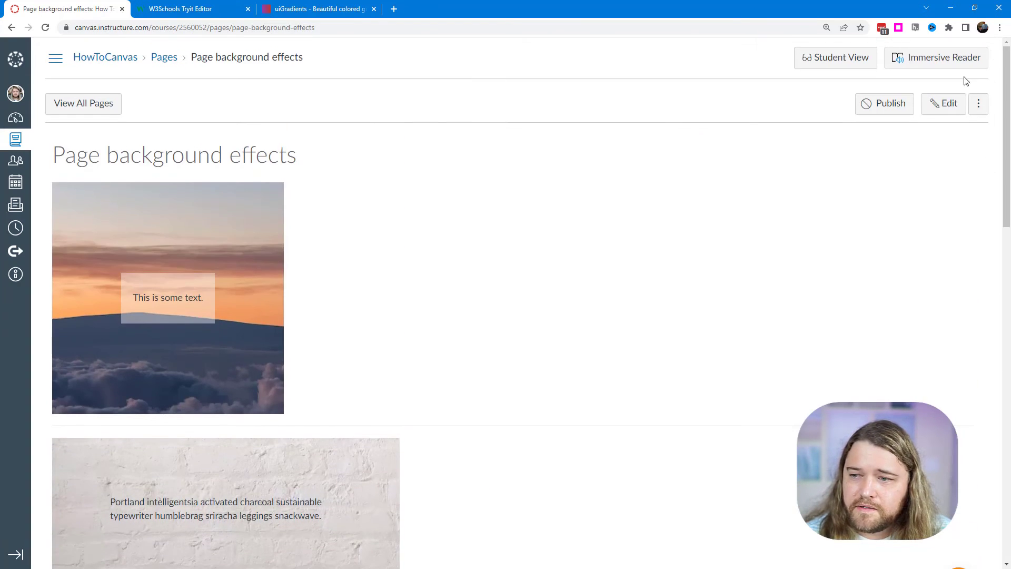
# Step: Reopen the page's HTML, change the linear-gradient direction to "to left", save, and view the gradient on the page
pyautogui.click(948, 103)
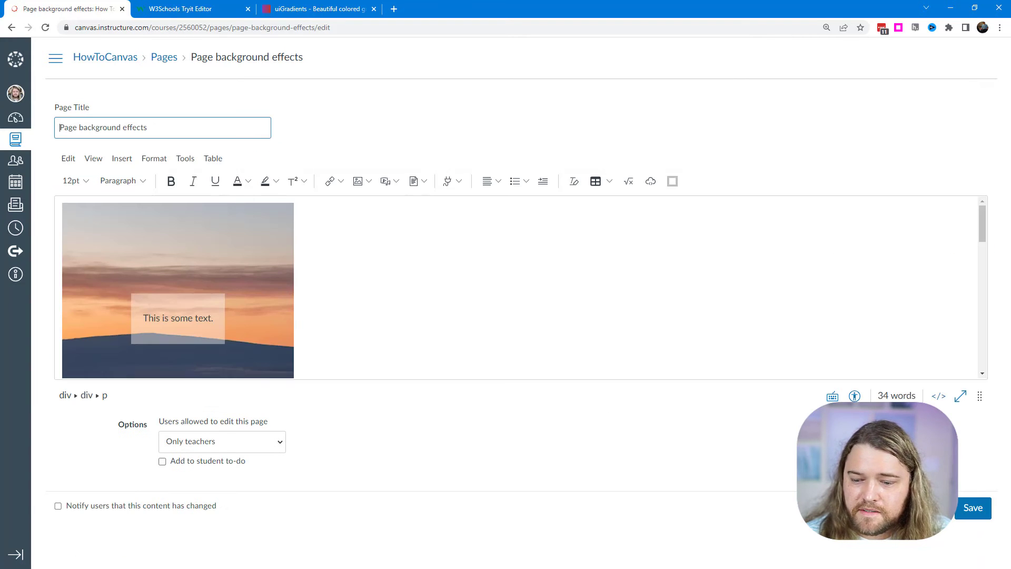
pyautogui.click(938, 396)
pyautogui.scroll(-1, 300, 334)
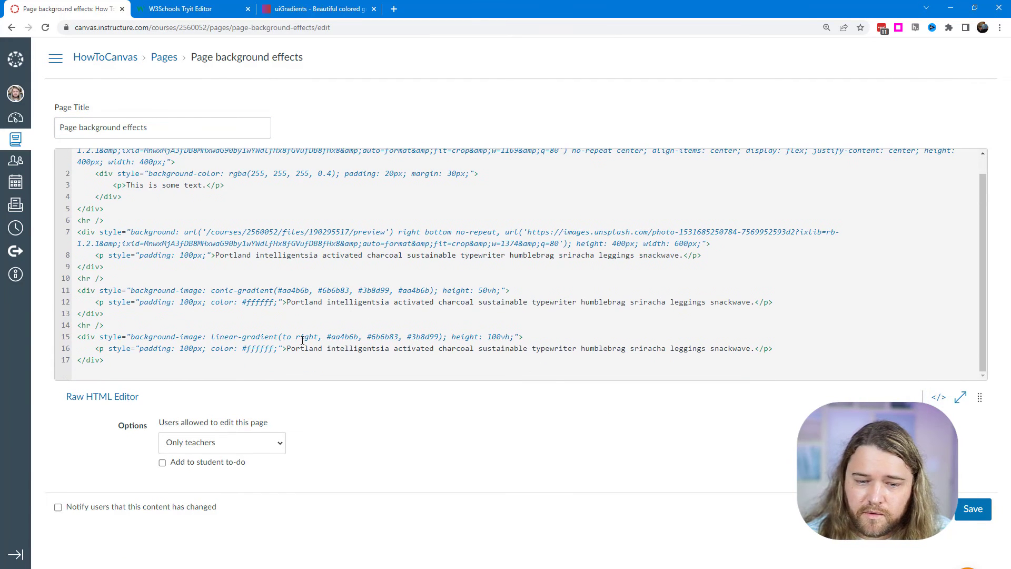
pyautogui.doubleClick(304, 338)
pyautogui.write('left')
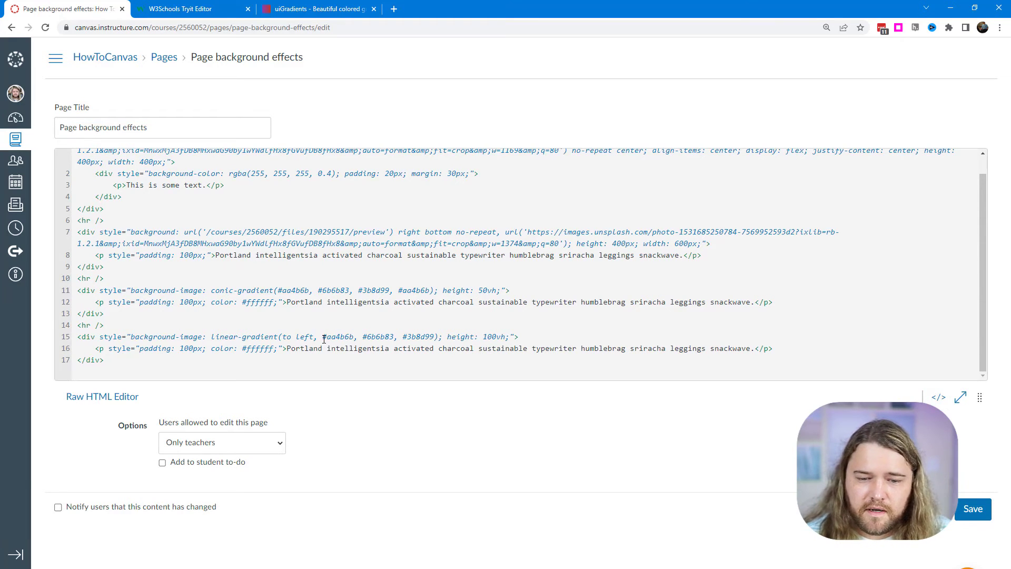
pyautogui.moveTo(323, 337); pyautogui.dragTo(398, 336)
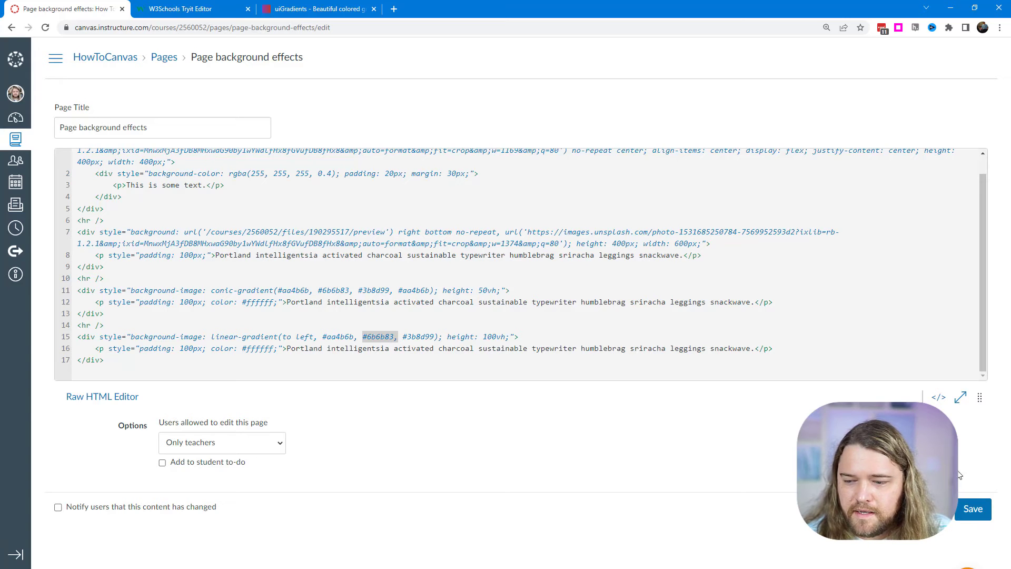
pyautogui.click(971, 506)
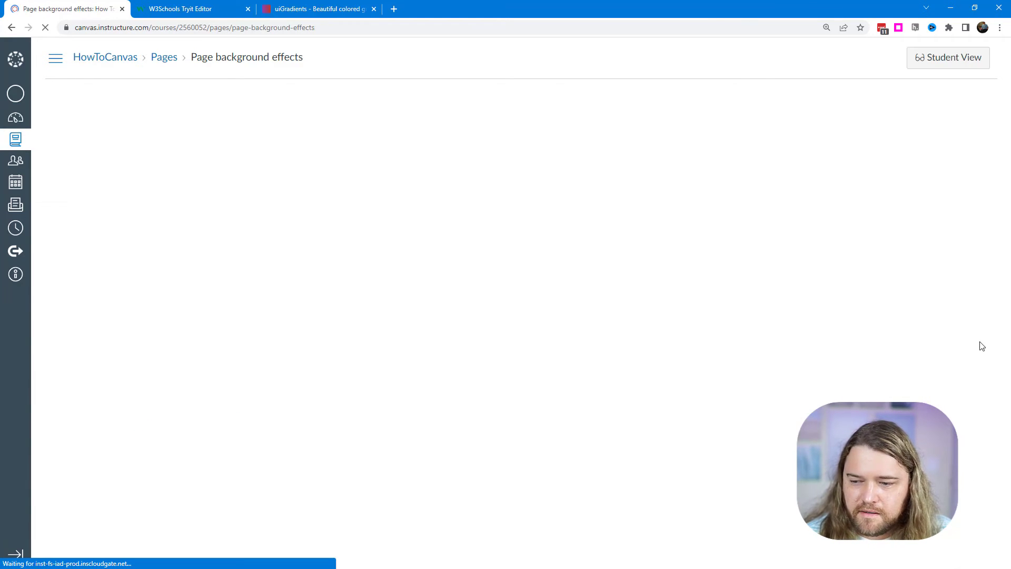
pyautogui.scroll(-15, 993, 140)
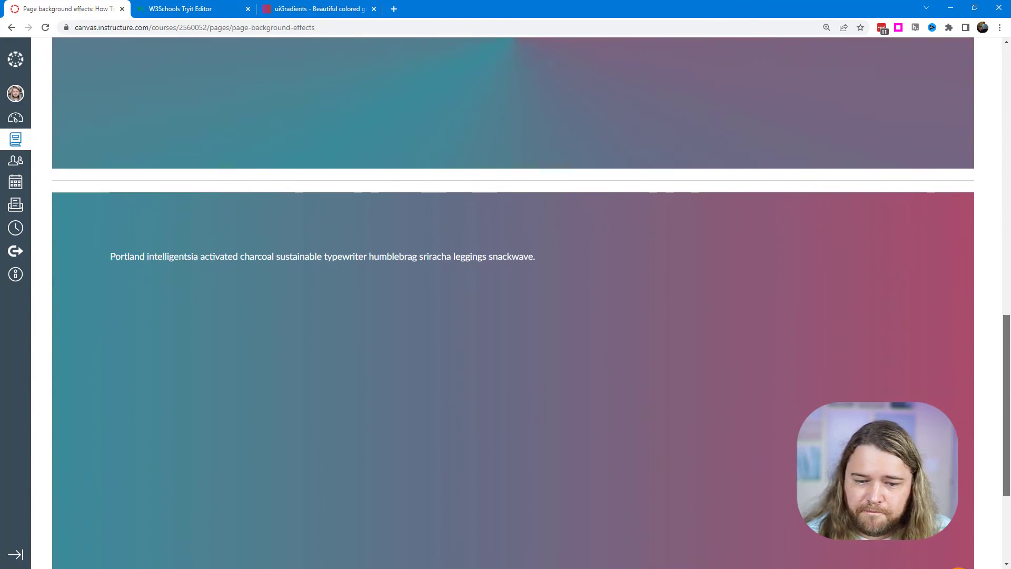
pyautogui.scroll(-2, 975, 345)
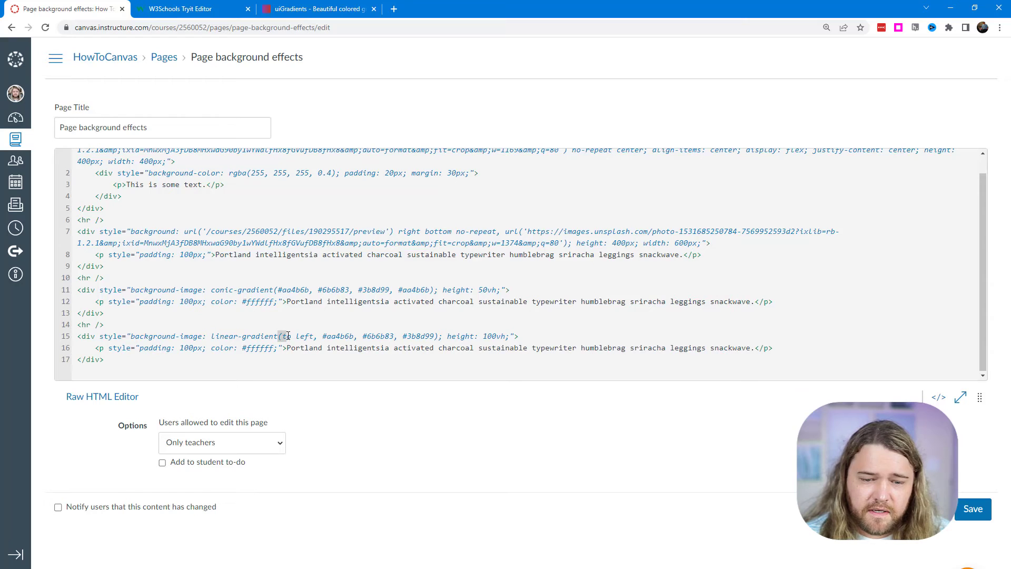
# Step: In the page's HTML, replace the linear-gradient direction "to left" with "45degrees"
pyautogui.click(284, 336)
pyautogui.moveTo(285, 336); pyautogui.dragTo(308, 337)
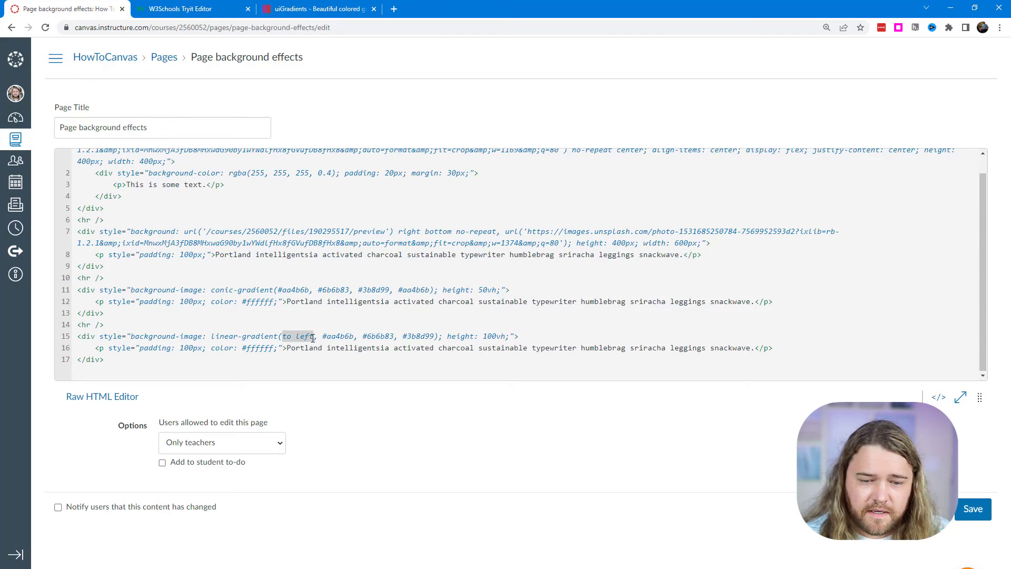
pyautogui.write('4')
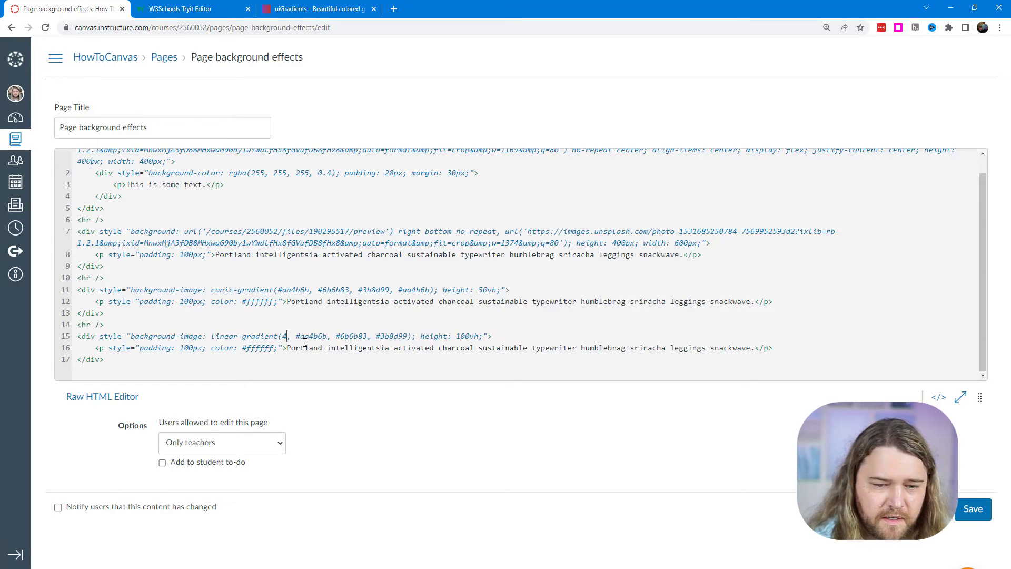
pyautogui.write('5deg')
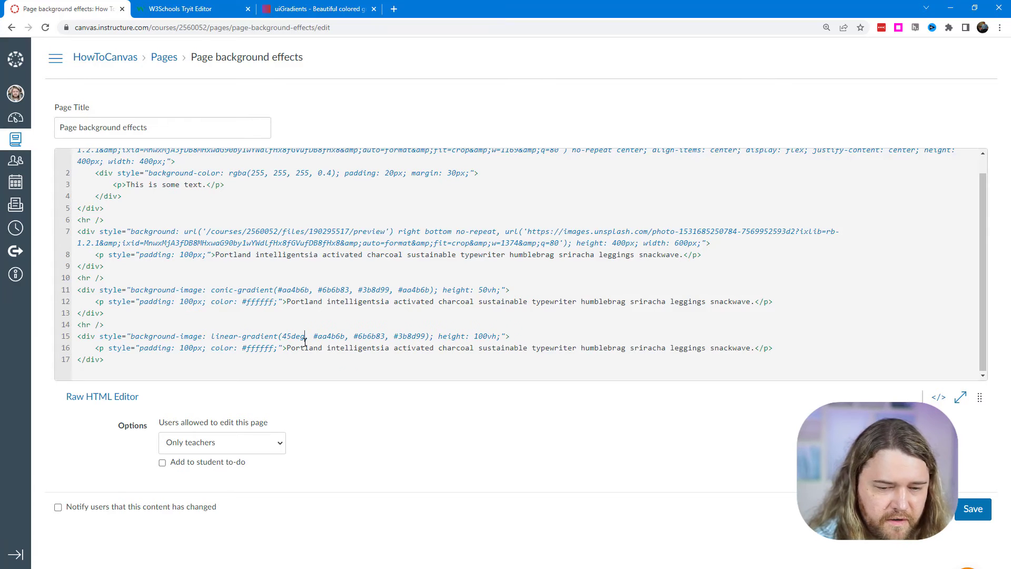
pyautogui.write('rees')
# Step: Duplicate the linear-gradient div directly below itself and set the copy's direction to "to top right"
pyautogui.moveTo(104, 359); pyautogui.dragTo(71, 336)
pyautogui.hotkey('ctrl', 'c')
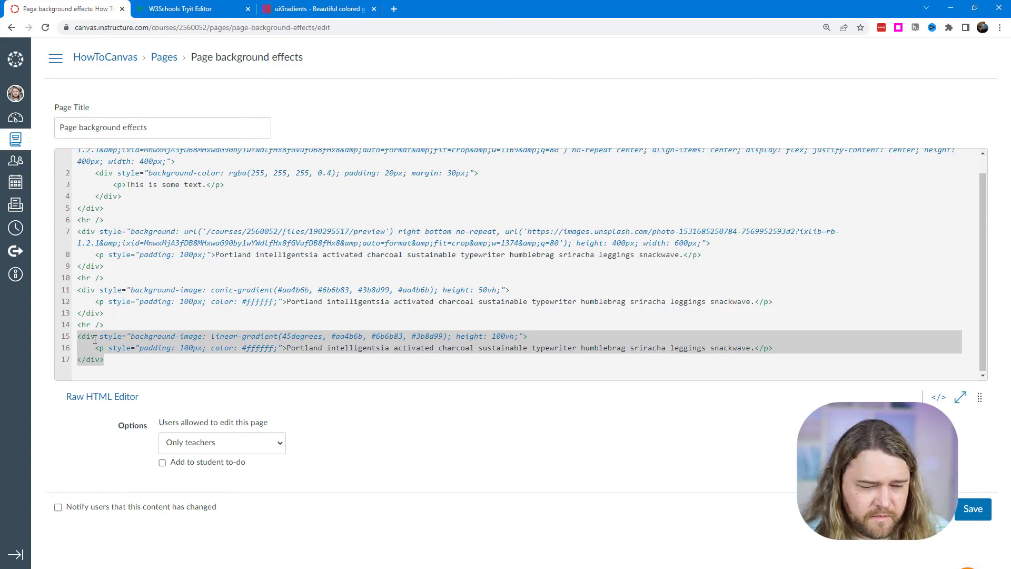
pyautogui.click(137, 362)
pyautogui.press('Return')
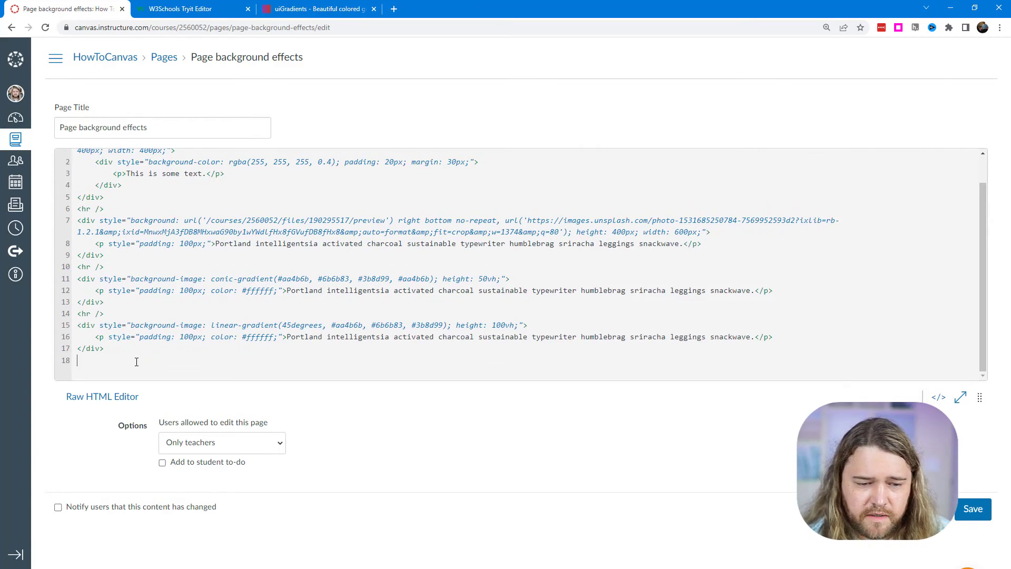
pyautogui.hotkey('ctrl', 'v')
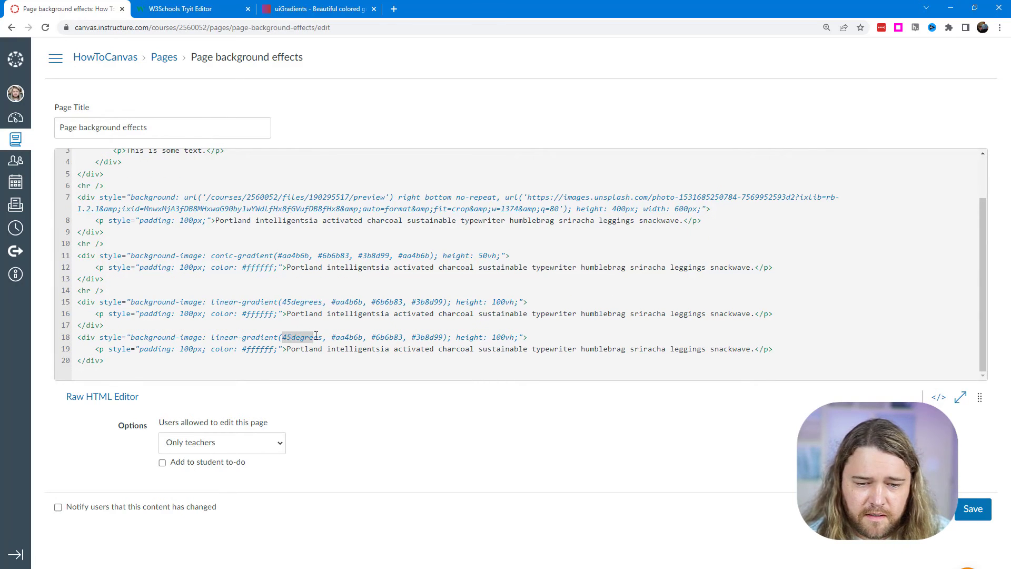
pyautogui.doubleClick(287, 337)
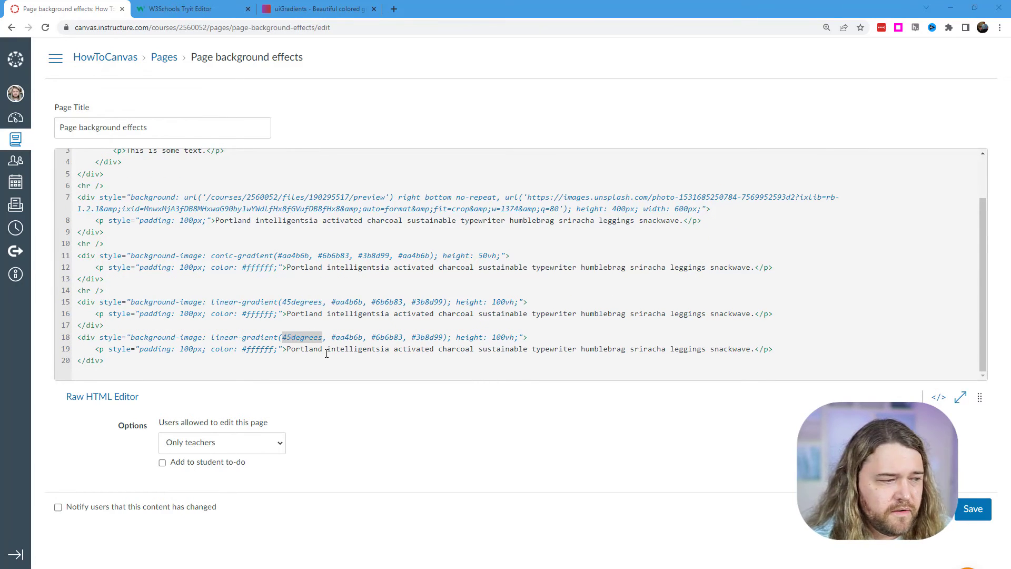
pyautogui.write('to top rig')
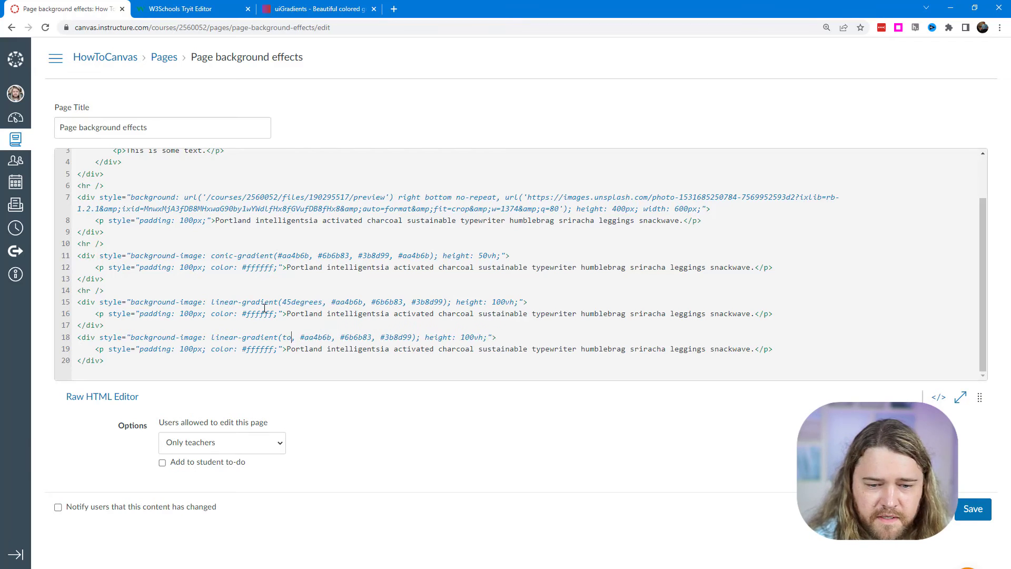
pyautogui.write('ht')
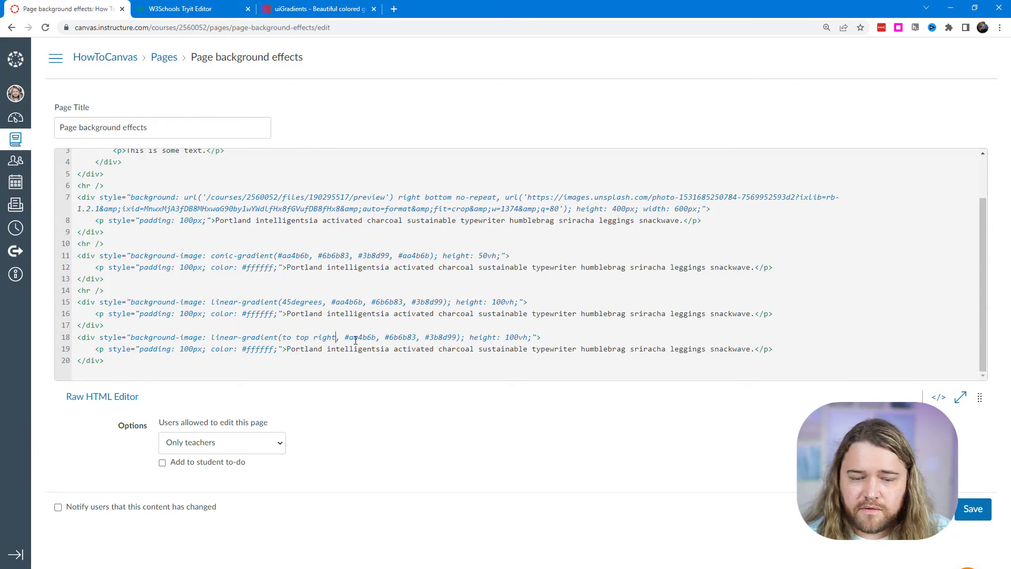
# Step: Correct the angle in the first linear-gradient div to 45deg
pyautogui.click(304, 303)
pyautogui.press('Delete')
pyautogui.press('Delete')
pyautogui.press('Delete')
pyautogui.press('Delete')
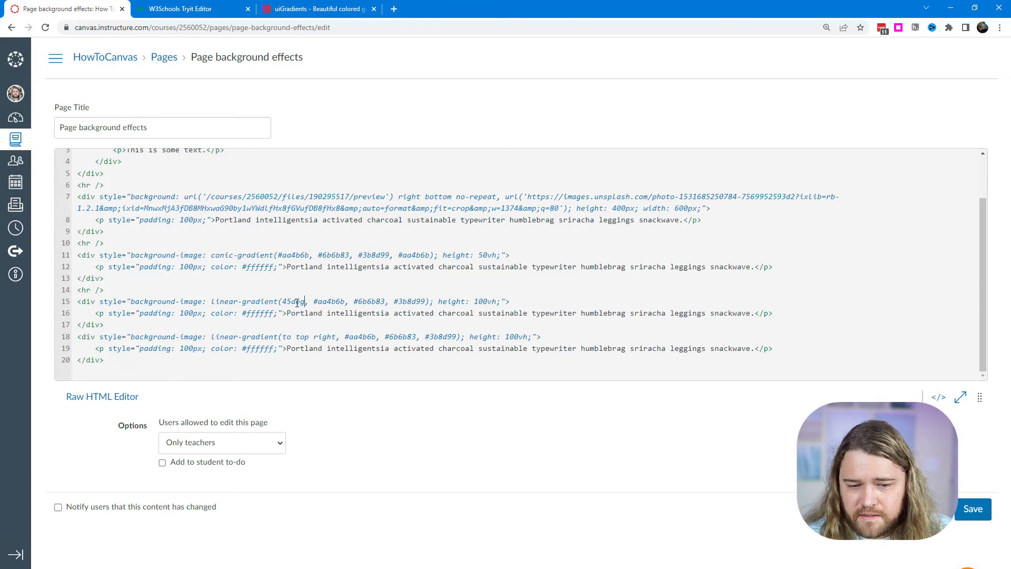
# Step: Save the page and compare the 45deg gradient with the "to top right" gradient below it
pyautogui.click(973, 513)
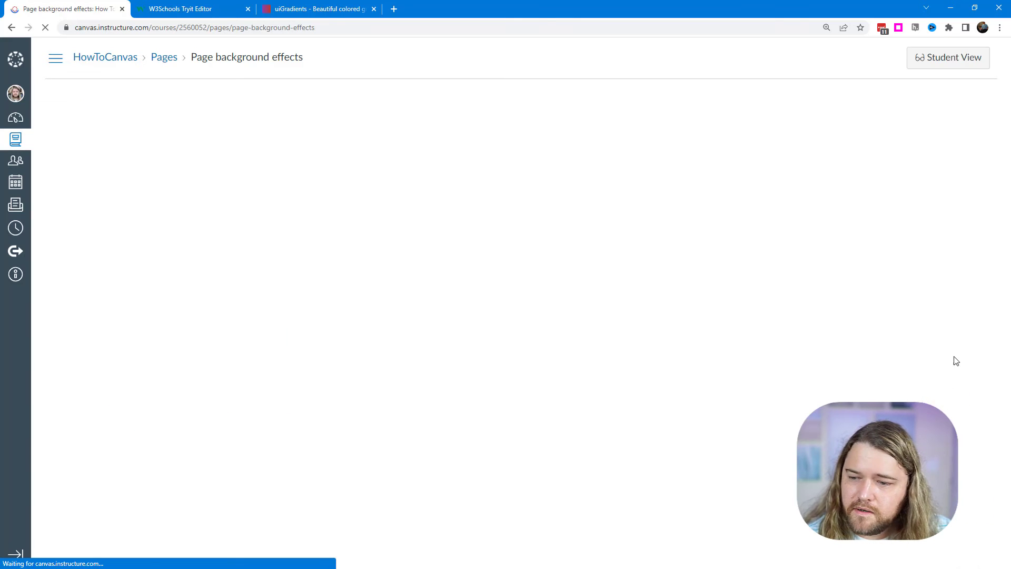
pyautogui.scroll(-10, 993, 147)
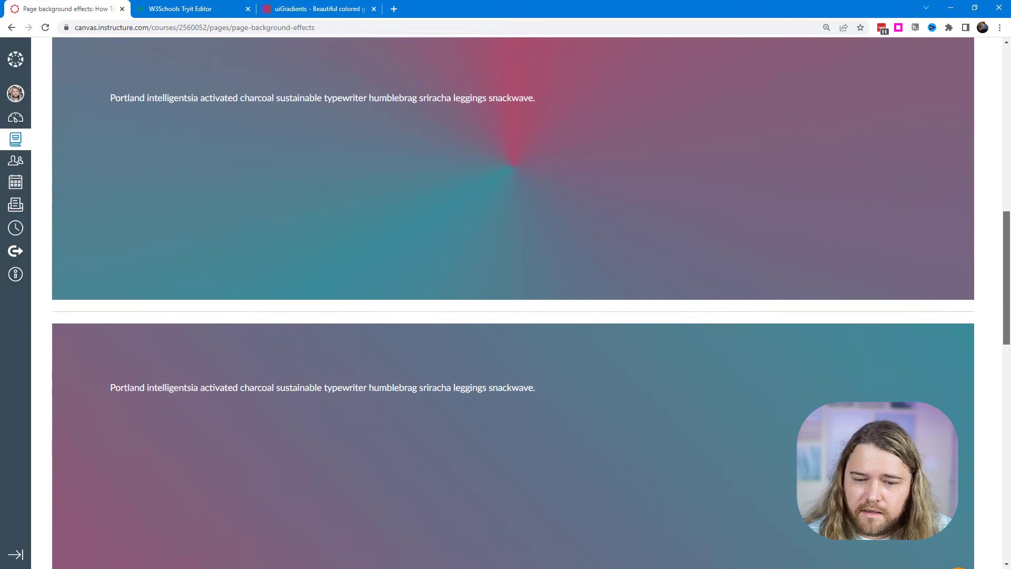
pyautogui.scroll(-6, 295, 465)
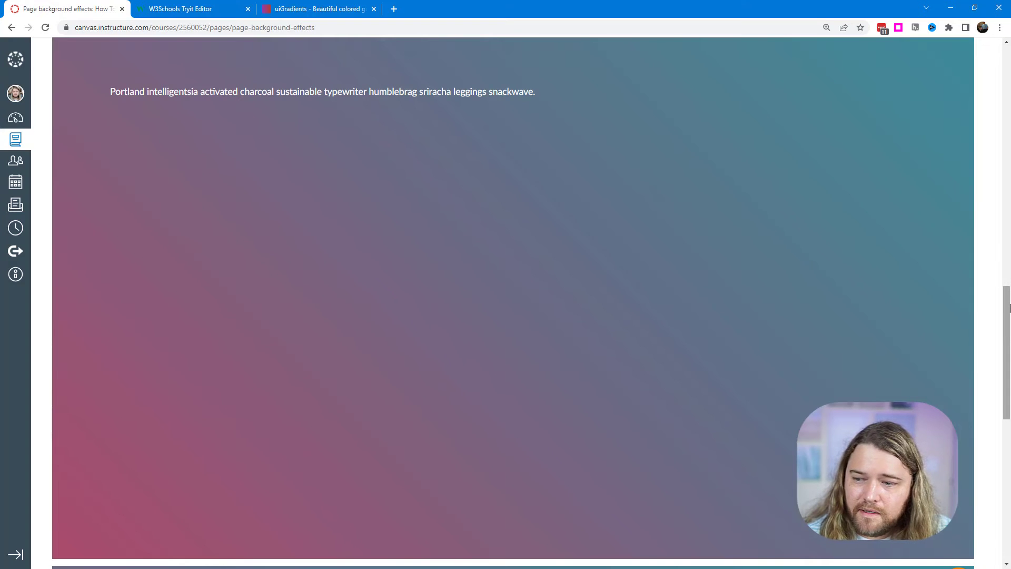
pyautogui.click(1006, 429)
pyautogui.moveTo(1006, 429); pyautogui.dragTo(977, 80)
# Step: Reopen the page's HTML and give both linear-gradient divs a width of 400px and a height of 200px
pyautogui.click(945, 104)
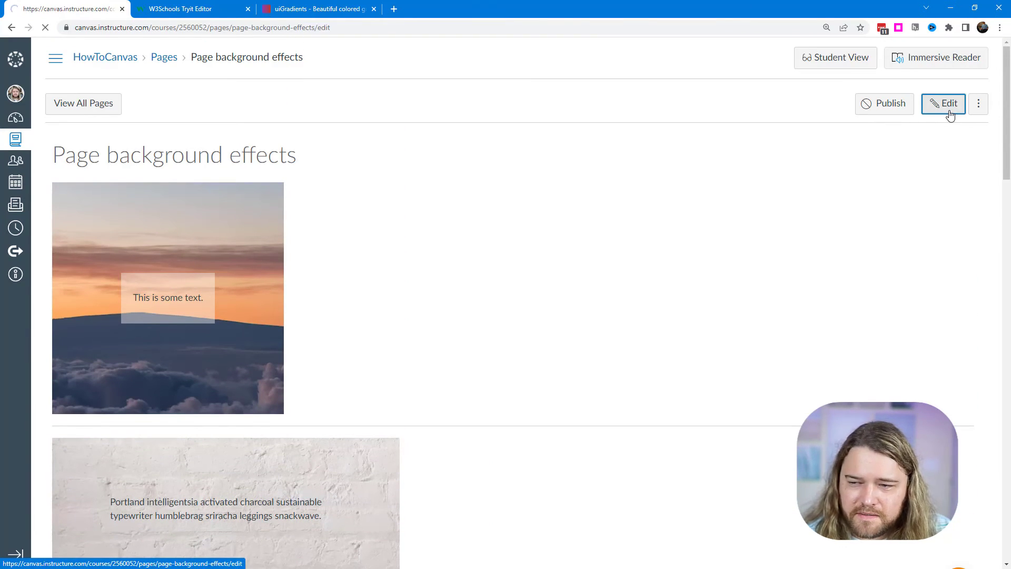
pyautogui.click(938, 395)
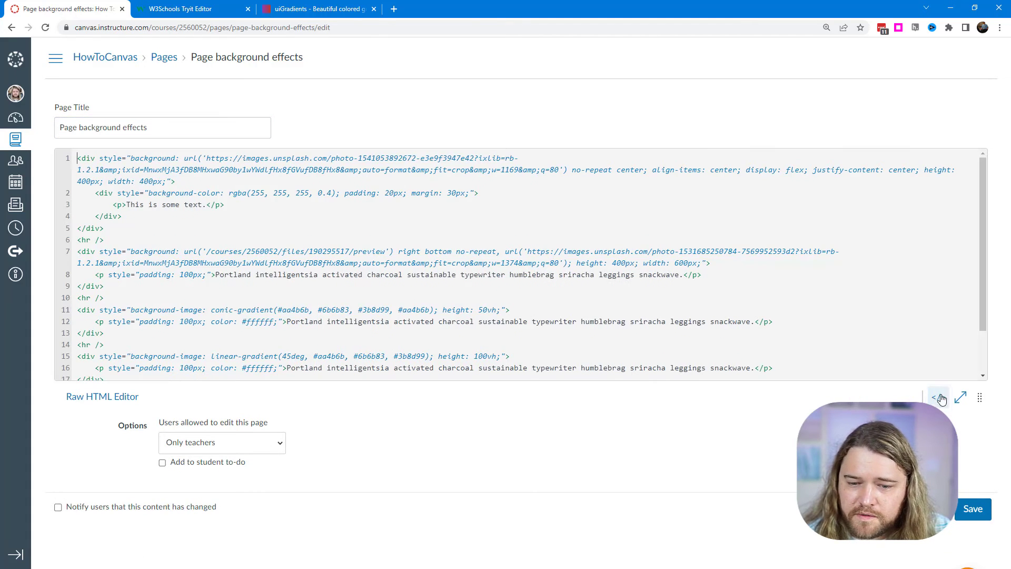
pyautogui.scroll(-1, 440, 300)
pyautogui.click(440, 299)
pyautogui.write('widt')
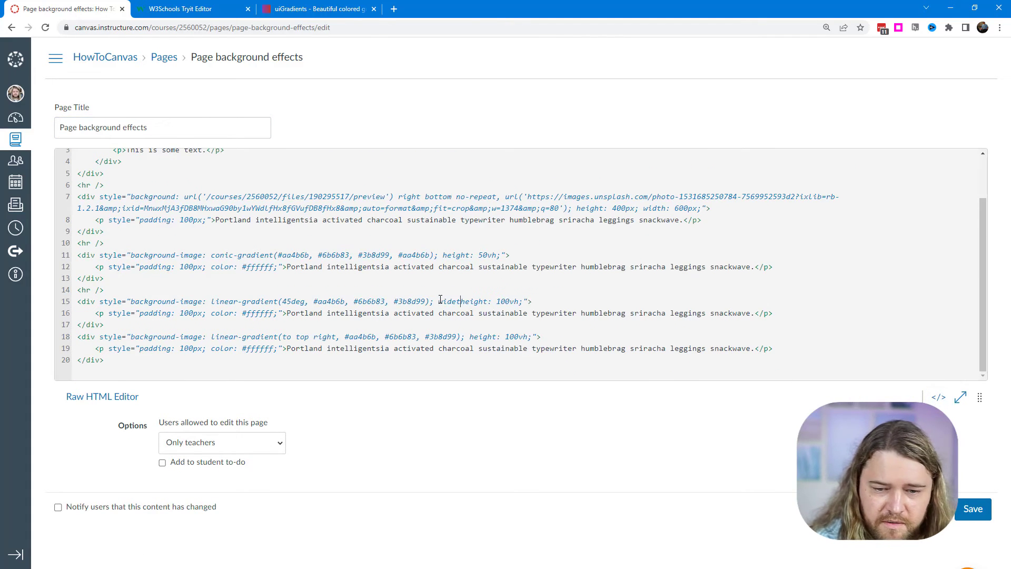
pyautogui.write('h: 400px;')
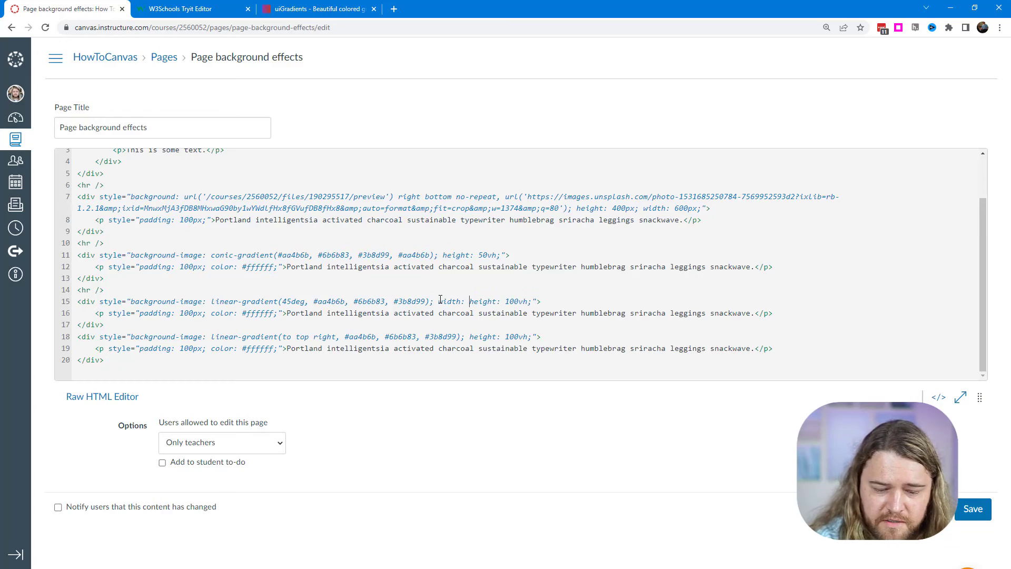
pyautogui.write('width: 400px; height: 200px')
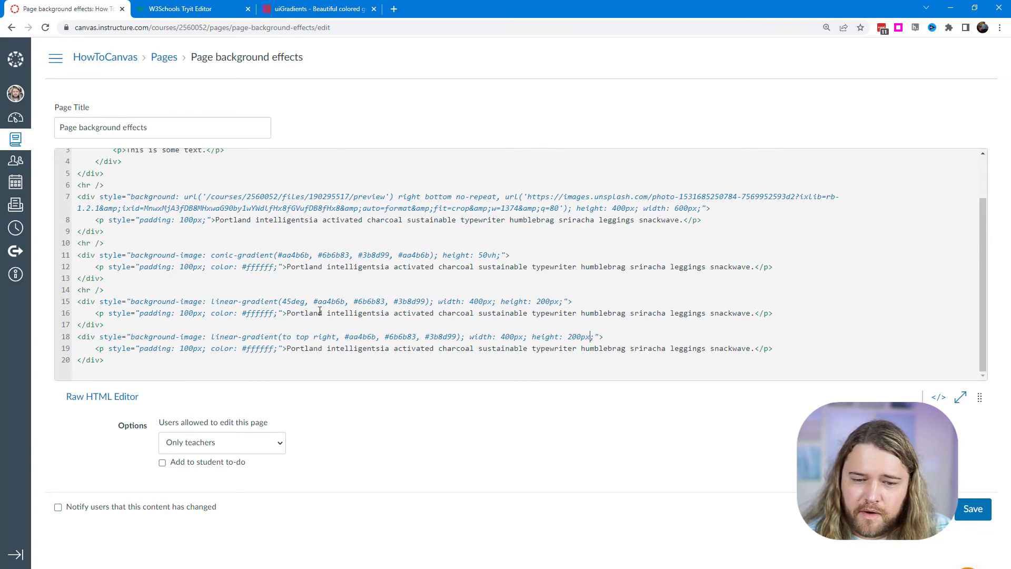
# Step: Delete the placeholder text paragraph from each of the two linear-gradient divs
pyautogui.click(117, 314)
pyautogui.hotkey('ctrl', 'shift', 'k')
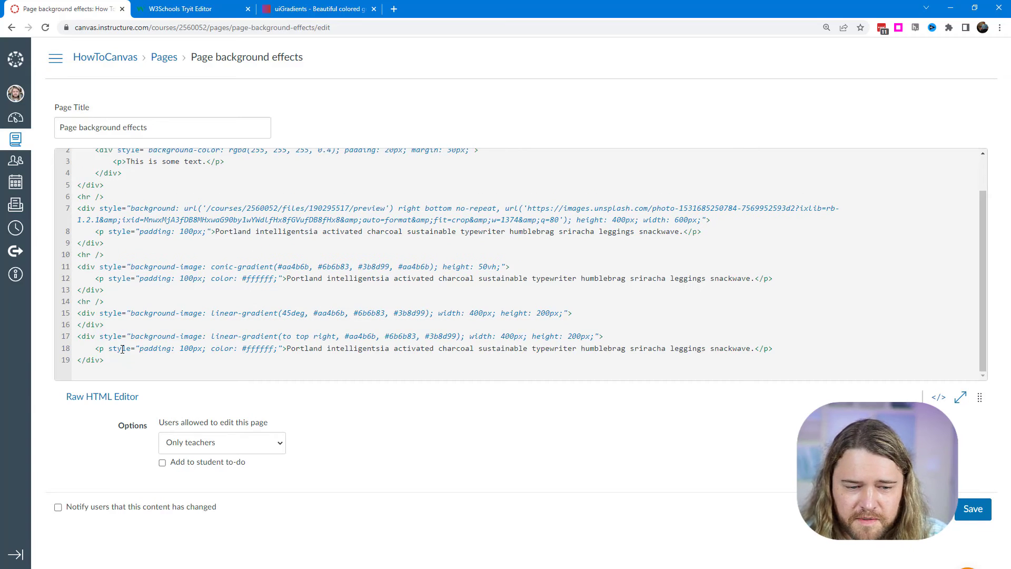
pyautogui.click(122, 349)
pyautogui.hotkey('ctrl', 'shift', 'k')
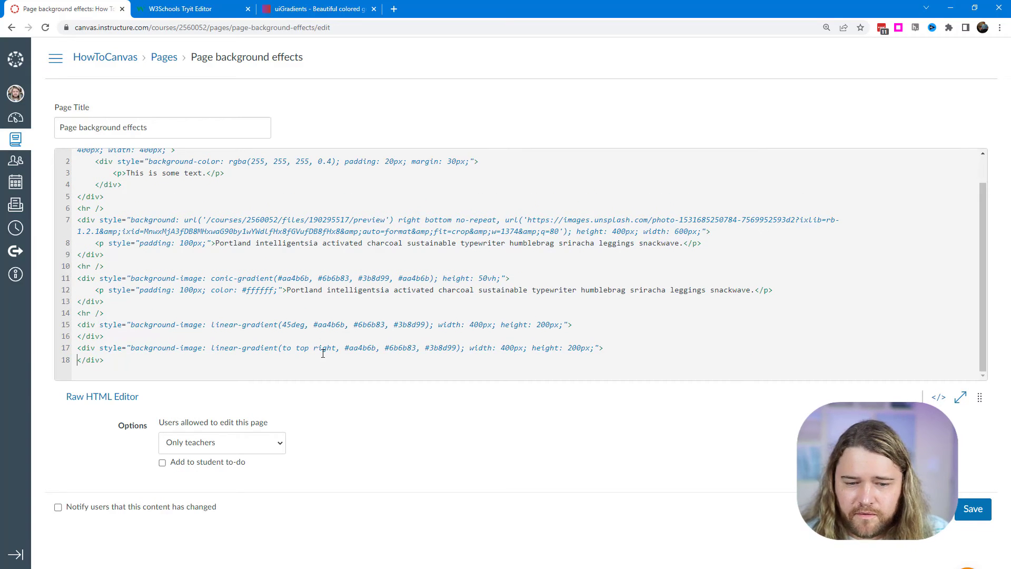
# Step: Set the width of both linear-gradient divs to 600px and save the page
pyautogui.click(472, 324)
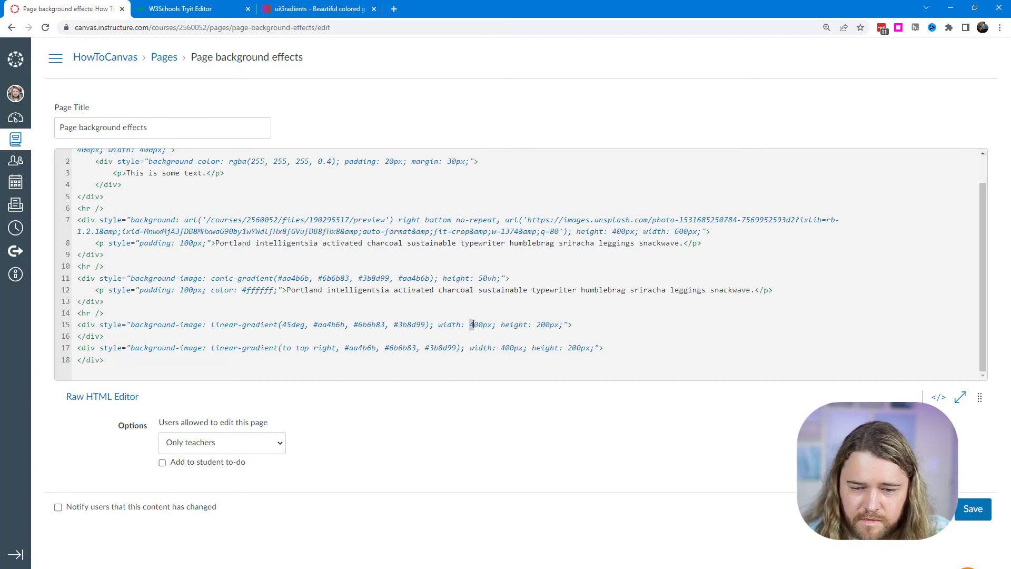
pyautogui.press('Delete')
pyautogui.write('6')
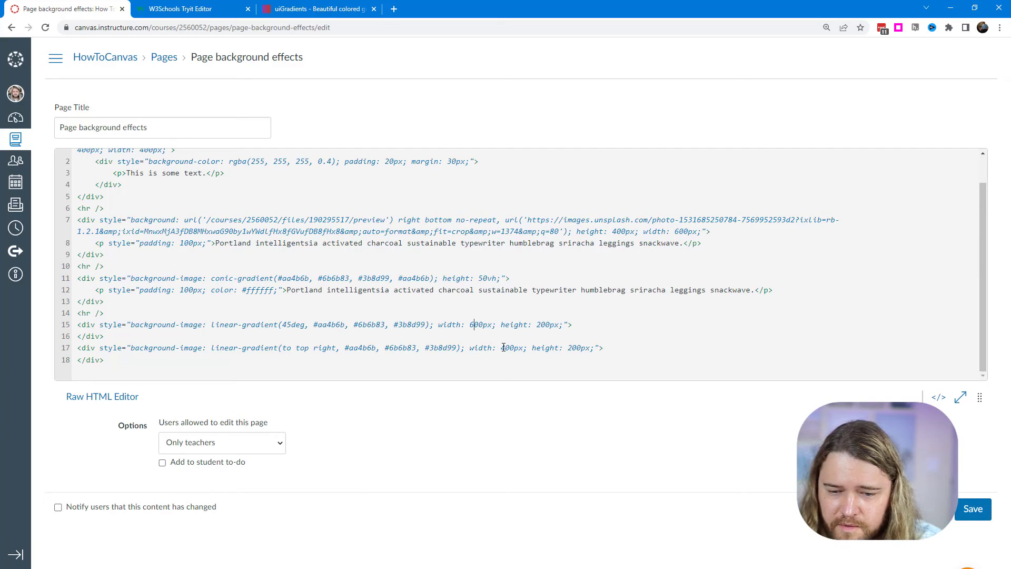
pyautogui.click(502, 348)
pyautogui.press('Delete')
pyautogui.write('6')
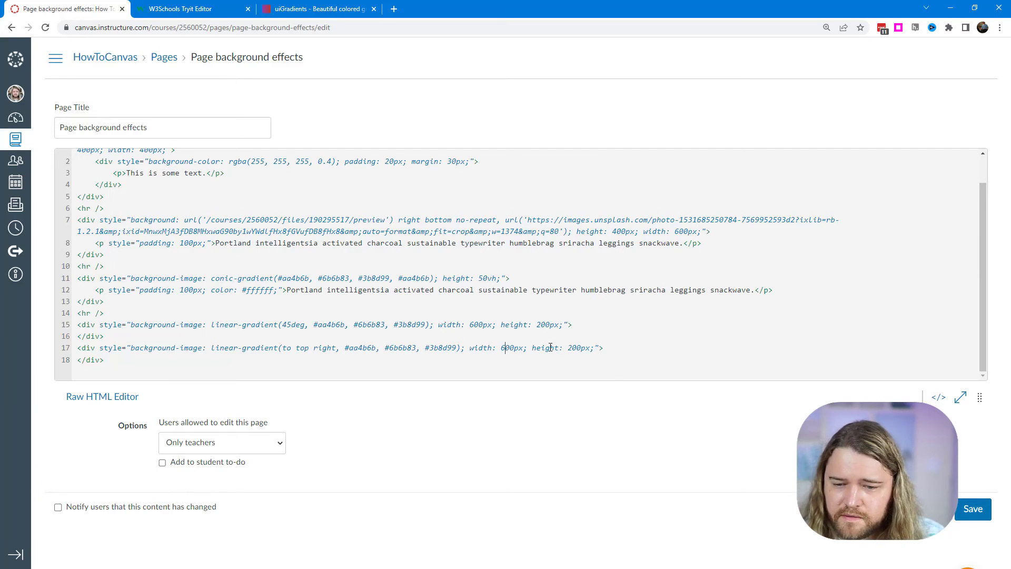
pyautogui.click(979, 511)
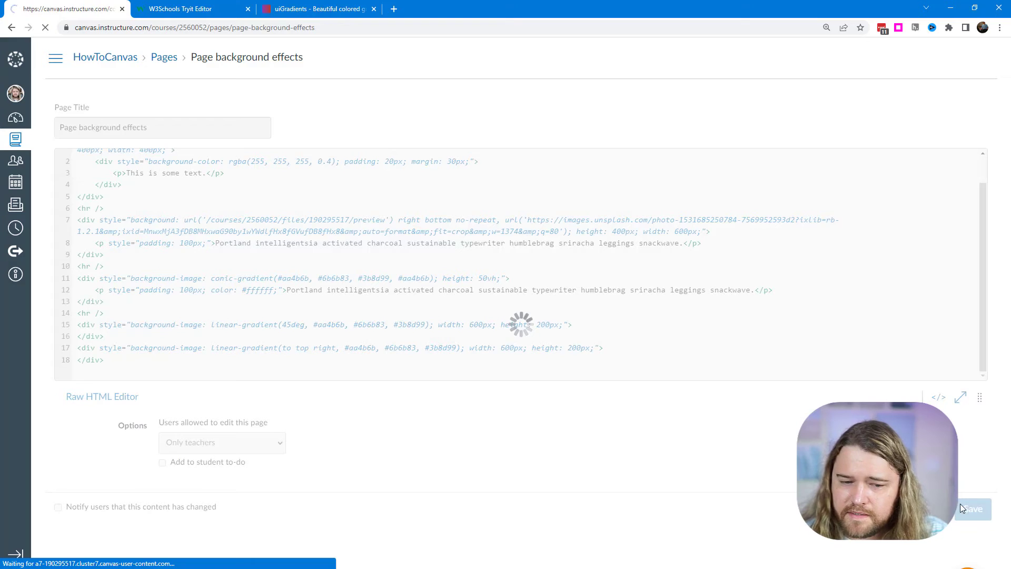
# Step: Compare the two saved 600px-wide linear gradients in a narrowed browser window, restore the full window and reopen the page for editing
pyautogui.scroll(-6, 1007, 416)
pyautogui.scroll(-5, 1007, 416)
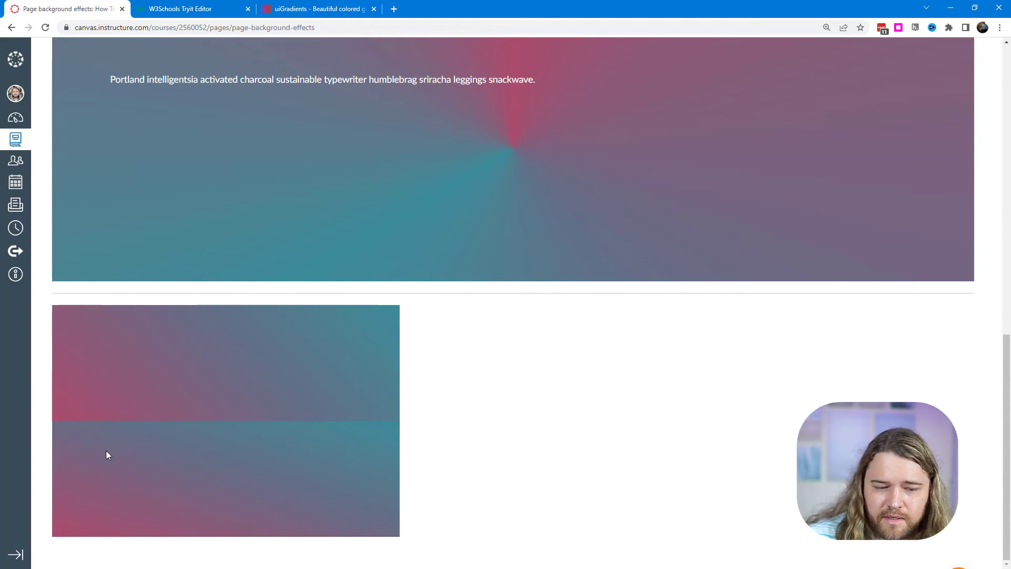
pyautogui.moveTo(413, 9); pyautogui.dragTo(413, 38)
pyautogui.moveTo(654, 261); pyautogui.dragTo(550, 286)
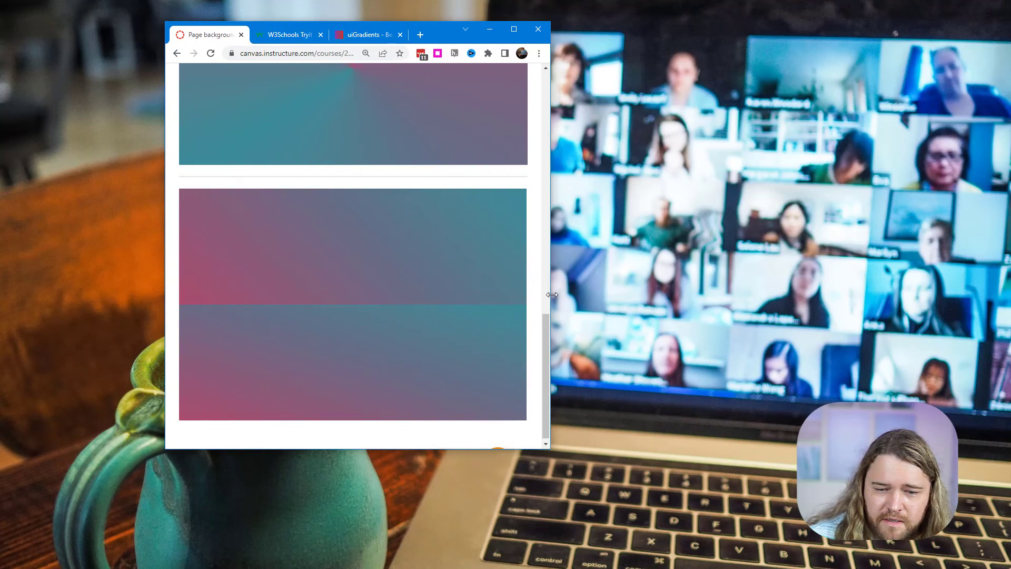
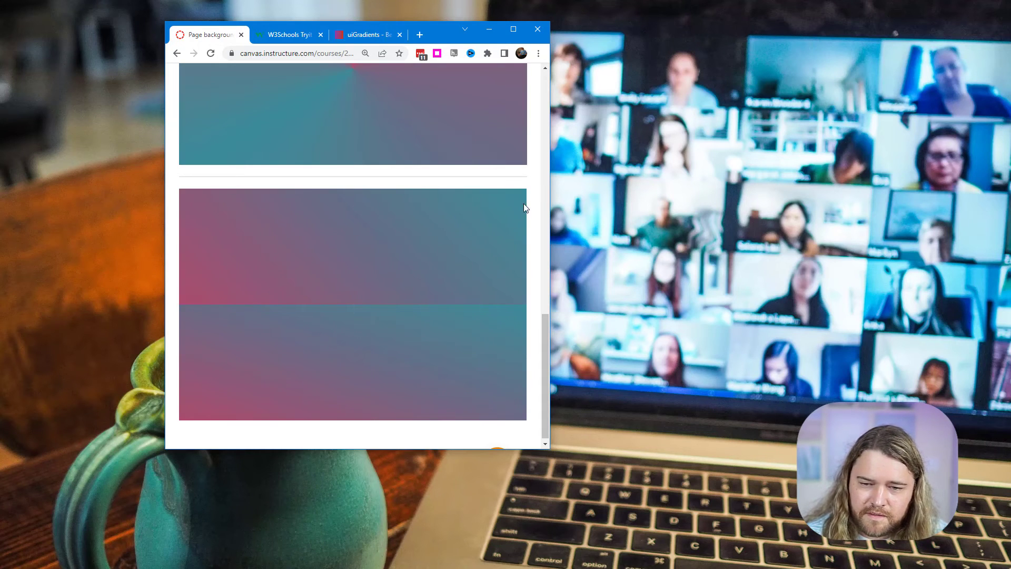
pyautogui.click(517, 32)
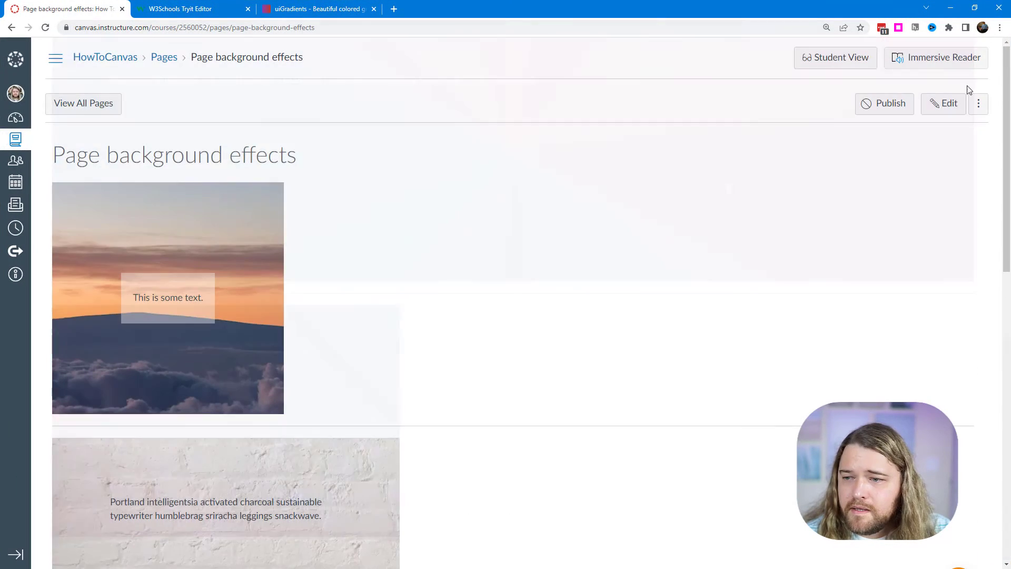
pyautogui.click(943, 104)
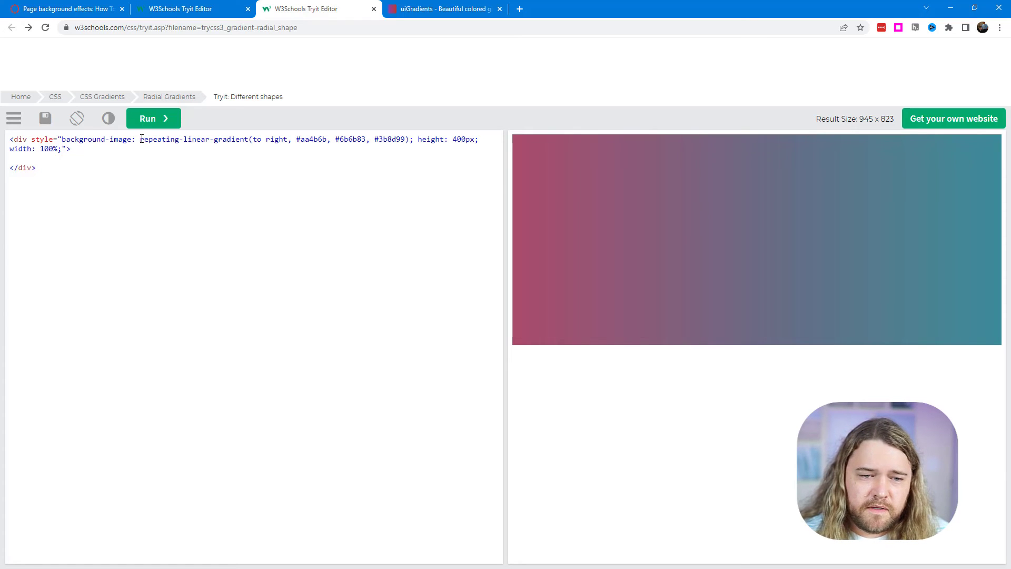
# Step: Run the repeating-linear-gradient code in the W3Schools Tryit Editor and examine its function name, direction and color list
pyautogui.moveTo(142, 139); pyautogui.dragTo(194, 145)
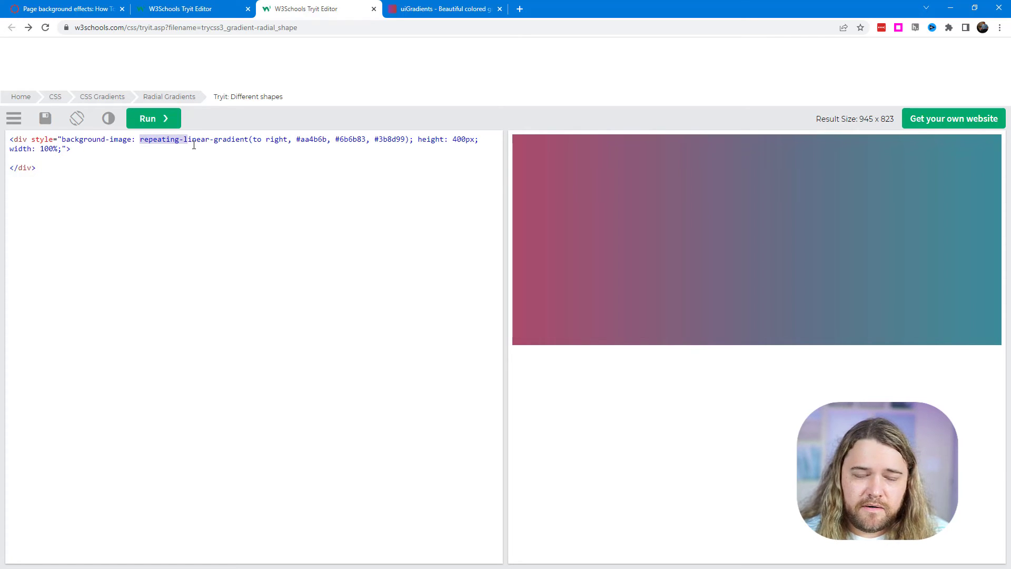
pyautogui.click(163, 119)
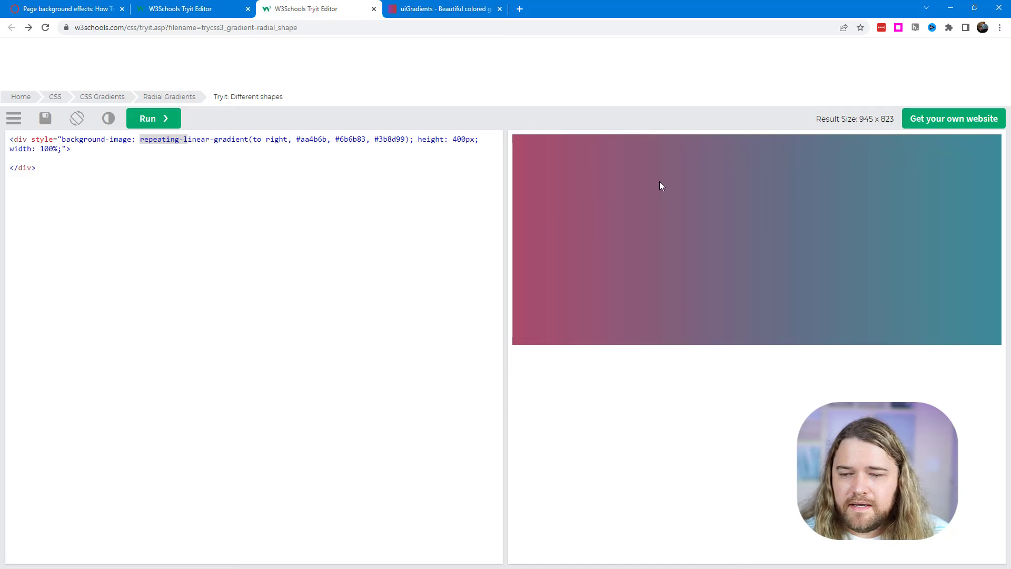
pyautogui.click(270, 158)
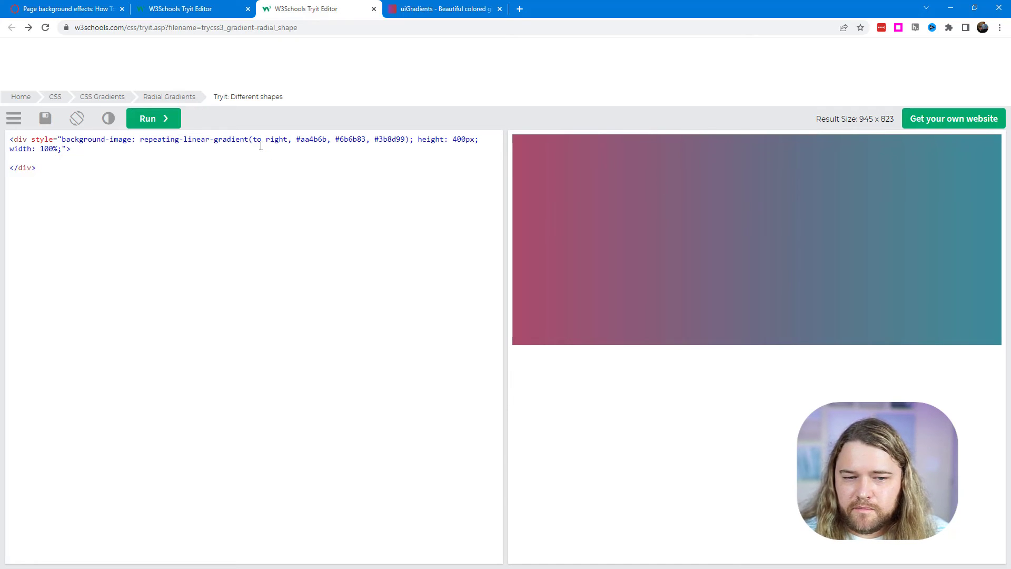
pyautogui.moveTo(254, 140); pyautogui.dragTo(406, 139)
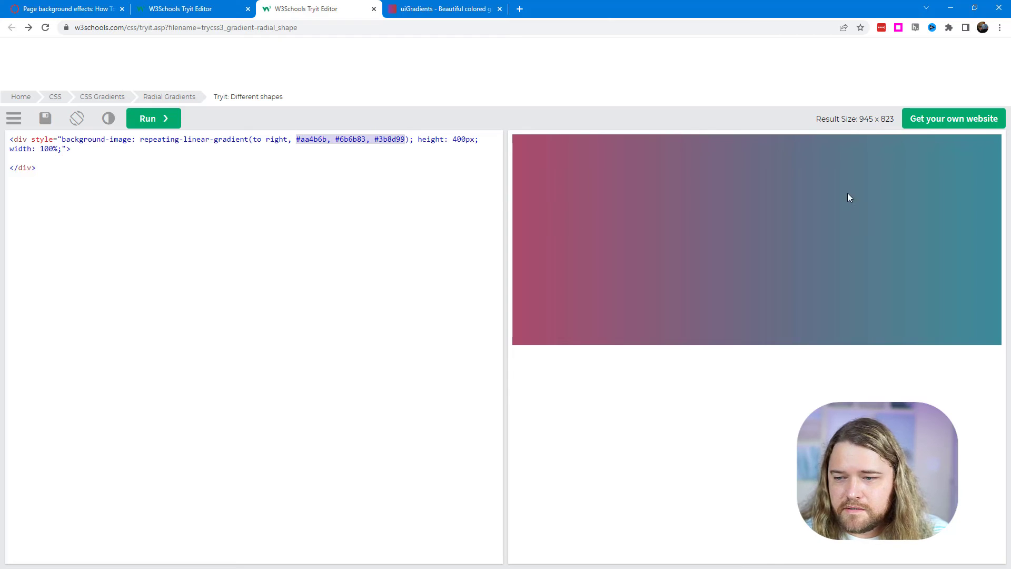
pyautogui.click(308, 163)
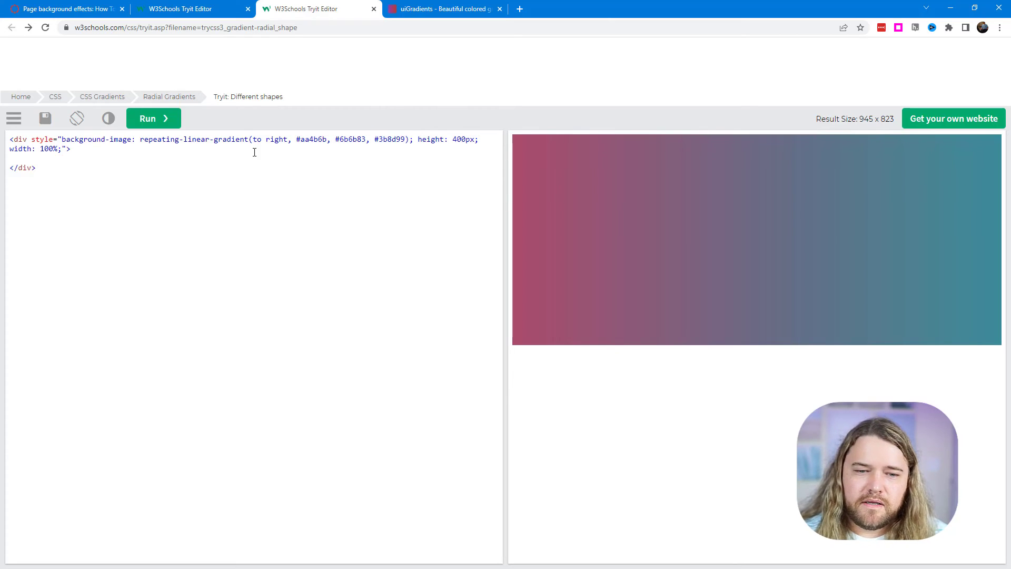
pyautogui.moveTo(140, 139); pyautogui.dragTo(248, 139)
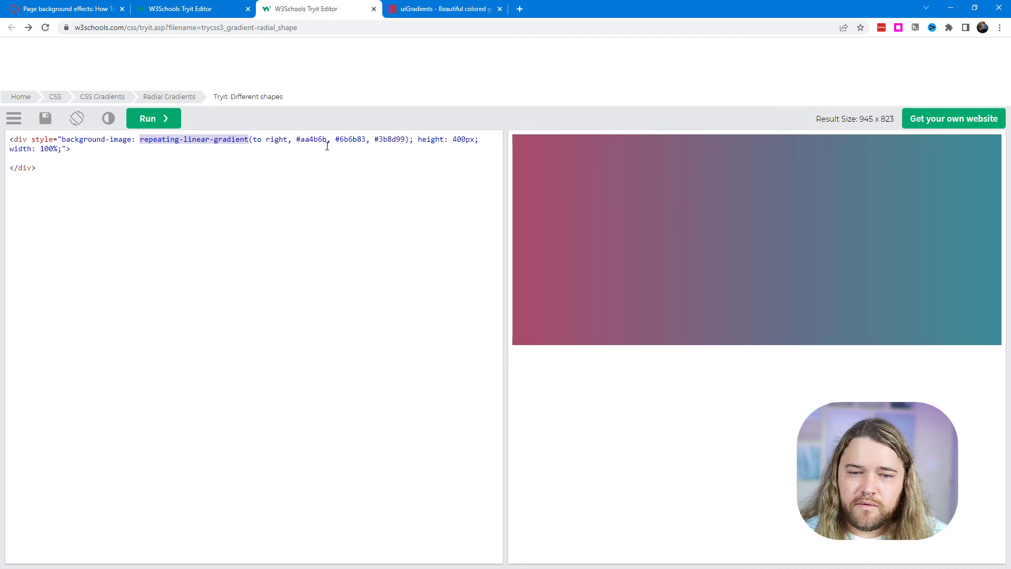
# Step: Add a 10% stop to #6b6b83 and a 20% stop to #3b8d99 in the repeating-linear-gradient, and run the code
pyautogui.click(367, 139)
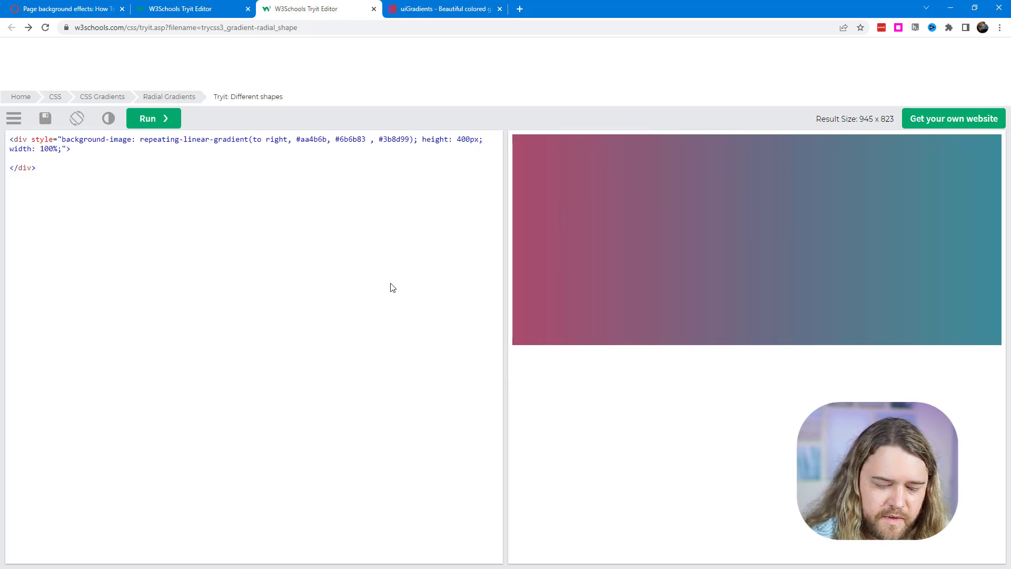
pyautogui.write('10%')
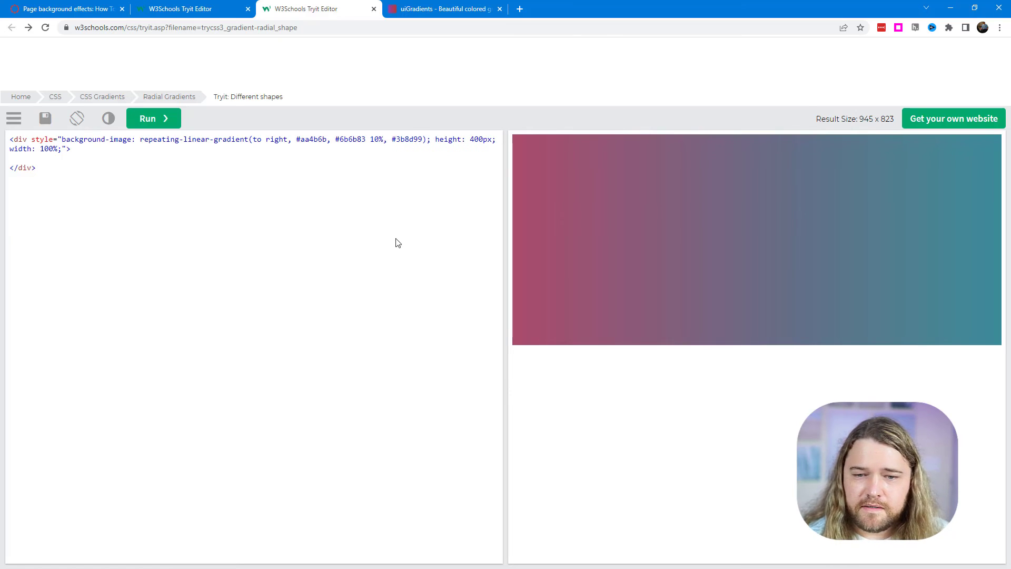
pyautogui.press('Right')
pyautogui.press('Right')
pyautogui.press('Right')
pyautogui.press('Right')
pyautogui.press('Right')
pyautogui.press('Right')
pyautogui.press('Right')
pyautogui.press('Right')
pyautogui.press('Right')
pyautogui.write('20')
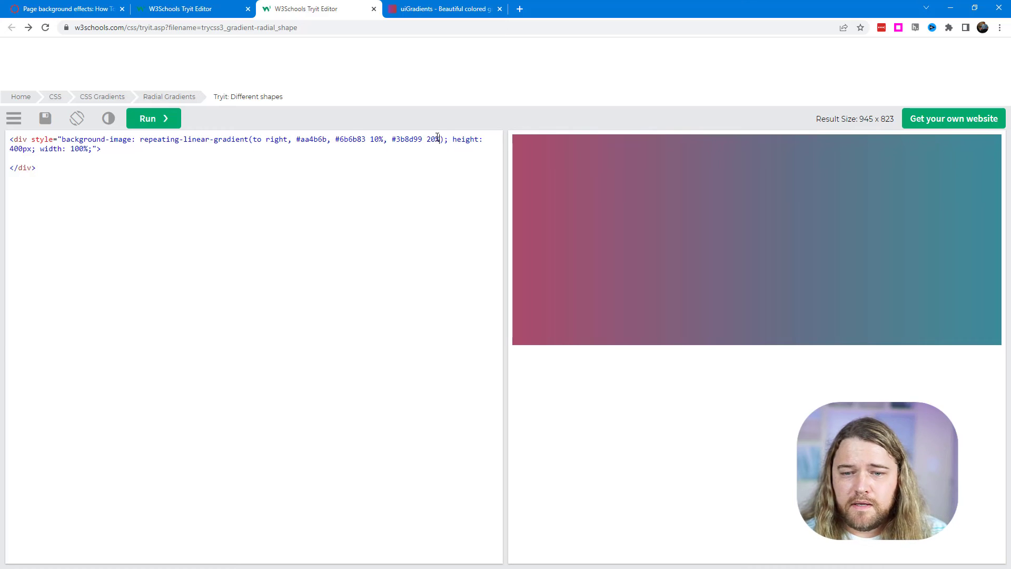
pyautogui.write('%')
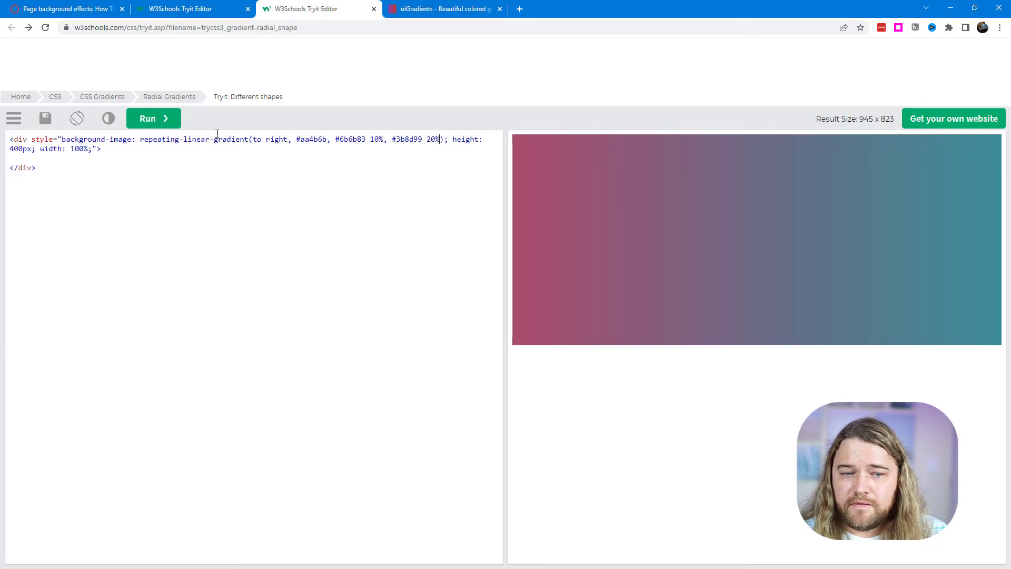
pyautogui.click(165, 119)
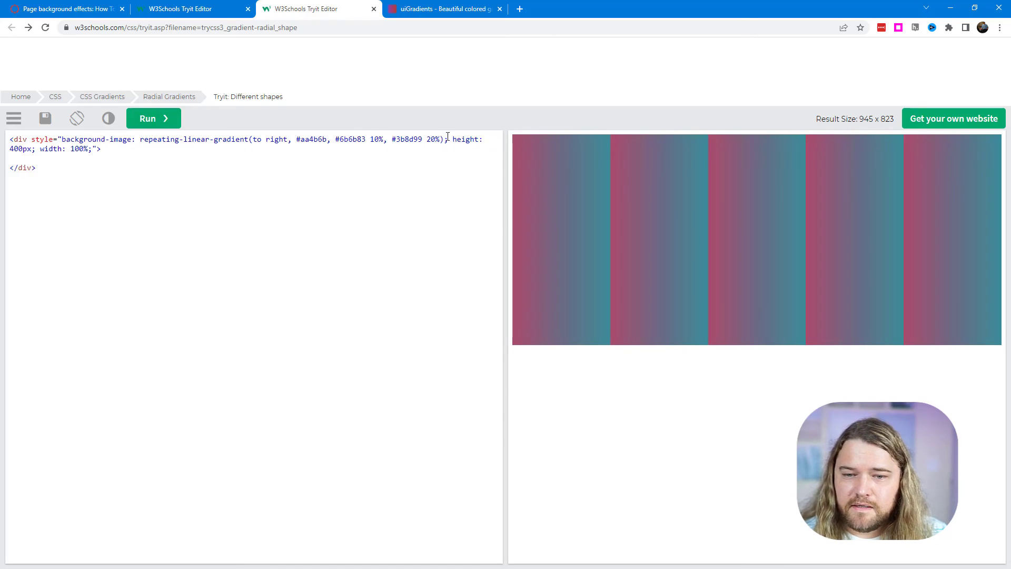
# Step: Examine how each color and its stop percentage in the code corresponds to the repeating bands in the result
pyautogui.moveTo(428, 139); pyautogui.dragTo(440, 139)
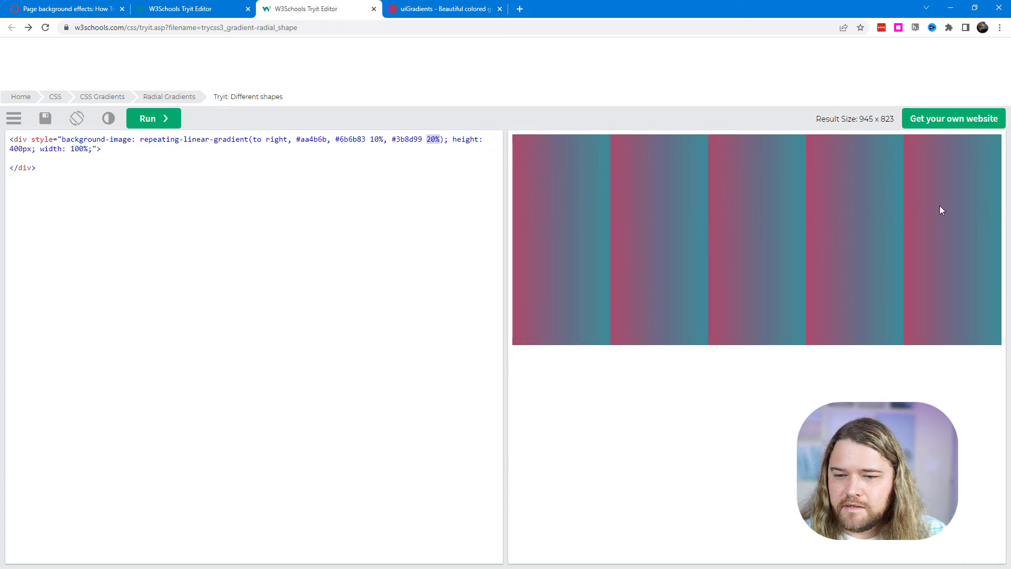
pyautogui.moveTo(295, 139); pyautogui.dragTo(327, 139)
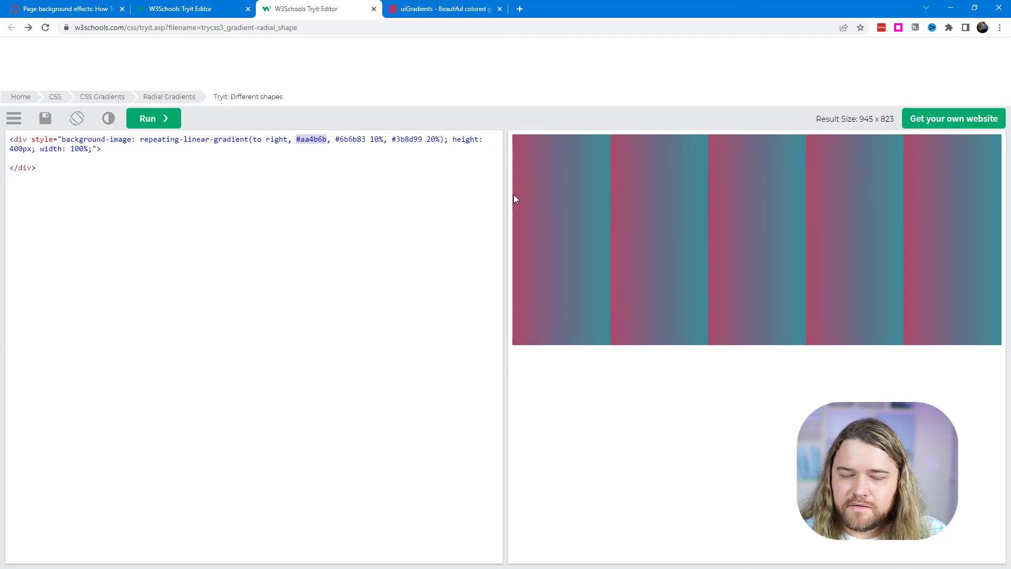
pyautogui.moveTo(335, 139); pyautogui.dragTo(383, 140)
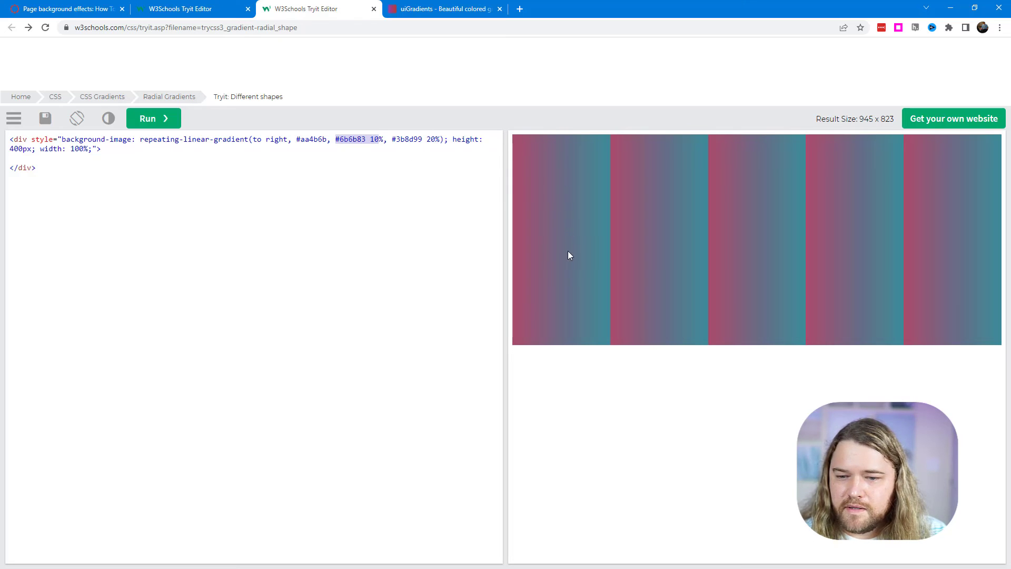
pyautogui.moveTo(392, 139); pyautogui.dragTo(442, 141)
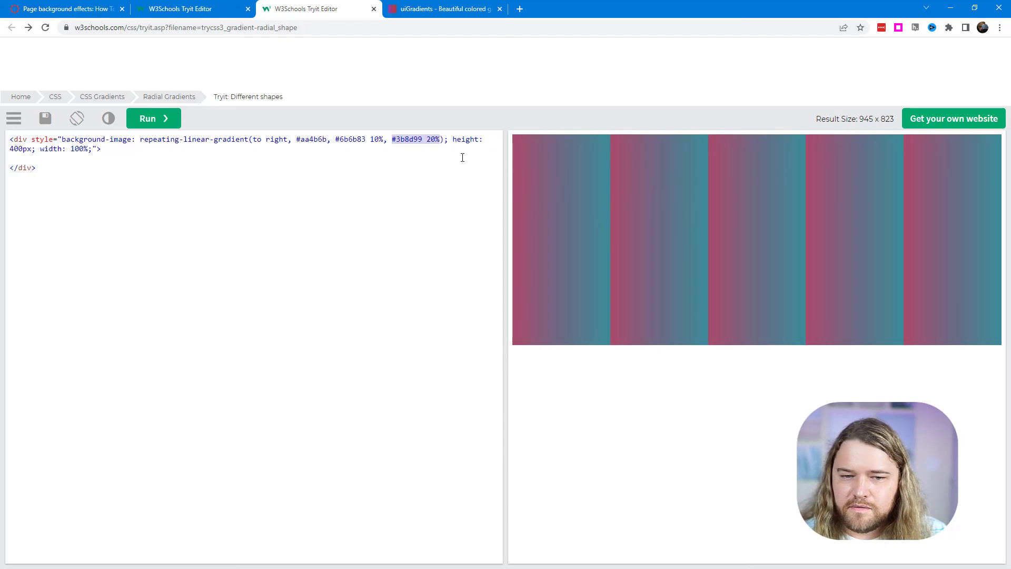
pyautogui.click(282, 149)
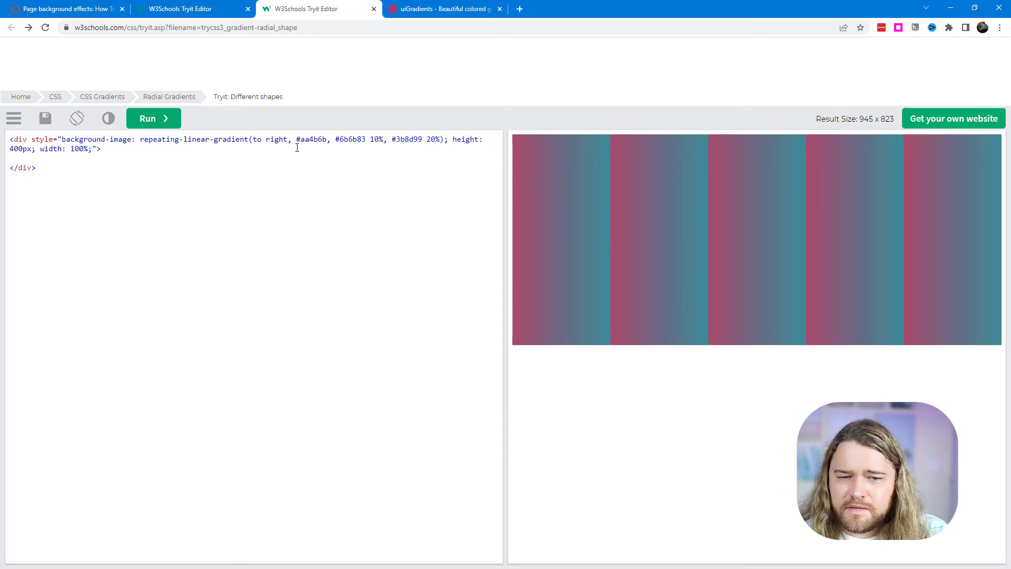
# Step: Remove the "to right" direction, change the function to radial-gradient, and run the code
pyautogui.moveTo(289, 141); pyautogui.dragTo(254, 141)
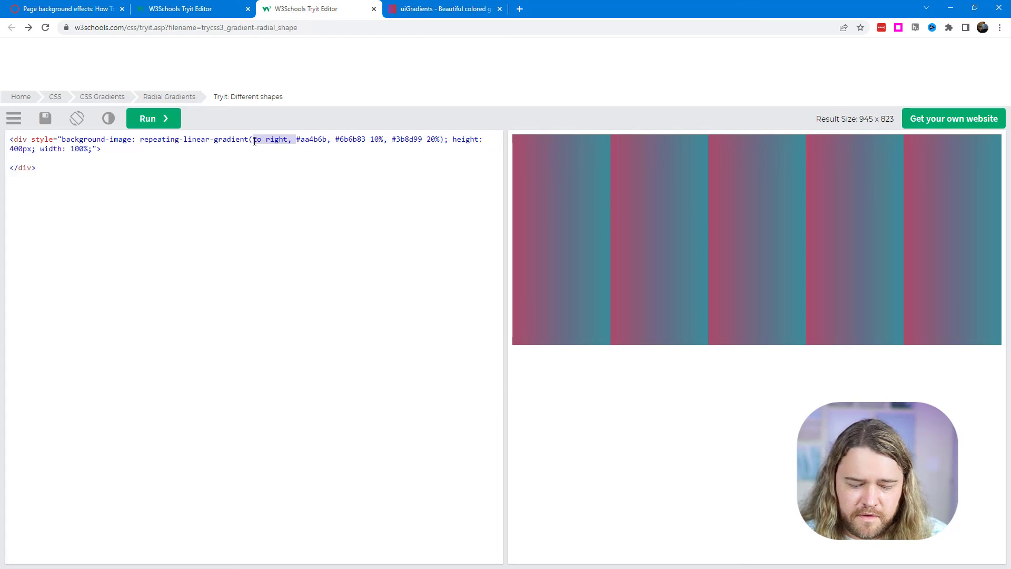
pyautogui.press('BackSpace')
pyautogui.moveTo(140, 139); pyautogui.dragTo(210, 139)
pyautogui.write('radial')
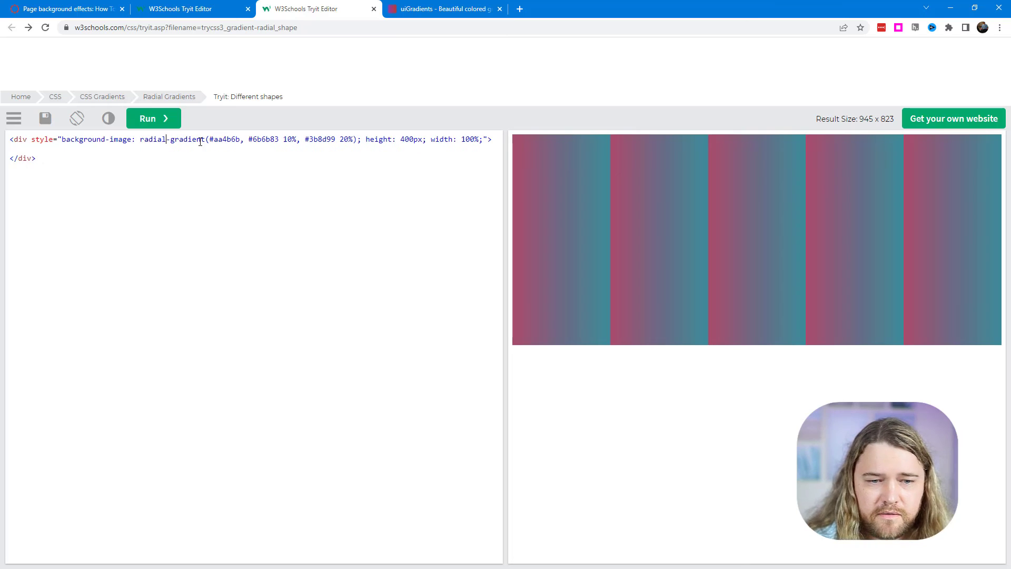
pyautogui.click(156, 120)
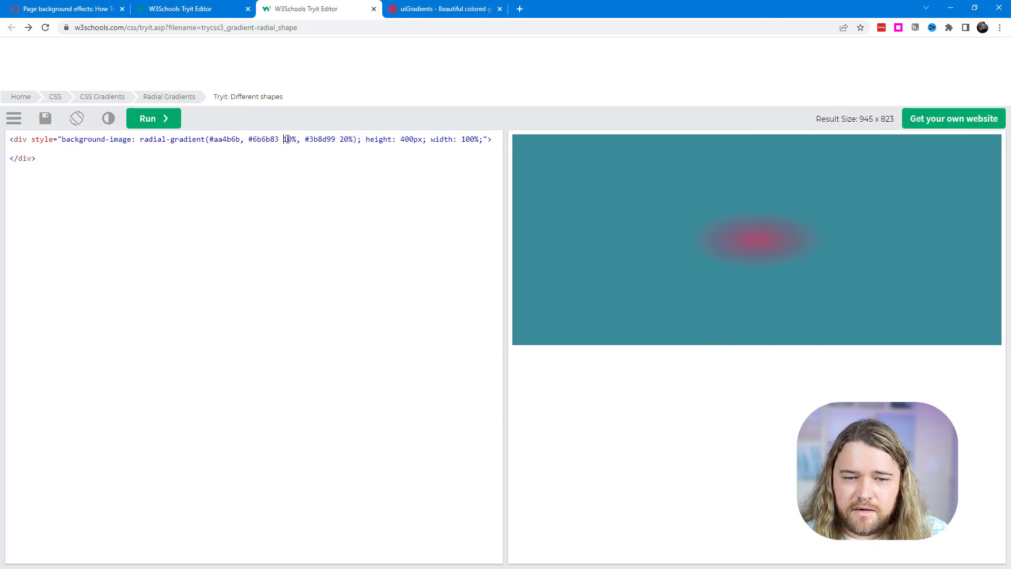
# Step: Delete the 10% and 20% stops from the radial-gradient's colors and run the code
pyautogui.moveTo(284, 139); pyautogui.dragTo(343, 139)
pyautogui.press('BackSpace')
pyautogui.press('BackSpace')
pyautogui.click(152, 118)
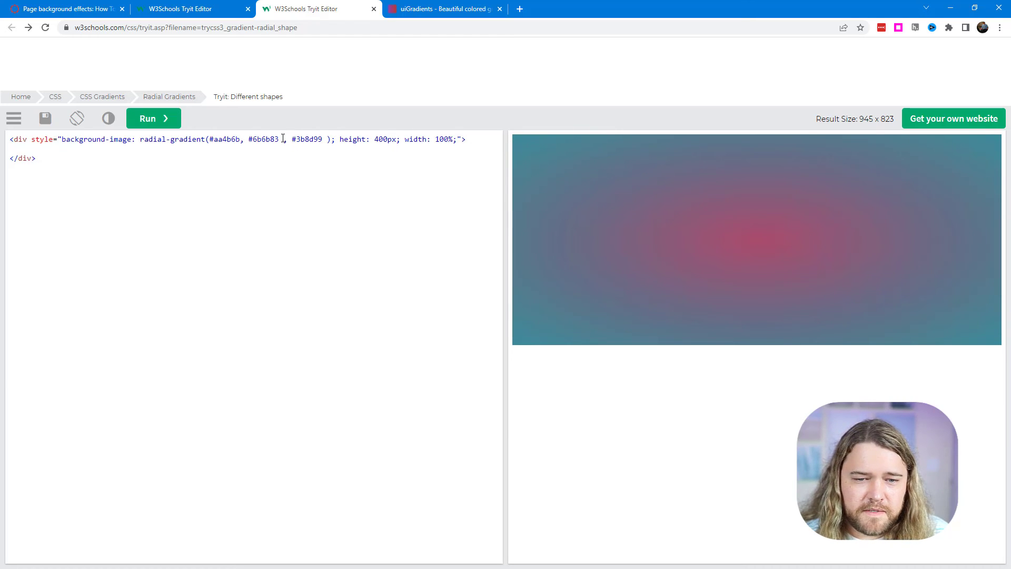
# Step: Give the middle color #6b6b83 a 10% stop in the radial-gradient and run the code
pyautogui.write(',')
pyautogui.write('10')
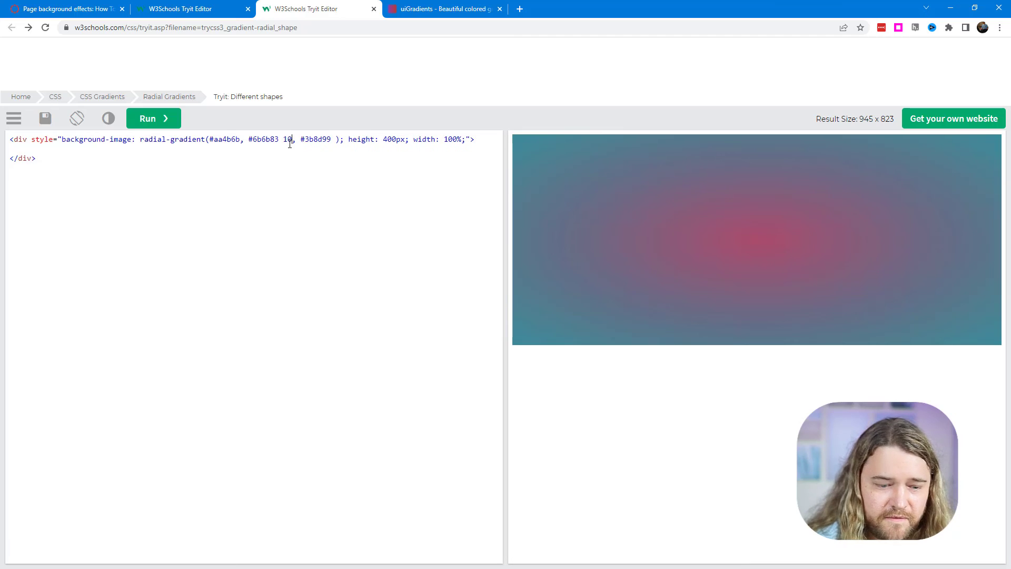
pyautogui.write('%')
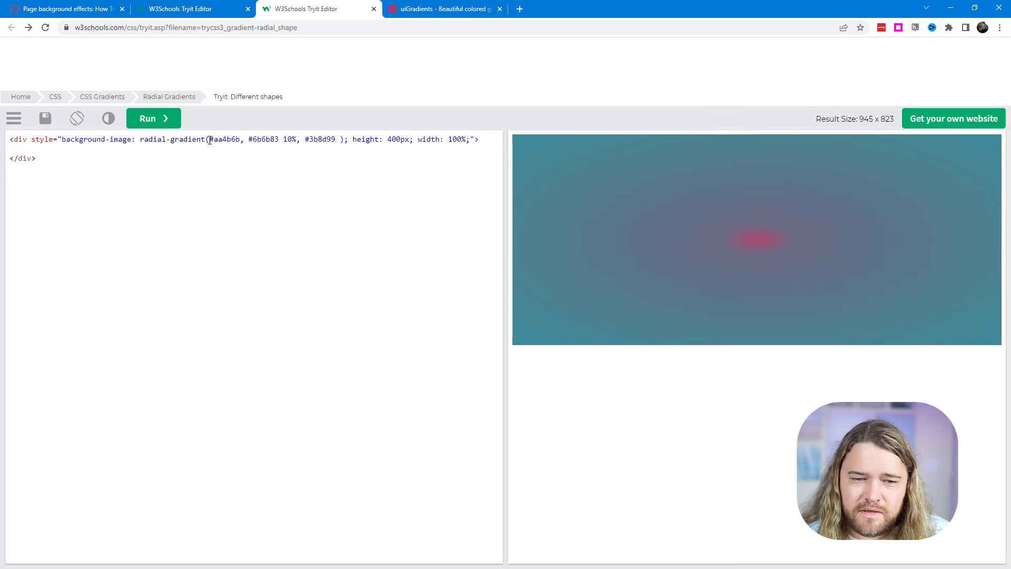
# Step: Replace the radial-gradient's colors with red, yellow, green and run the code
pyautogui.moveTo(210, 140); pyautogui.dragTo(242, 141)
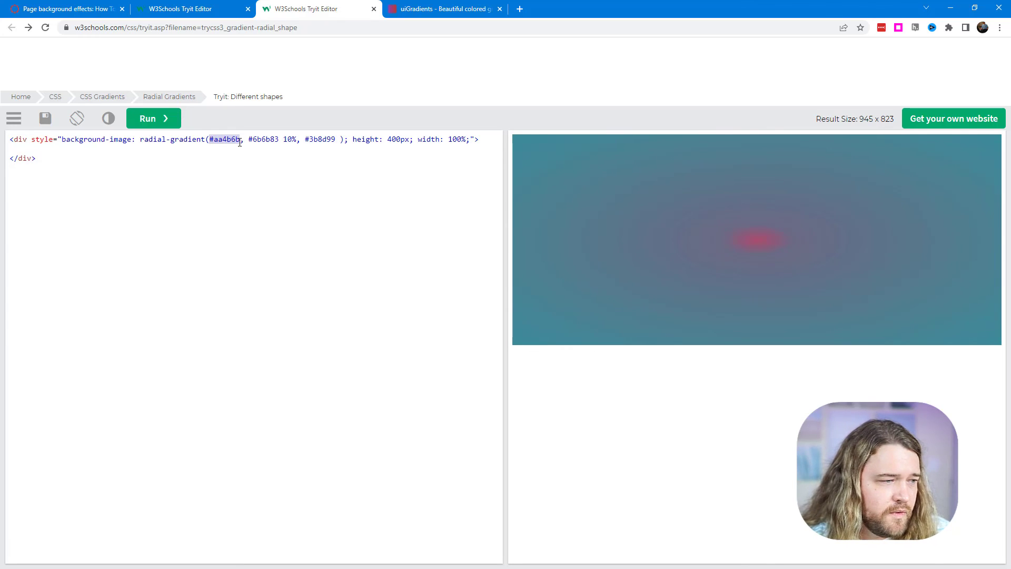
pyautogui.write('red')
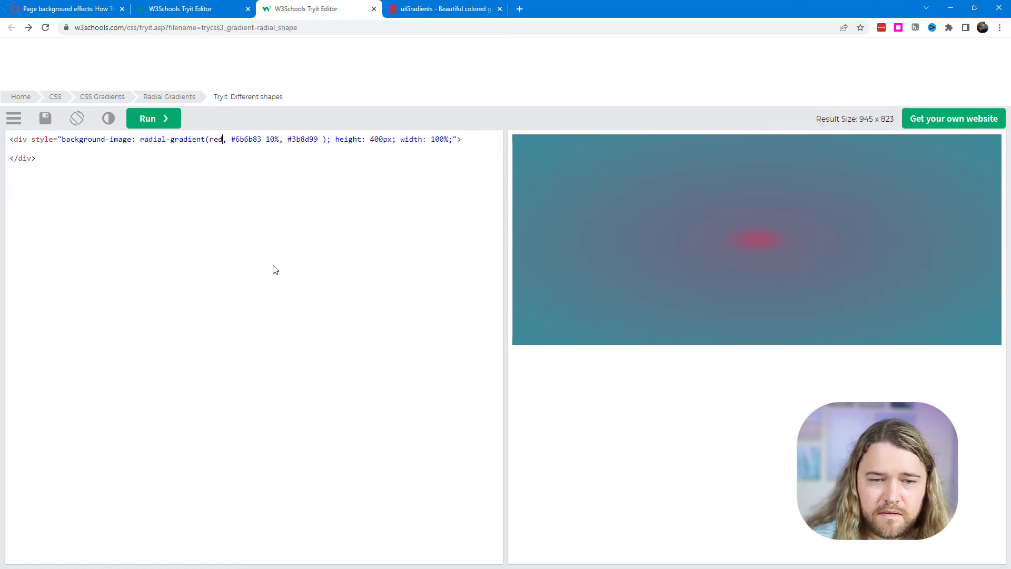
pyautogui.moveTo(231, 141); pyautogui.dragTo(318, 139)
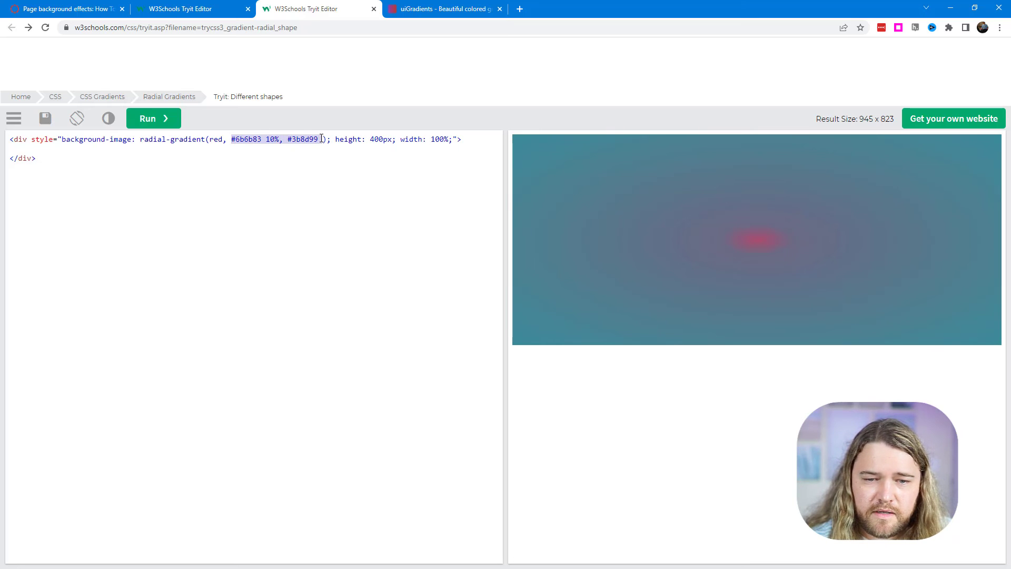
pyautogui.write('yellow, green')
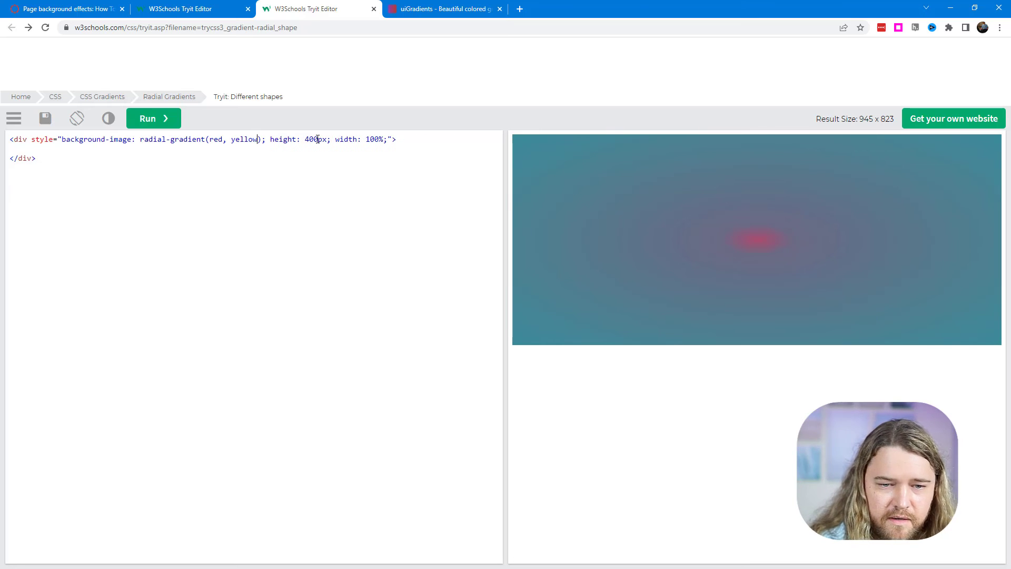
pyautogui.hotkey('ctrl', 'Return')
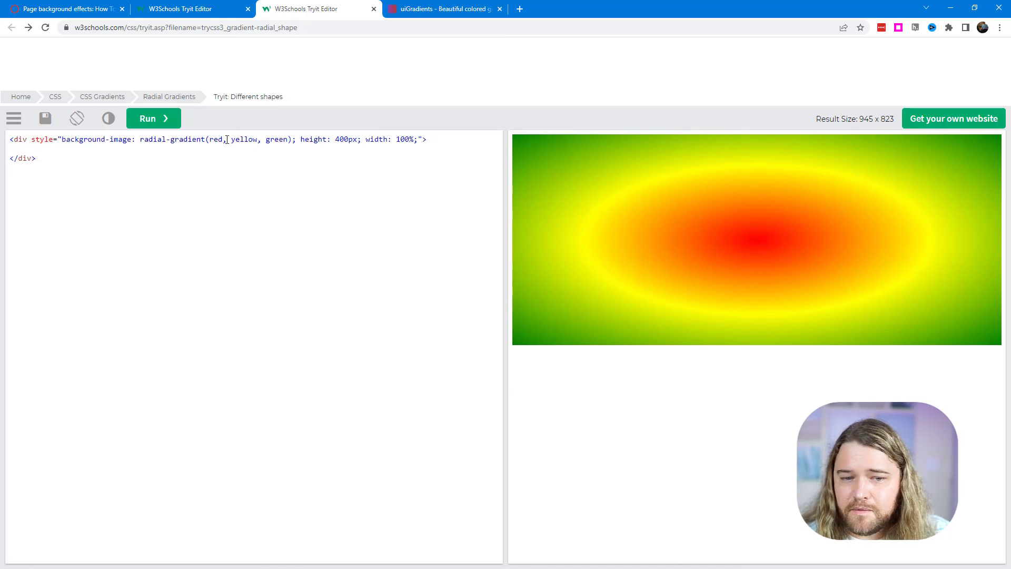
# Step: Add a 20% stop to yellow in the radial-gradient
pyautogui.moveTo(288, 140); pyautogui.dragTo(268, 140)
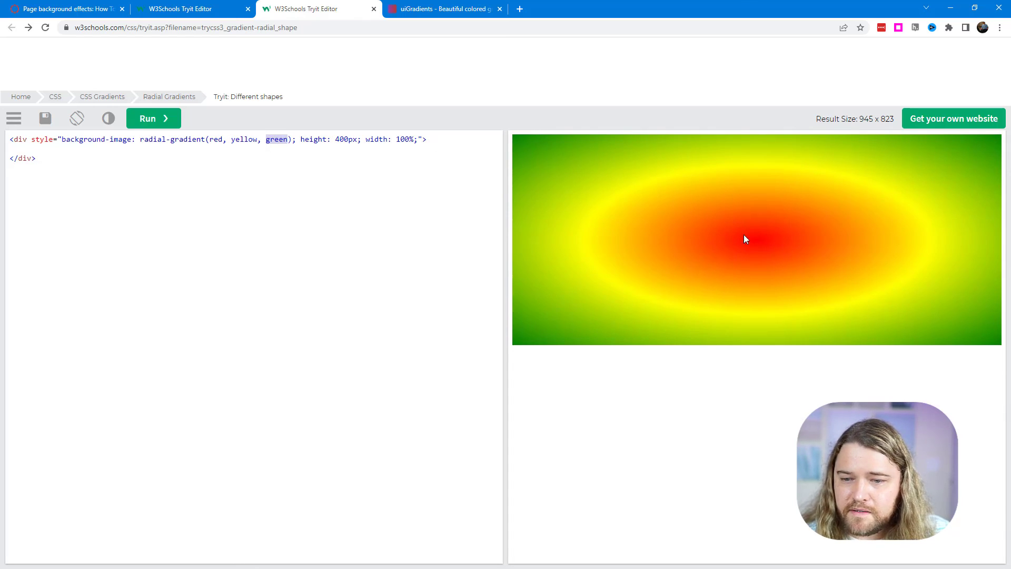
pyautogui.press('Left')
pyautogui.press('Left')
pyautogui.press('Left')
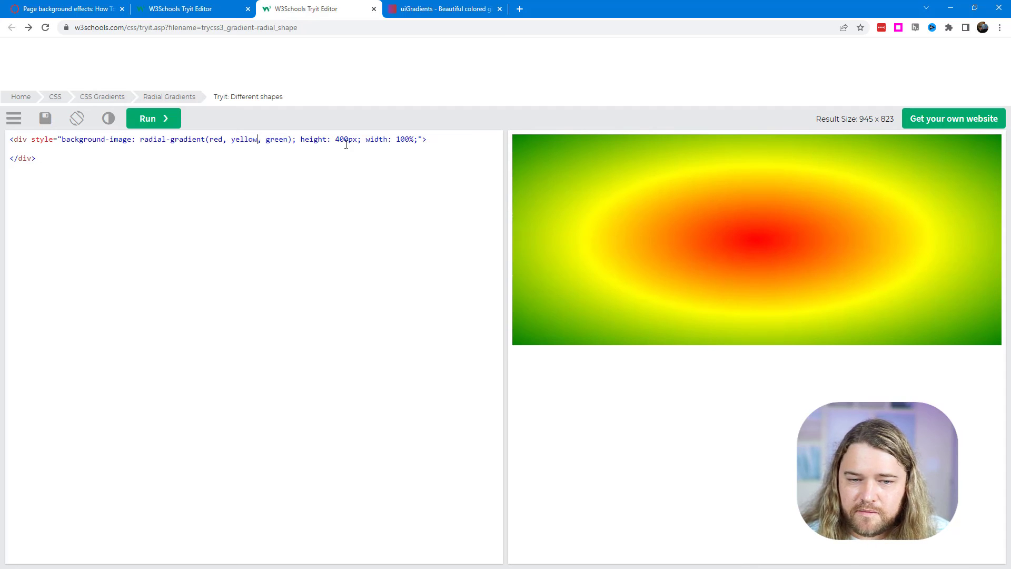
pyautogui.write('20%')
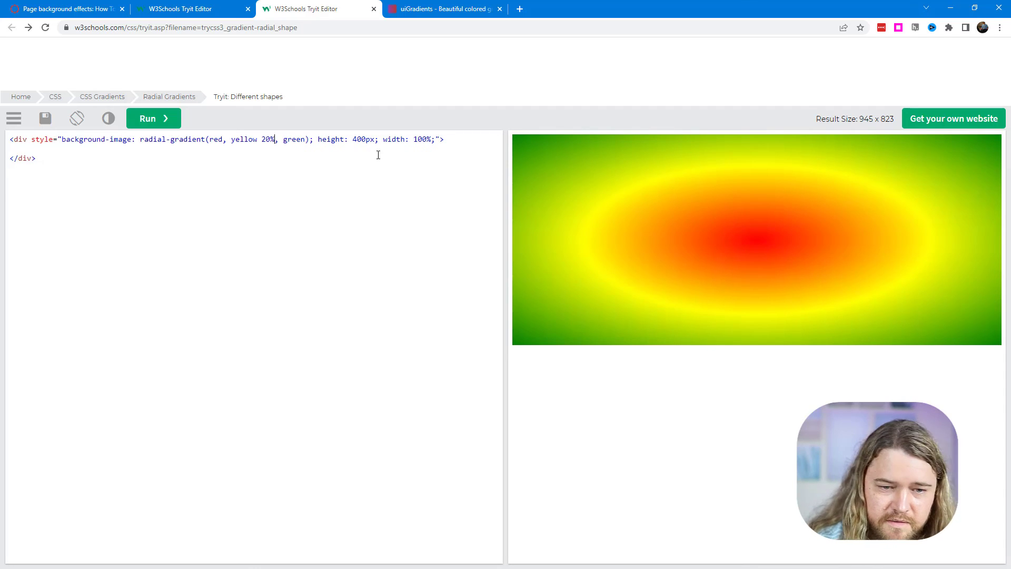
# Step: Run the code, add a 50% stop to green in the radial-gradient, and run it again
pyautogui.click(163, 125)
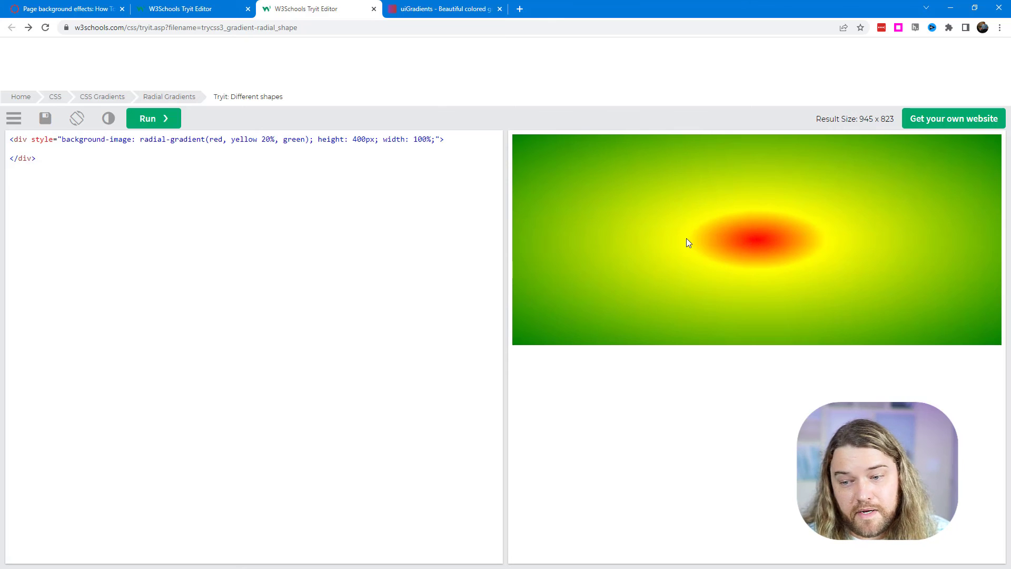
pyautogui.click(306, 139)
pyautogui.write('5')
pyautogui.write('0%')
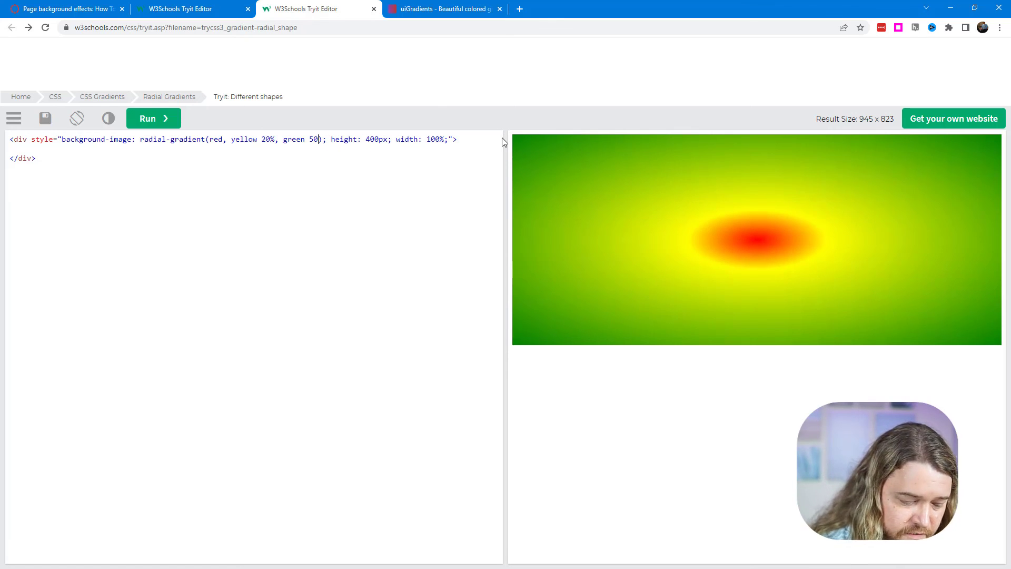
pyautogui.click(150, 127)
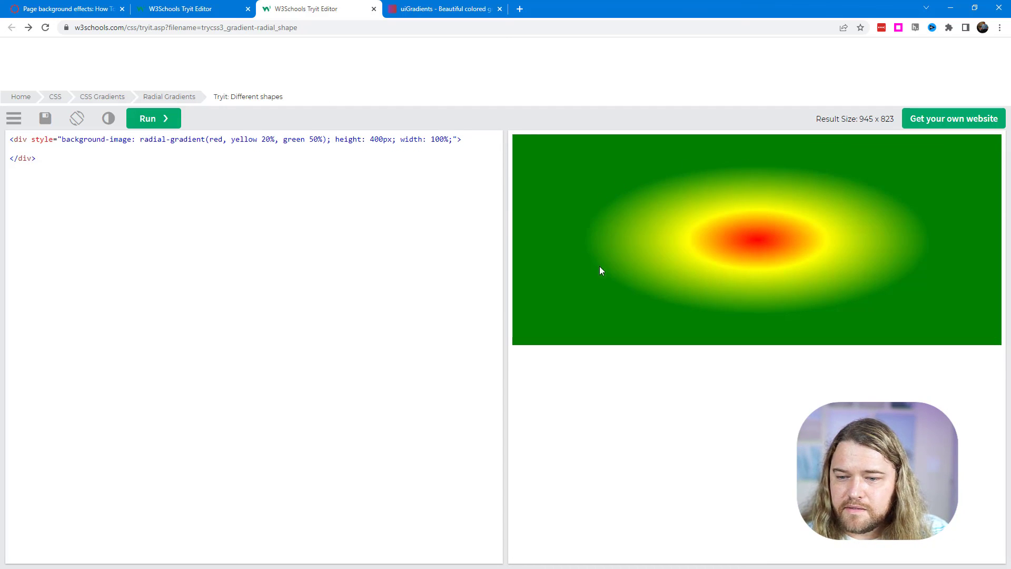
# Step: Set yellow's stop to 40% and add a 20% stop to red in the radial-gradient, running the code after each change
pyautogui.doubleClick(267, 139)
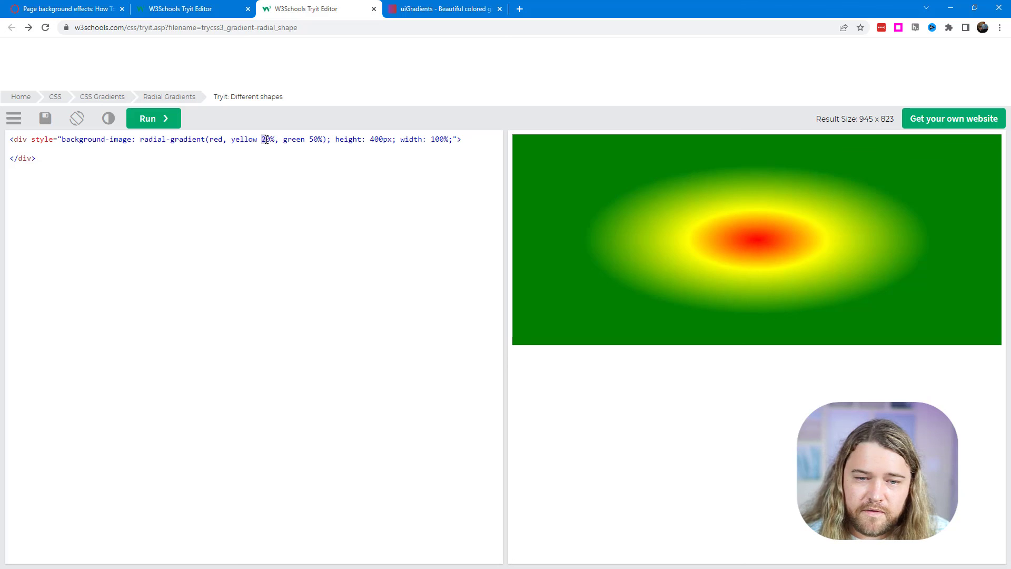
pyautogui.write('40')
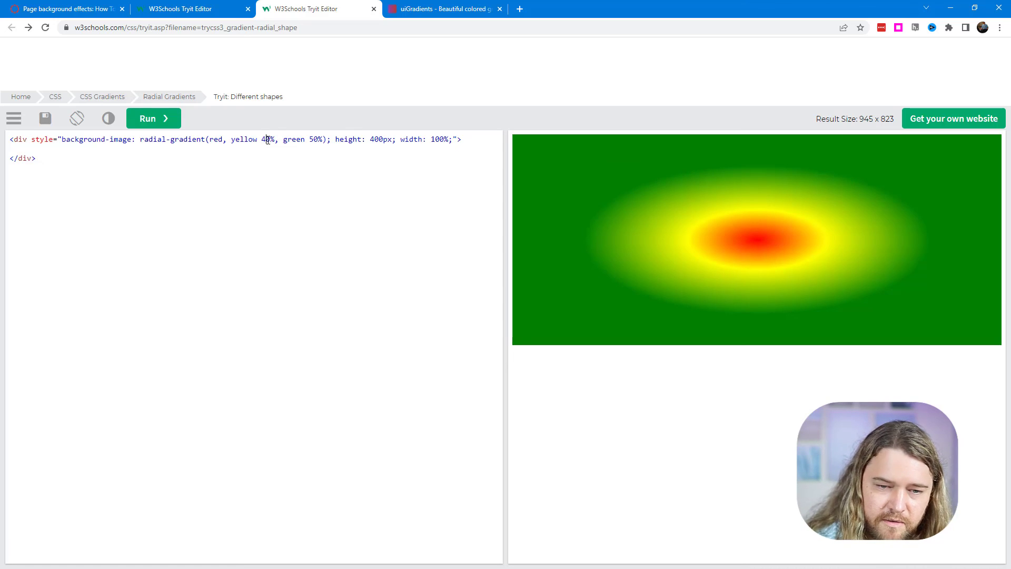
pyautogui.click(159, 126)
pyautogui.click(224, 139)
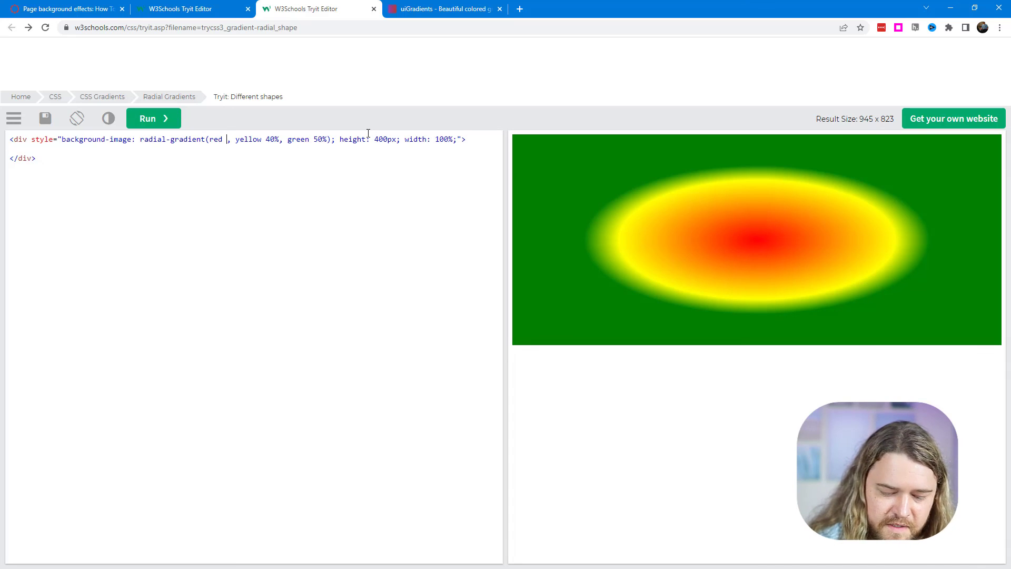
pyautogui.write('20%')
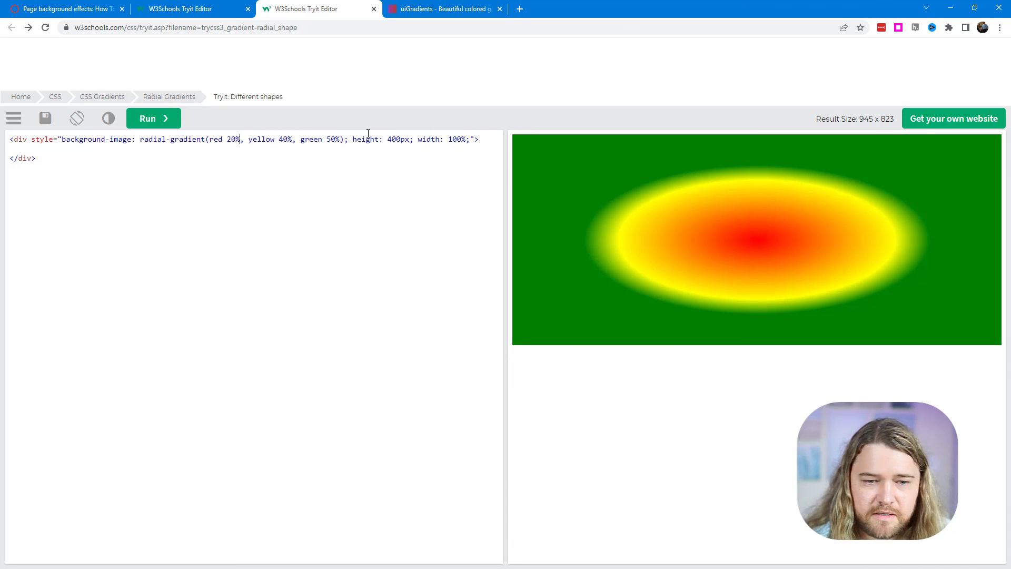
pyautogui.click(150, 118)
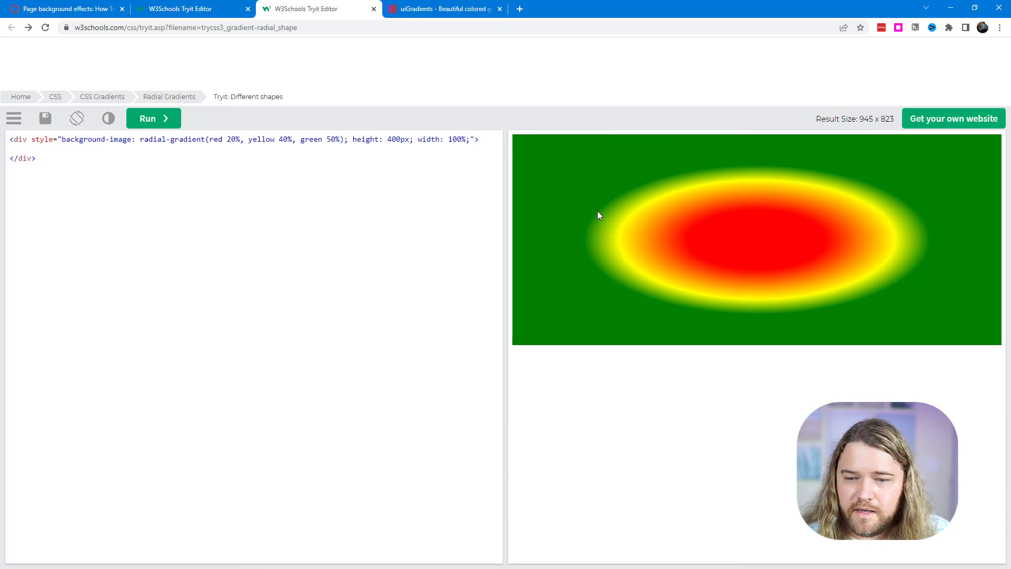
# Step: Set green's stop to 80% and yellow's stop to 50% in the radial-gradient, running the code after each change
pyautogui.click(331, 140)
pyautogui.press('BackSpace')
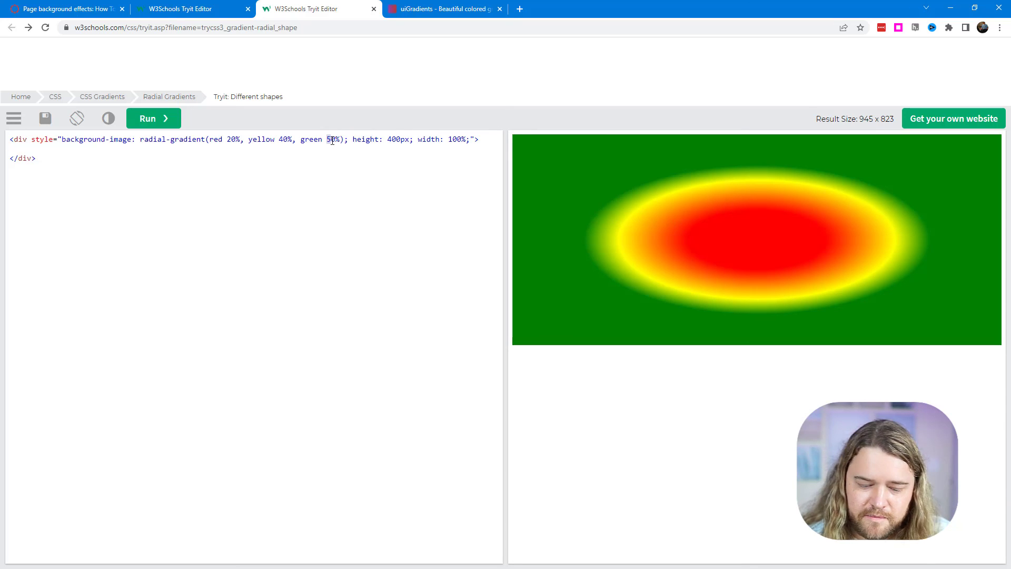
pyautogui.write('8')
pyautogui.click(169, 118)
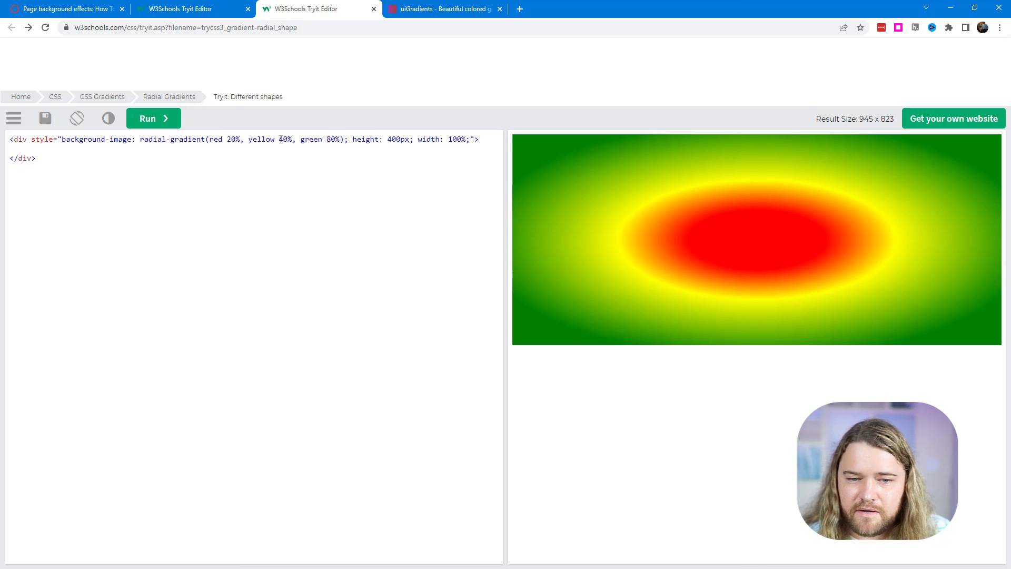
pyautogui.moveTo(279, 139); pyautogui.dragTo(290, 139)
pyautogui.write('50')
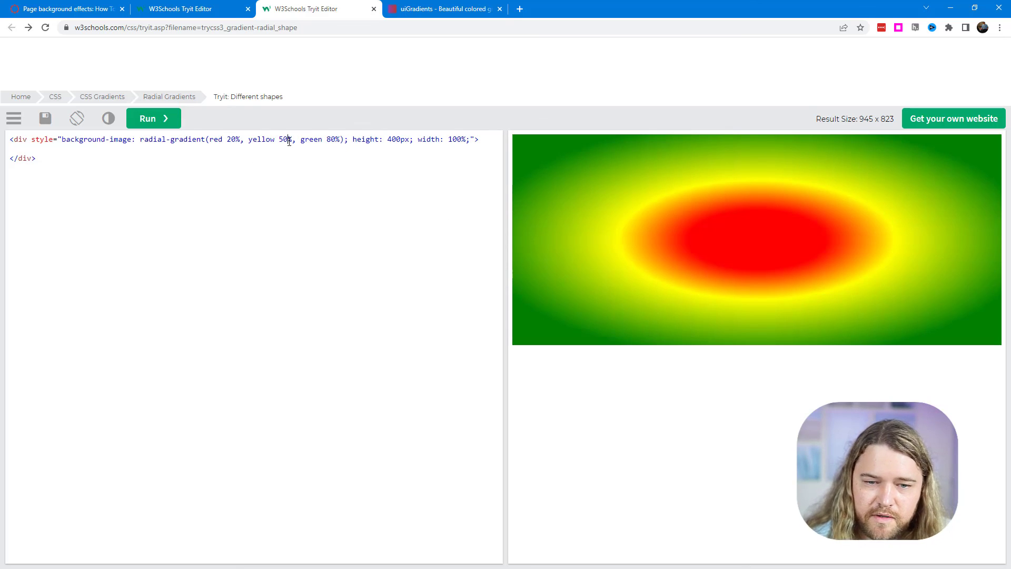
pyautogui.click(169, 118)
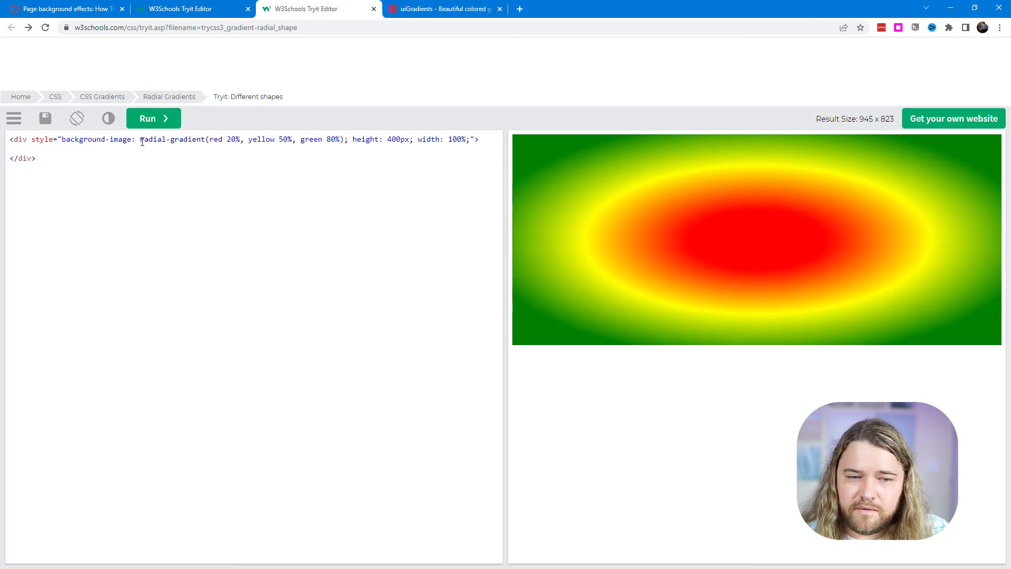
# Step: Switch to uiGradients and open the Evening Sunshine gradient from the full gradient list
pyautogui.moveTo(141, 140); pyautogui.dragTo(206, 140)
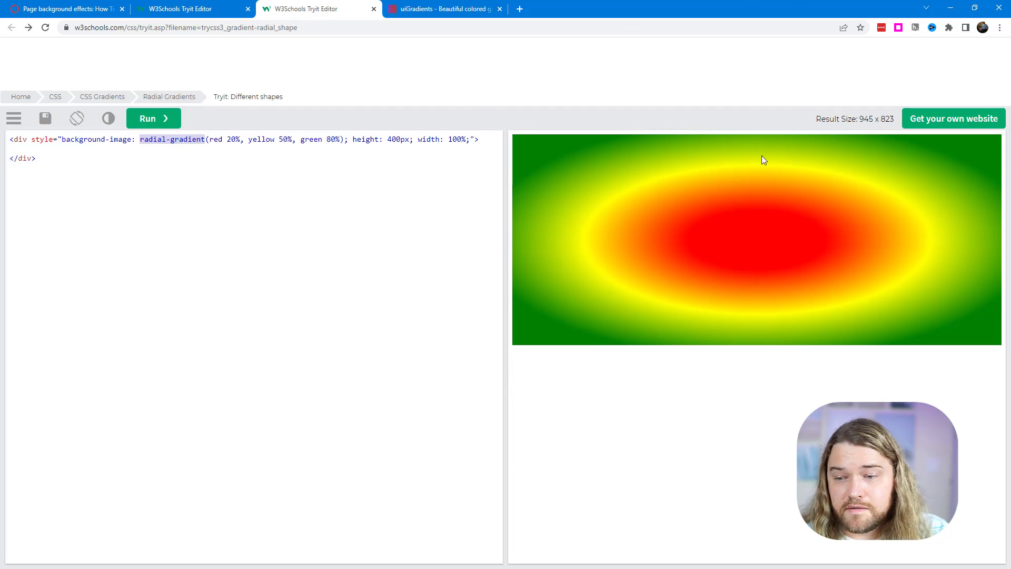
pyautogui.click(439, 8)
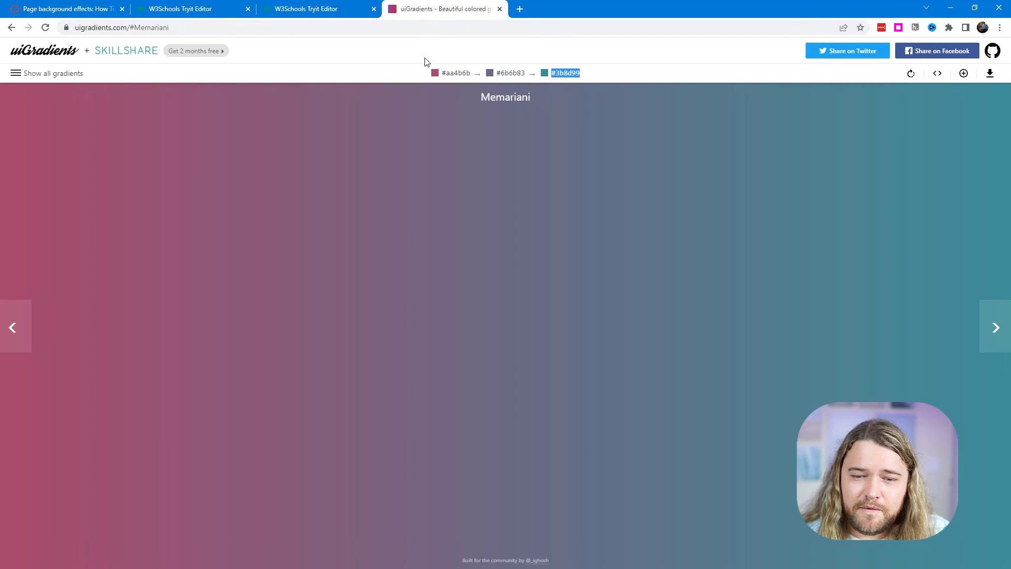
pyautogui.click(41, 75)
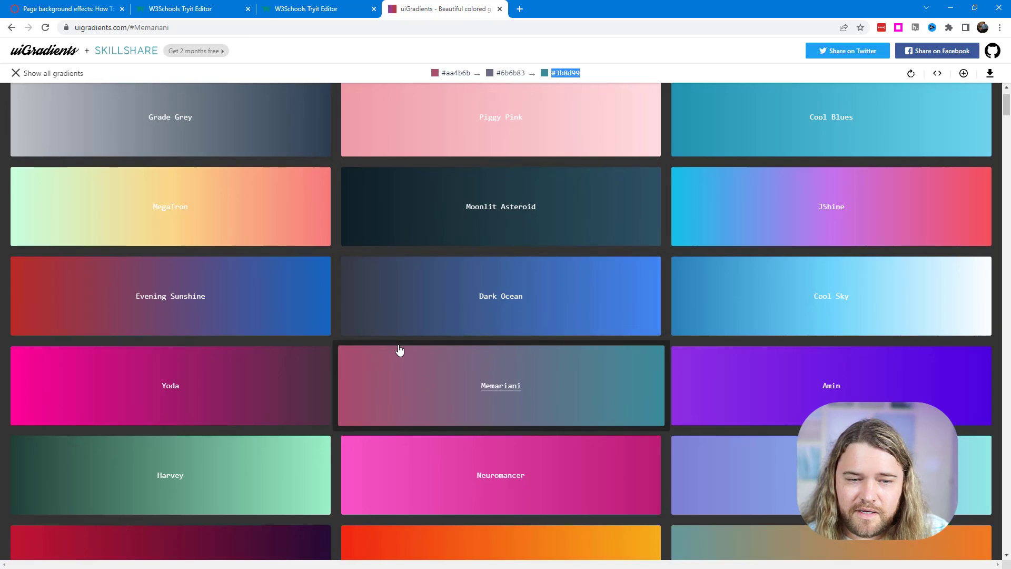
pyautogui.scroll(-2, 720, 235)
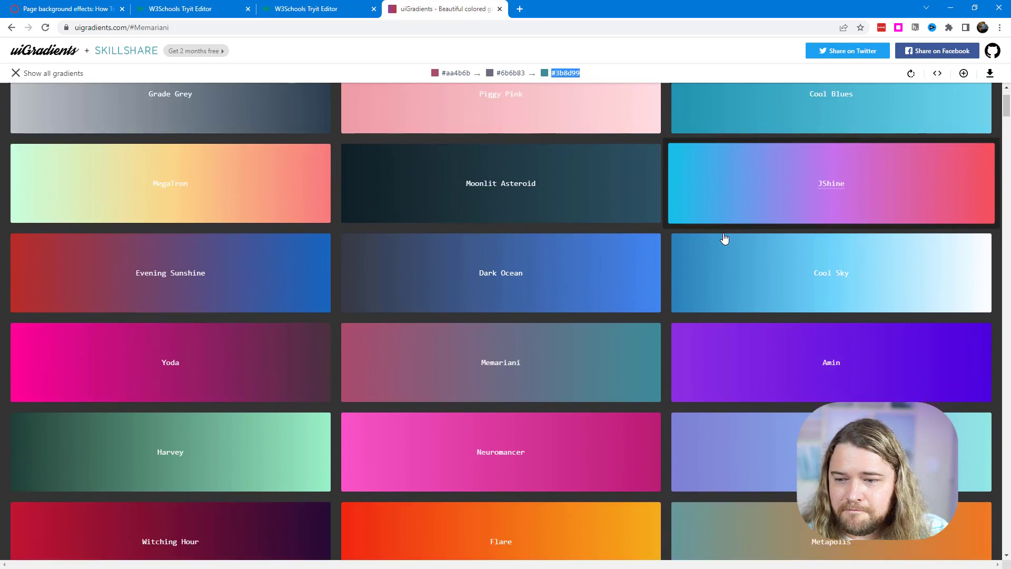
pyautogui.click(142, 248)
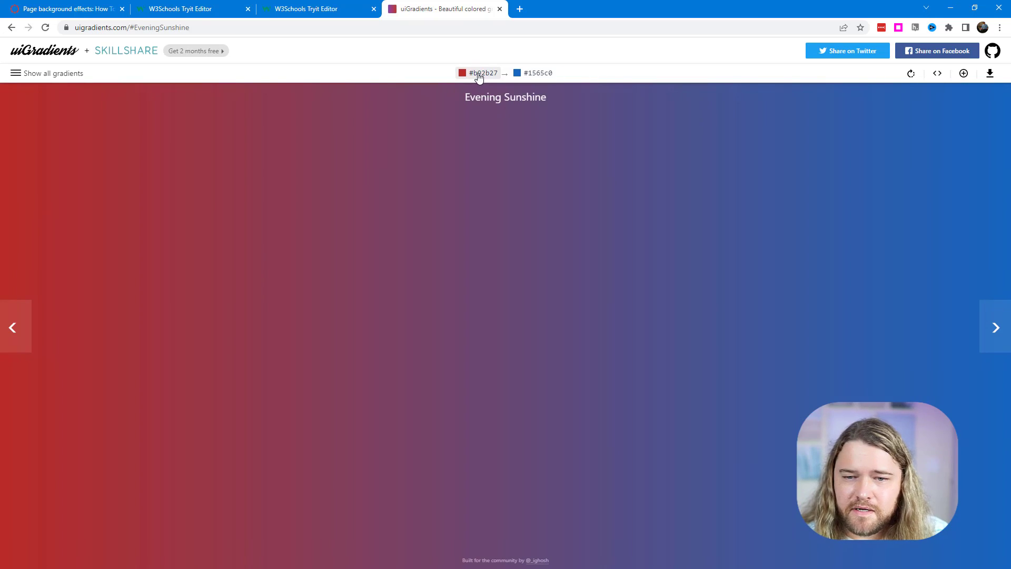
# Step: Replace the radial-gradient's colors and stops with Evening Sunshine's #b92b27 and #1565C0 in the Tryit Editor, and run the code
pyautogui.click(309, 8)
pyautogui.moveTo(209, 139); pyautogui.dragTo(342, 140)
pyautogui.write('#b92b27')
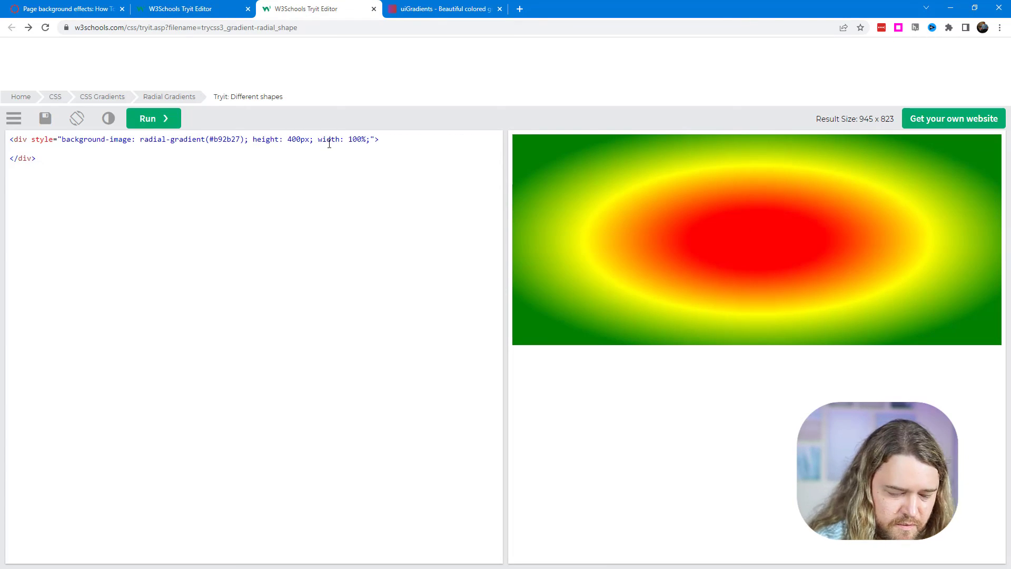
pyautogui.write(',')
pyautogui.click(407, 10)
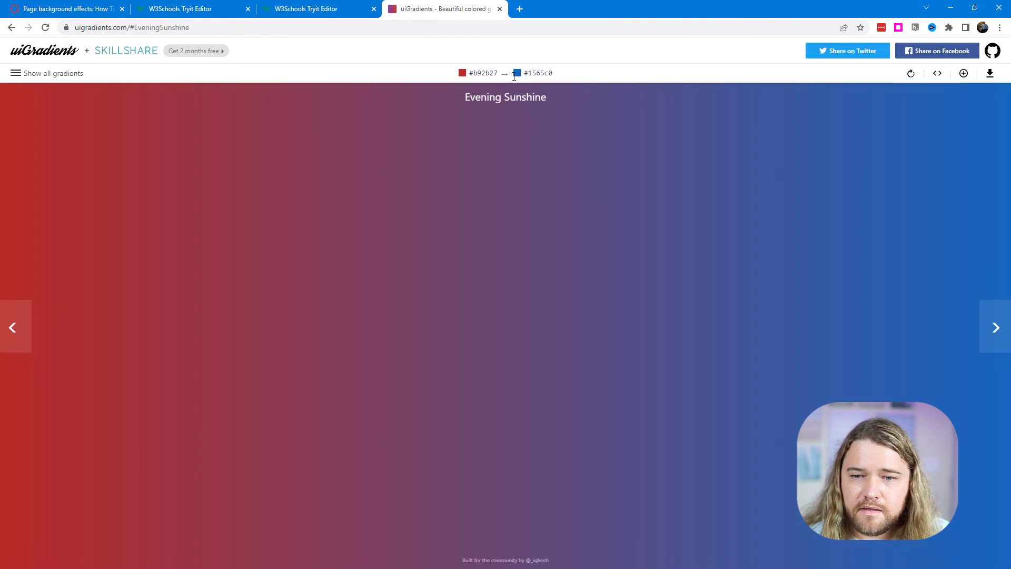
pyautogui.click(532, 74)
pyautogui.click(333, 11)
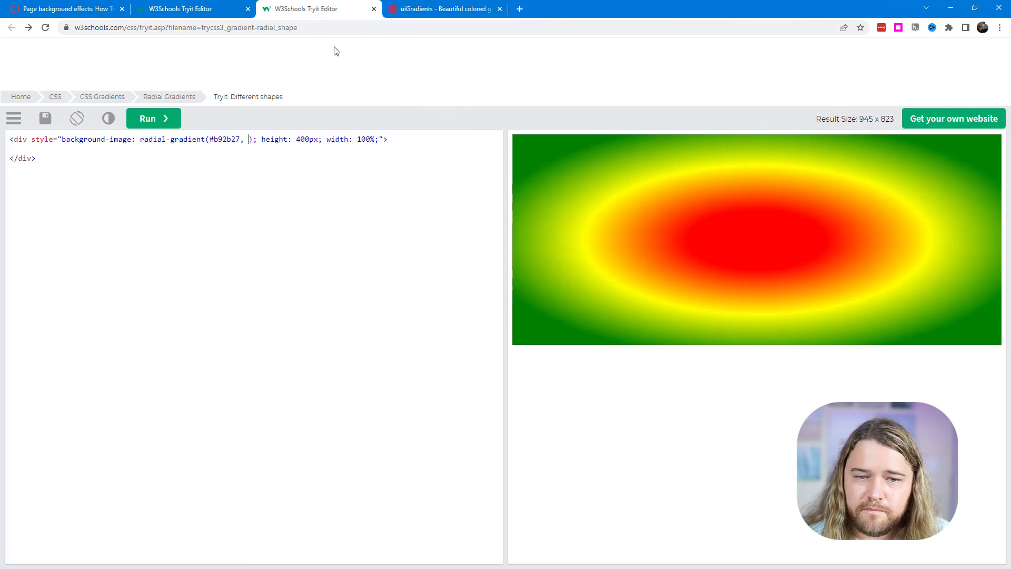
pyautogui.write('#1565C0')
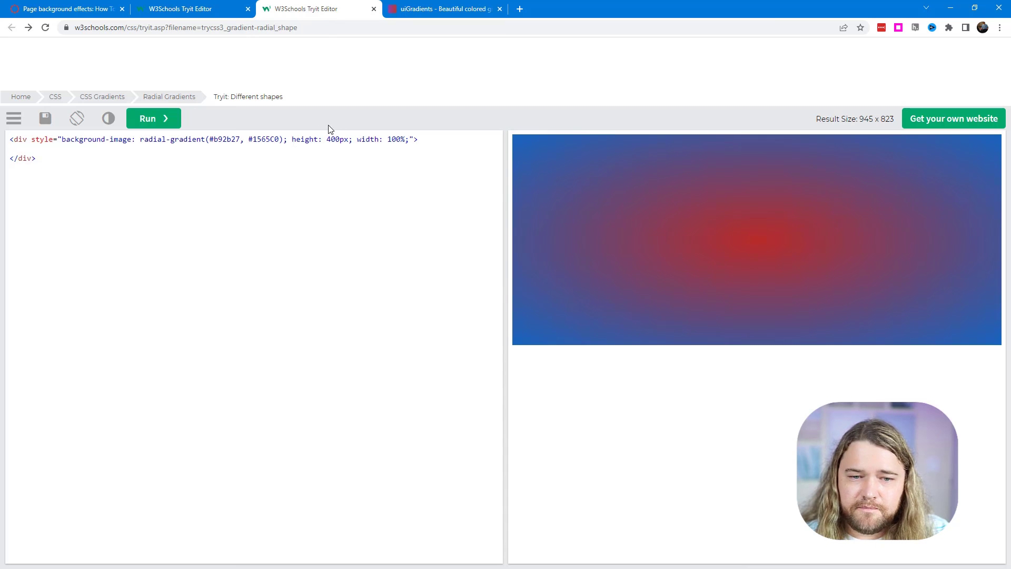
# Step: Add a paragraph inside the div with color white, padding 200px and text "Portland intelligentsia activated charcoal sustainable typewriter humblebrag sriracha leggings snackwave."; run the code
pyautogui.write('p')
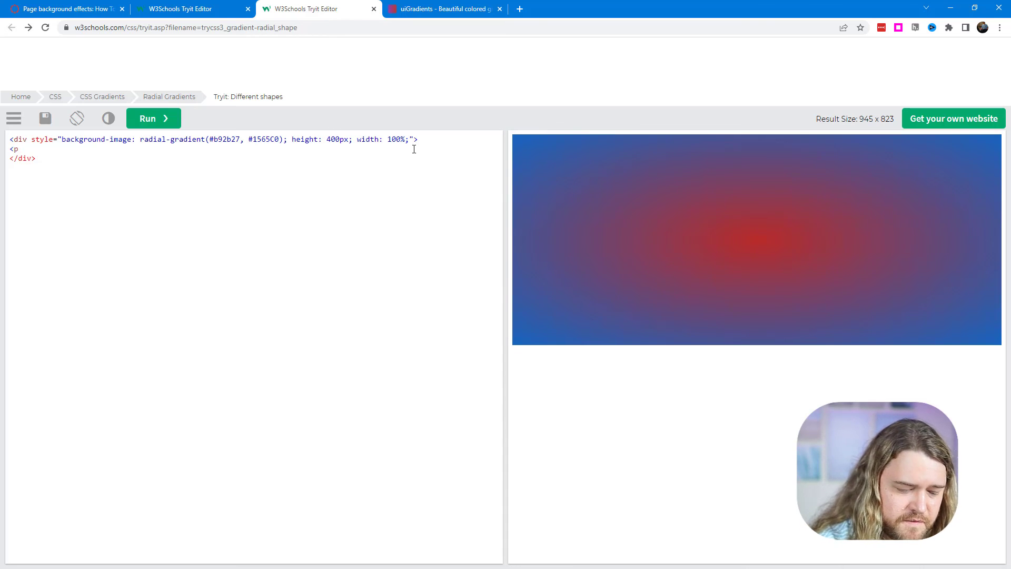
pyautogui.write(' style')
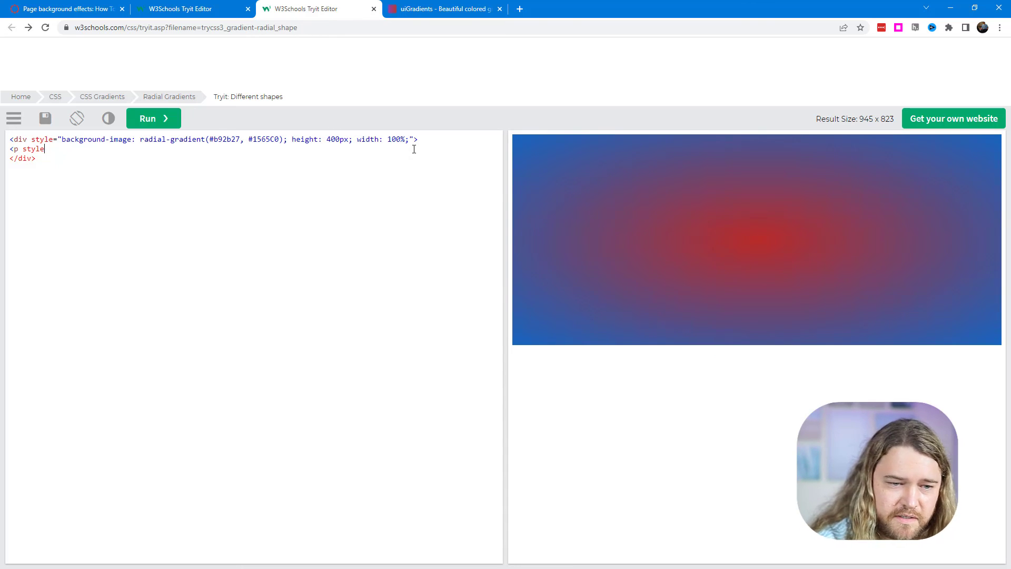
pyautogui.write('="color:')
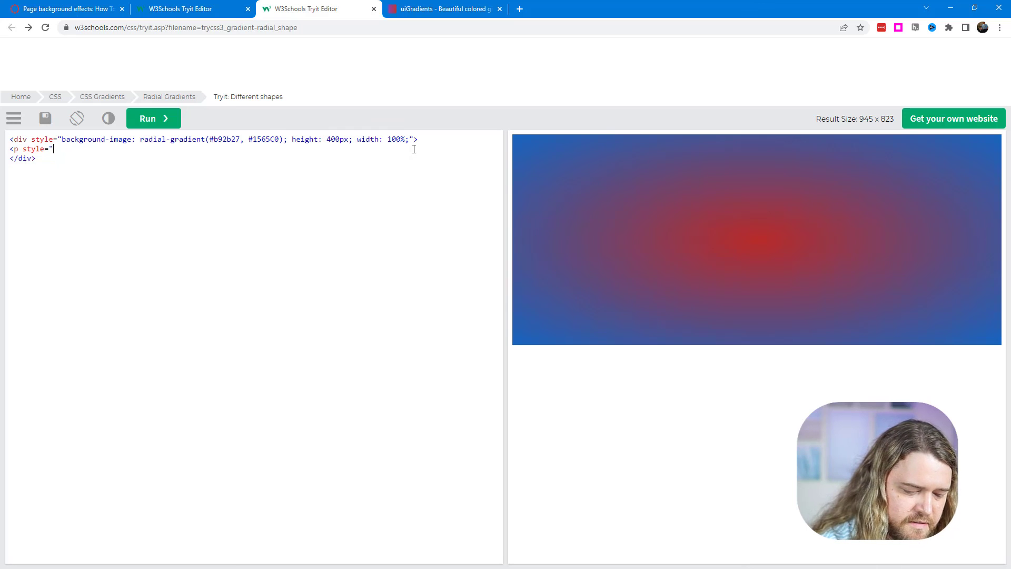
pyautogui.write(' white;')
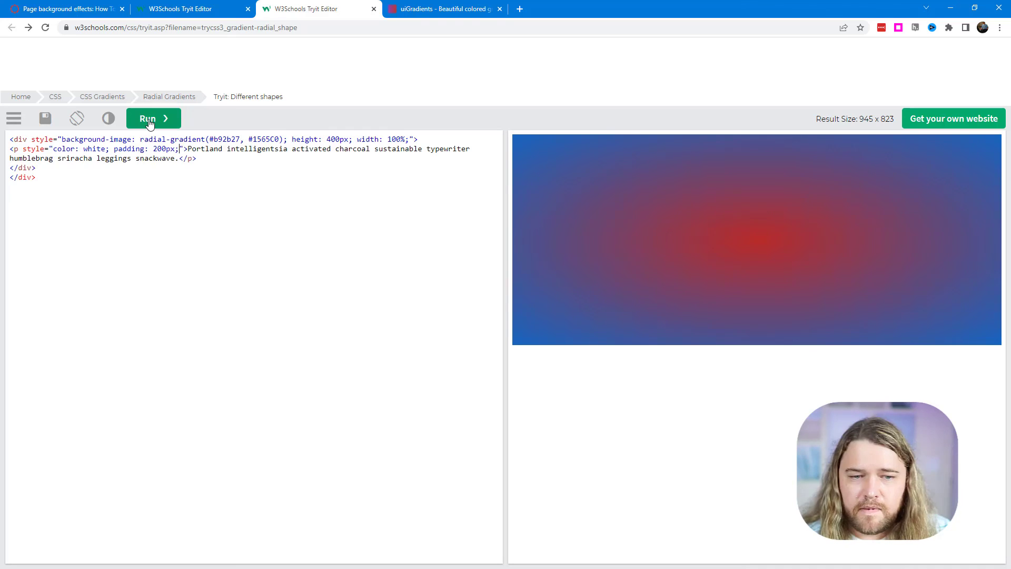
pyautogui.click(150, 121)
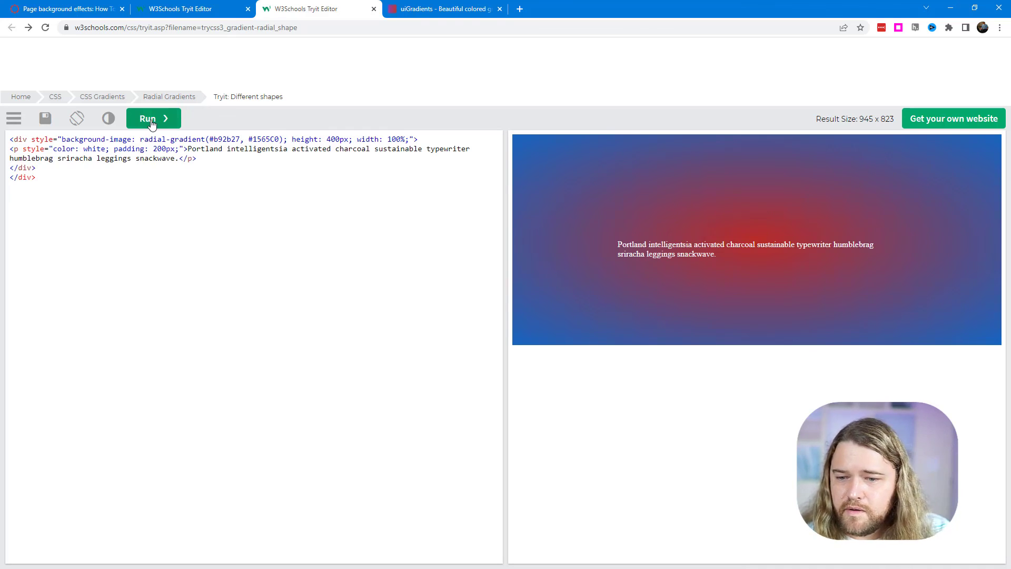
pyautogui.moveTo(660, 247); pyautogui.dragTo(728, 266)
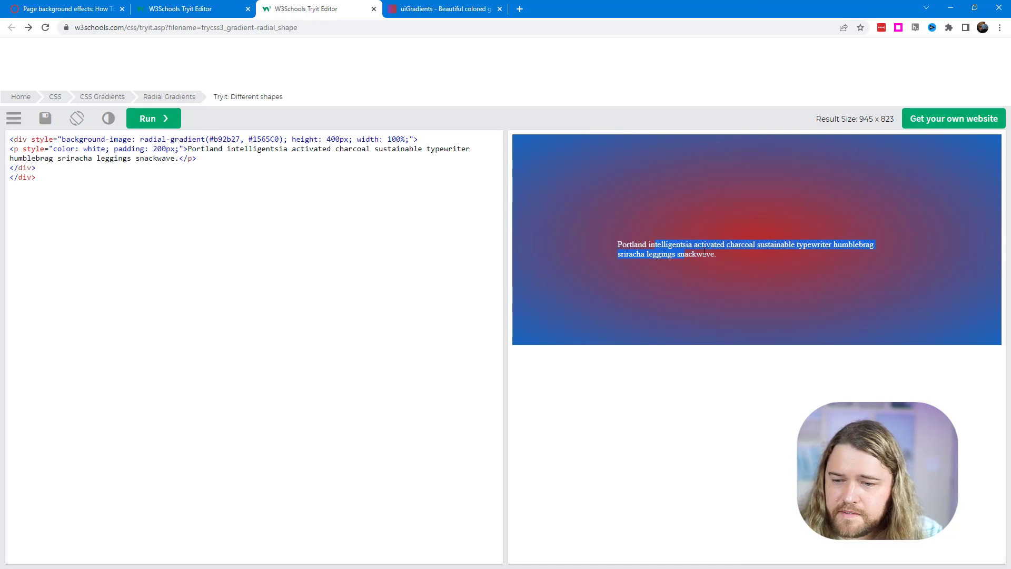
pyautogui.click(731, 266)
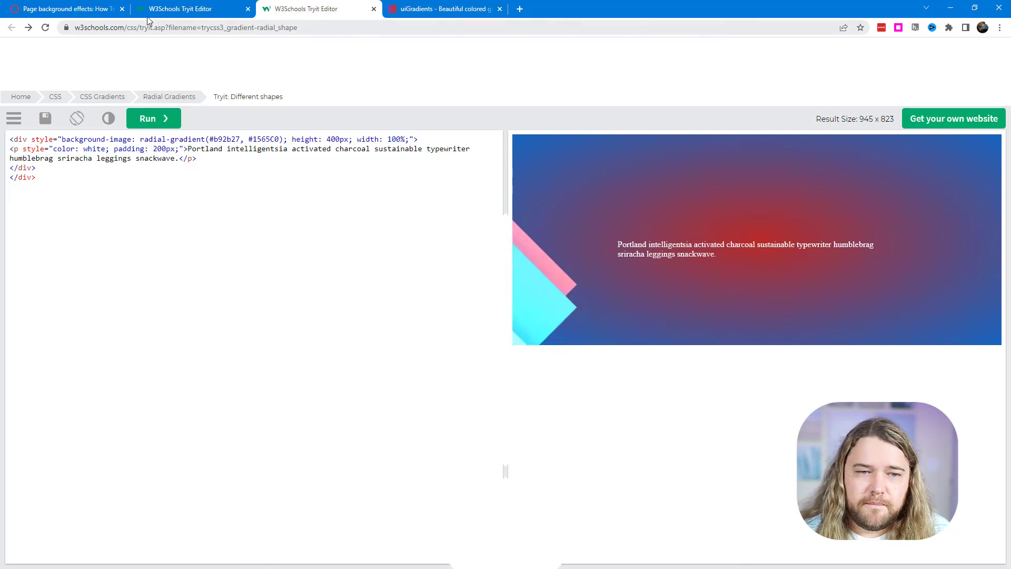